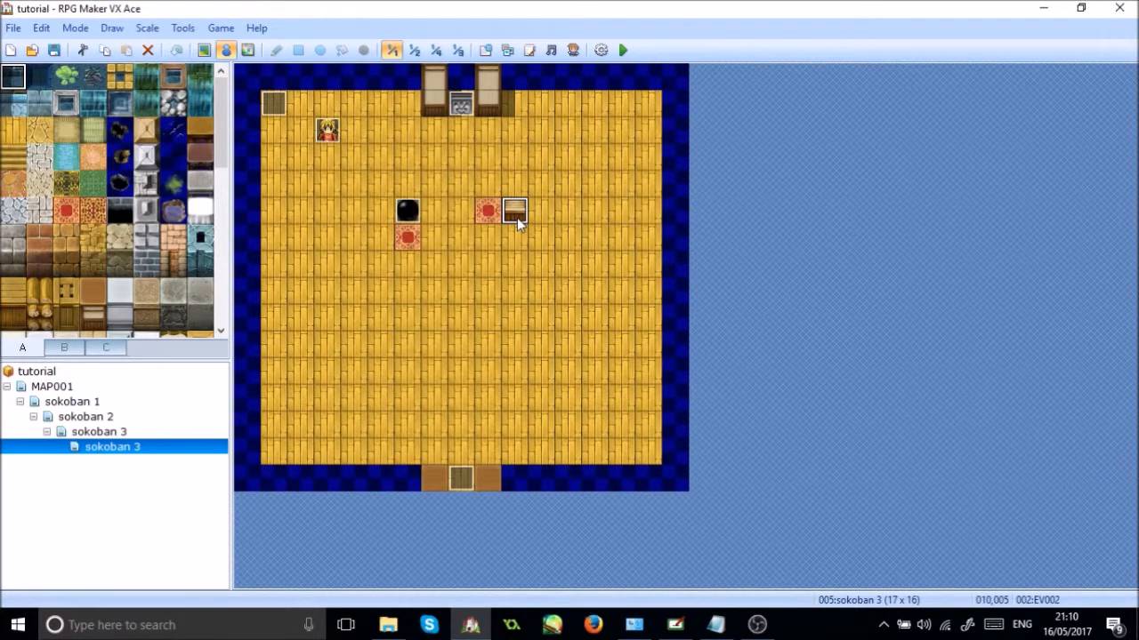
# Create a new map under the tutorial project with the 003:Interior tileset, width 22 and height 17
pyautogui.rightClick(35, 370)
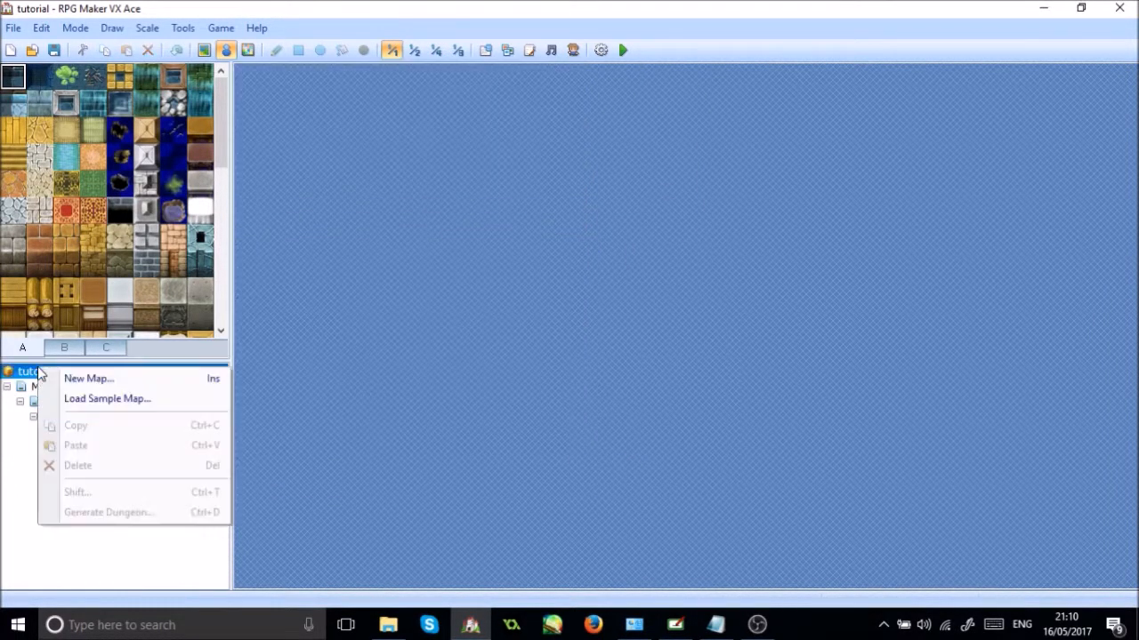
pyautogui.click(77, 381)
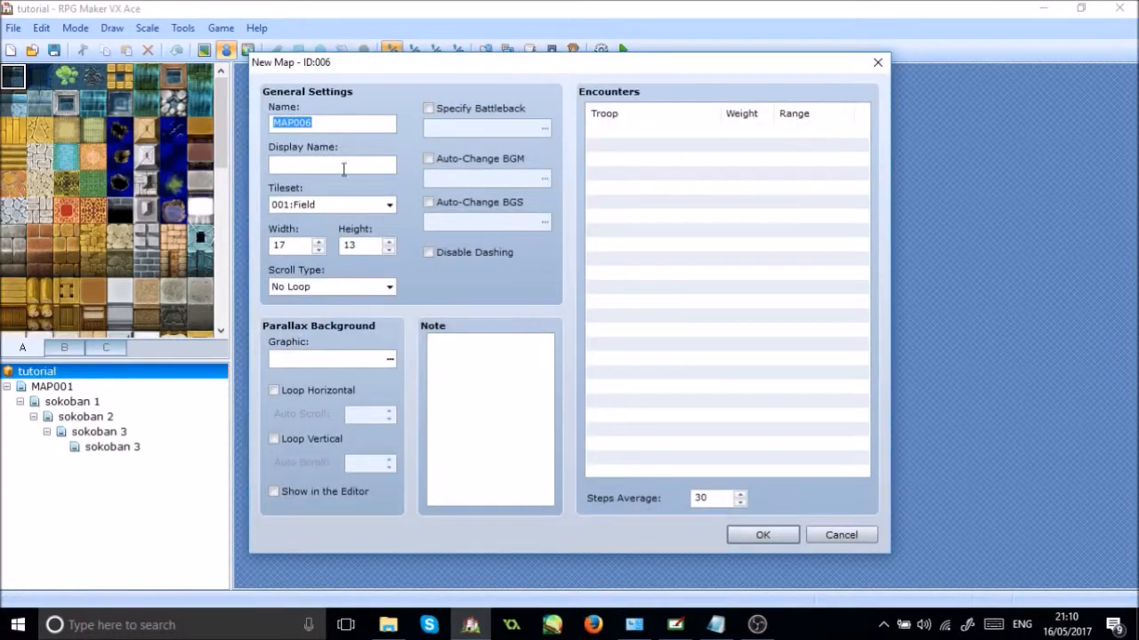
pyautogui.click(390, 210)
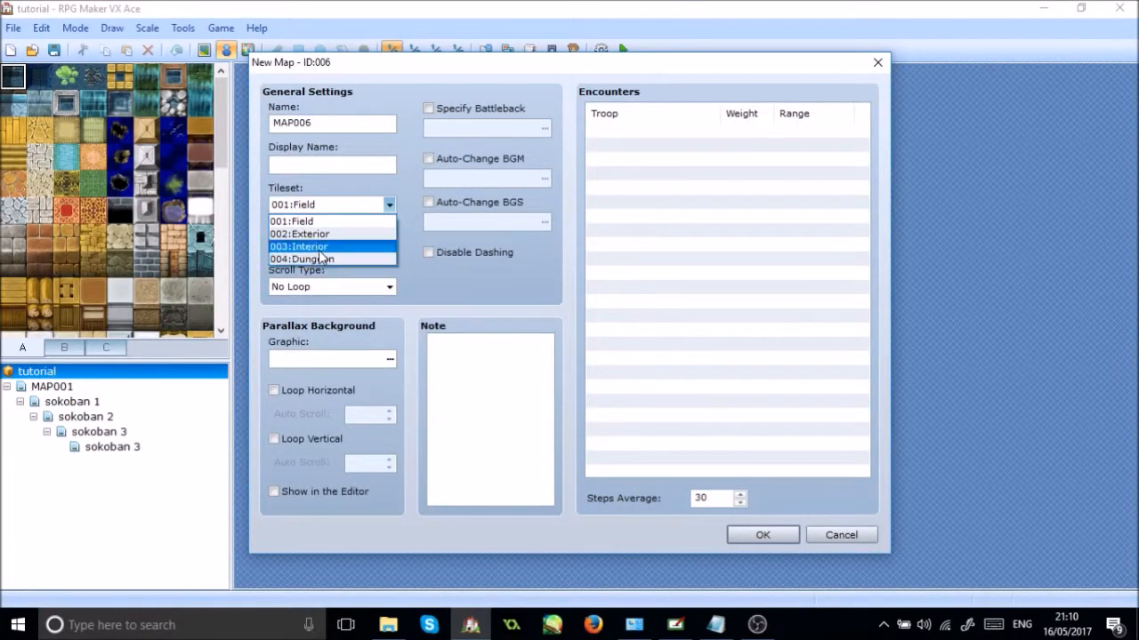
pyautogui.click(320, 248)
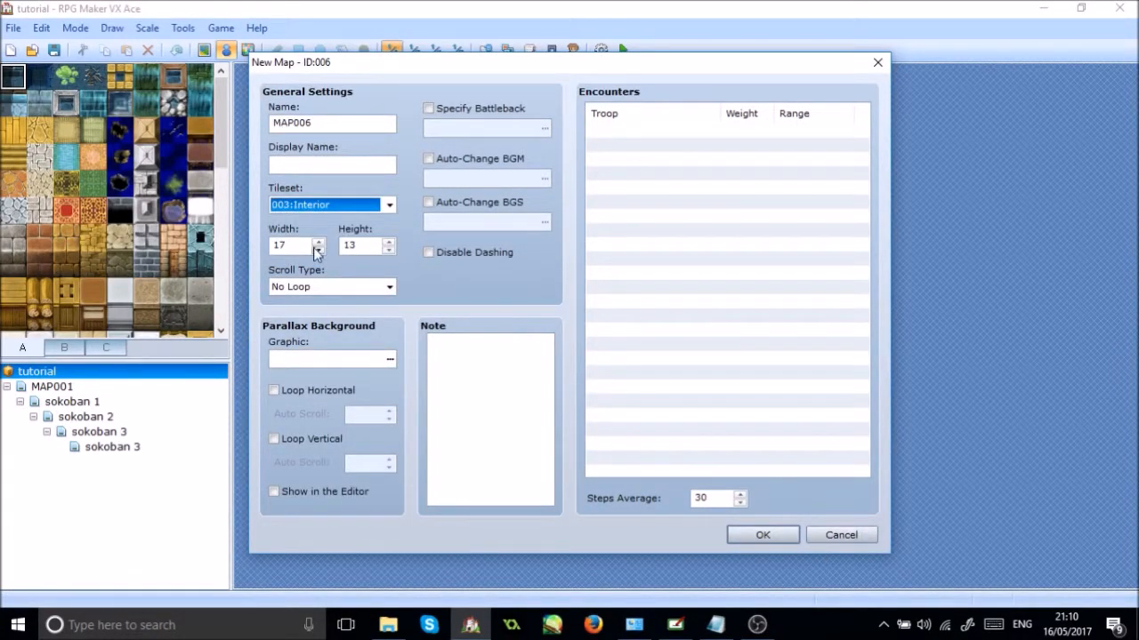
pyautogui.click(319, 244)
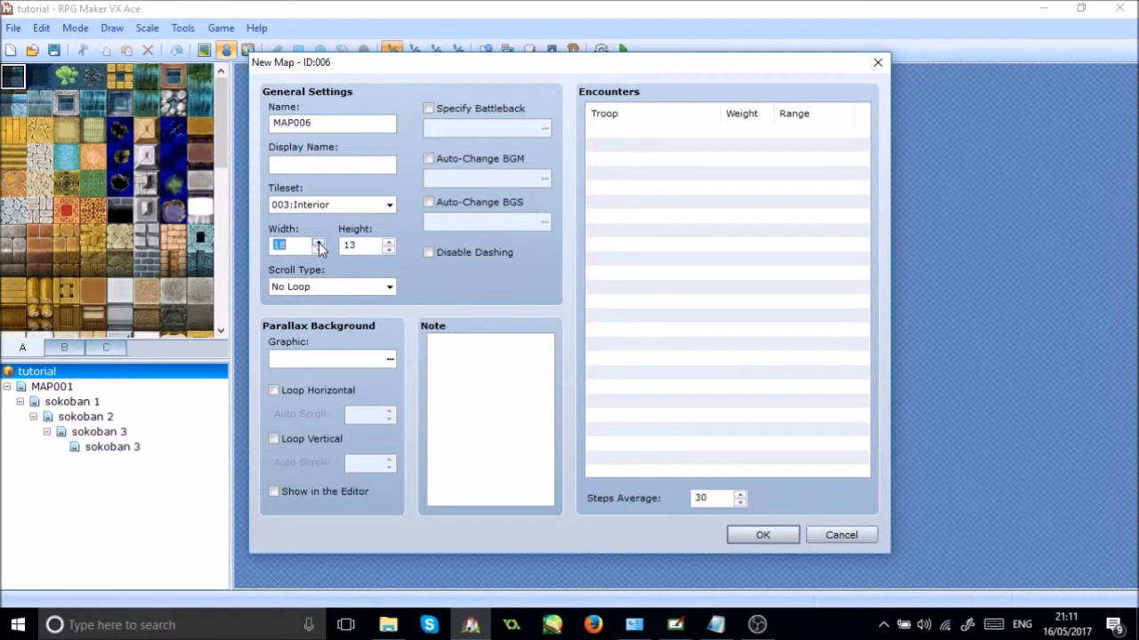
pyautogui.click(387, 242)
pyautogui.click(388, 242)
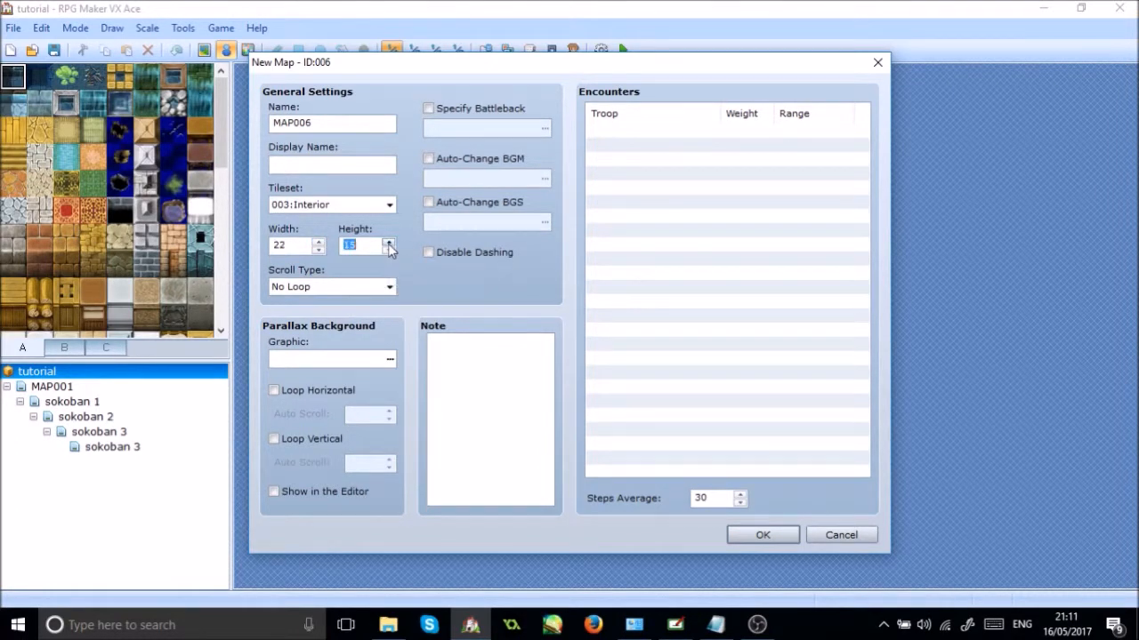
pyautogui.click(772, 540)
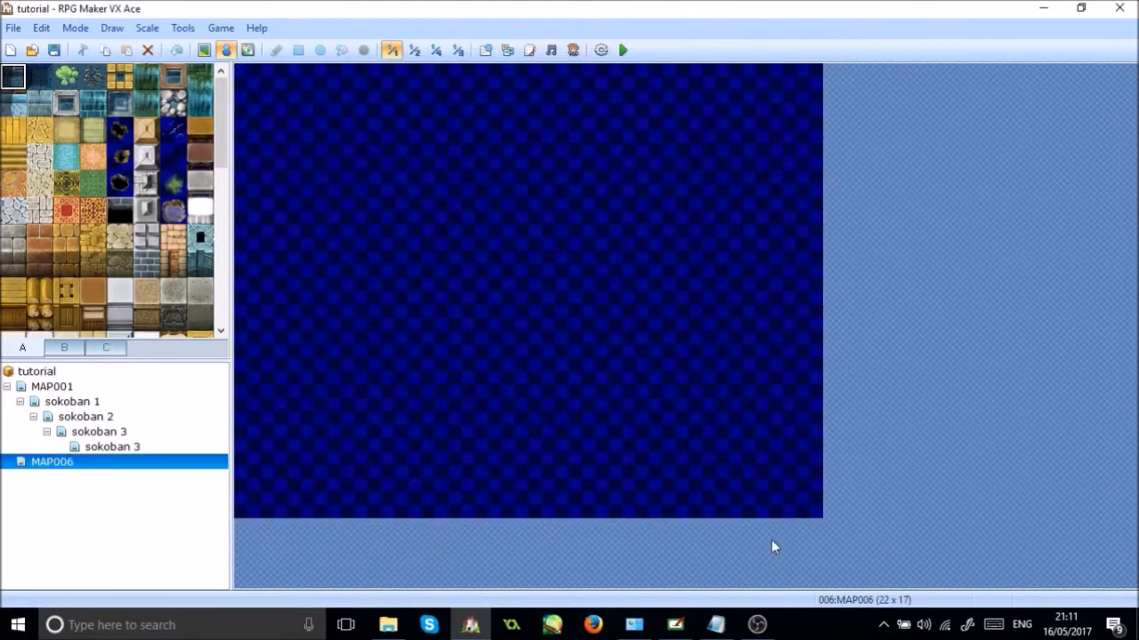
# Draw a rectangular floor of 9 by 7 vertical wooden plank tiles in MAP006, from tile 004,005 to 012,011
pyautogui.click(204, 50)
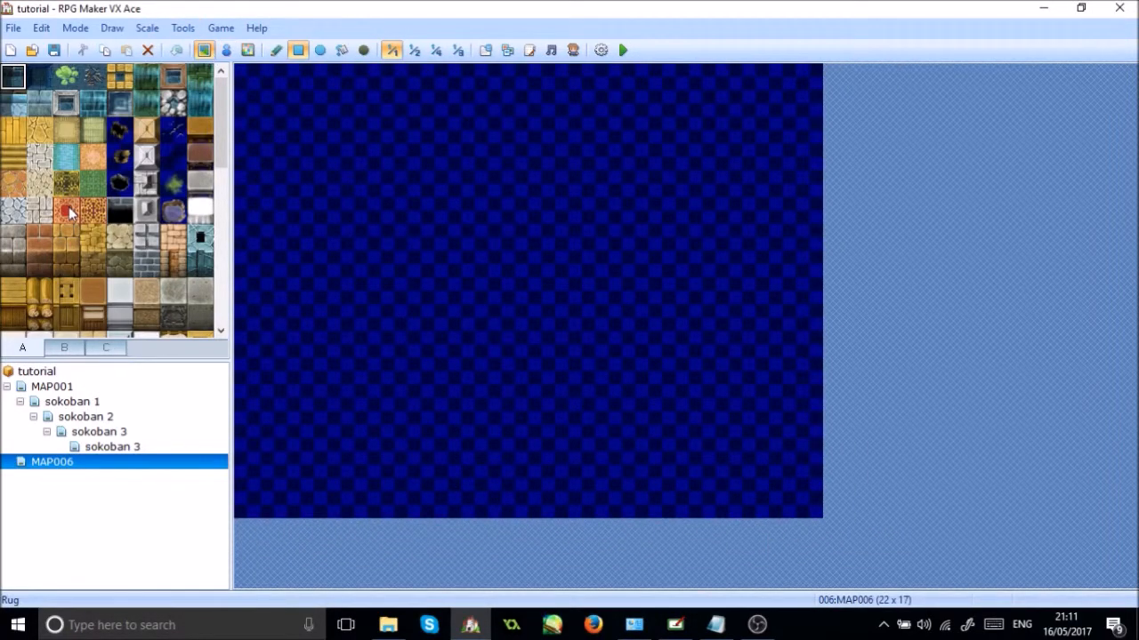
pyautogui.click(13, 131)
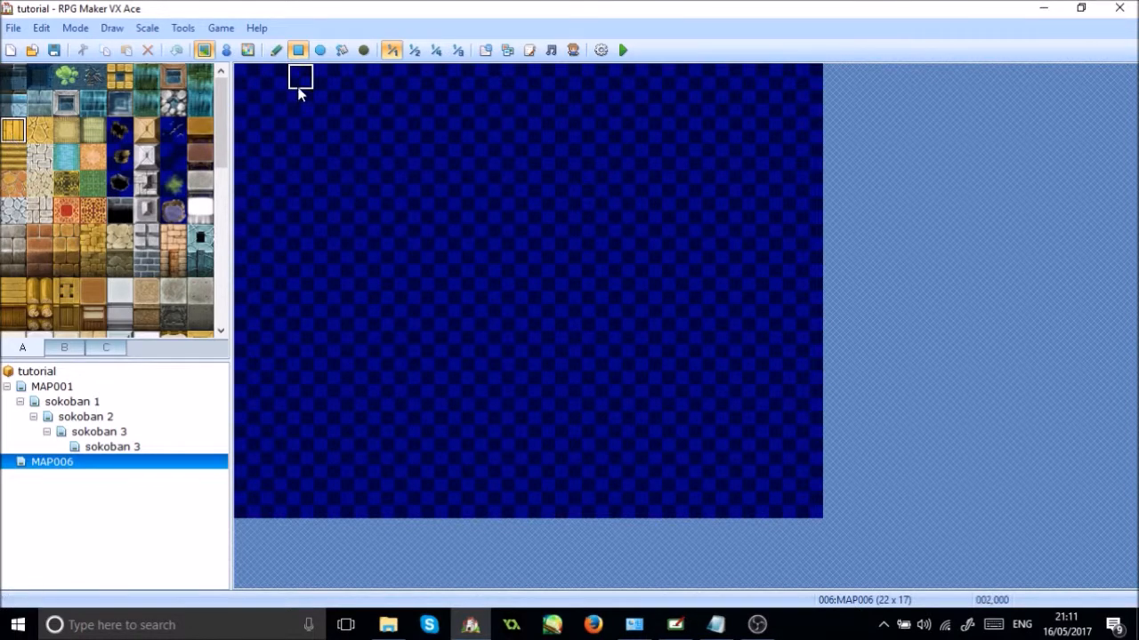
pyautogui.click(298, 51)
pyautogui.moveTo(370, 238)
pyautogui.mouseDown()
pyautogui.moveTo(595, 407)
pyautogui.moveTo(589, 358)
pyautogui.moveTo(567, 376)
pyautogui.mouseUp()
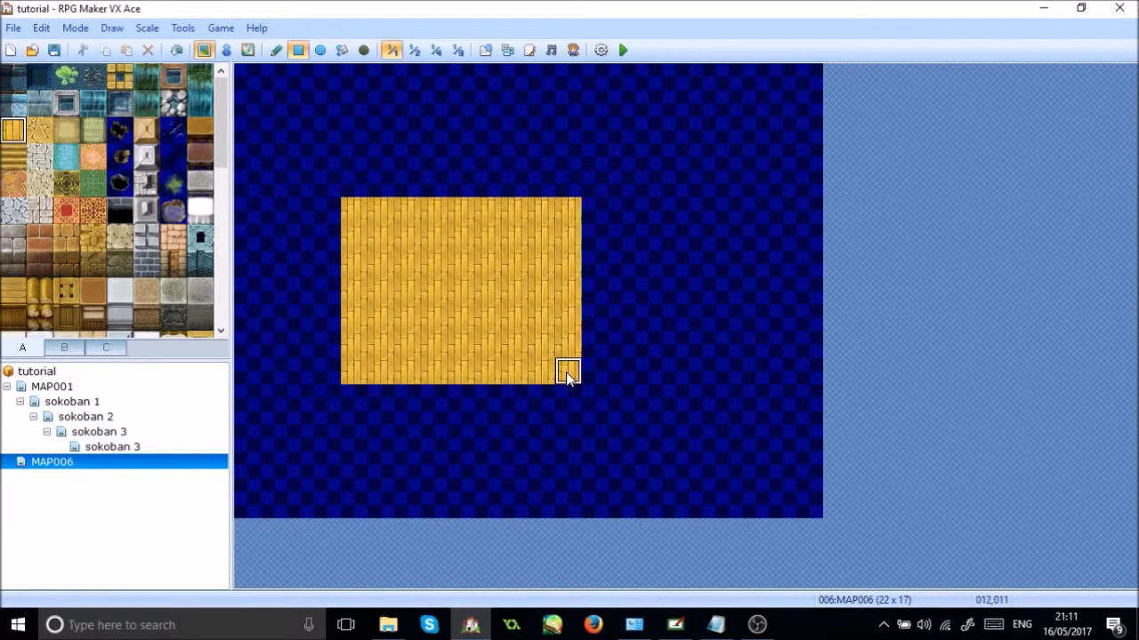
# Copy the box event beside the rug from the innermost sokoban 3 map and paste it into MAP006 at tile 005,008
pyautogui.click(112, 446)
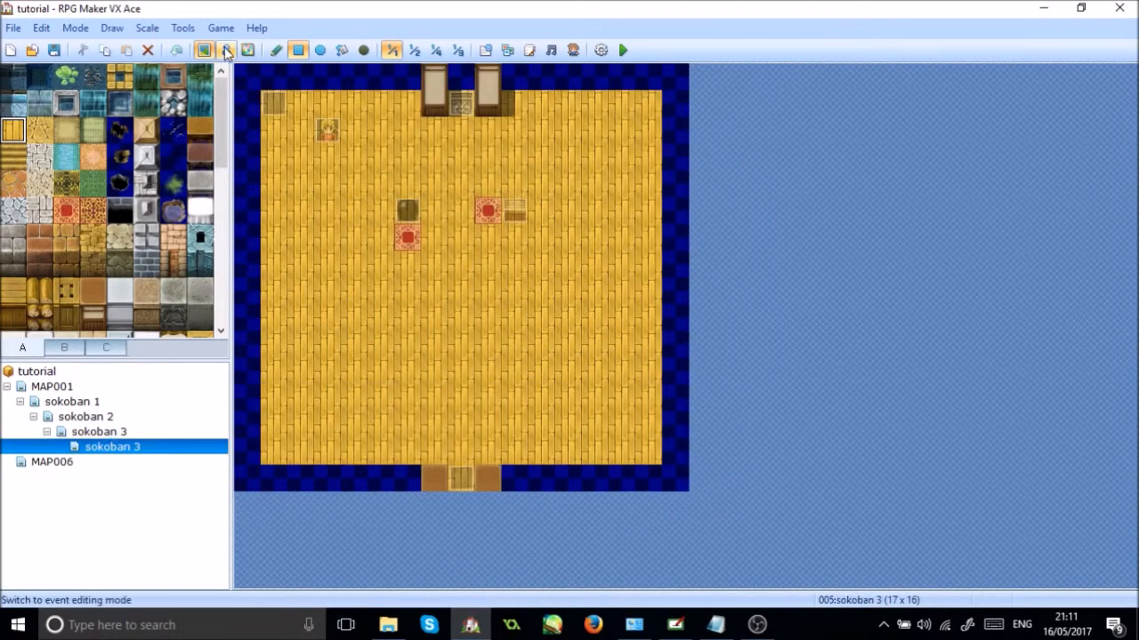
pyautogui.click(226, 51)
pyautogui.click(515, 212)
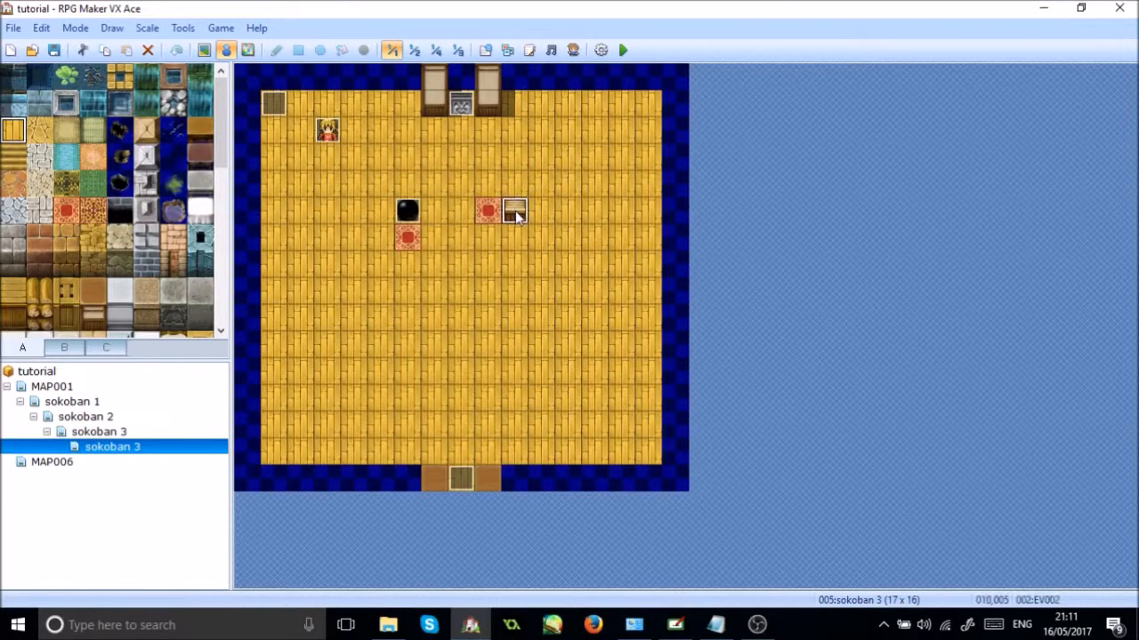
pyautogui.click(57, 463)
pyautogui.click(388, 291)
pyautogui.hotkey('ctrl', 'v')
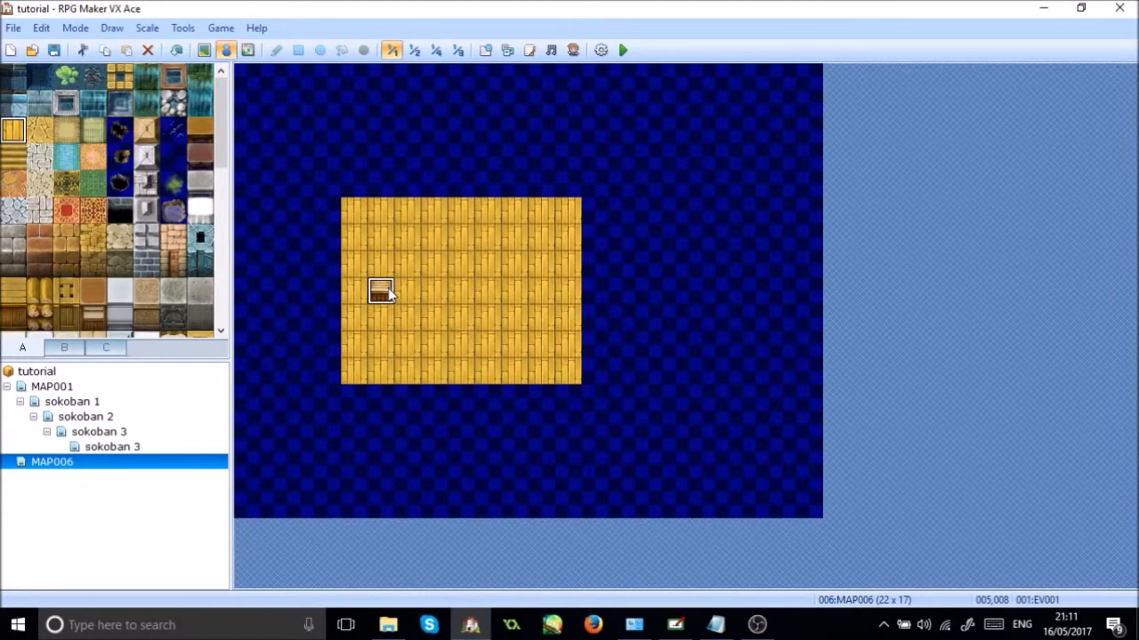
# Move the pasted box event to tile 006,008 and paste a second box at tile 010,008
pyautogui.moveTo(371, 294); pyautogui.dragTo(405, 294)
pyautogui.click(506, 290)
pyautogui.hotkey('ctrl', 'v')
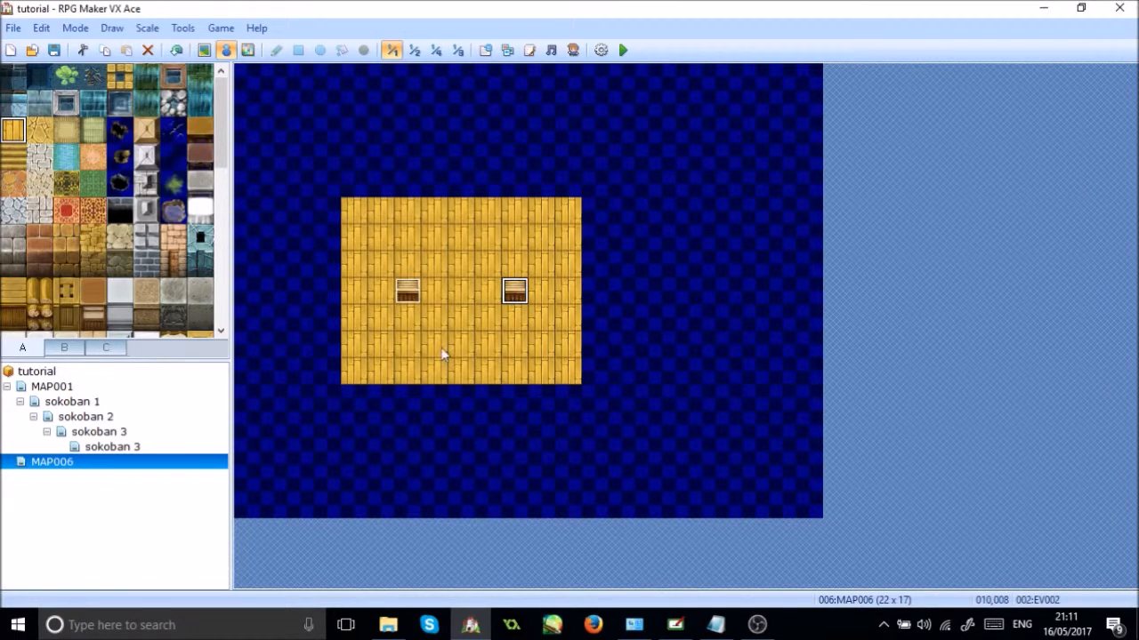
# Mark tile 005,008 as region 1 and tile 011,008 as region 2, just outside the two boxes
pyautogui.click(64, 348)
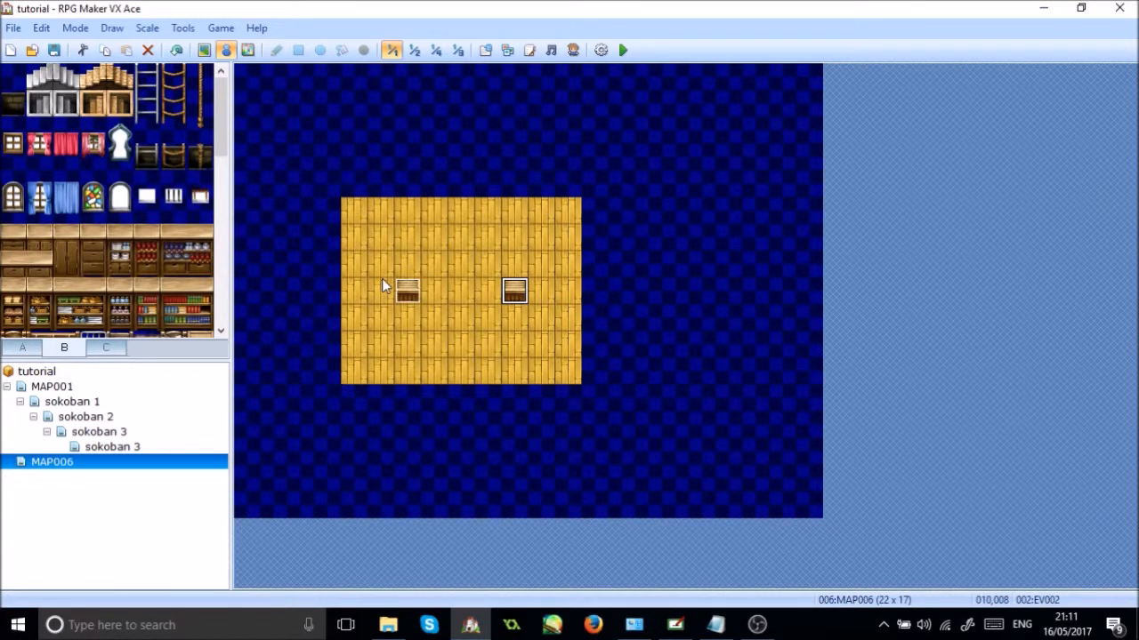
pyautogui.click(247, 50)
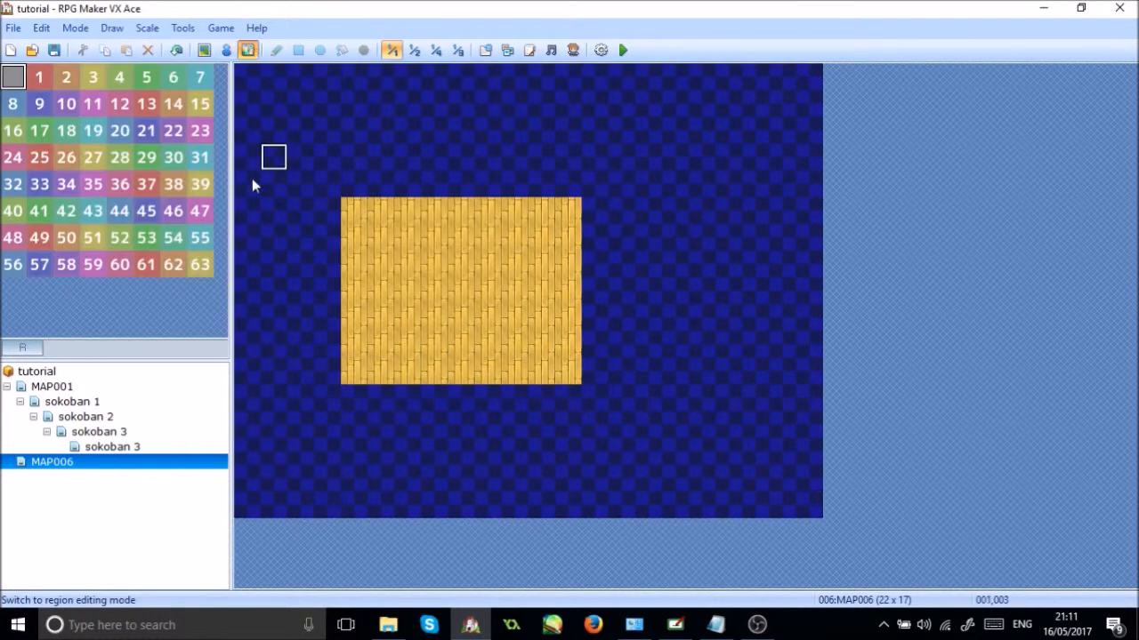
pyautogui.click(40, 77)
pyautogui.click(387, 296)
pyautogui.click(64, 79)
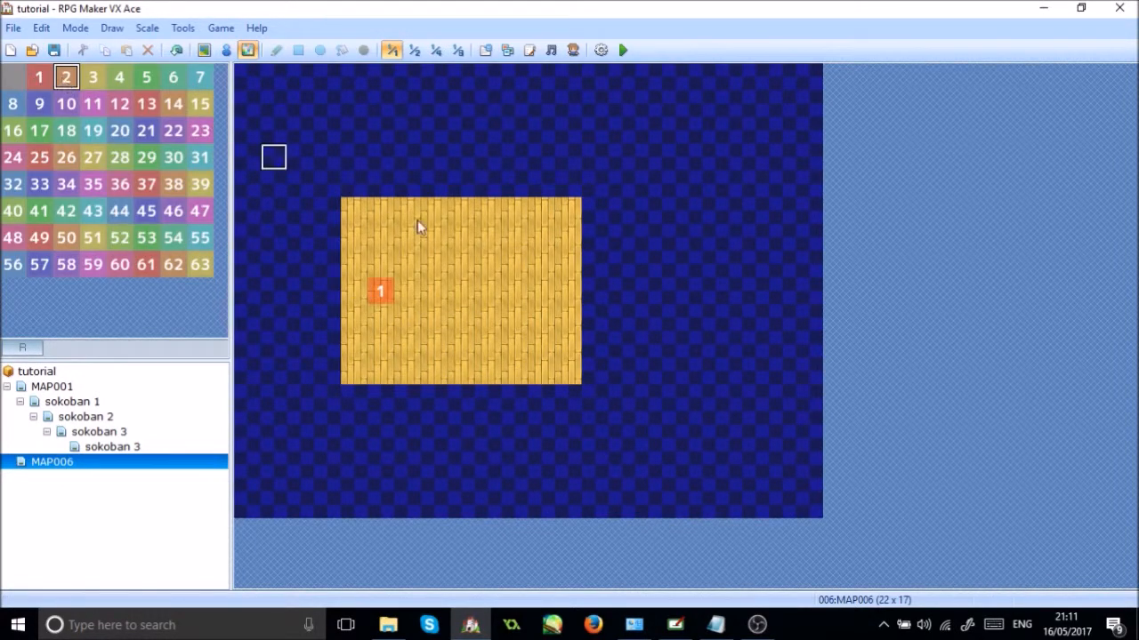
pyautogui.click(540, 293)
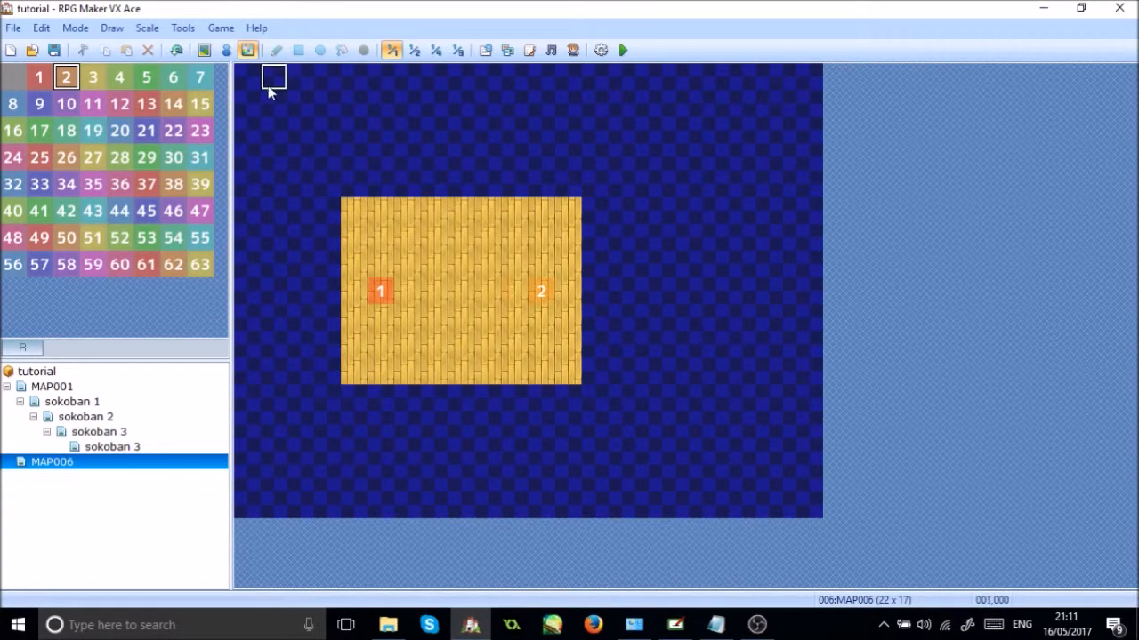
# Review the region conditional branch on page 2 of box event EV001, leaving its settings as they are
pyautogui.click(225, 50)
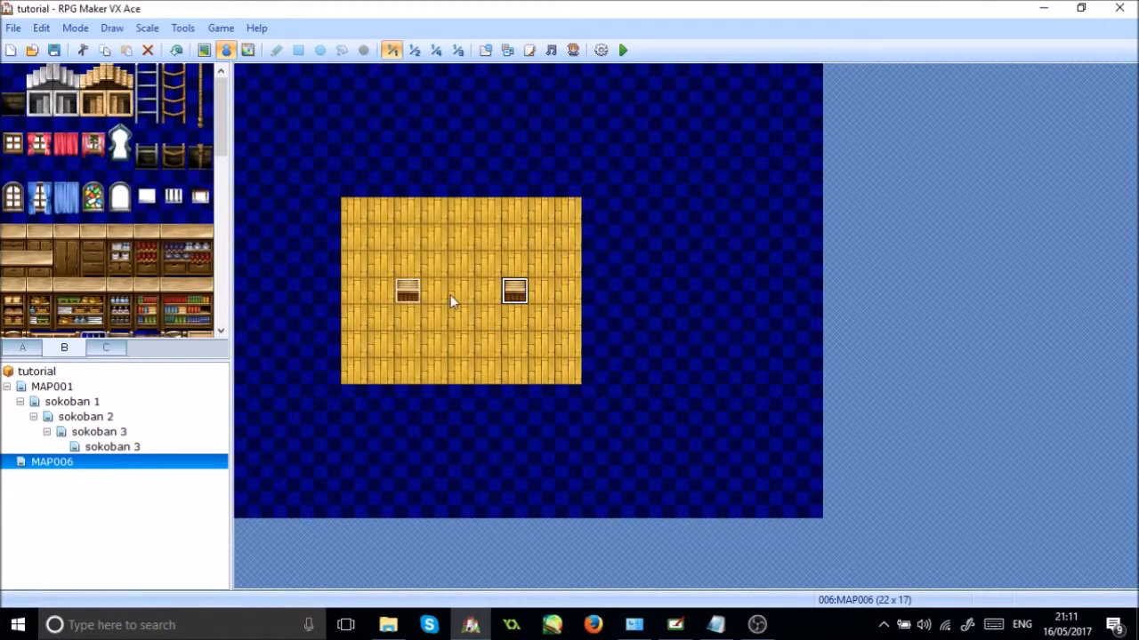
pyautogui.click(410, 292)
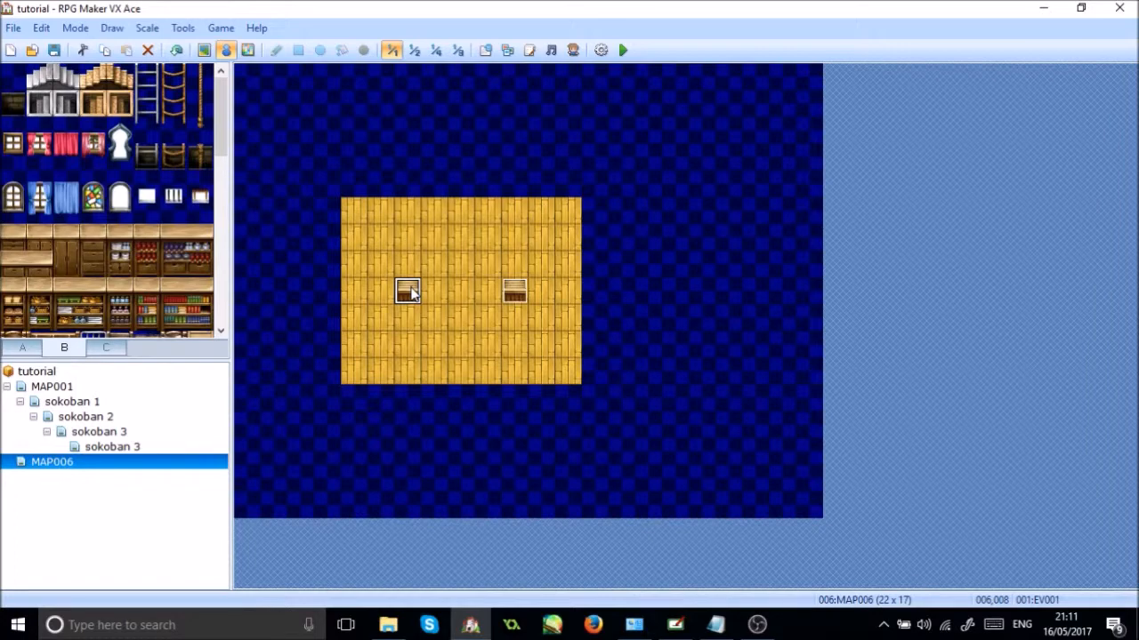
pyautogui.doubleClick(411, 293)
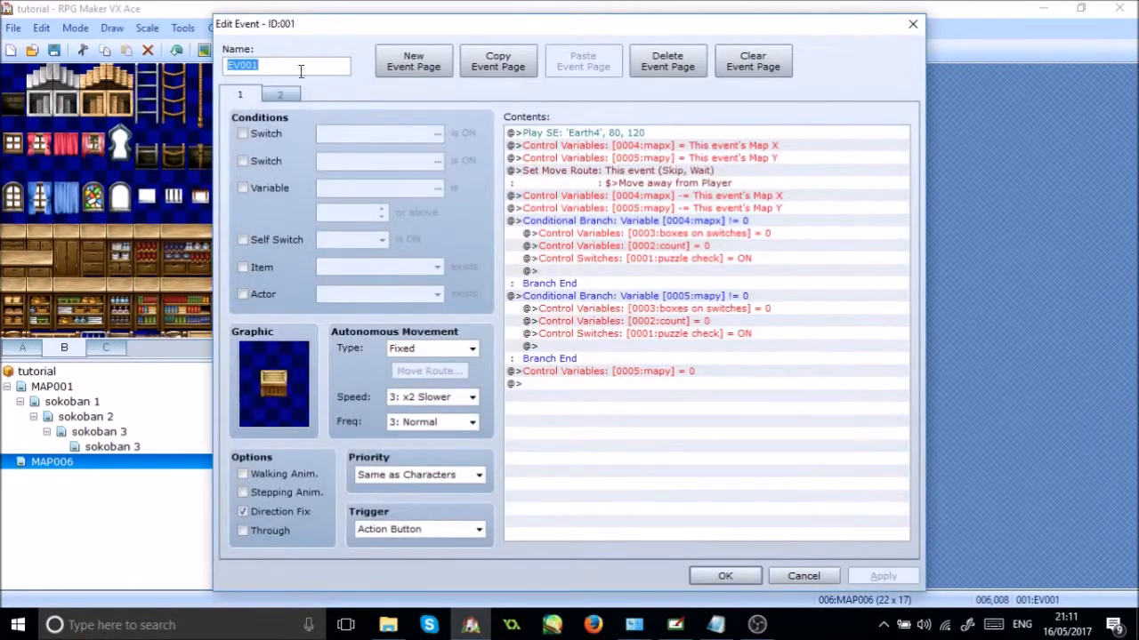
pyautogui.click(286, 93)
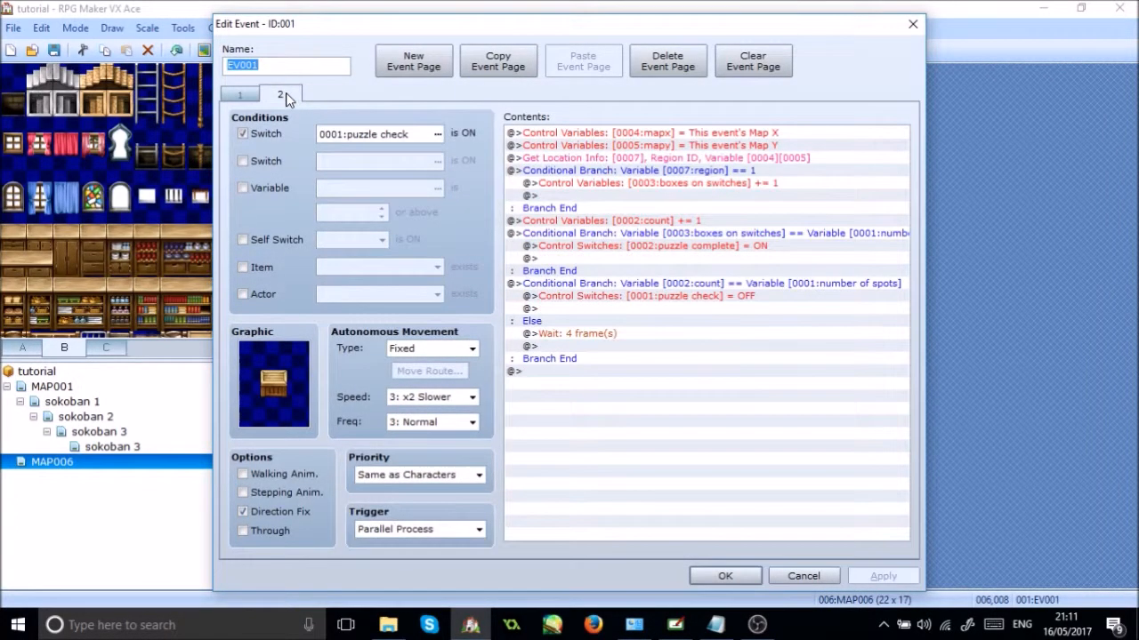
pyautogui.click(700, 177)
pyautogui.doubleClick(700, 177)
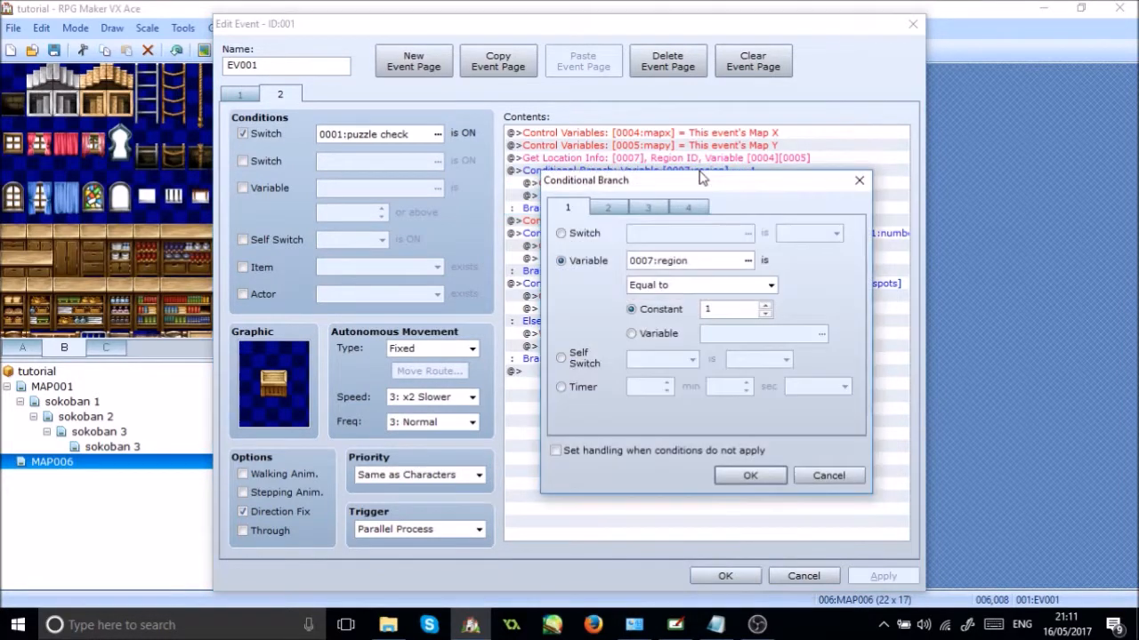
pyautogui.click(747, 477)
pyautogui.click(726, 577)
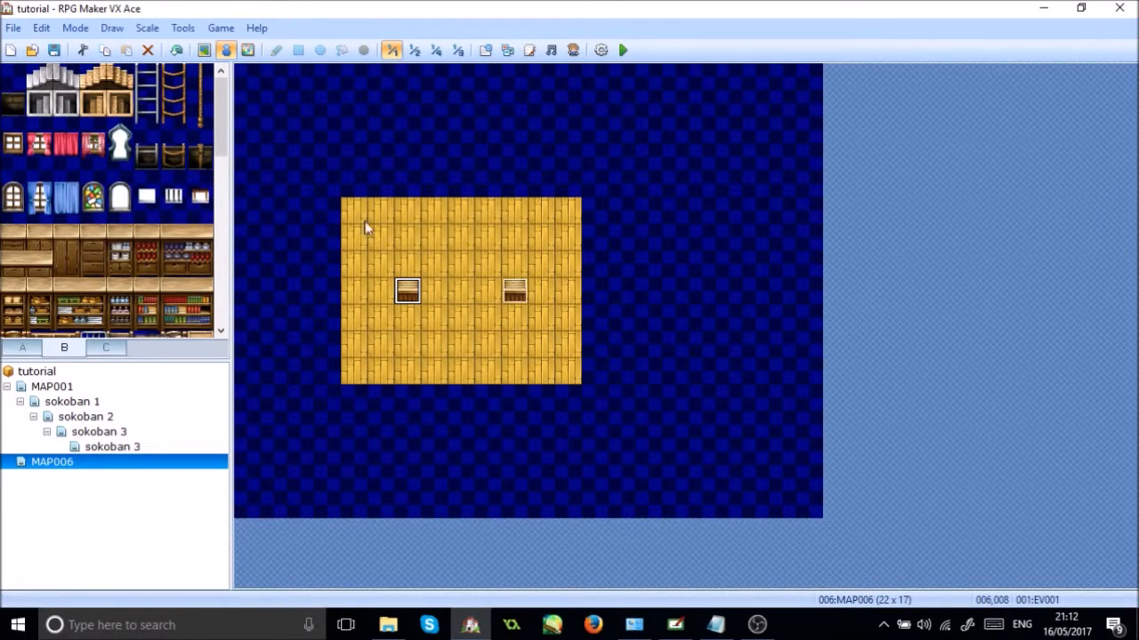
pyautogui.click(105, 349)
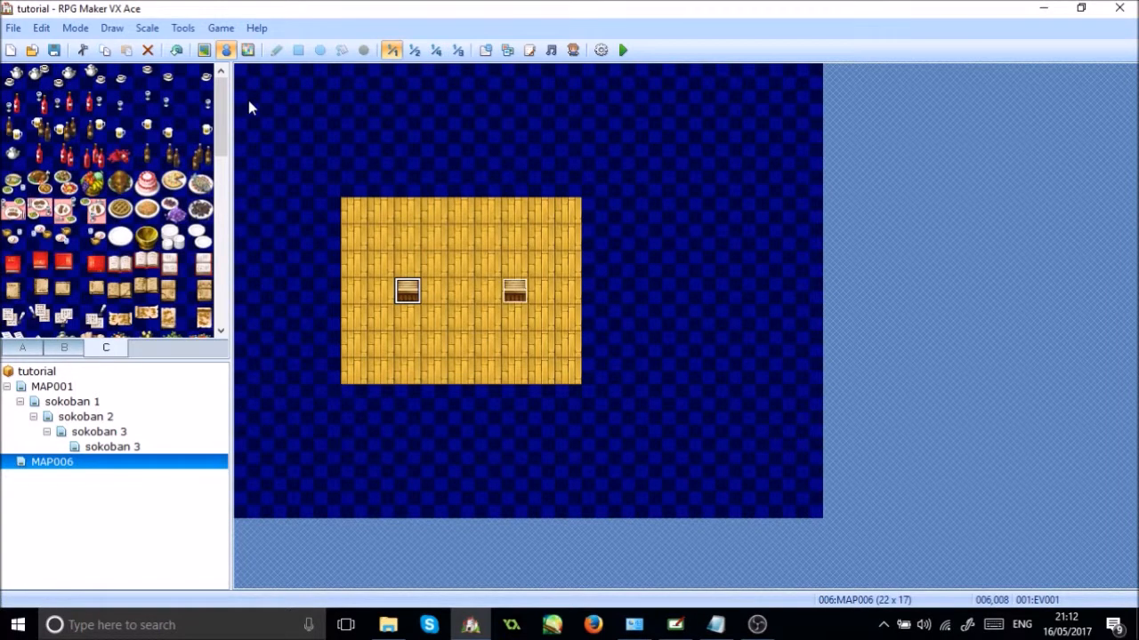
pyautogui.click(69, 348)
pyautogui.moveTo(218, 113); pyautogui.dragTo(224, 273)
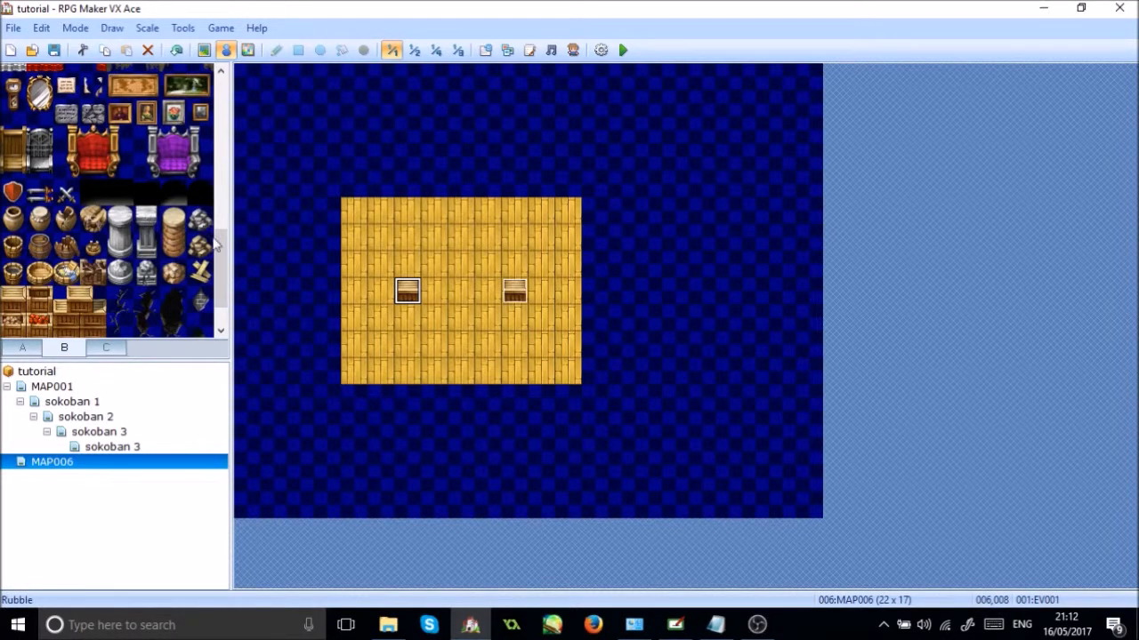
pyautogui.moveTo(222, 267); pyautogui.dragTo(222, 281)
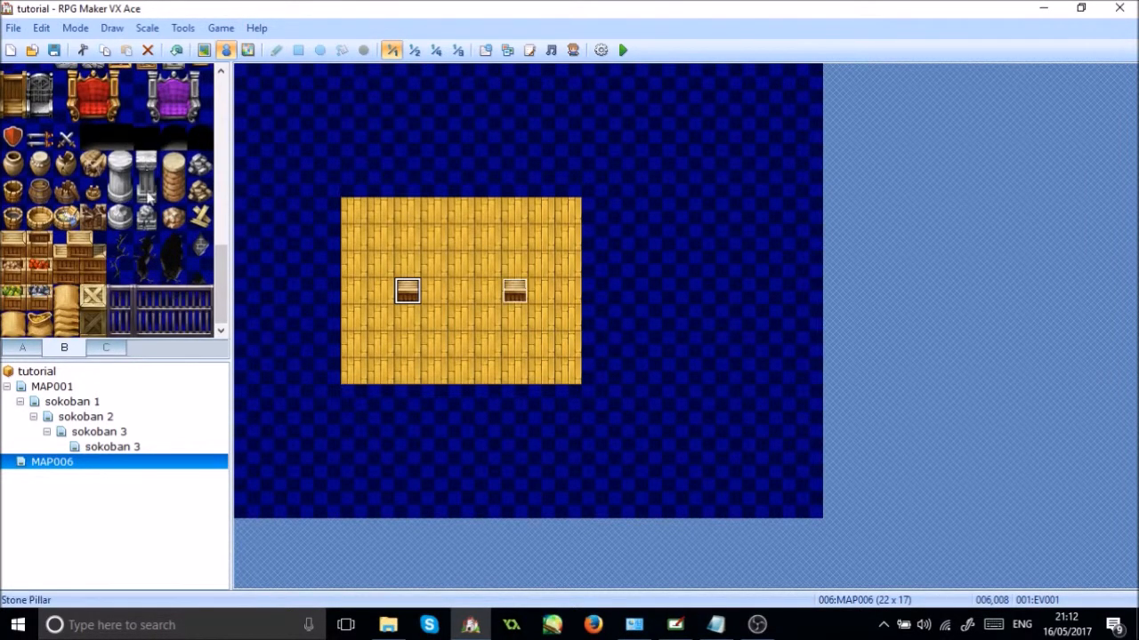
# Start a new event on tile 008,008, midway between the two boxes, and open its graphic selection
pyautogui.click(459, 294)
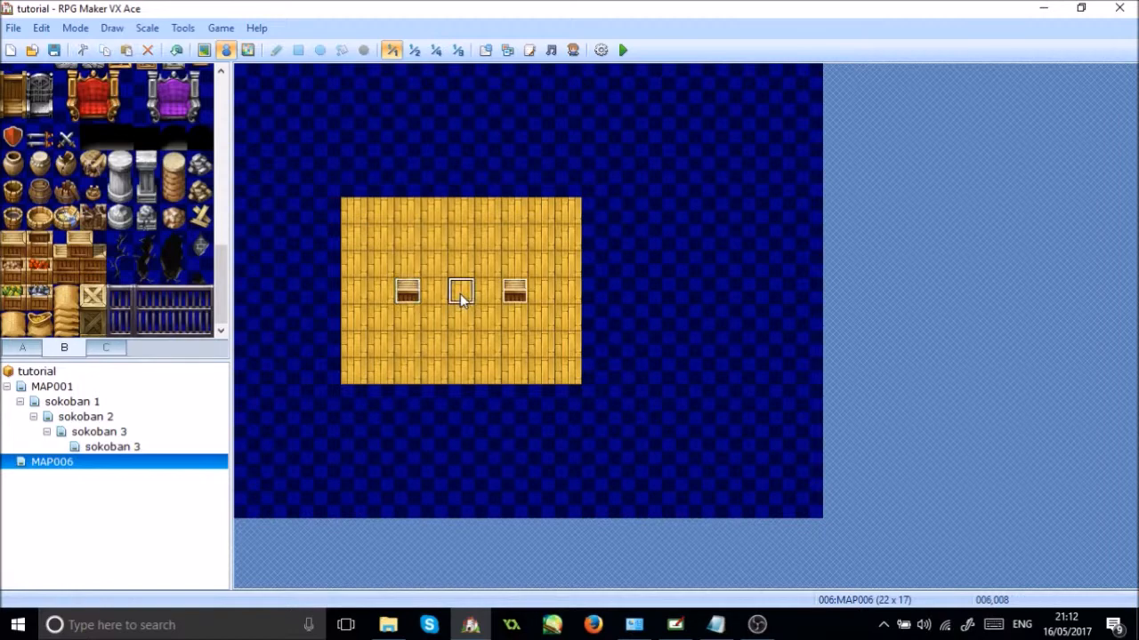
pyautogui.doubleClick(460, 294)
pyautogui.click(279, 382)
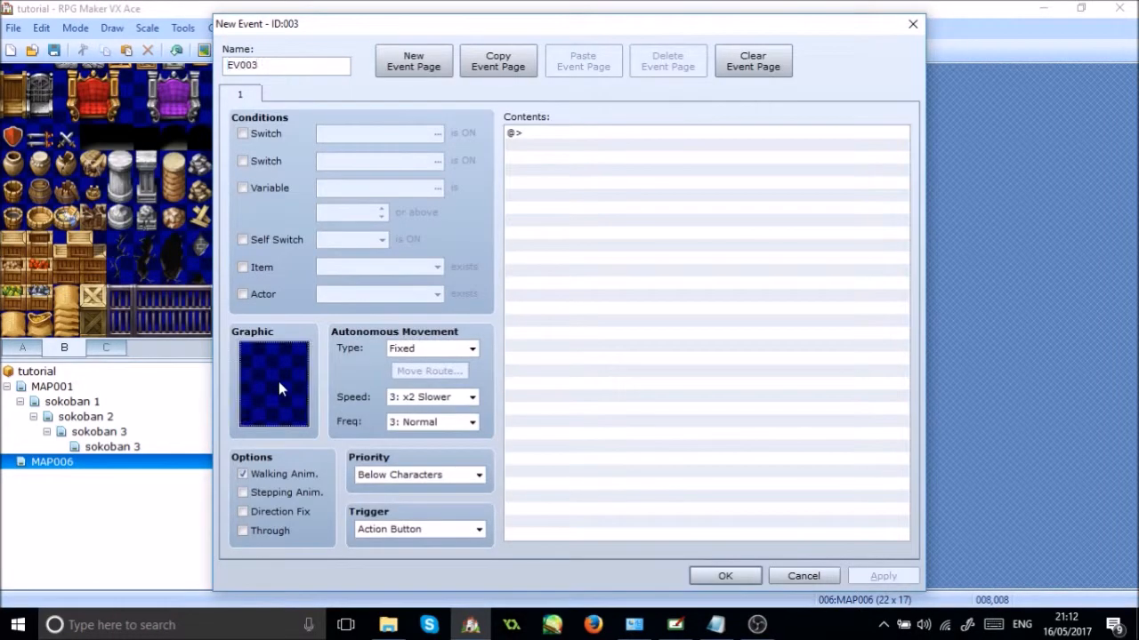
pyautogui.doubleClick(278, 381)
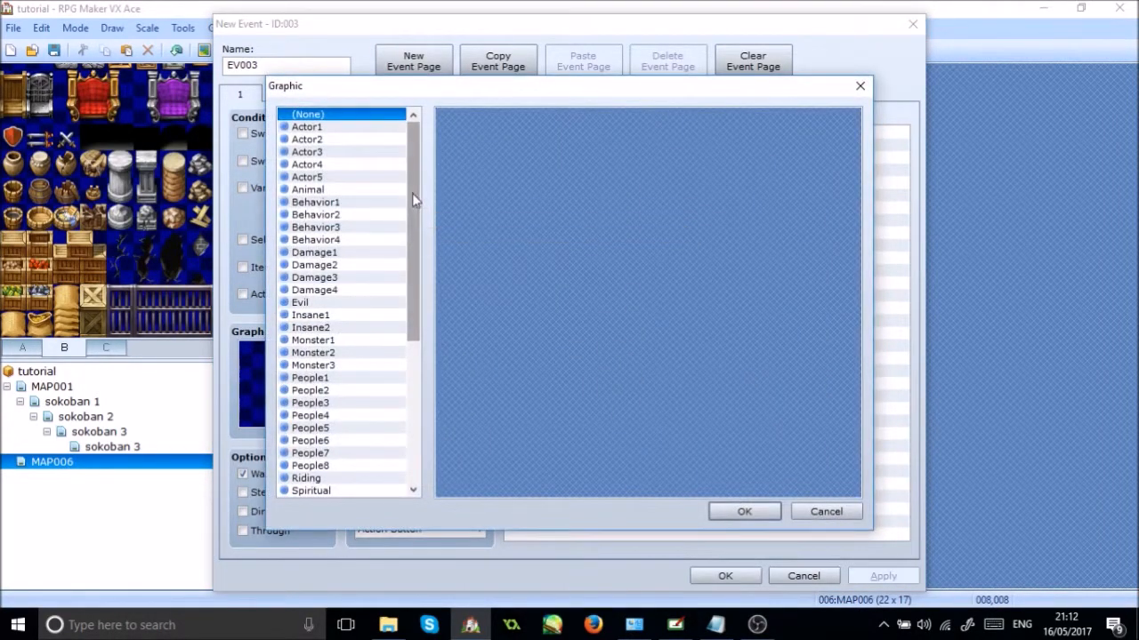
pyautogui.moveTo(412, 193); pyautogui.dragTo(413, 371)
pyautogui.click(310, 480)
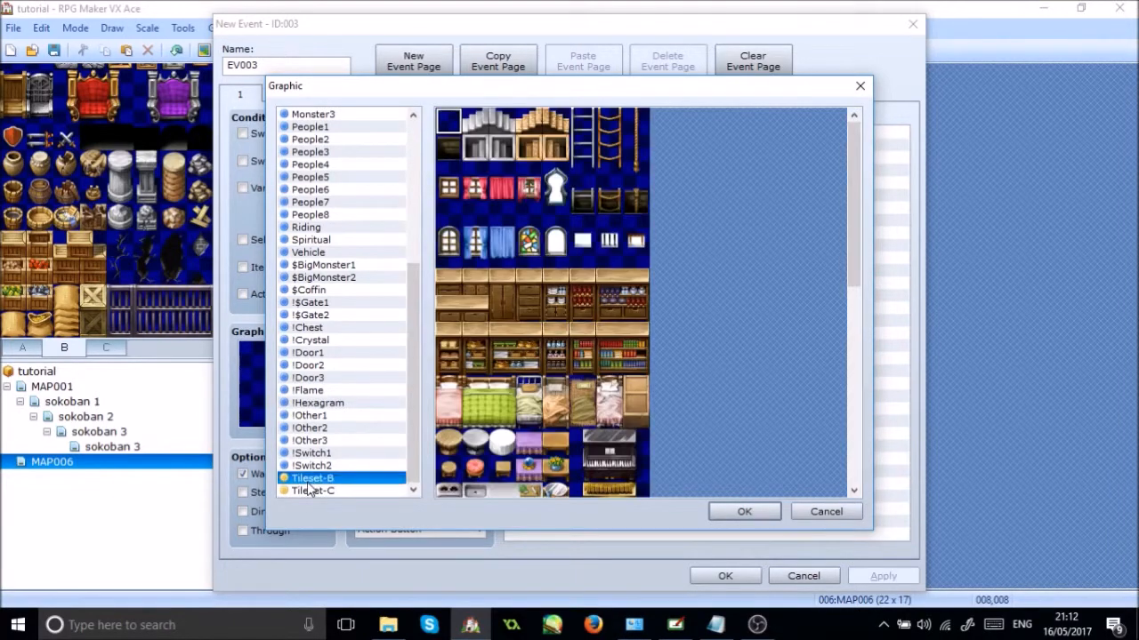
pyautogui.press('Up')
pyautogui.press('Up')
pyautogui.press('Up')
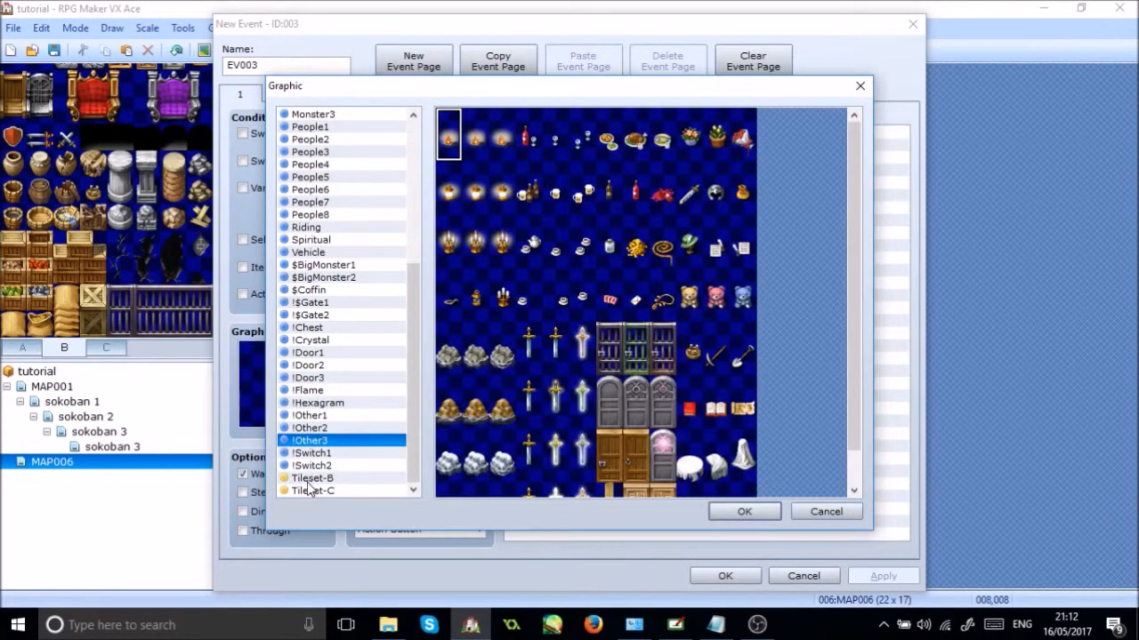
pyautogui.moveTo(853, 203); pyautogui.dragTo(849, 349)
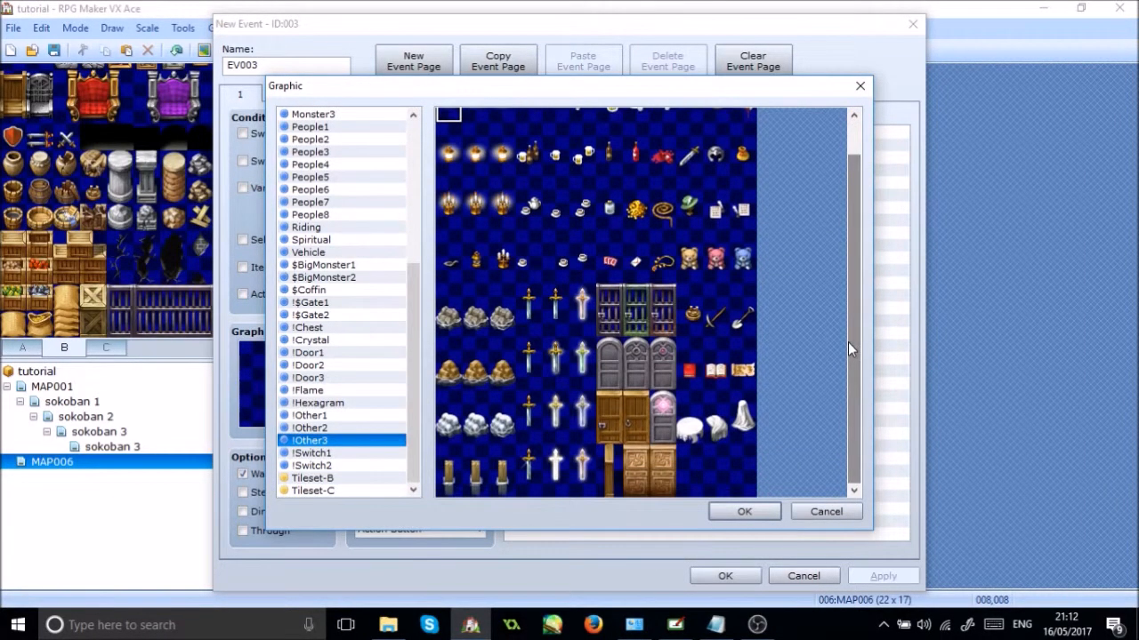
pyautogui.click(313, 429)
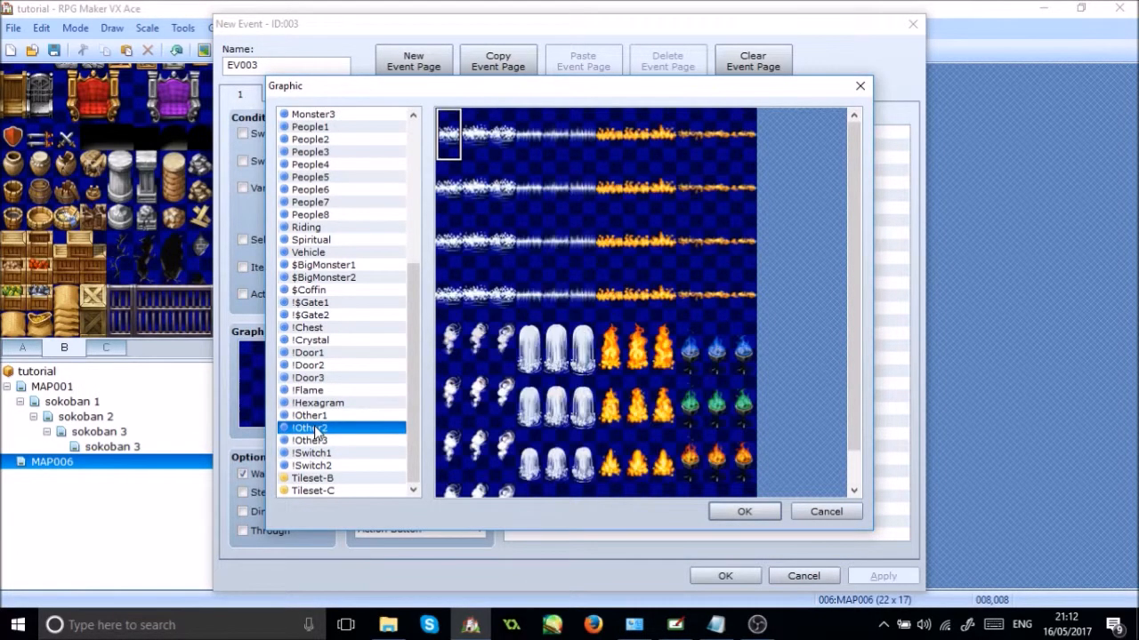
pyautogui.press('Up')
pyautogui.press('Down')
pyautogui.press('Down')
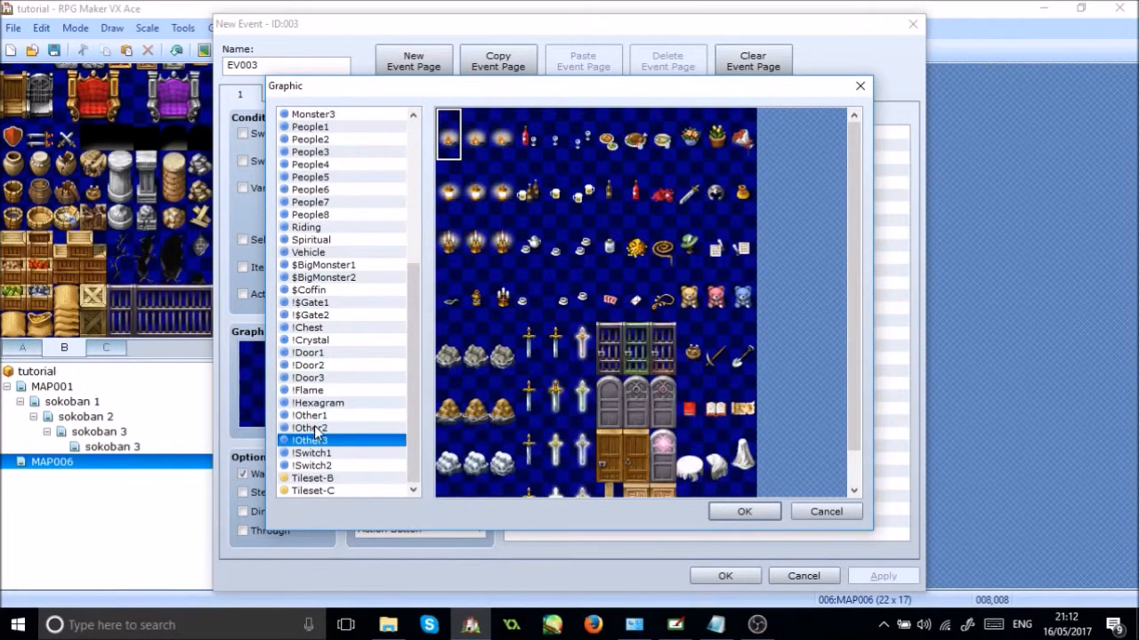
pyautogui.click(813, 507)
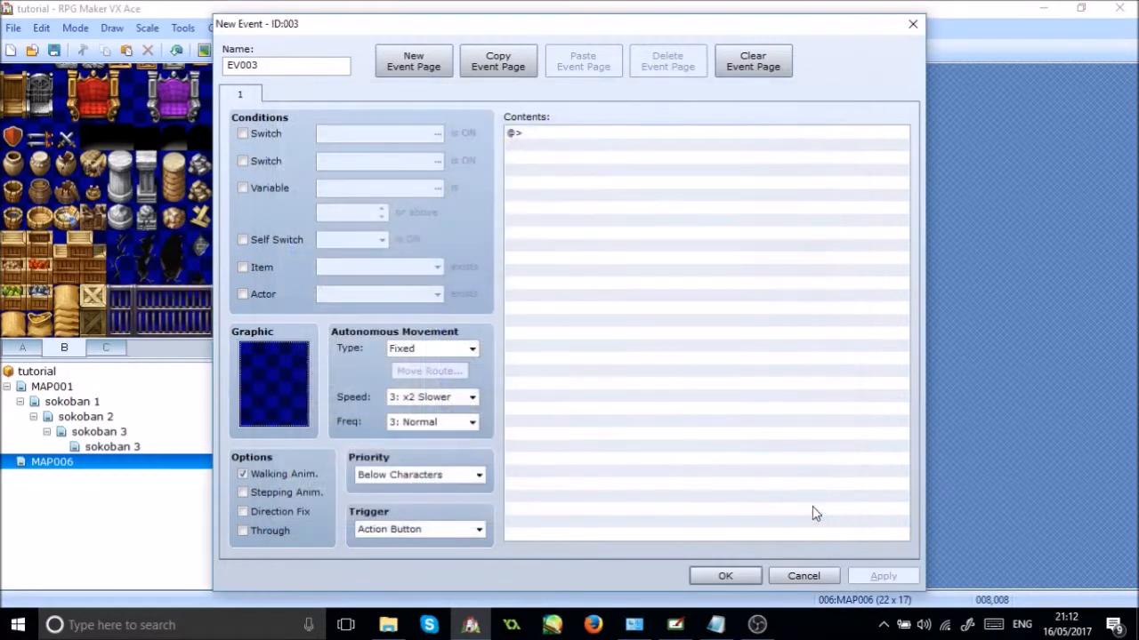
# Give the new event on tile 008,008 the third grey door graphic from !Other3 and save the event
pyautogui.doubleClick(291, 387)
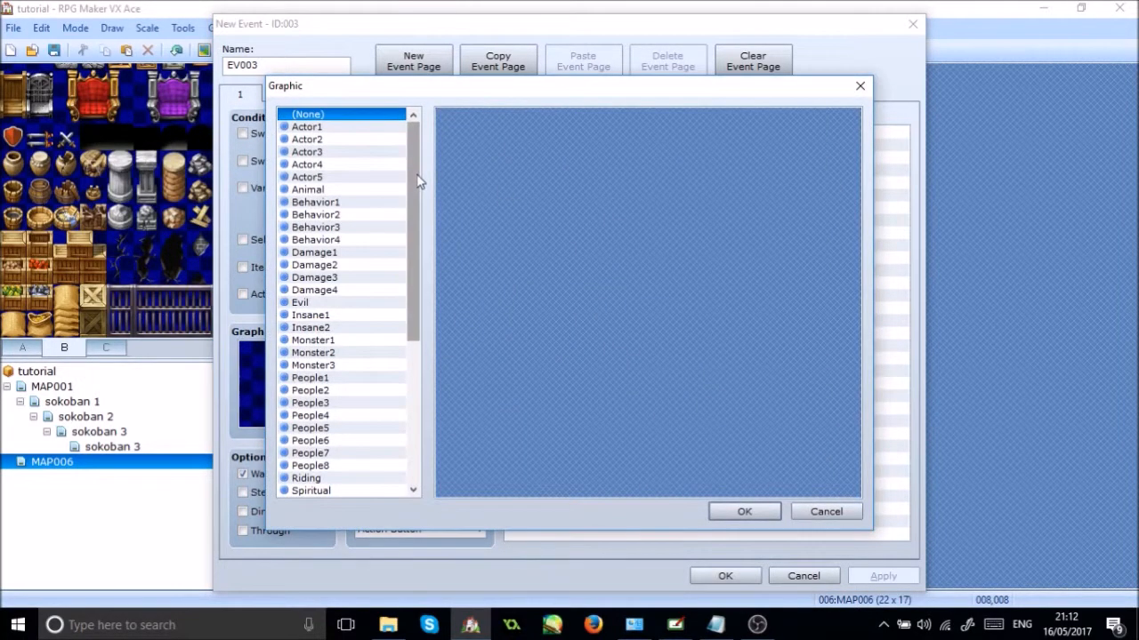
pyautogui.moveTo(418, 178); pyautogui.dragTo(389, 433)
pyautogui.click(331, 443)
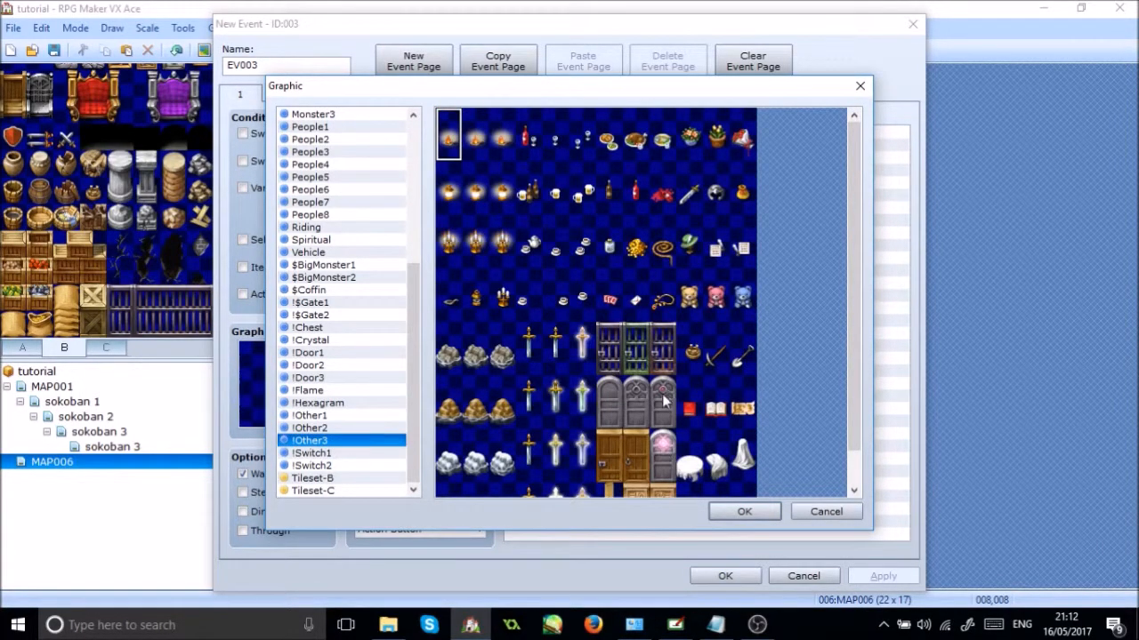
pyautogui.doubleClick(663, 401)
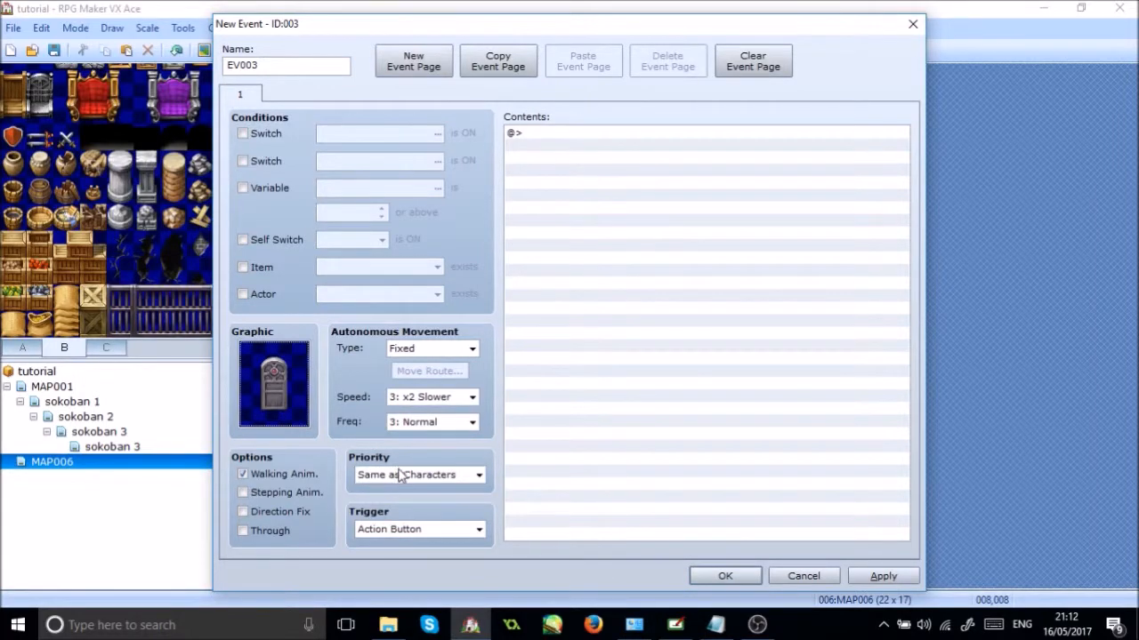
pyautogui.click(732, 575)
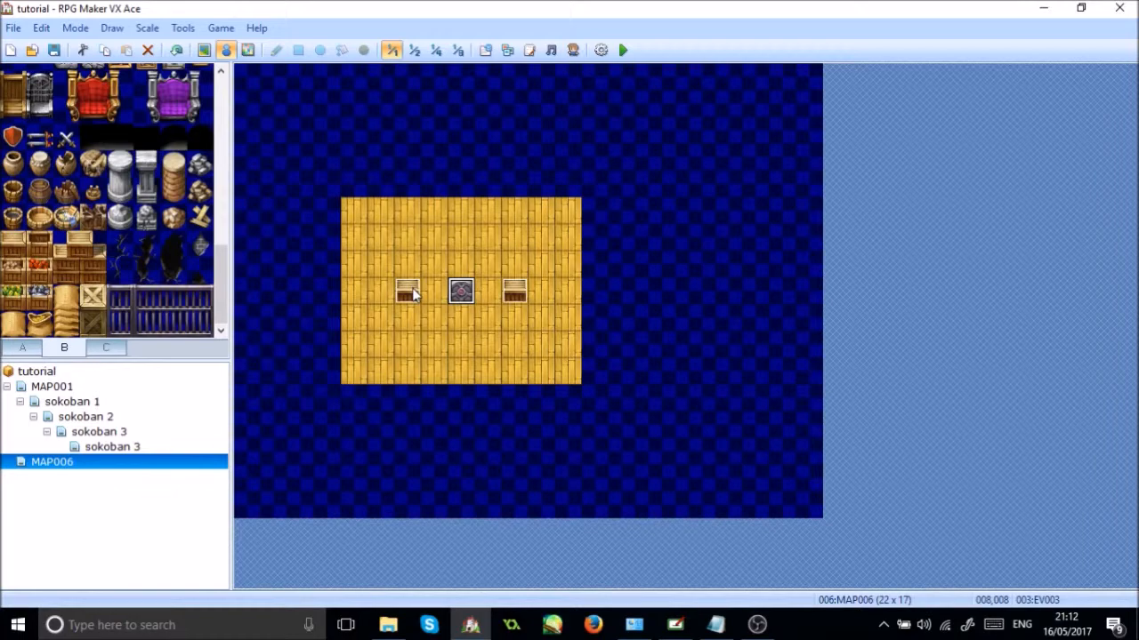
# Duplicate the door event's page as page 2 and make it require switch 0002:puzzle complete to be ON
pyautogui.doubleClick(463, 291)
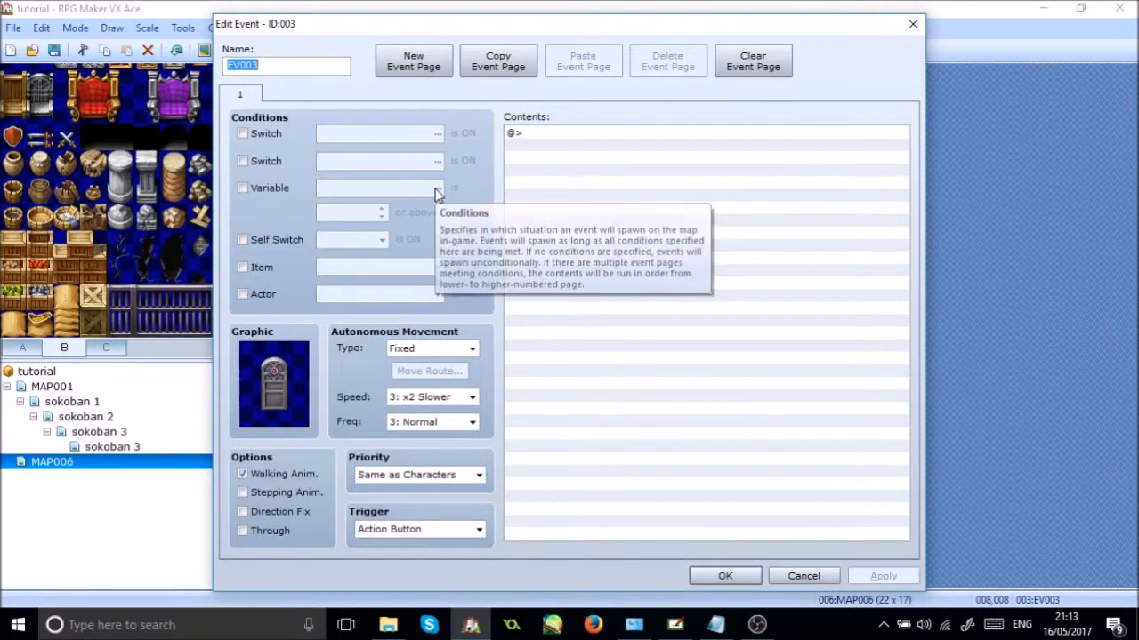
pyautogui.click(495, 60)
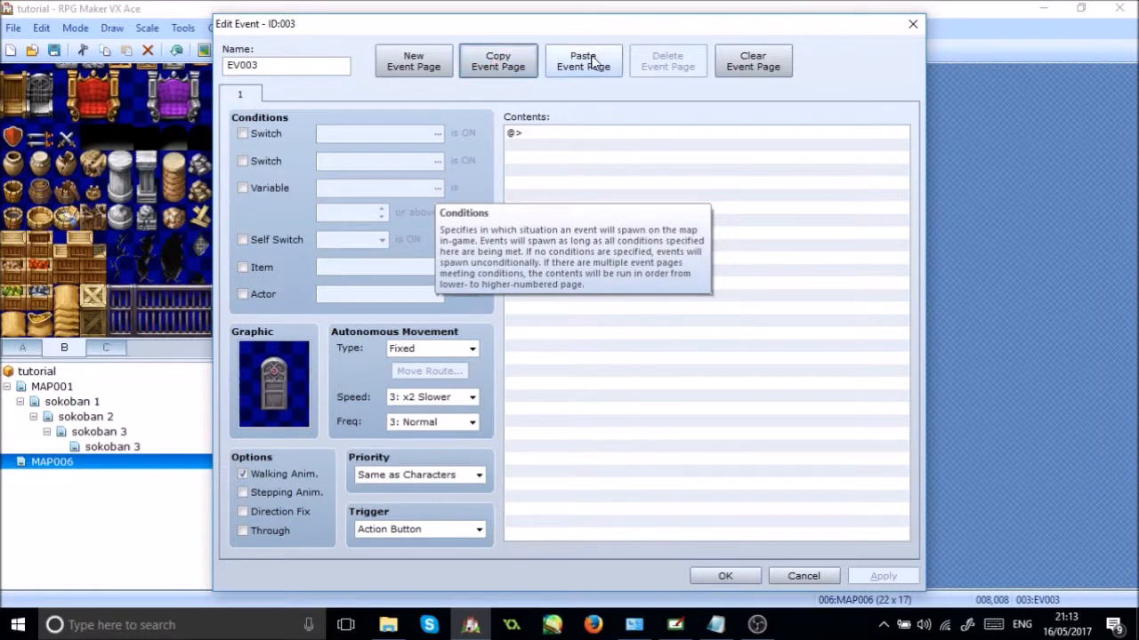
pyautogui.click(583, 61)
pyautogui.click(253, 136)
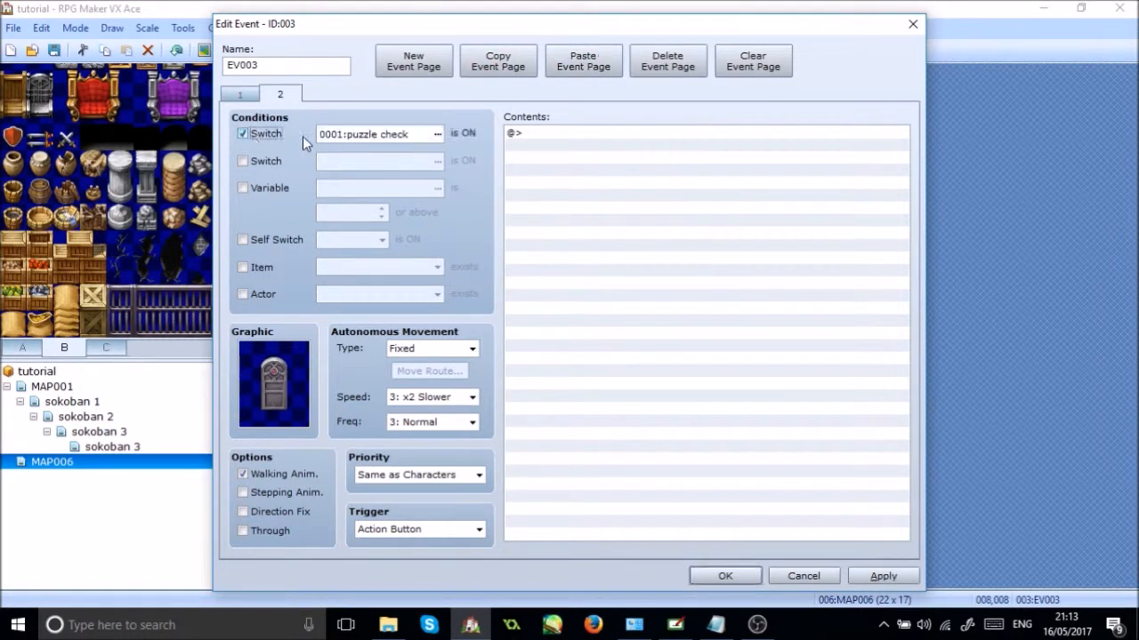
pyautogui.click(438, 135)
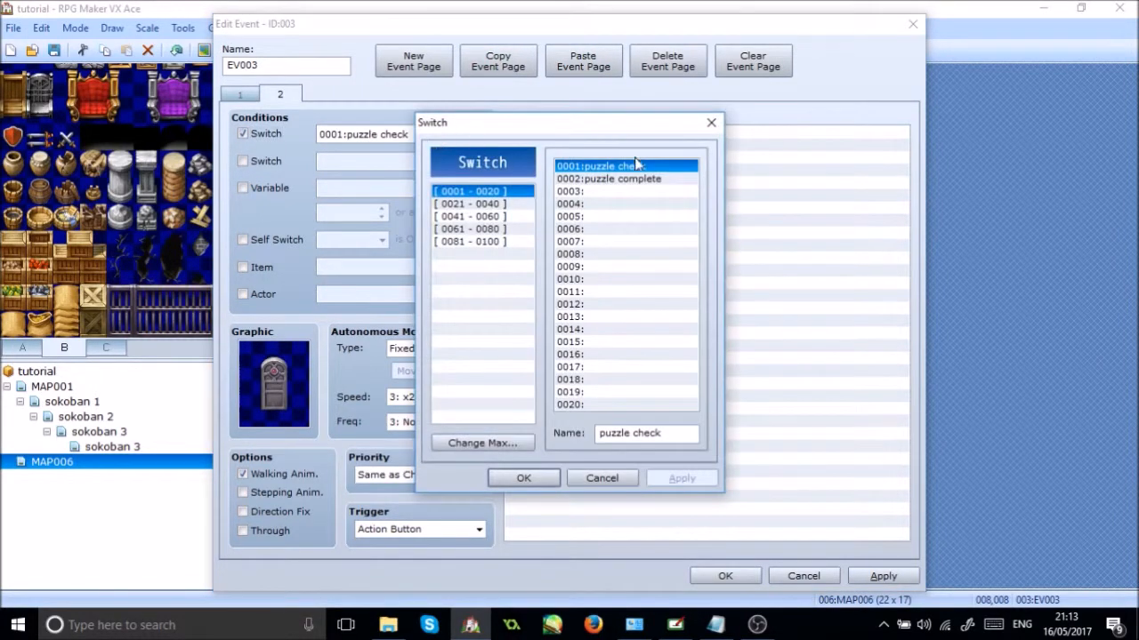
pyautogui.doubleClick(642, 182)
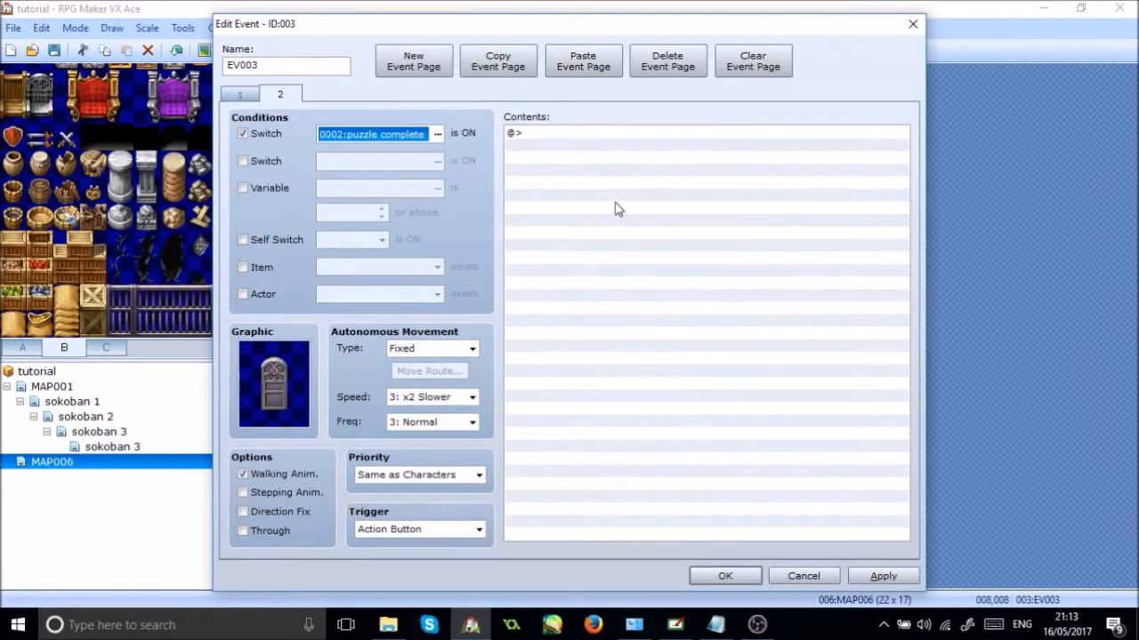
# Set page 2's graphic to the middle grey door in !Other3, with Direction Fix on and Walking Anim. off
pyautogui.doubleClick(274, 396)
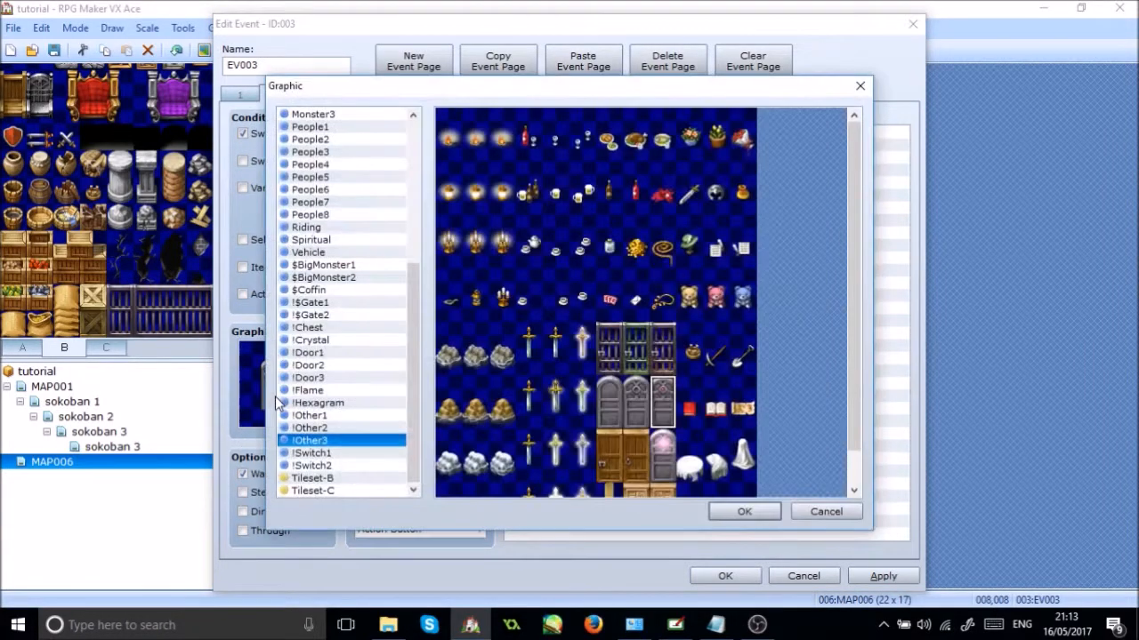
pyautogui.doubleClick(637, 402)
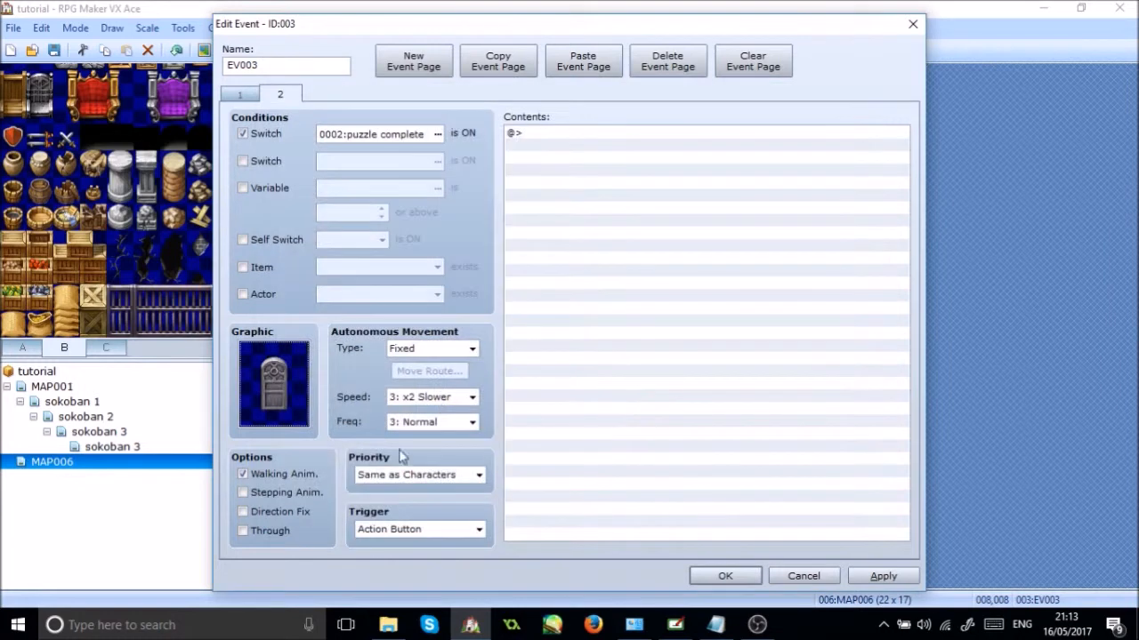
pyautogui.click(241, 513)
pyautogui.click(243, 474)
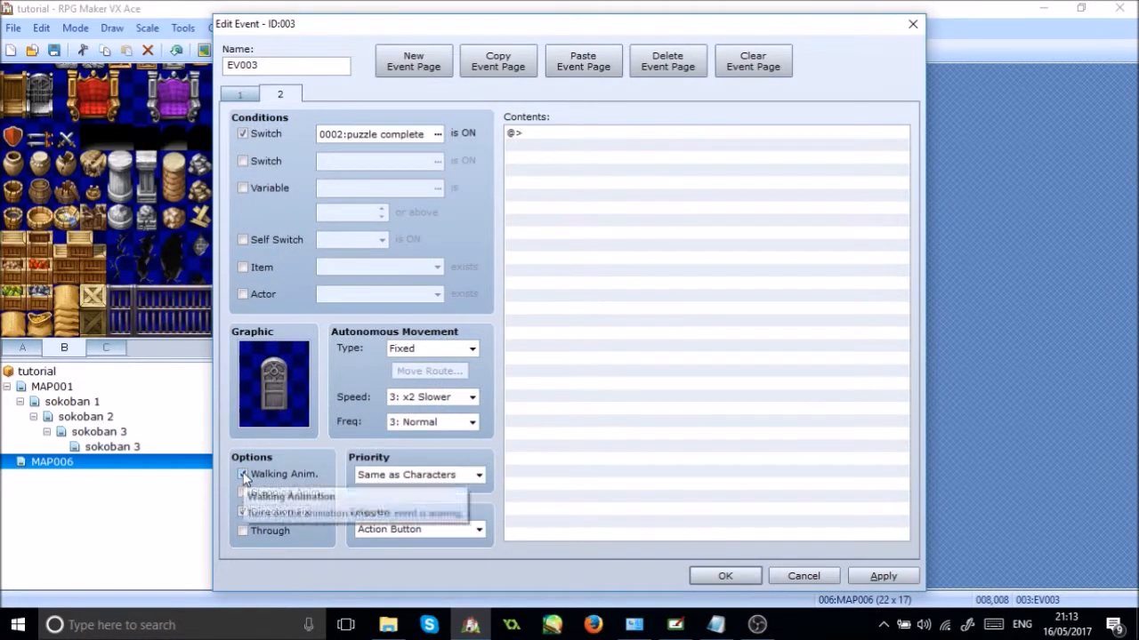
# On page 1 of the door event, turn Walking Anim. off and Direction Fix on, and save the event
pyautogui.click(235, 95)
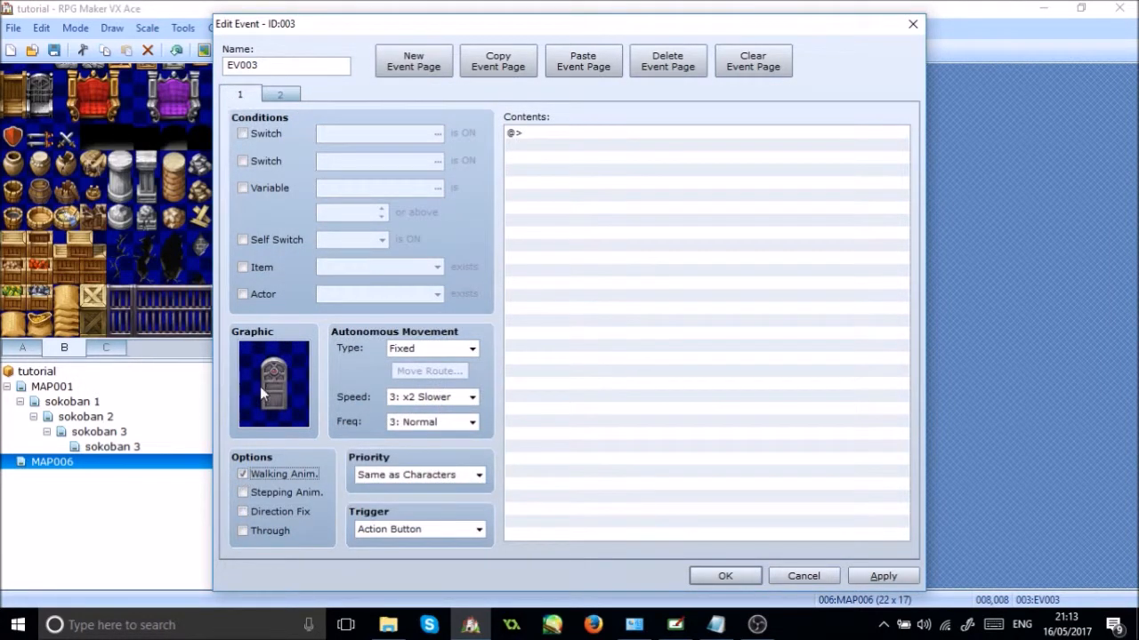
pyautogui.click(267, 473)
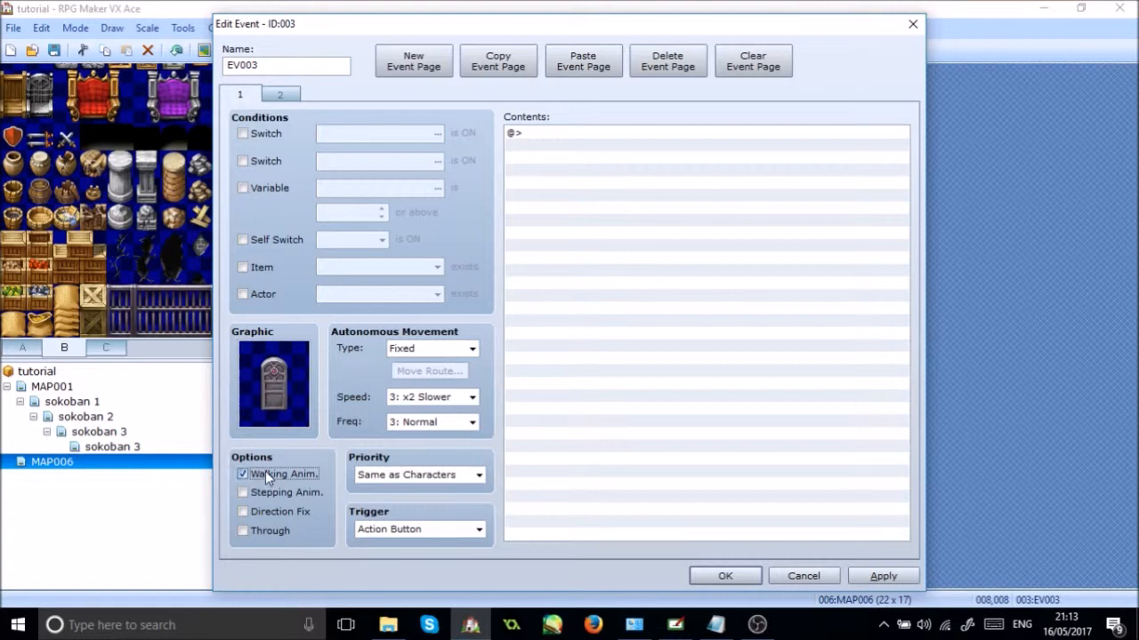
pyautogui.click(260, 515)
pyautogui.click(720, 577)
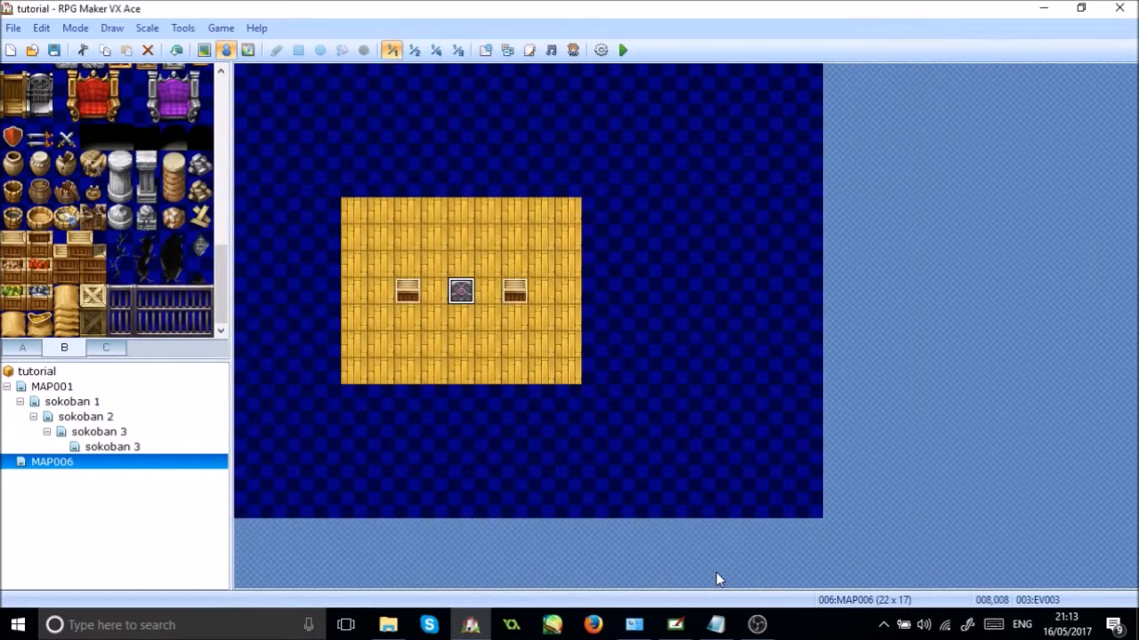
# Create a new event on tile 008,009, just below the door, conditioned on switch 0002:puzzle complete being ON
pyautogui.press('Down')
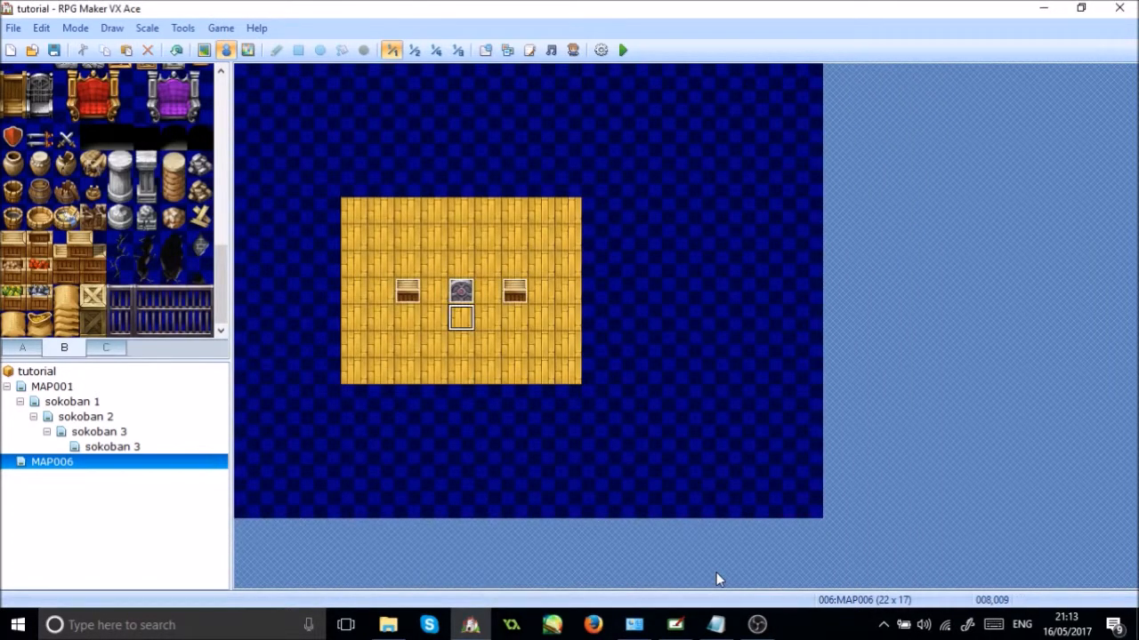
pyautogui.doubleClick(462, 318)
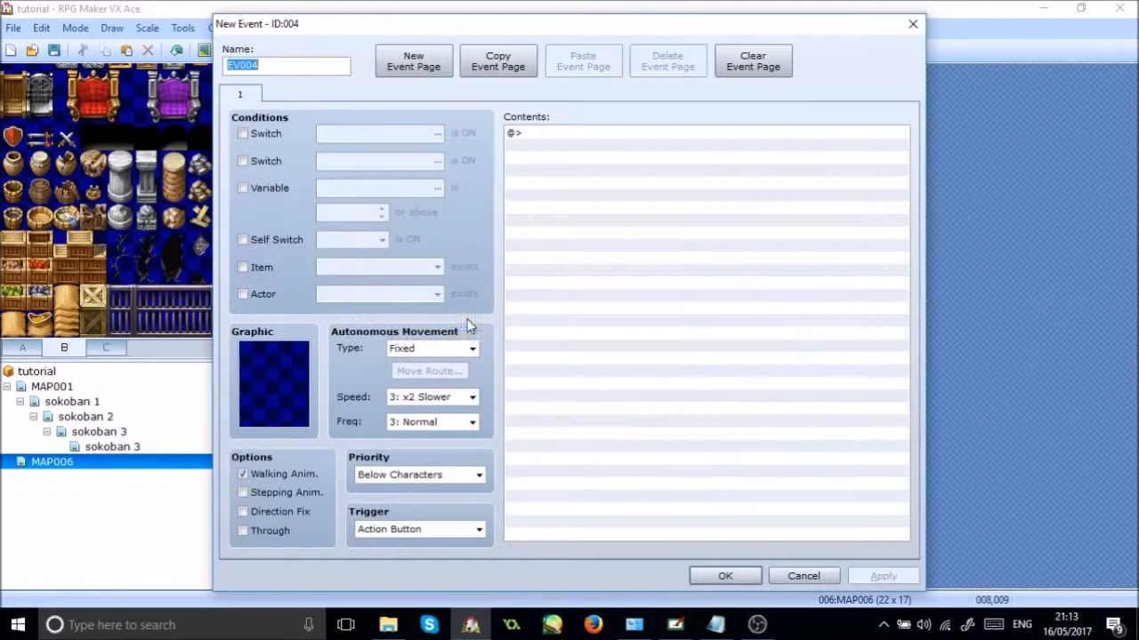
pyautogui.click(242, 134)
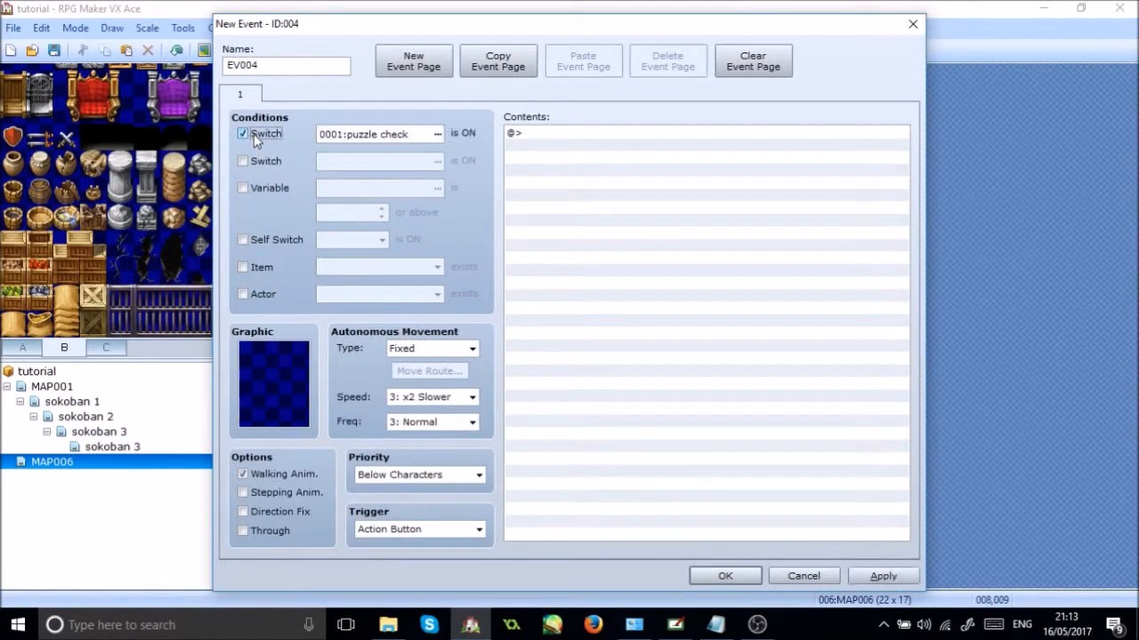
pyautogui.click(437, 134)
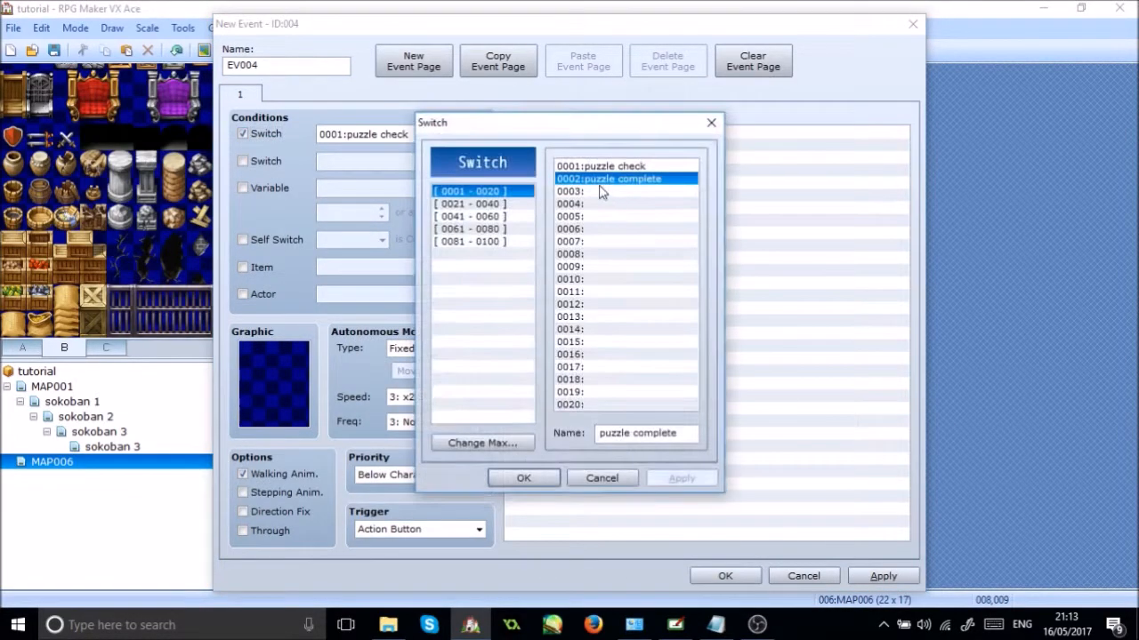
pyautogui.click(525, 484)
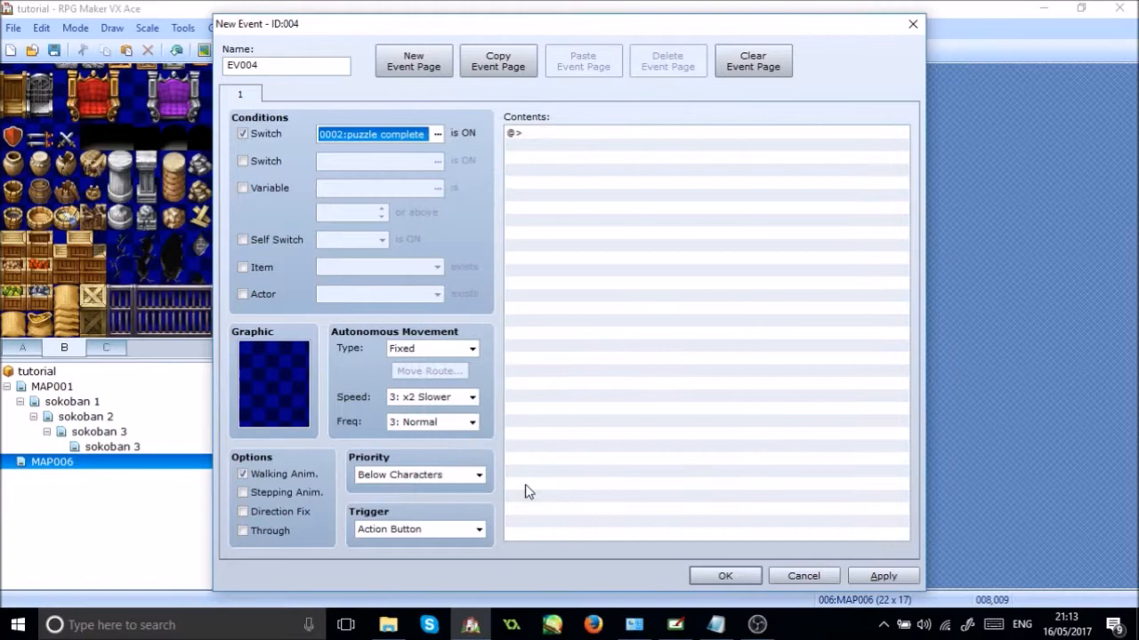
# Set the new event's graphic to the small red orb from !Other1
pyautogui.doubleClick(290, 377)
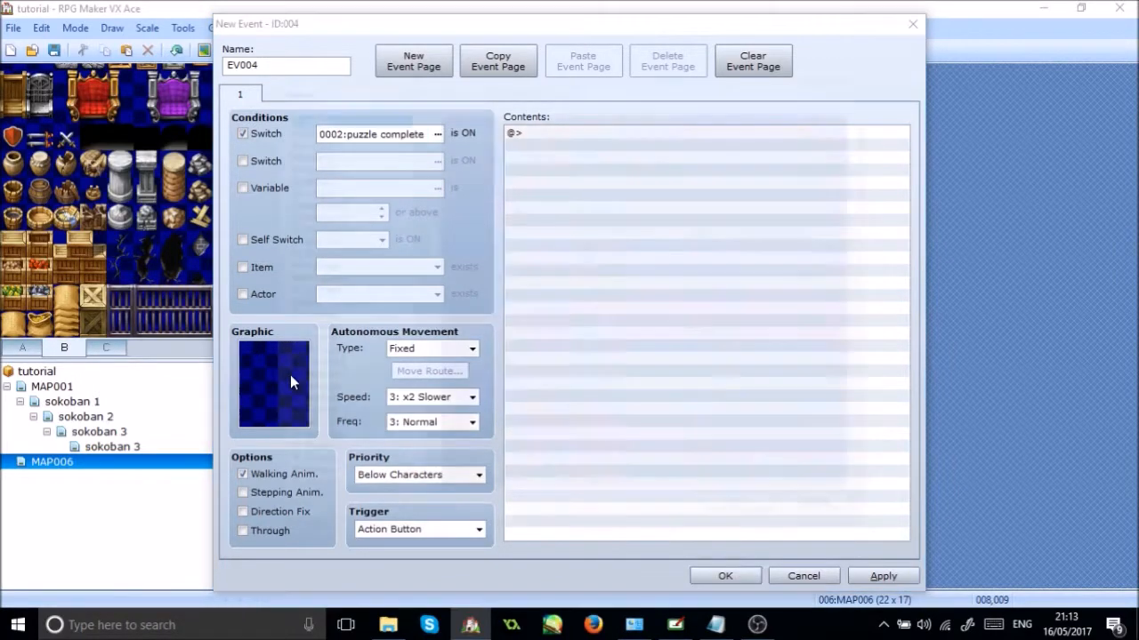
pyautogui.moveTo(413, 222); pyautogui.dragTo(403, 440)
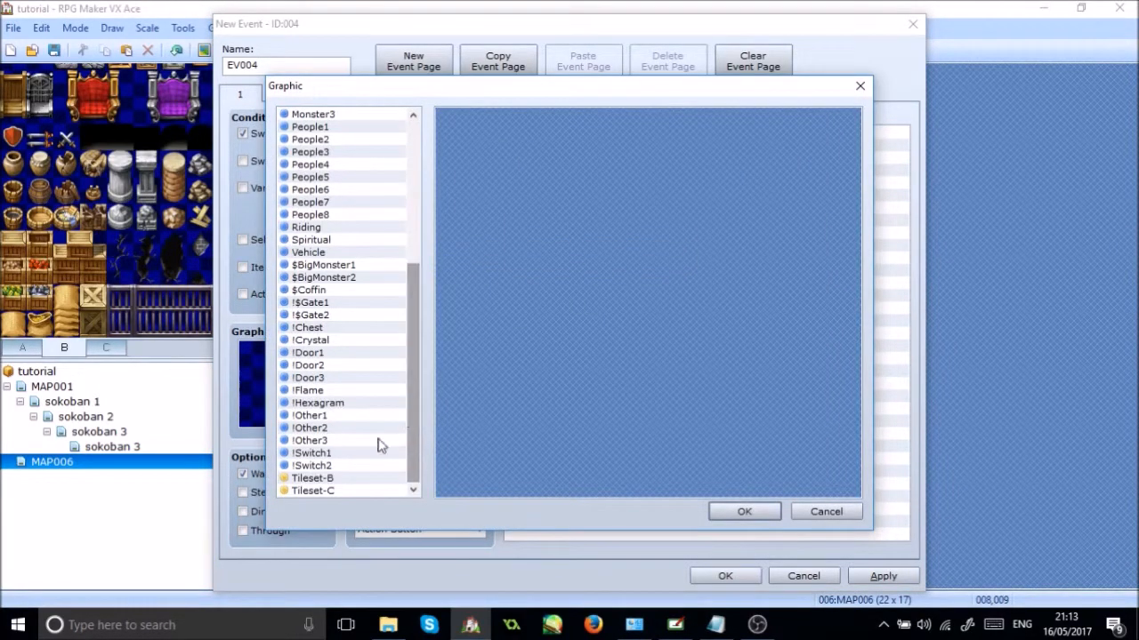
pyautogui.click(319, 416)
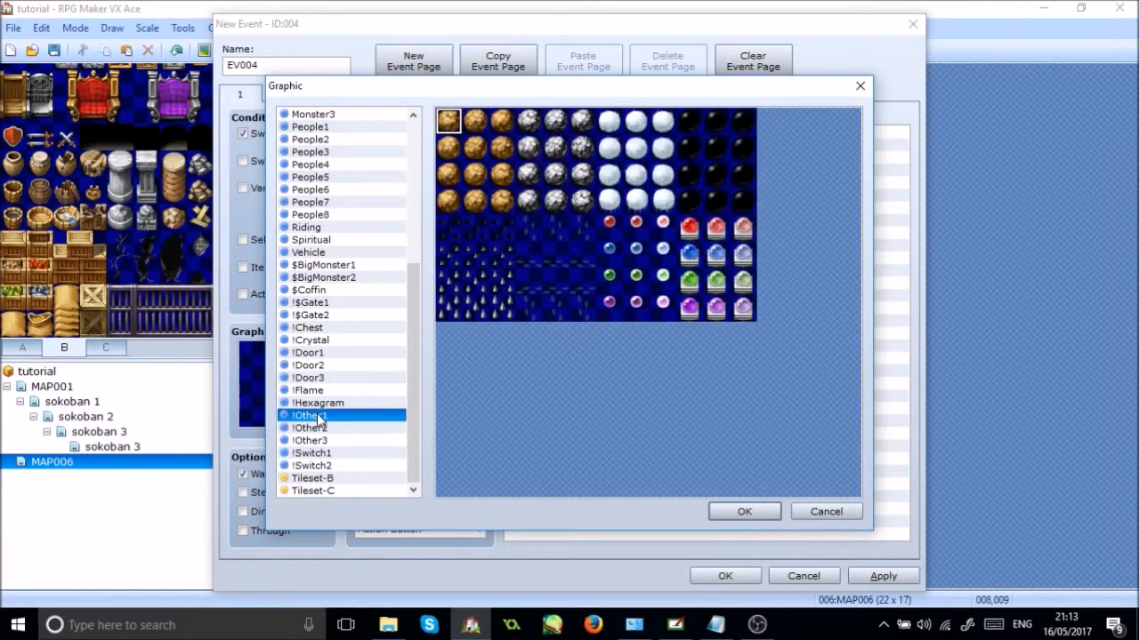
pyautogui.doubleClick(612, 230)
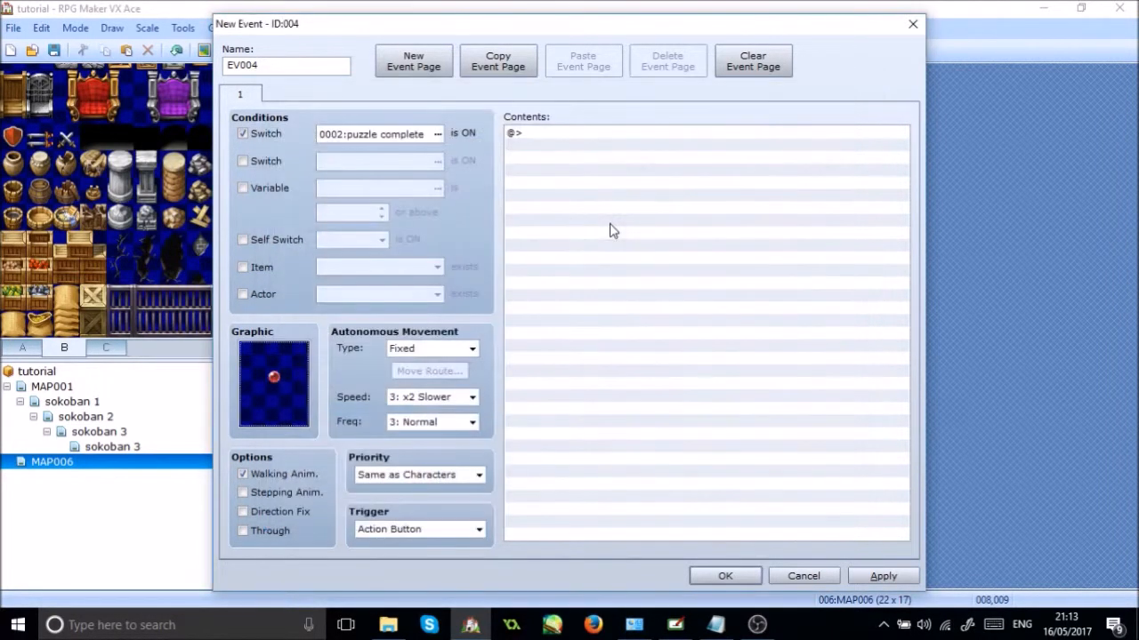
# Turn Stepping Anim. and Direction Fix on and Walking Anim. off for the red orb event
pyautogui.click(242, 492)
pyautogui.click(244, 475)
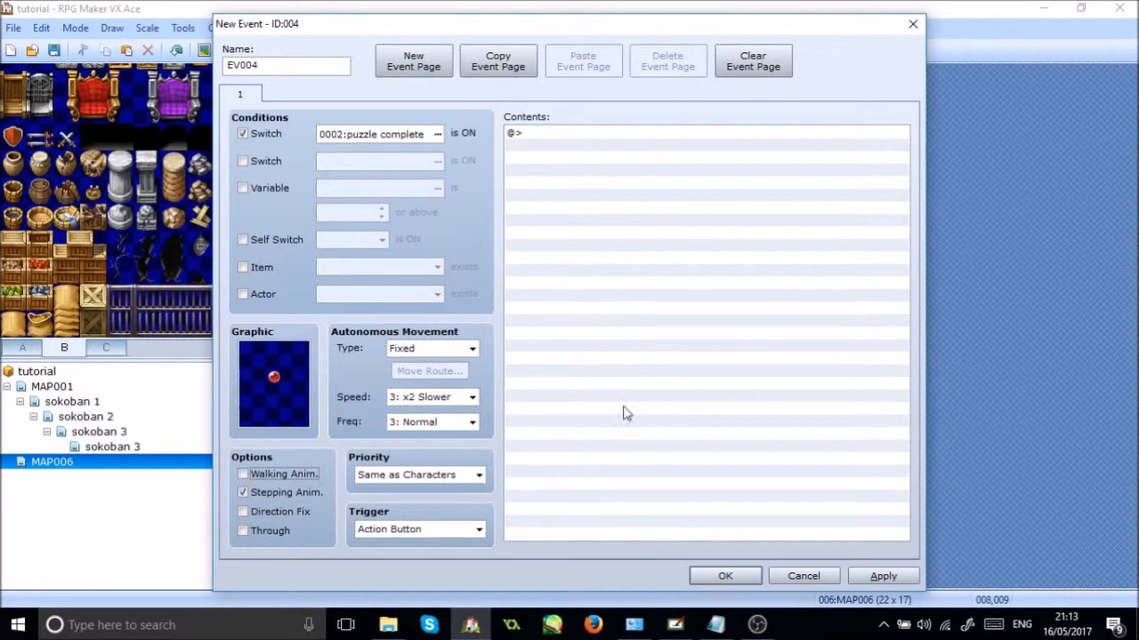
pyautogui.doubleClick(676, 283)
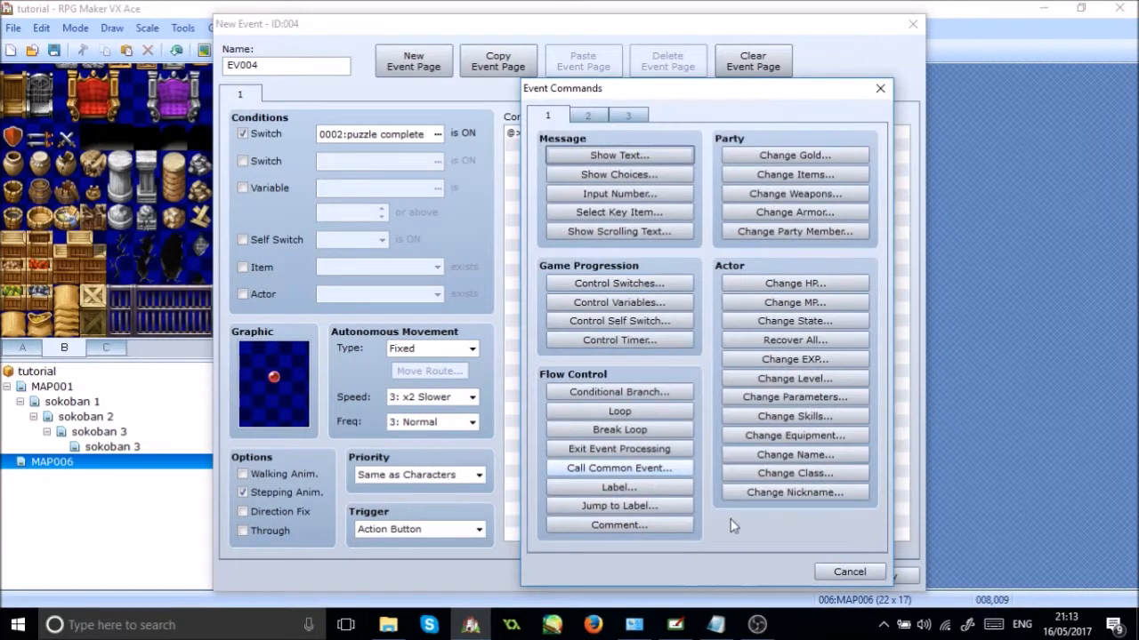
pyautogui.click(855, 572)
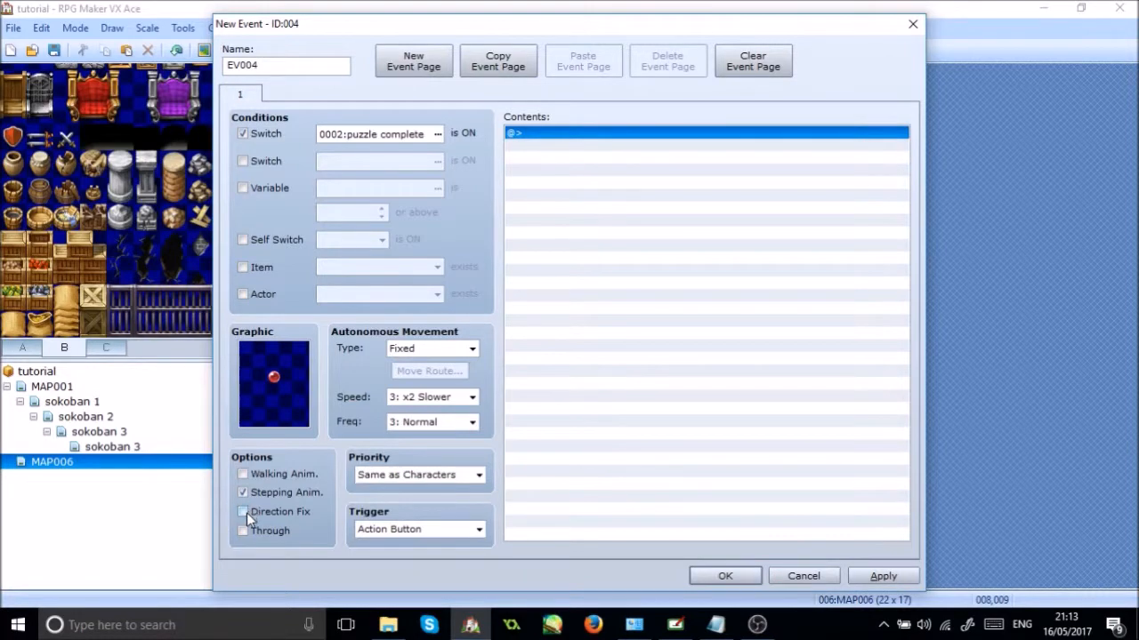
pyautogui.click(247, 513)
pyautogui.doubleClick(620, 196)
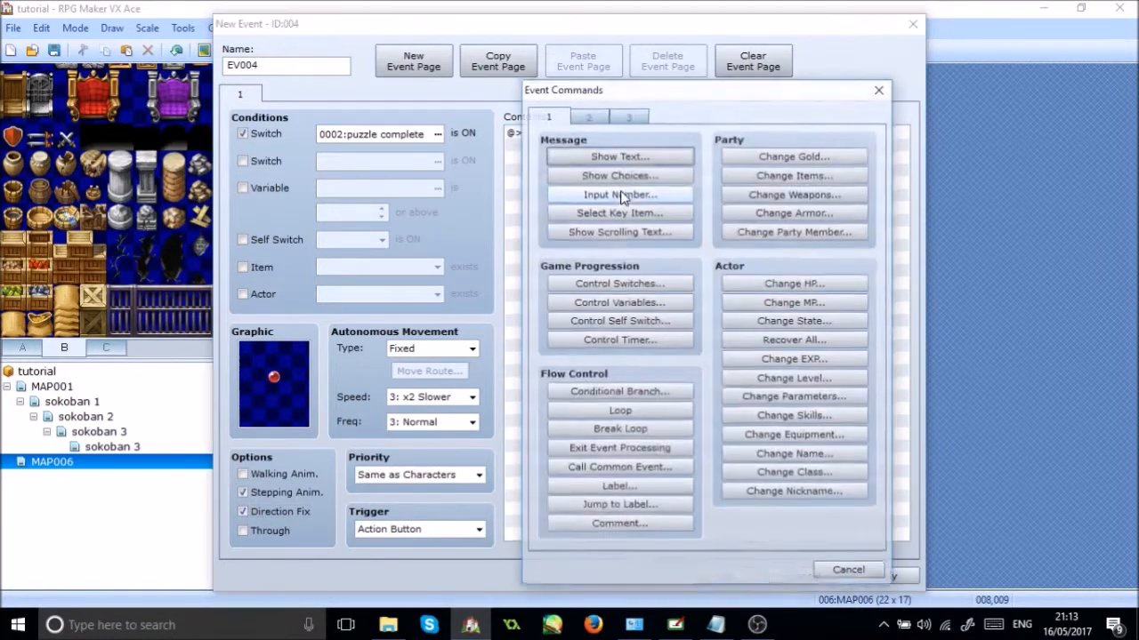
pyautogui.click(805, 174)
pyautogui.click(716, 268)
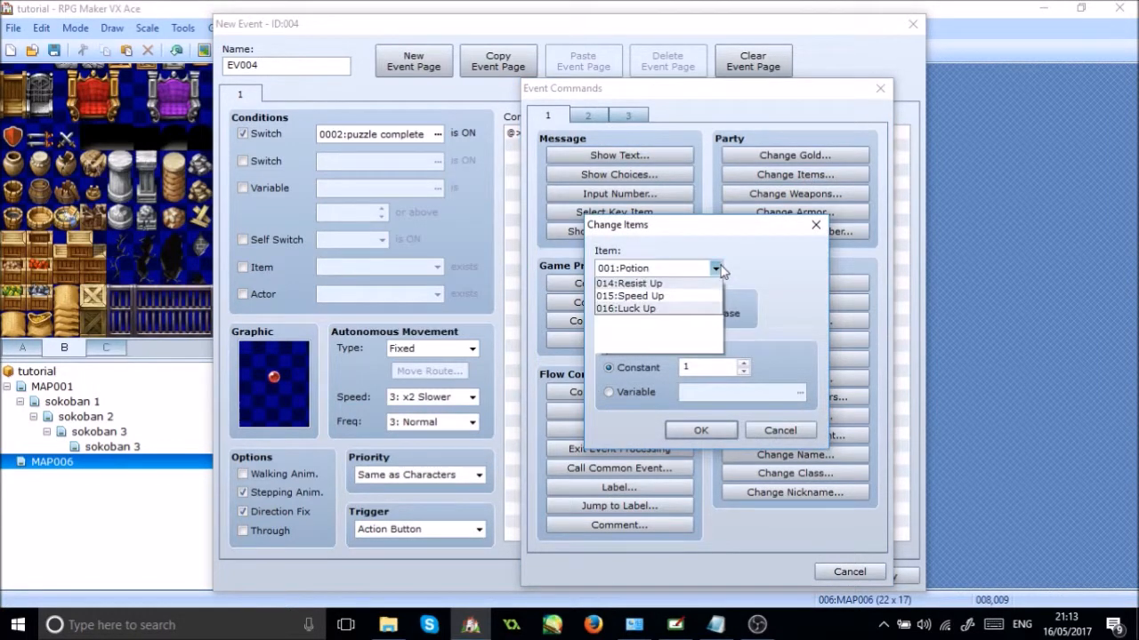
pyautogui.click(789, 357)
pyautogui.click(782, 429)
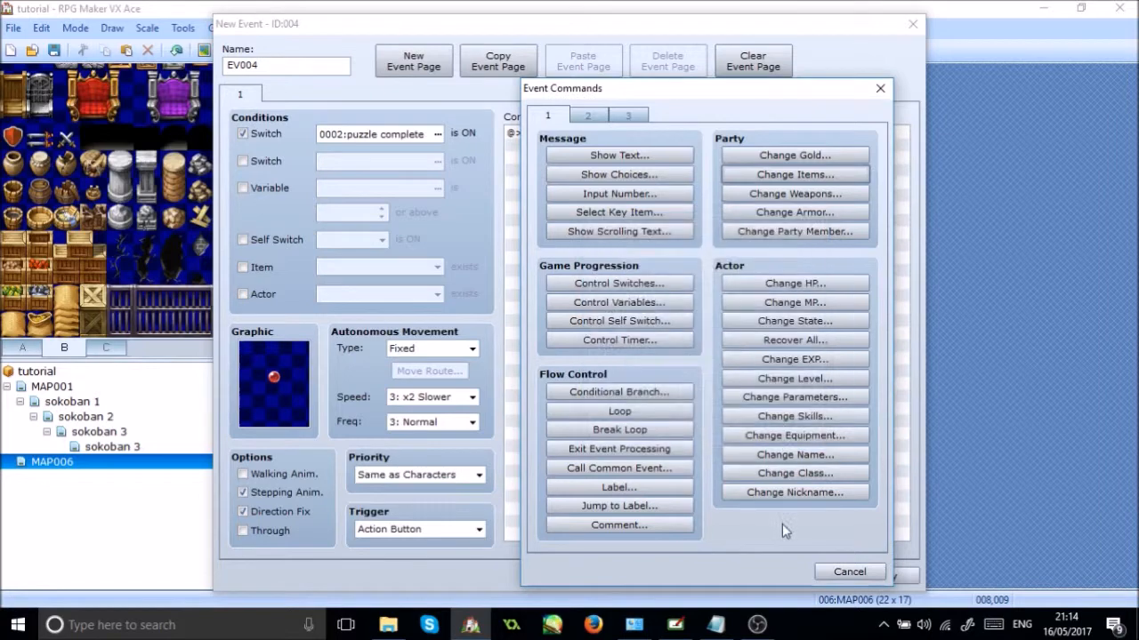
pyautogui.click(847, 572)
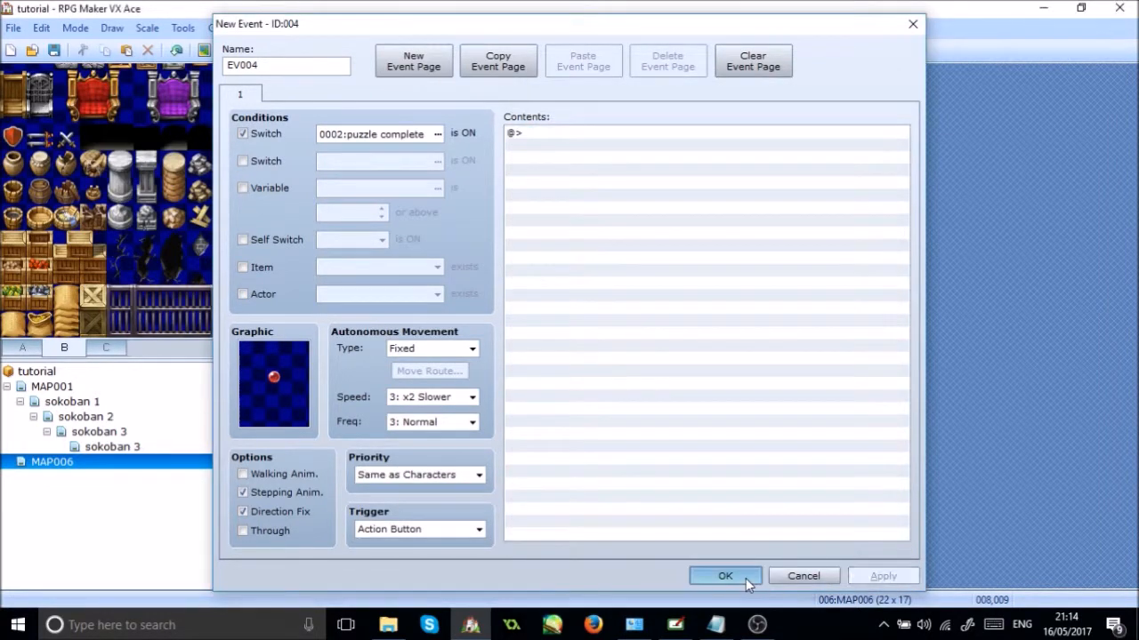
# Save the red orb event and raise the maximum number of items in the database to 100
pyautogui.click(725, 576)
pyautogui.click(484, 50)
pyautogui.click(346, 41)
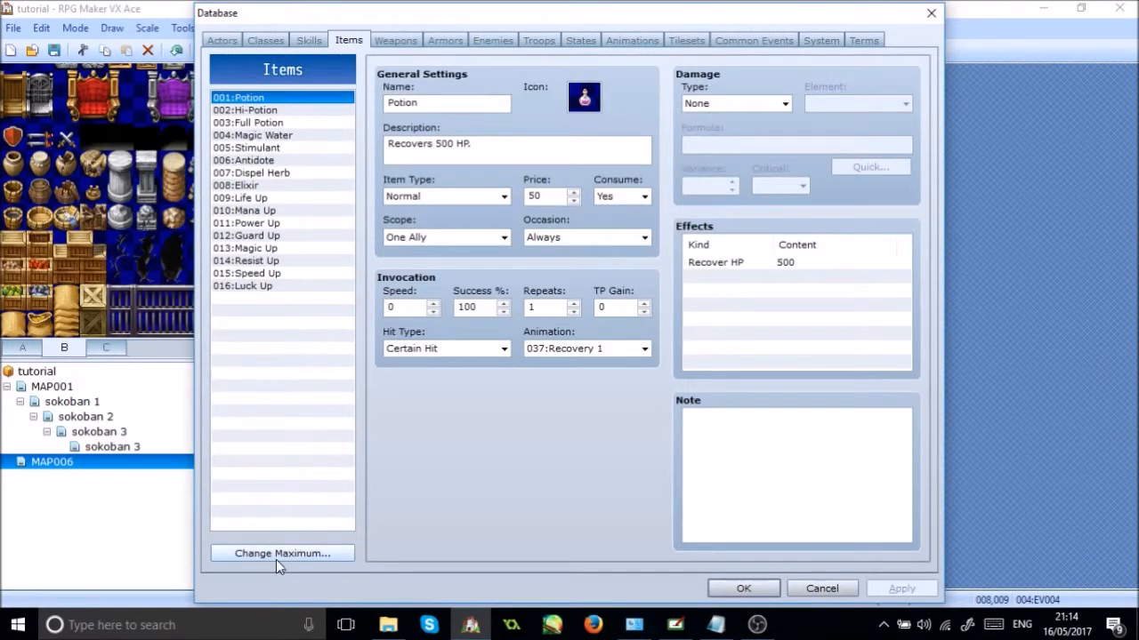
pyautogui.click(276, 559)
pyautogui.write('100')
pyautogui.press('Return')
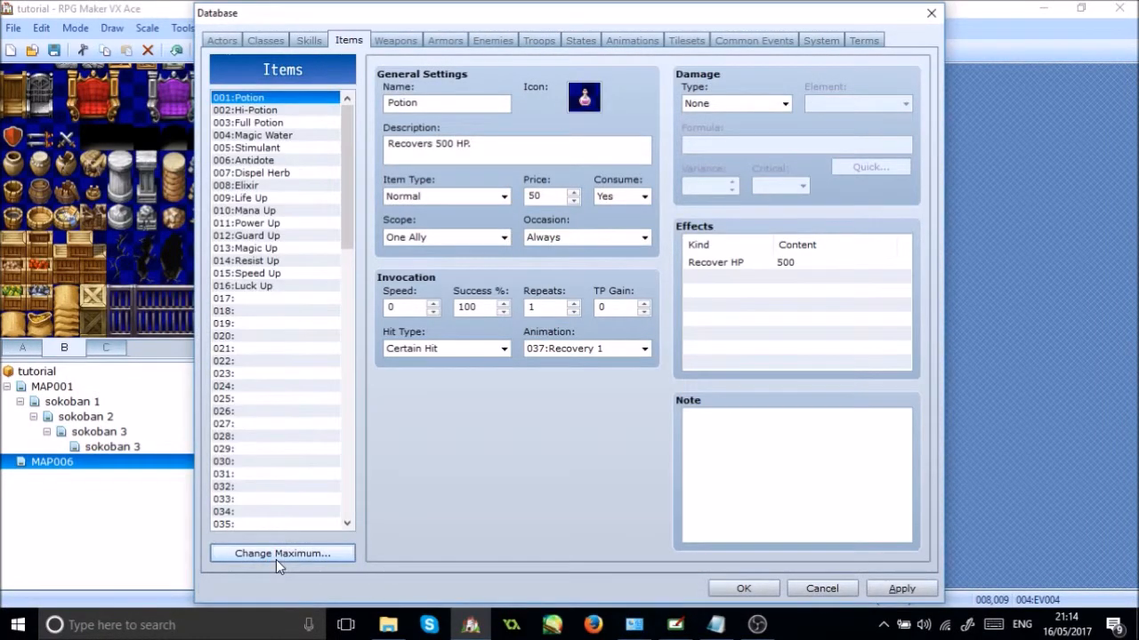
# Name item 018 "red orb" in the database and give it the round red orb icon
pyautogui.click(247, 311)
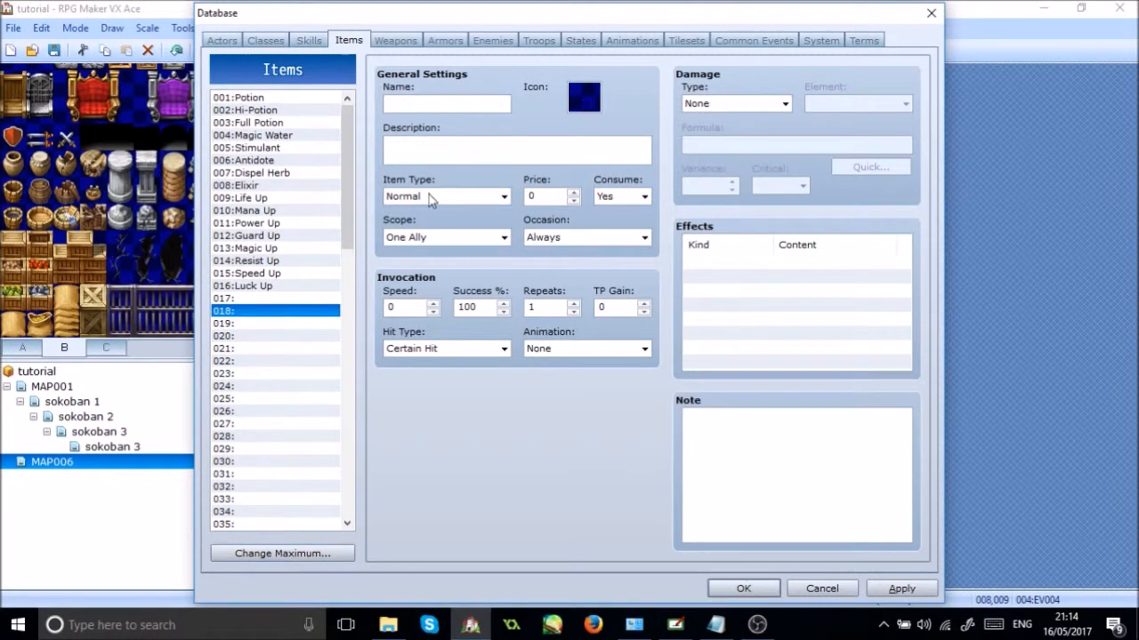
pyautogui.write('red orb')
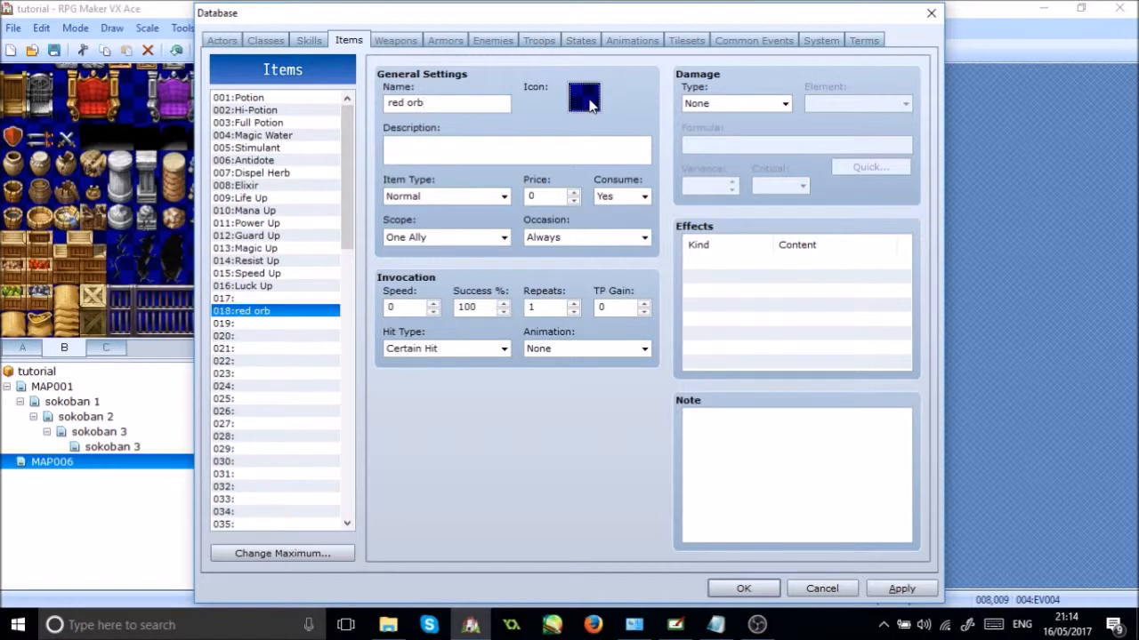
pyautogui.click(590, 105)
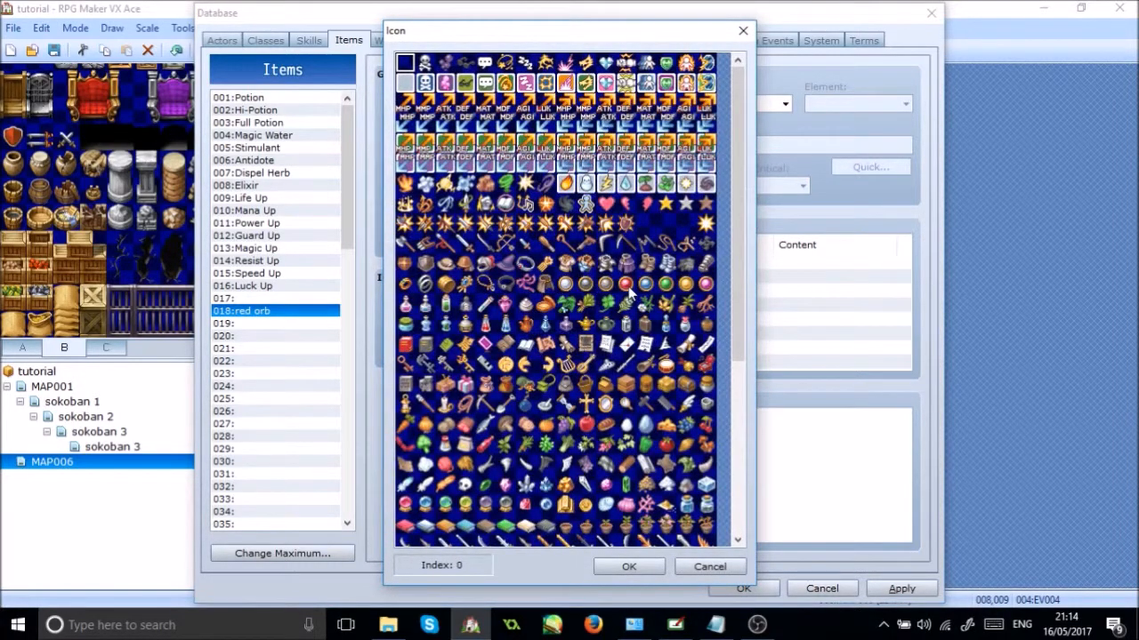
pyautogui.doubleClick(626, 286)
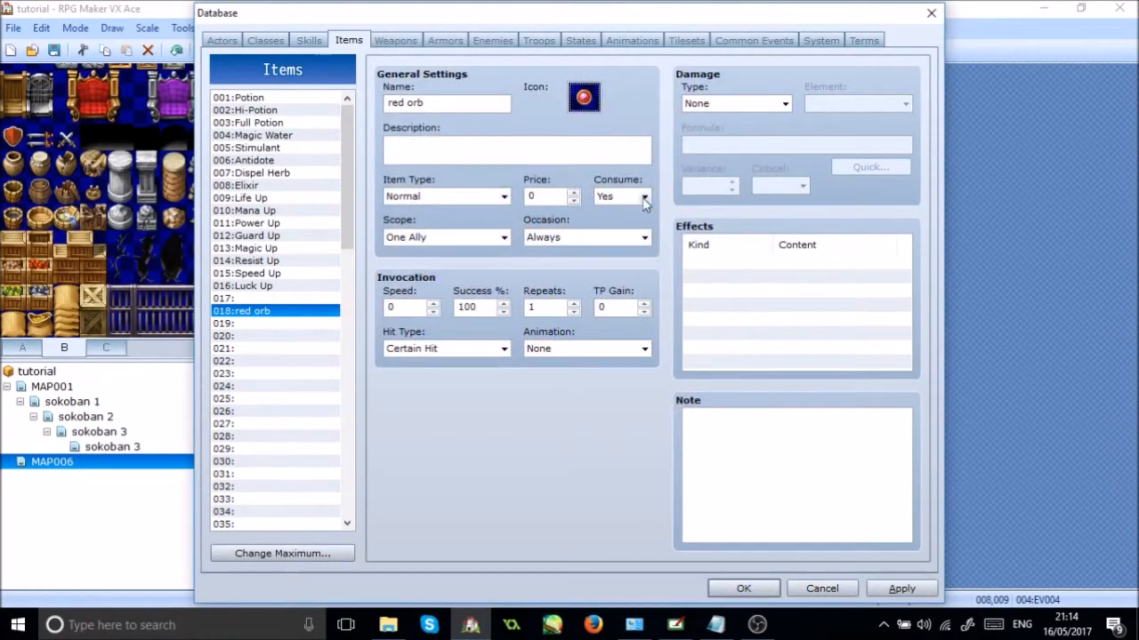
# Set the red orb item's occasion to Never, Consume to No and item type to Key Item
pyautogui.click(592, 240)
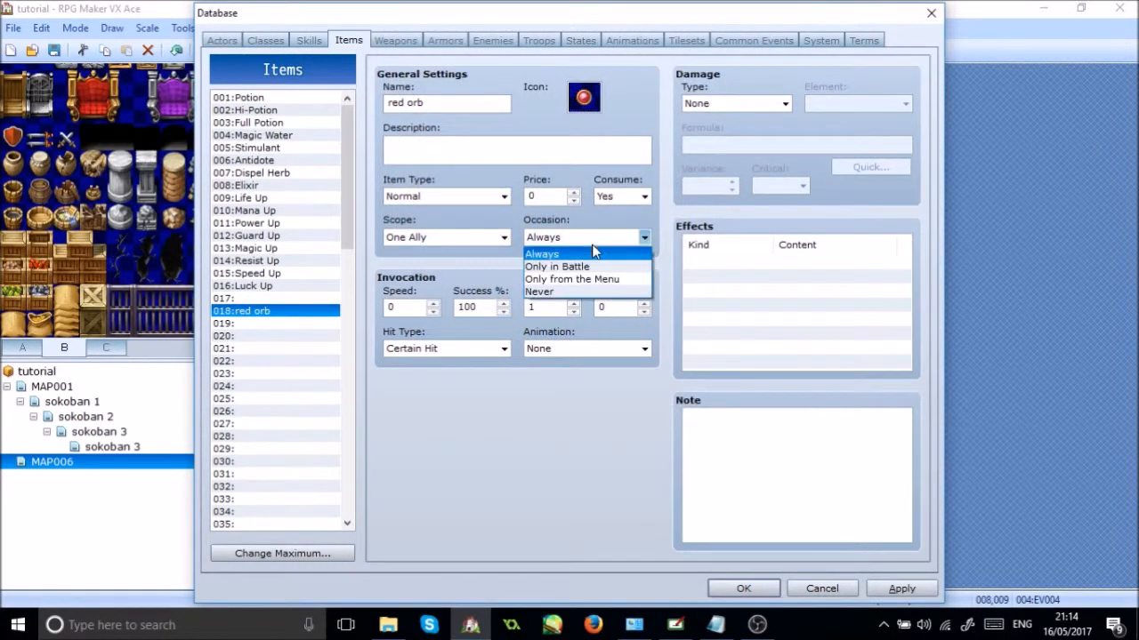
pyautogui.click(556, 293)
pyautogui.click(644, 196)
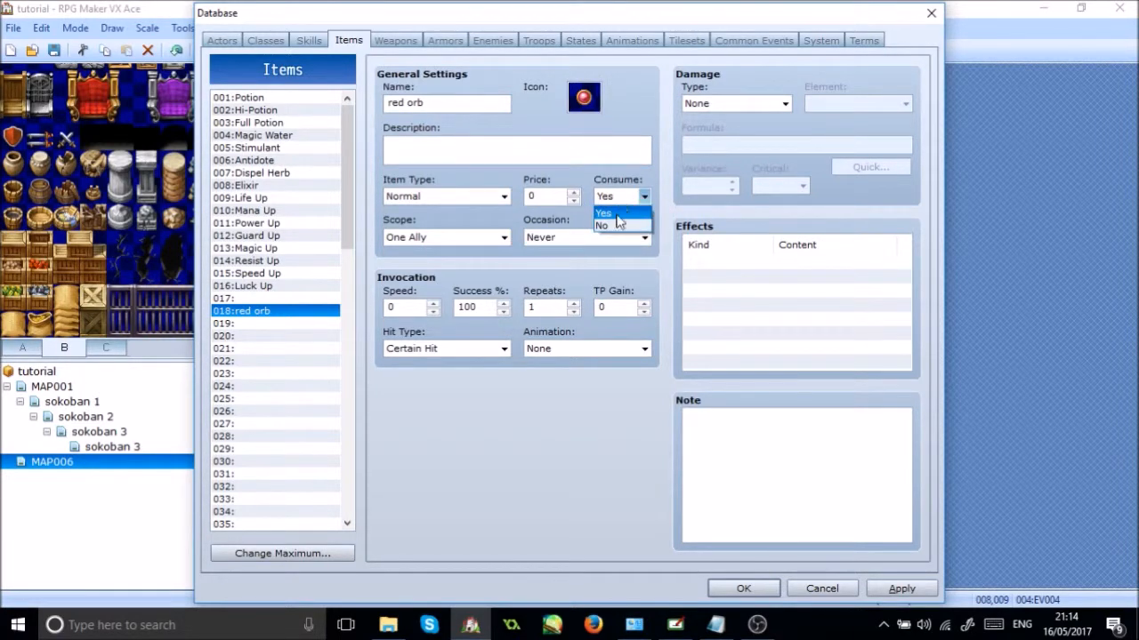
pyautogui.click(614, 228)
pyautogui.click(463, 196)
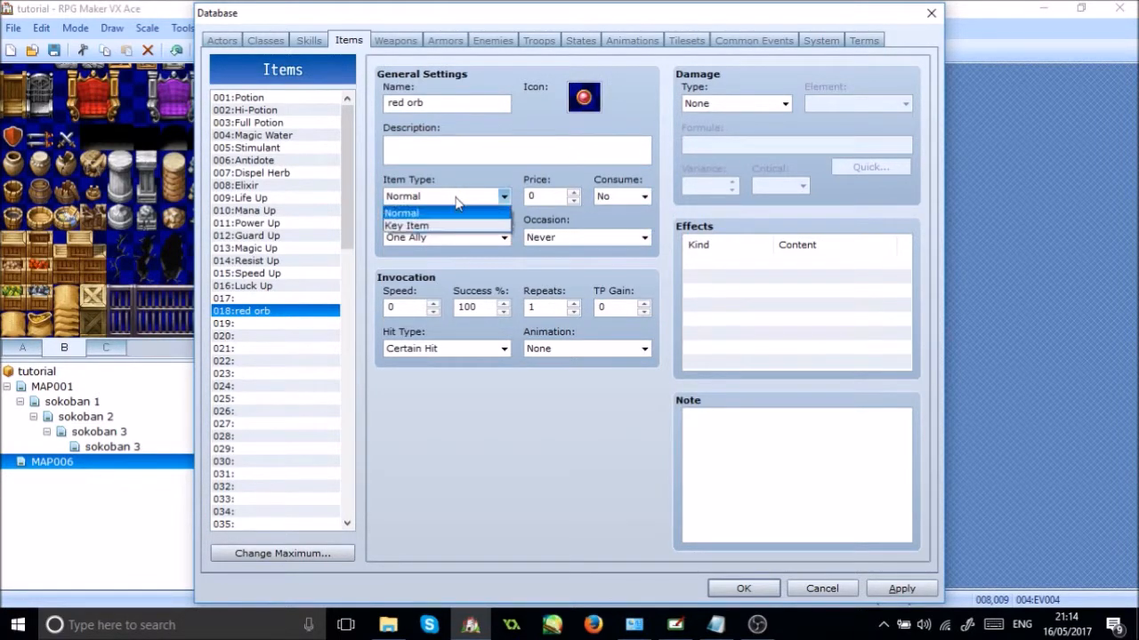
pyautogui.click(428, 228)
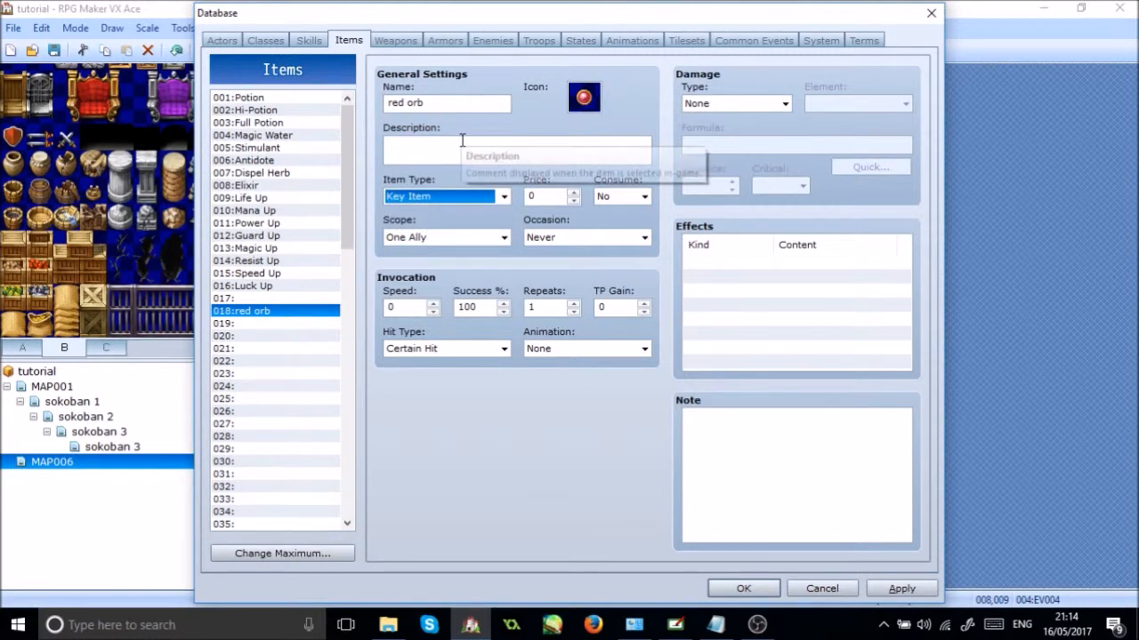
# Enter the description "a red orb." for the red orb item and save the database changes
pyautogui.click(463, 140)
pyautogui.write('a red orb.')
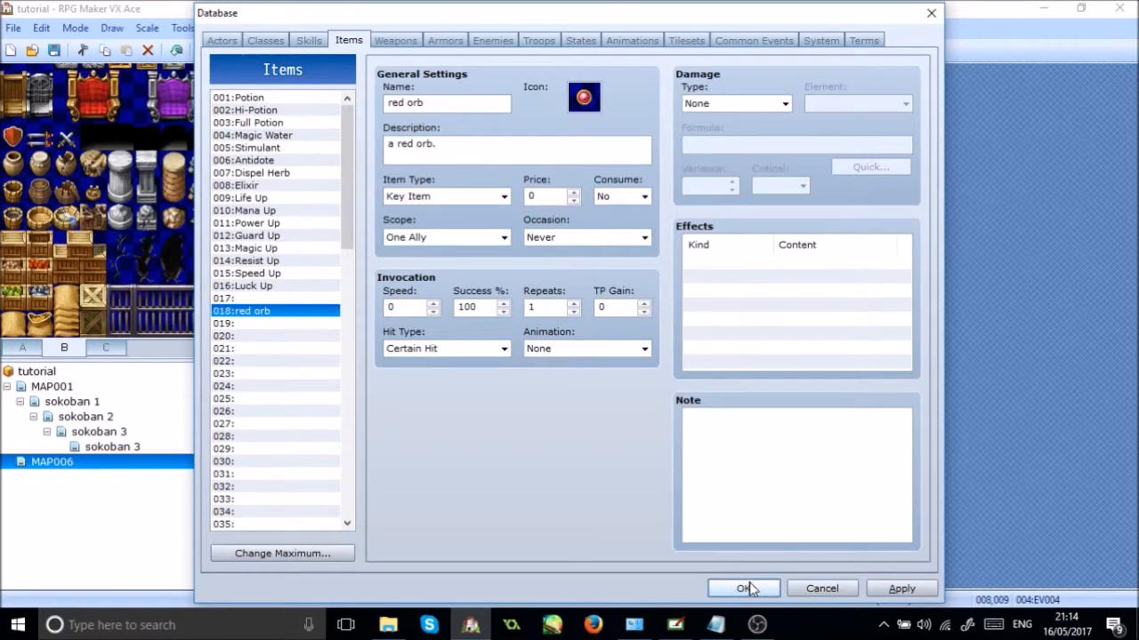
pyautogui.click(745, 589)
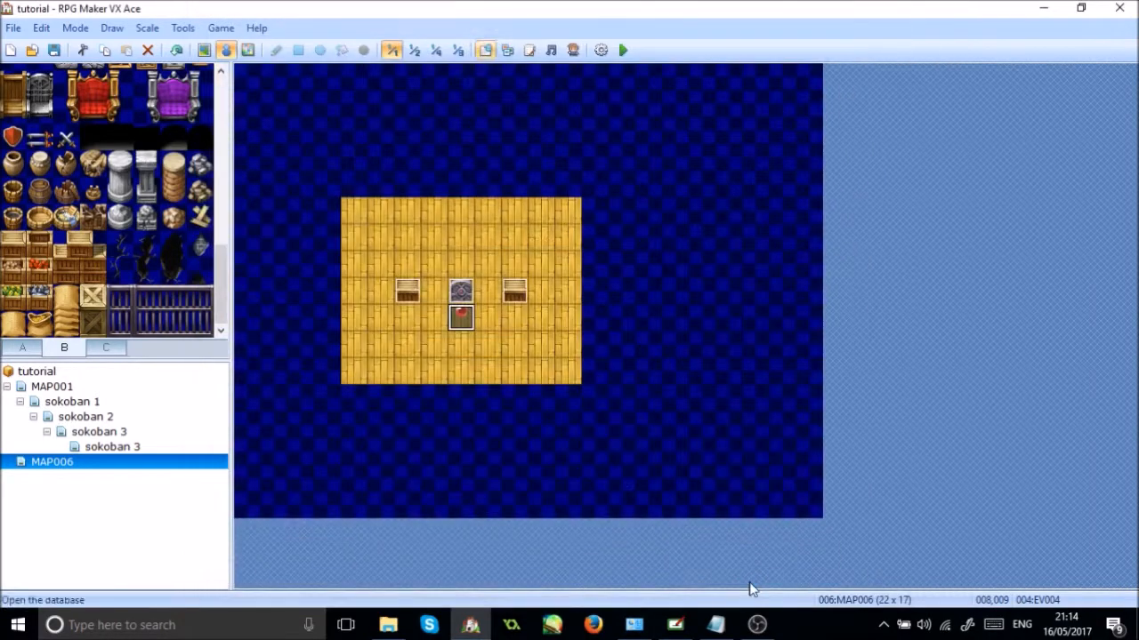
# Add a Change Items command to the red orb event on the map that increases 018:red orb by 1
pyautogui.doubleClick(460, 320)
pyautogui.doubleClick(617, 187)
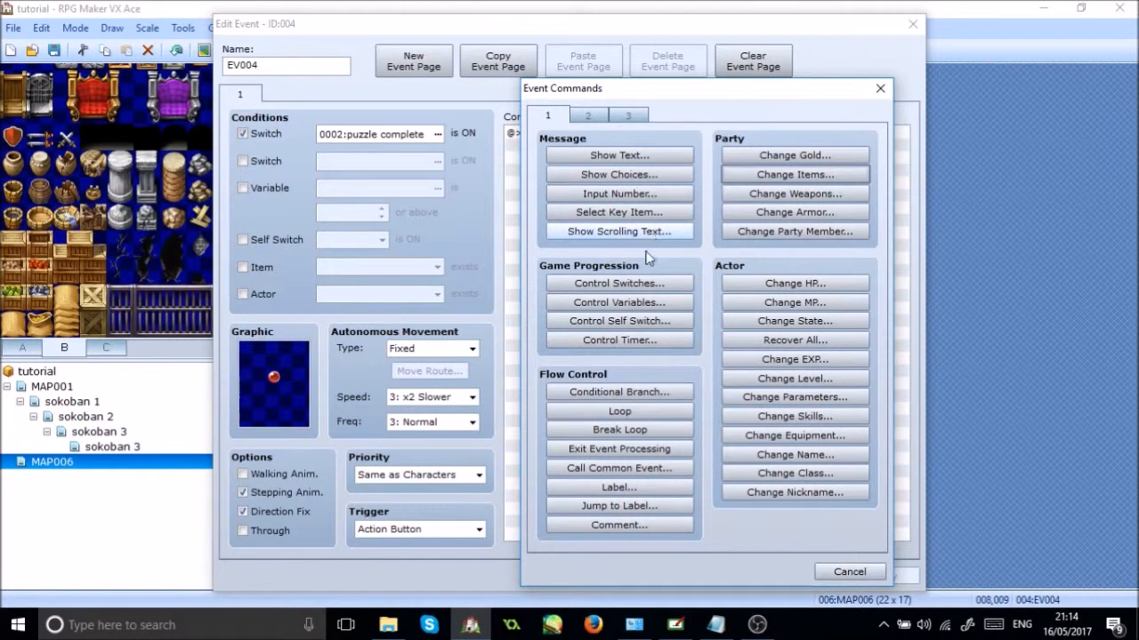
pyautogui.click(794, 176)
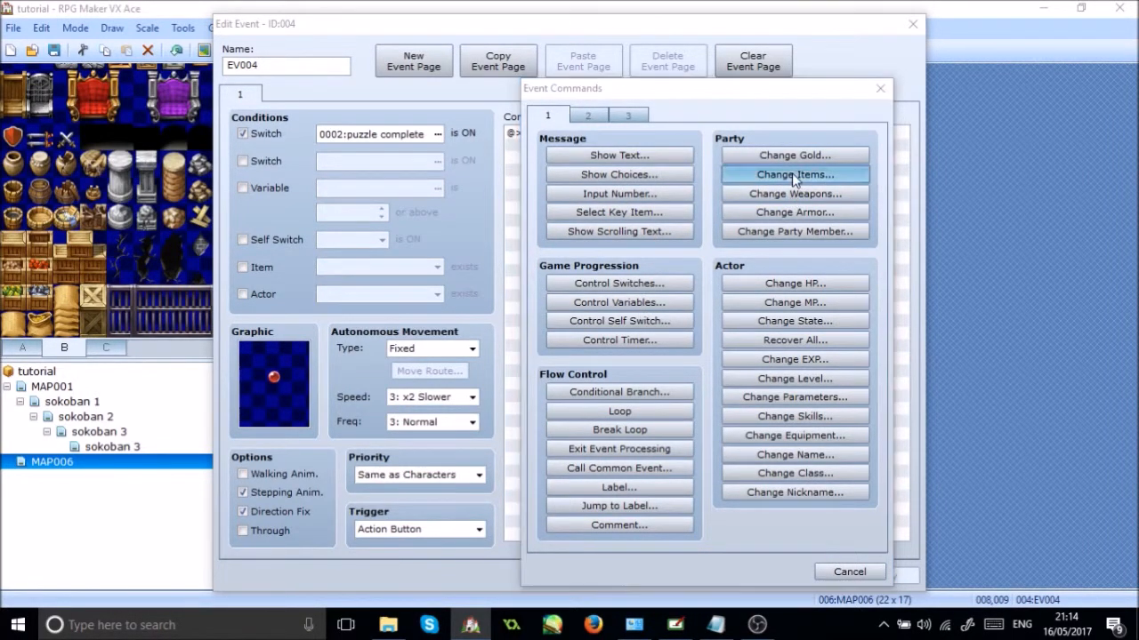
pyautogui.click(717, 269)
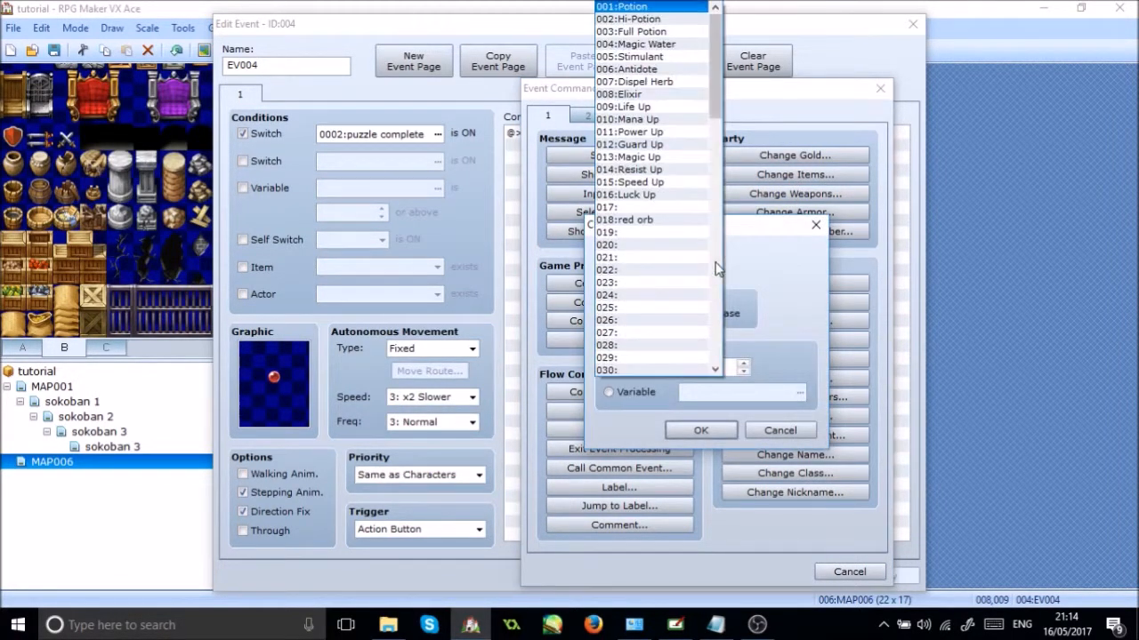
pyautogui.click(657, 221)
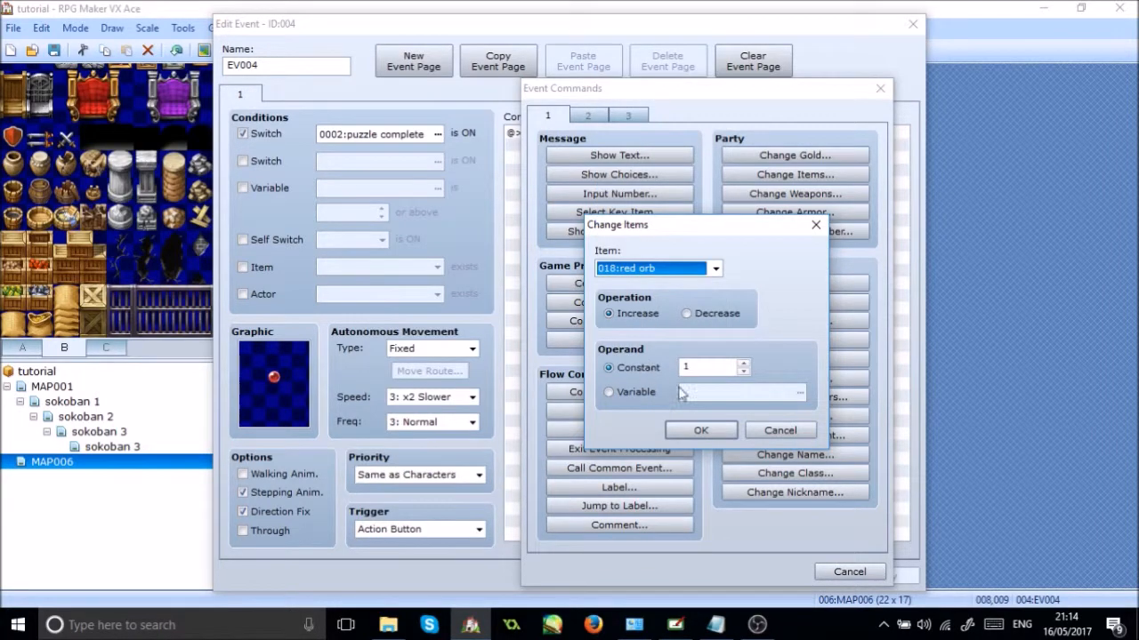
pyautogui.click(710, 436)
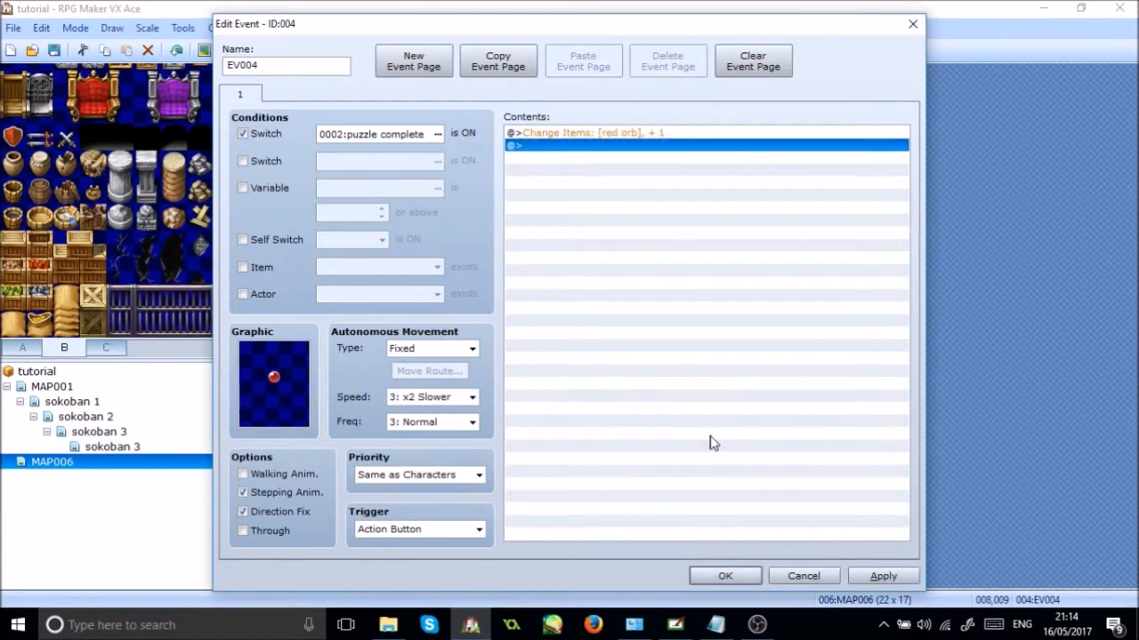
# Add a Control Self Switch command setting A to ON after the item change in the red orb event
pyautogui.doubleClick(712, 442)
pyautogui.click(644, 325)
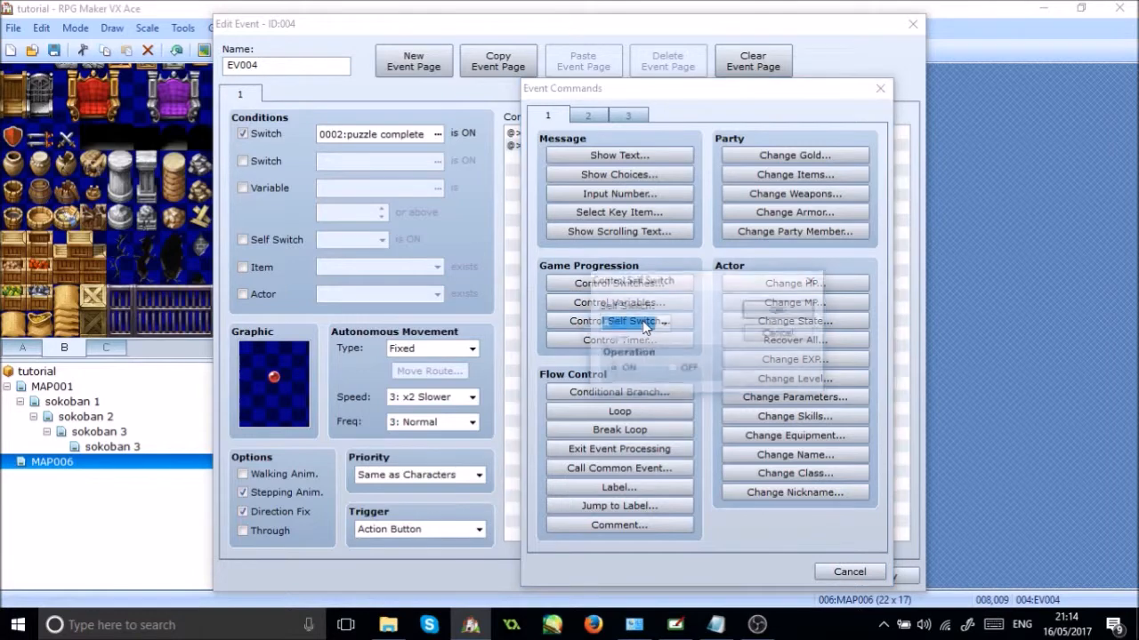
pyautogui.click(791, 309)
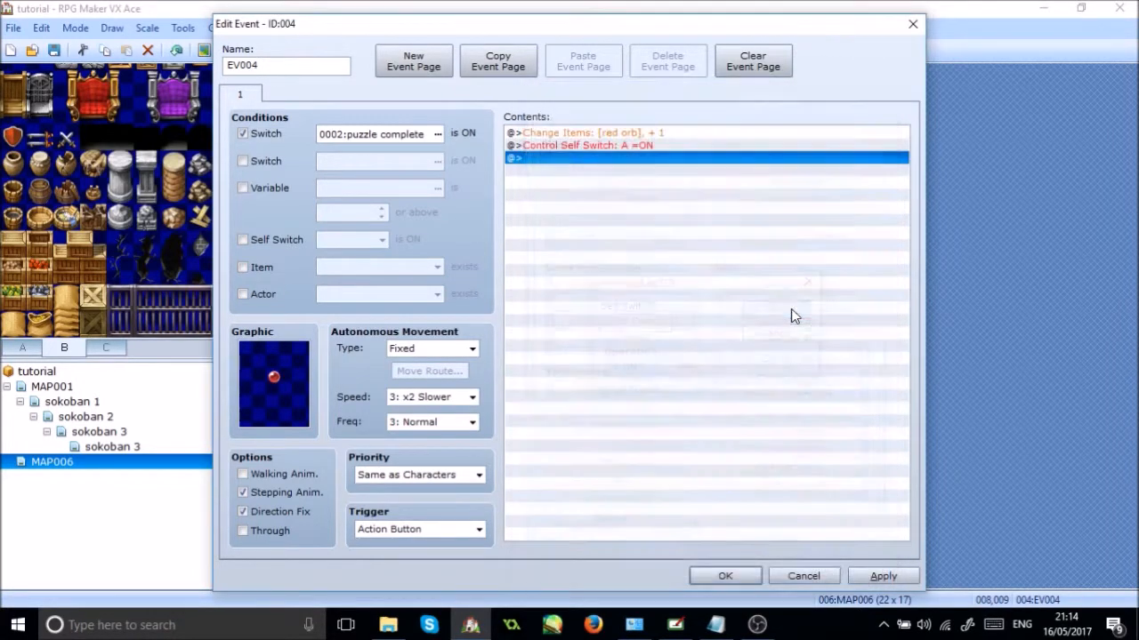
# Add a blank second page to the red orb event, conditioned on the self switch being ON, and save the event
pyautogui.click(430, 51)
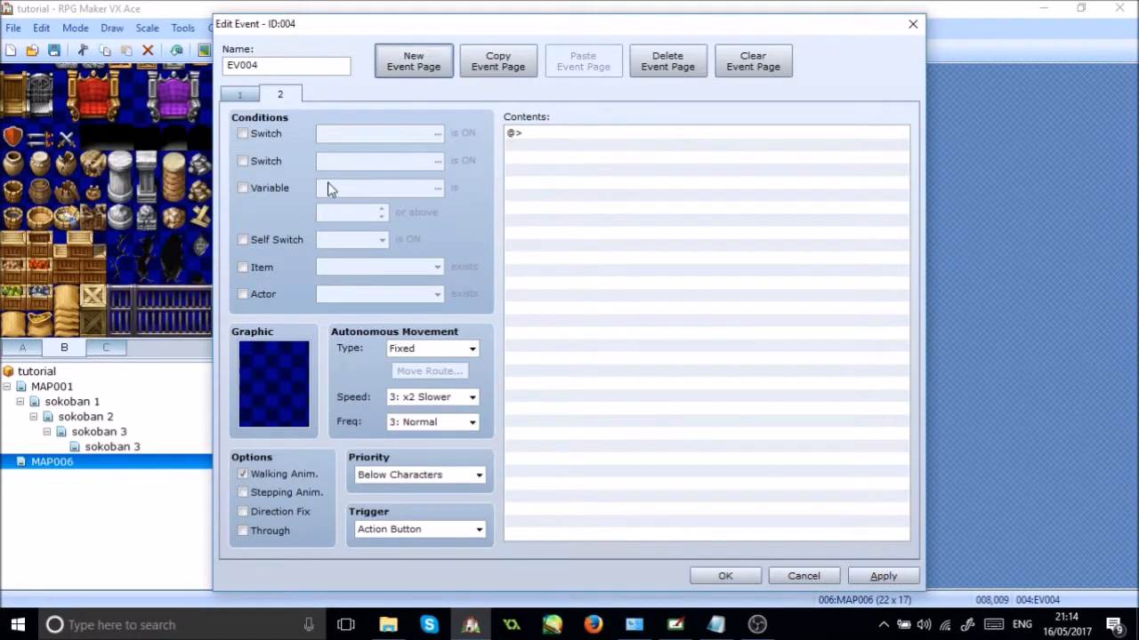
pyautogui.click(268, 242)
pyautogui.click(244, 96)
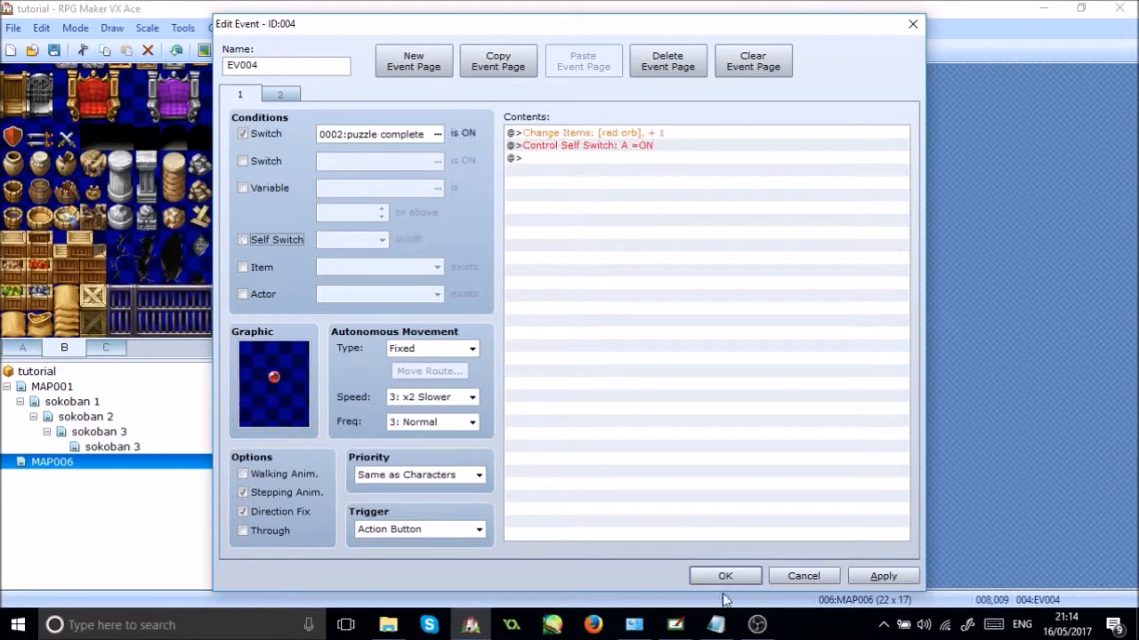
pyautogui.click(725, 576)
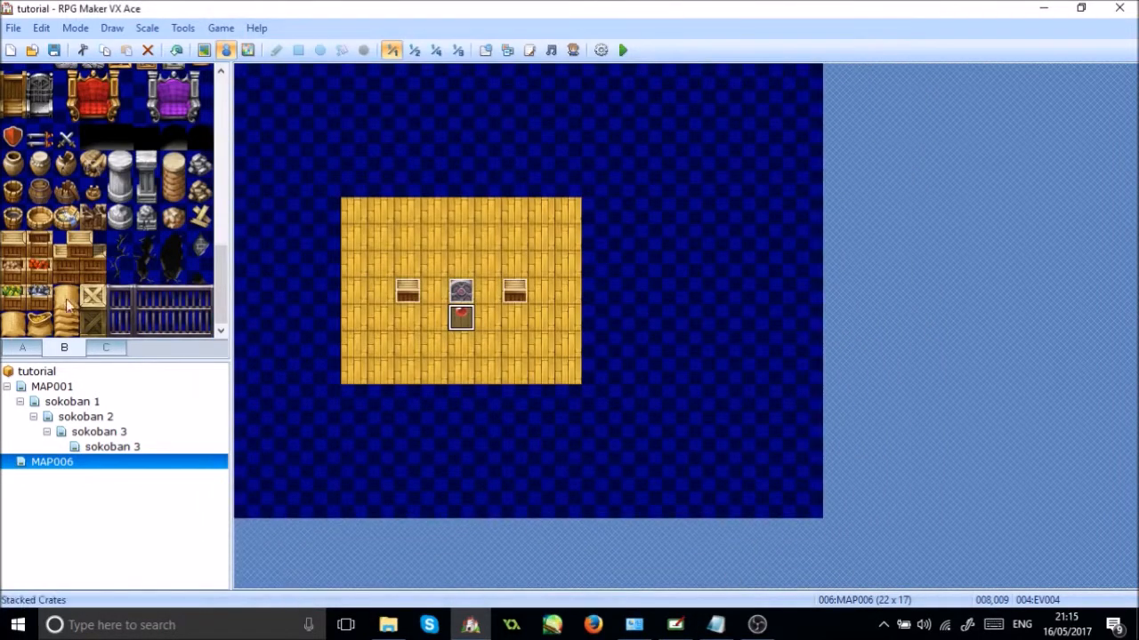
# Paint a red patterned floor tile on the outer side of each of the two crates, then return to event editing
pyautogui.click(108, 349)
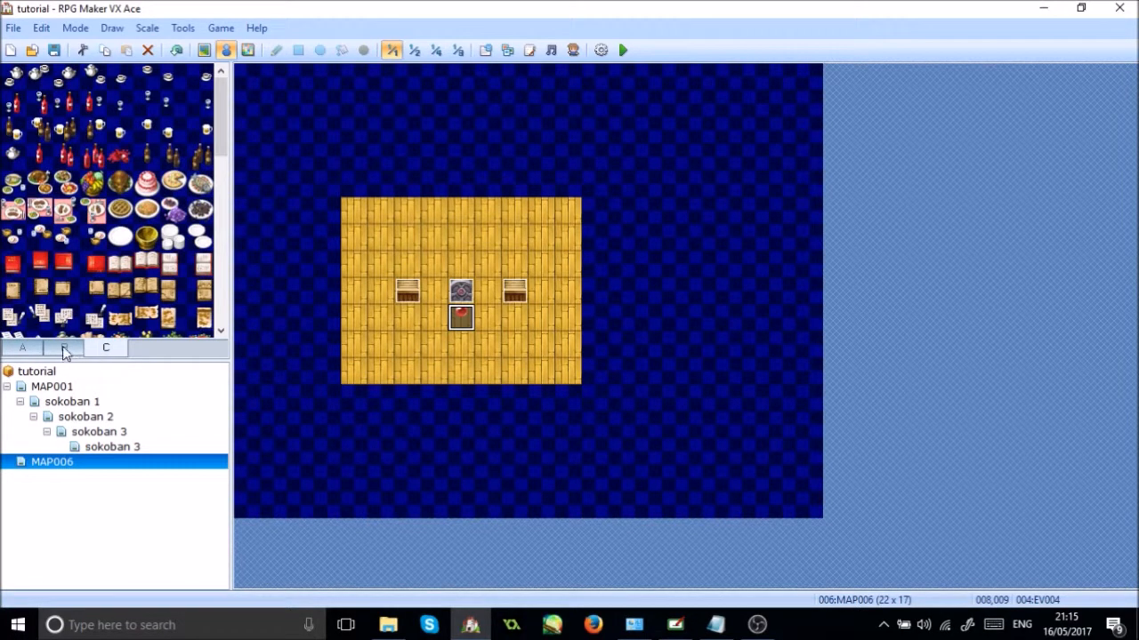
pyautogui.click(205, 52)
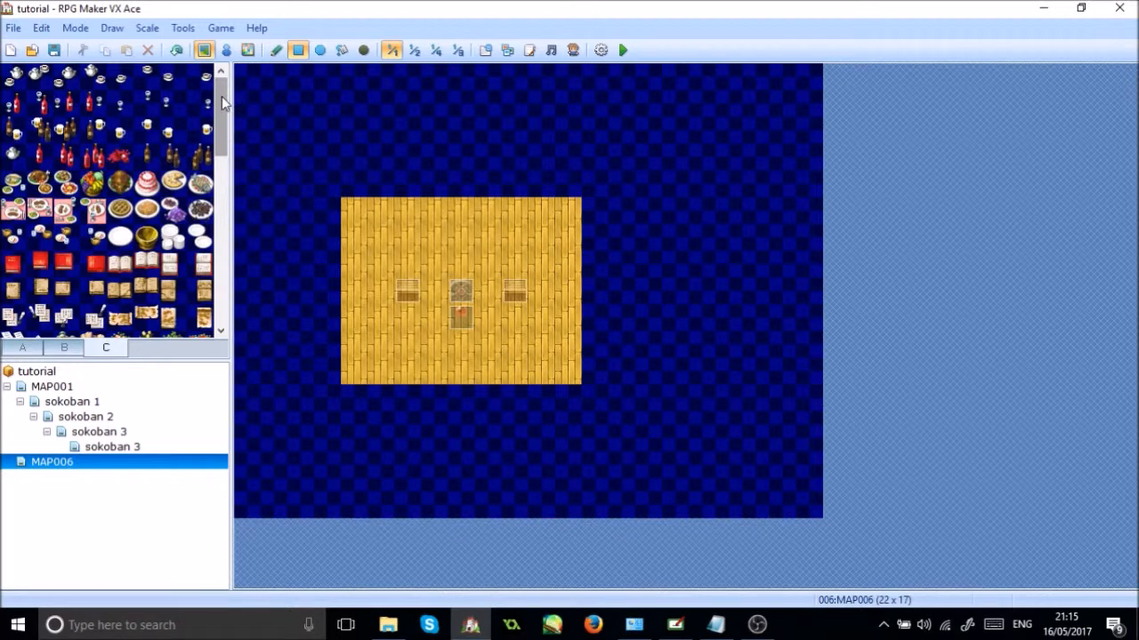
pyautogui.click(24, 348)
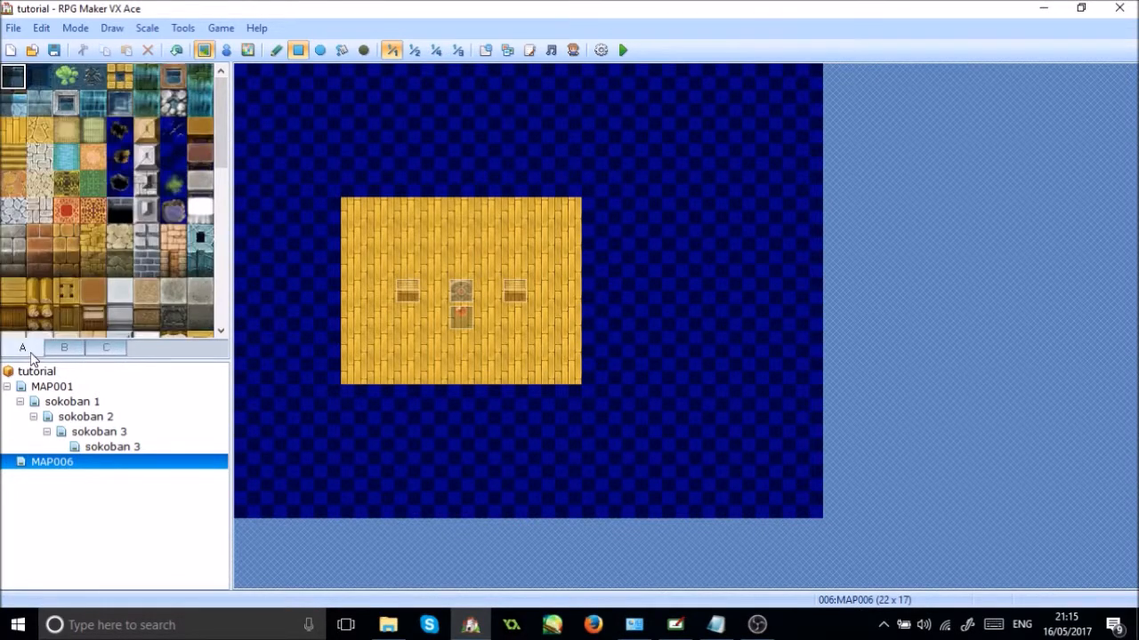
pyautogui.click(92, 210)
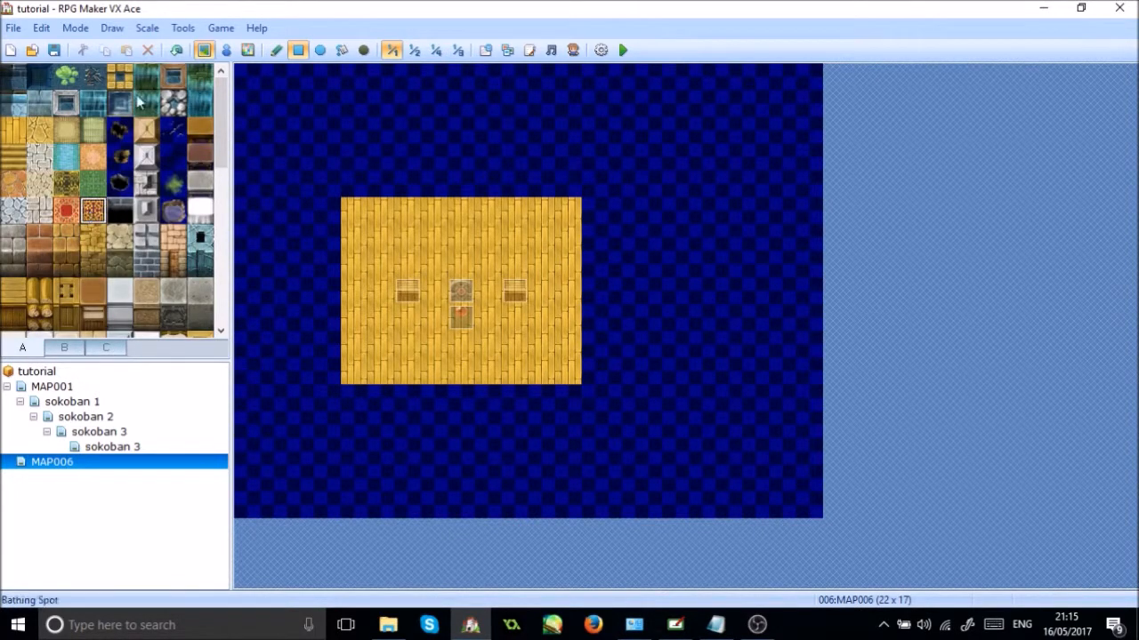
pyautogui.click(224, 51)
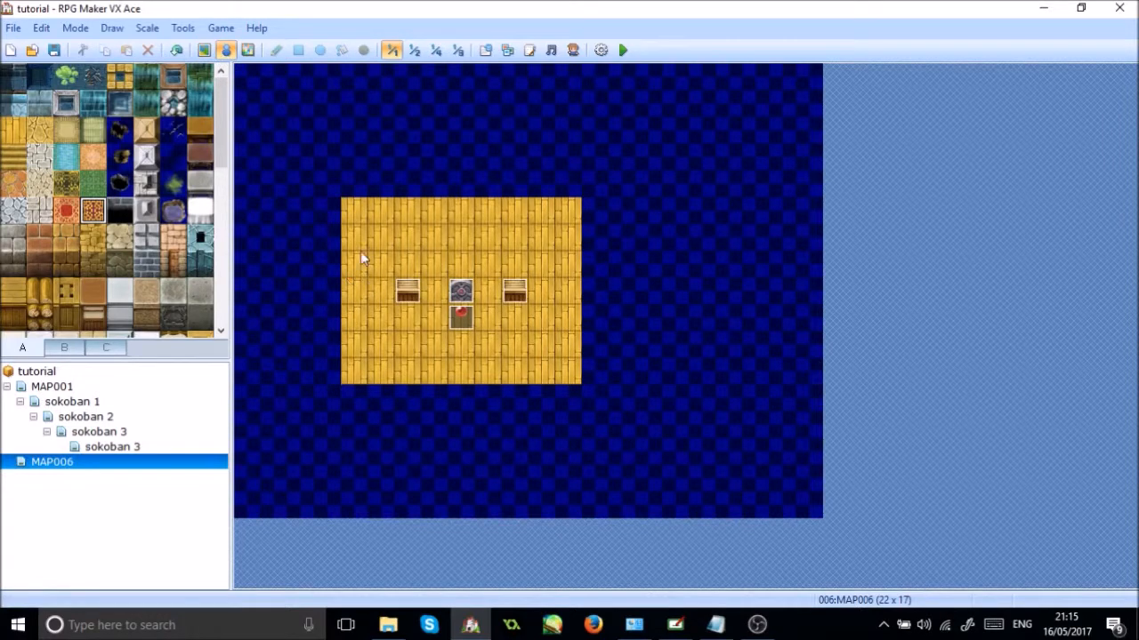
pyautogui.click(204, 51)
pyautogui.click(276, 51)
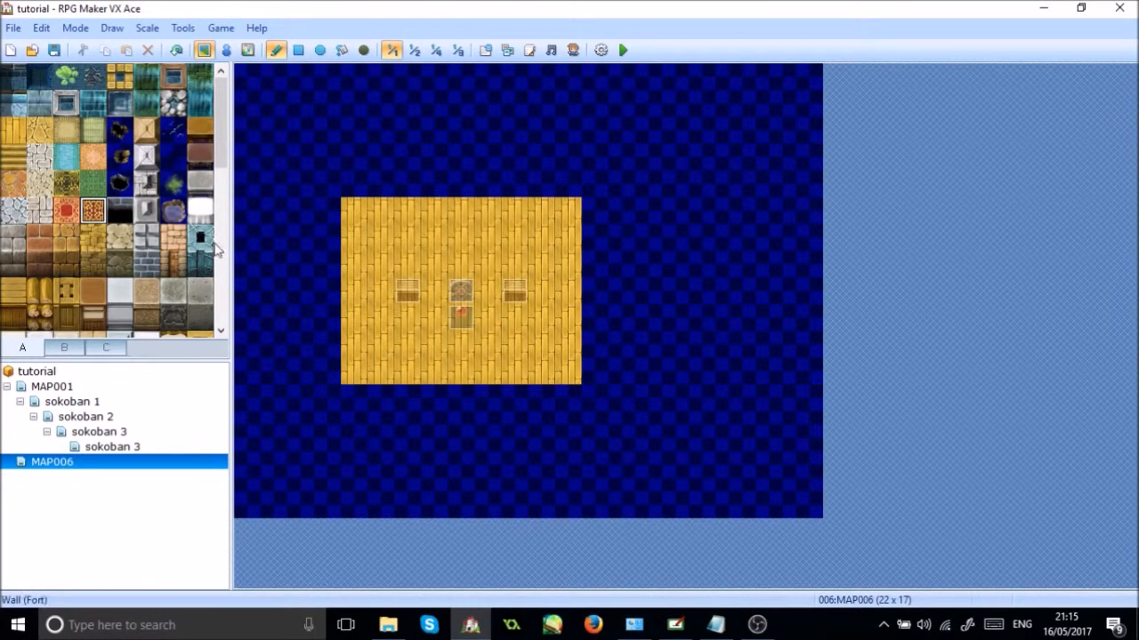
pyautogui.click(382, 294)
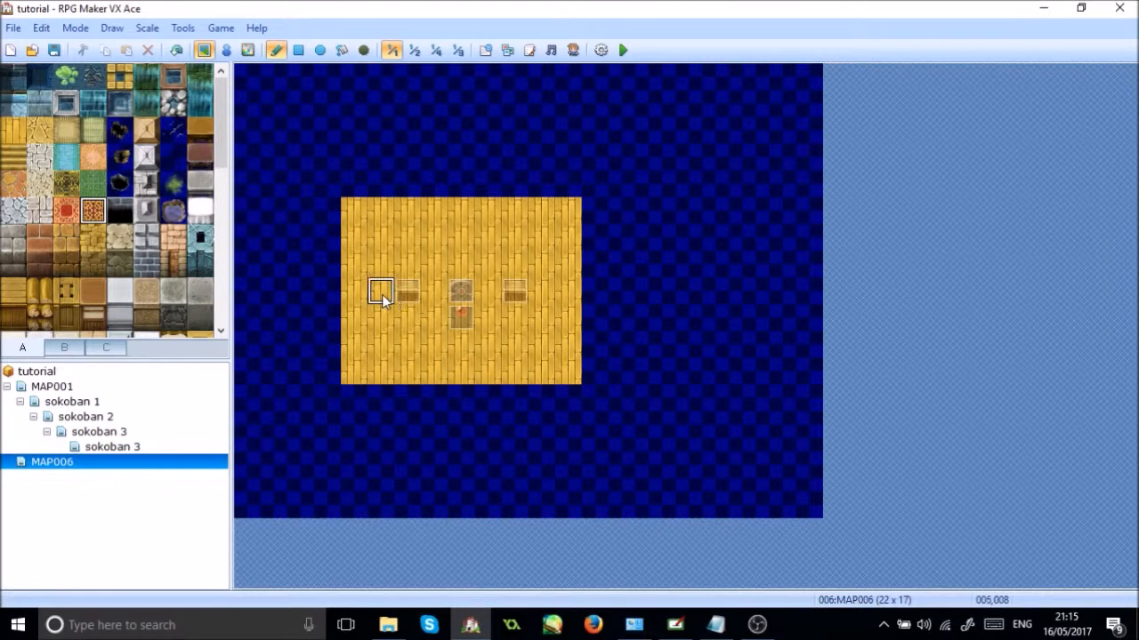
pyautogui.click(541, 291)
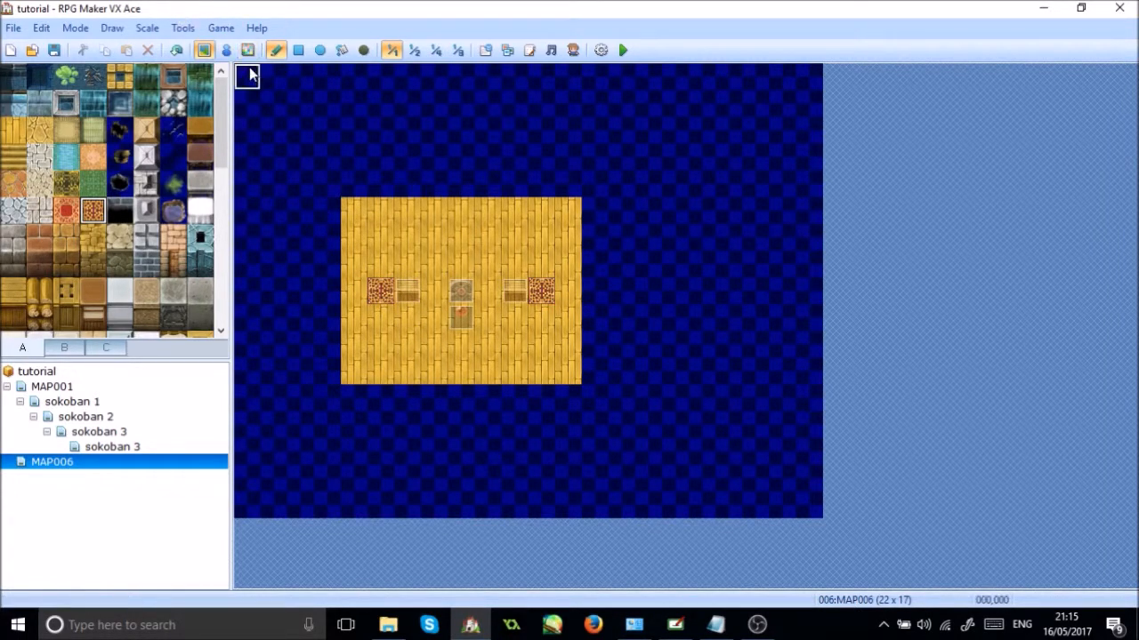
pyautogui.click(226, 50)
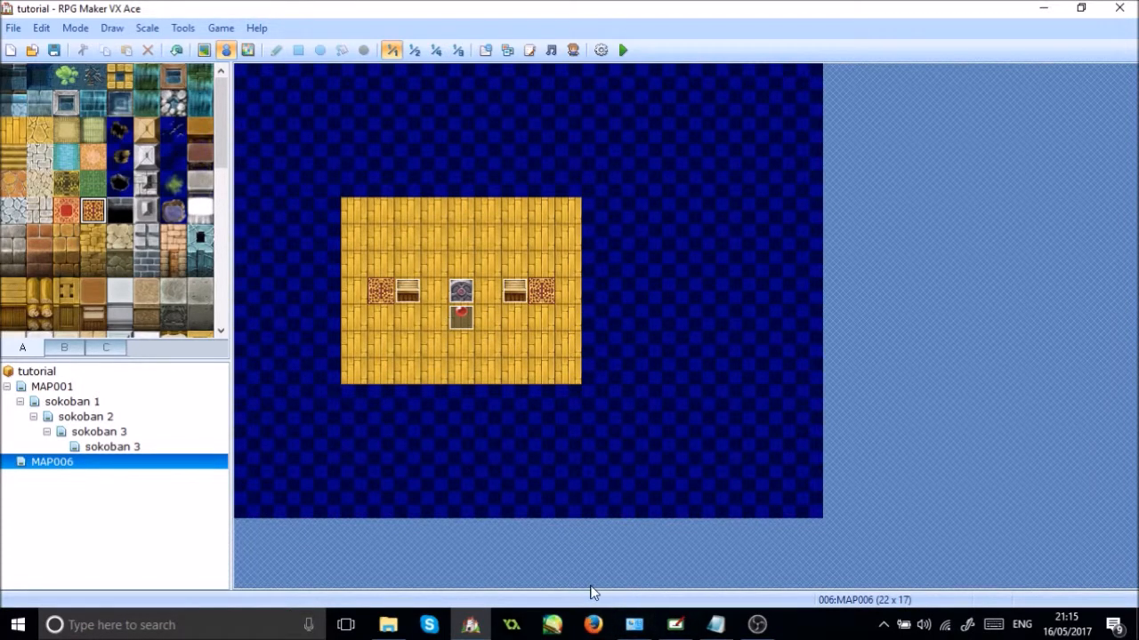
# Check the Resident Evil 2 statue puzzle video in Firefox and, back in RPG Maker VX Ace, review the region IDs on the map
pyautogui.click(594, 625)
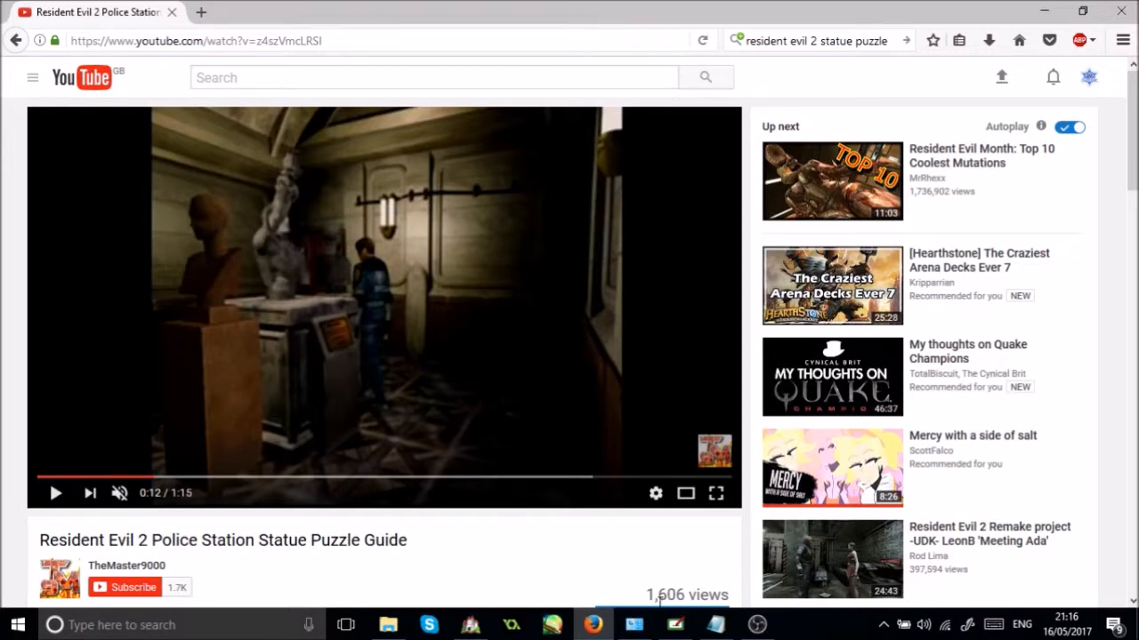
pyautogui.click(472, 626)
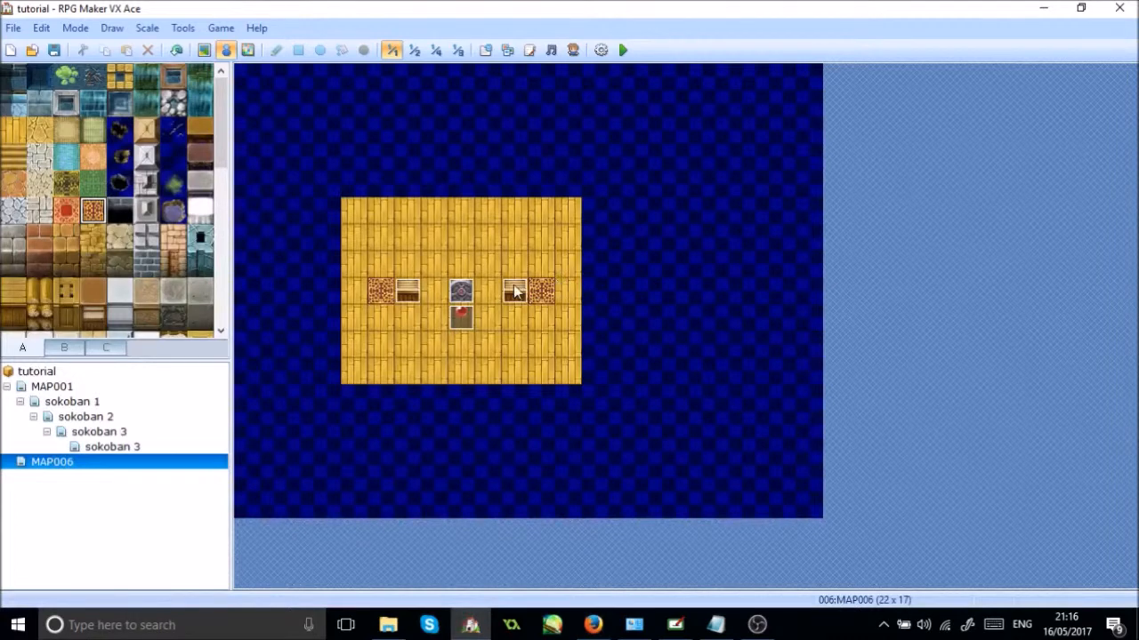
pyautogui.click(205, 49)
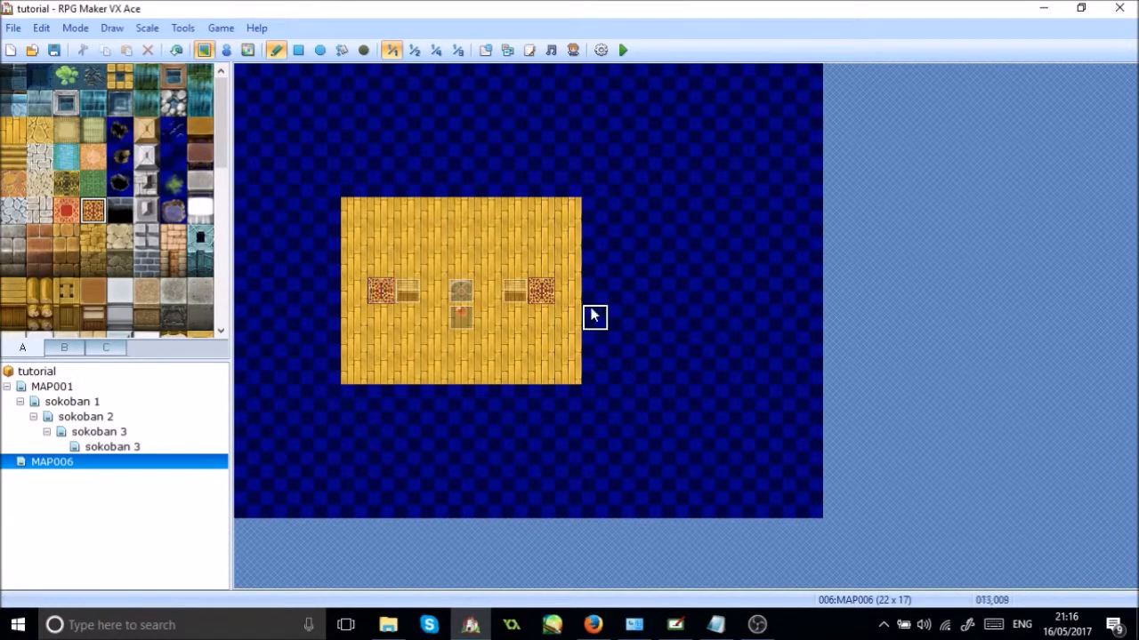
pyautogui.click(248, 51)
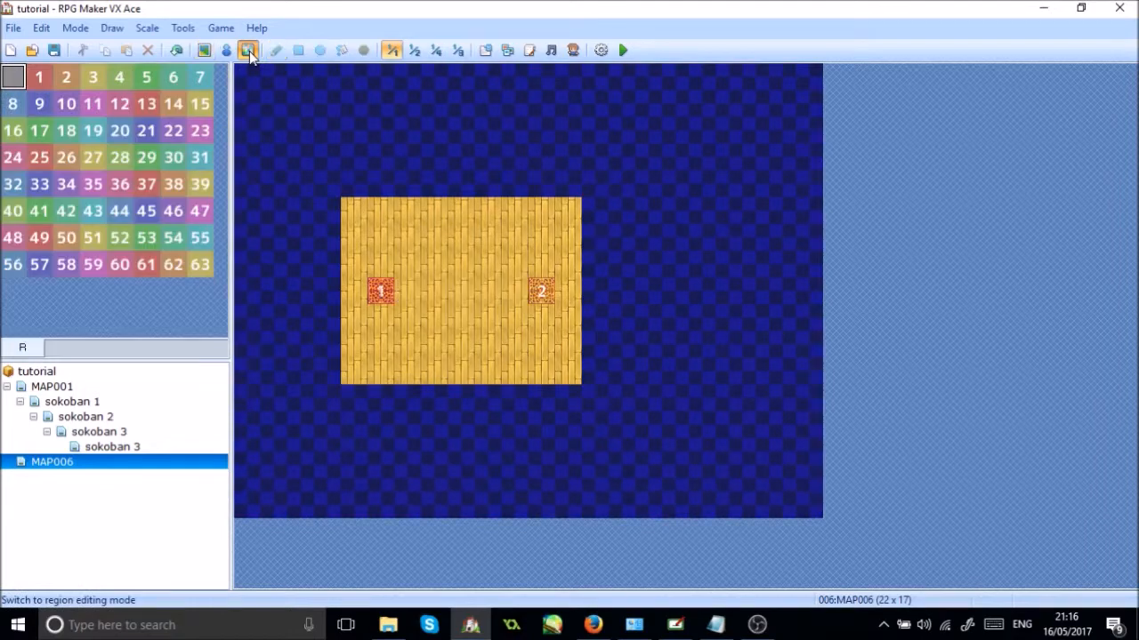
pyautogui.click(226, 50)
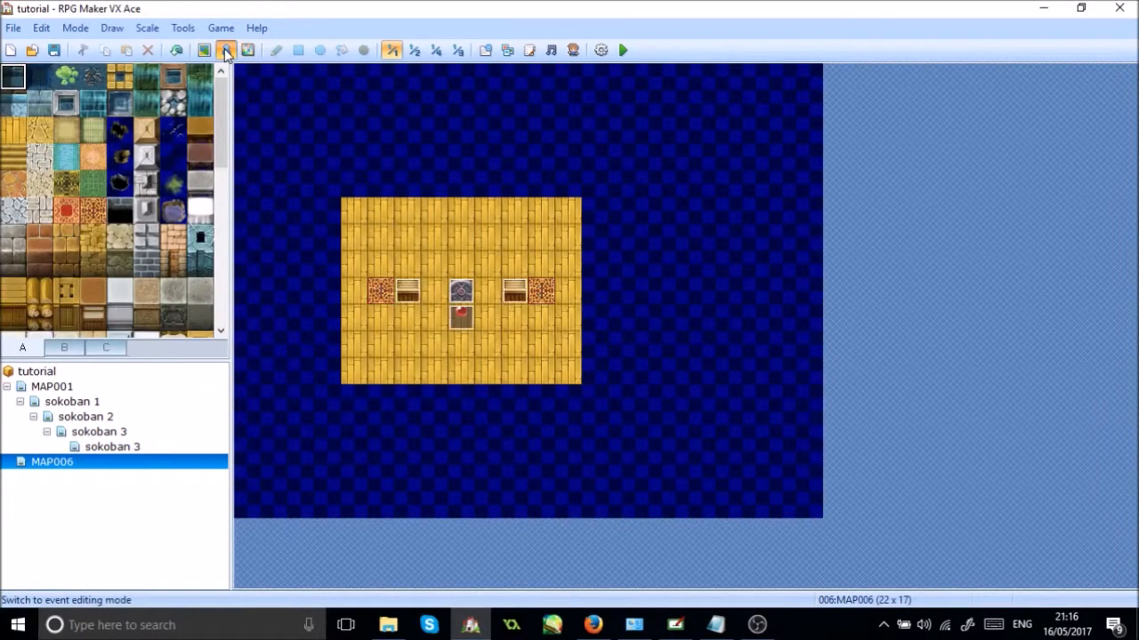
# Move both crate events one tile inward so they stand directly on either side of the door
pyautogui.click(404, 301)
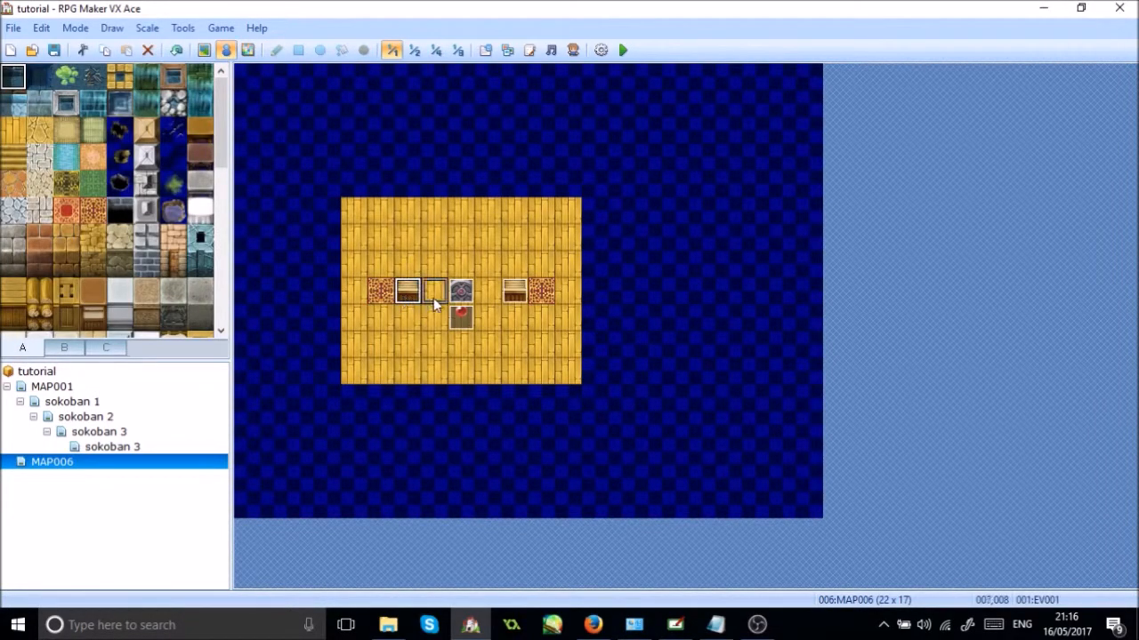
pyautogui.click(506, 294)
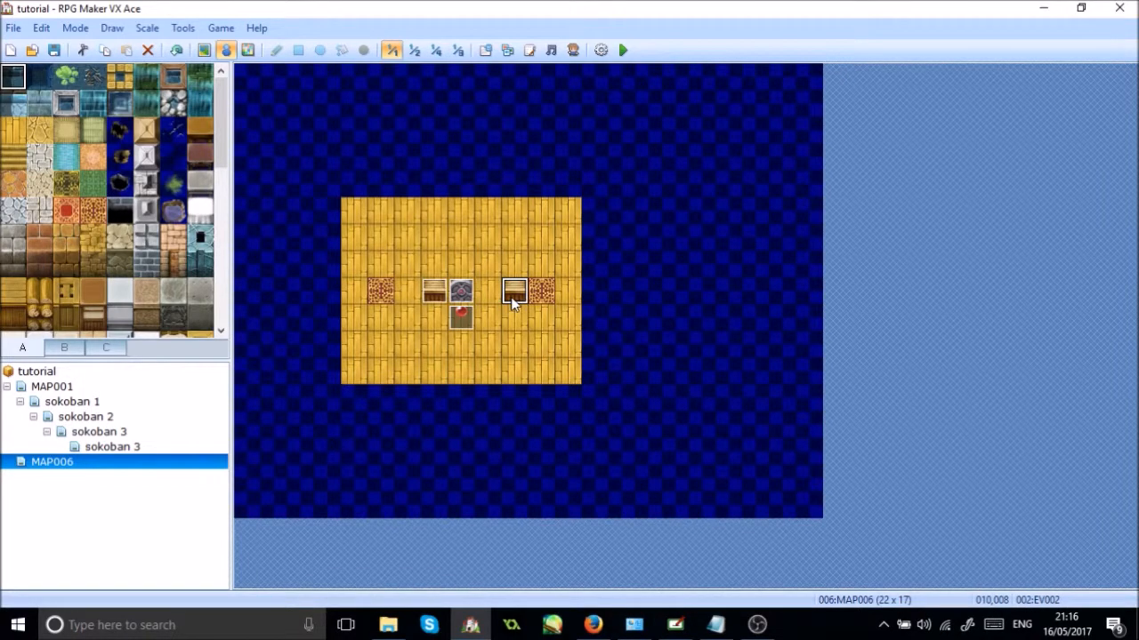
pyautogui.moveTo(489, 296); pyautogui.dragTo(488, 295)
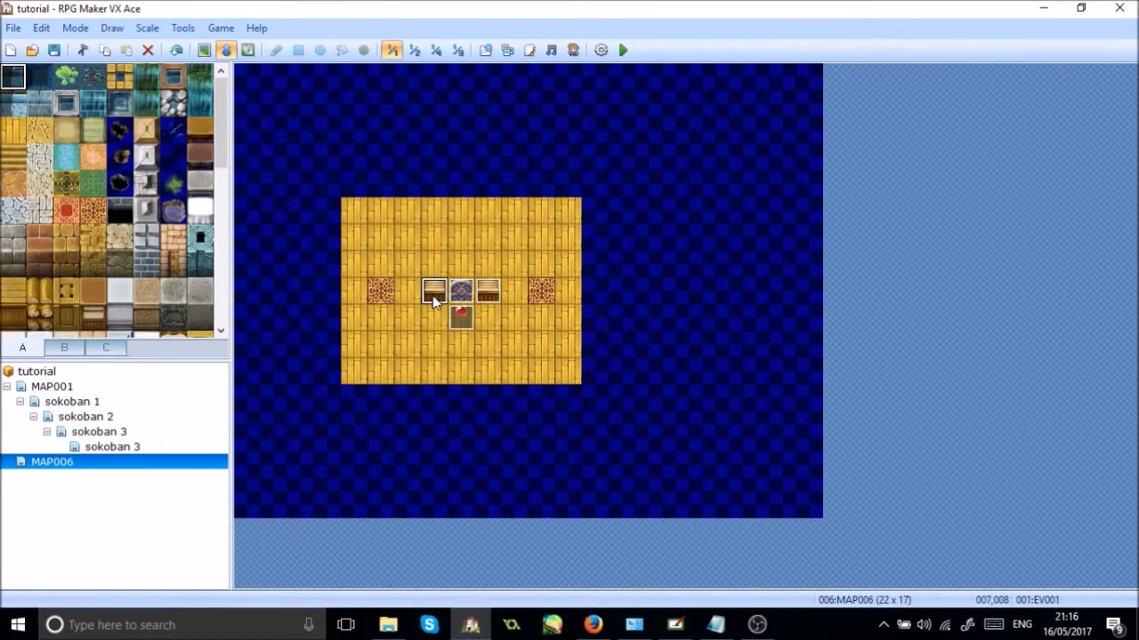
# Set the graphic on page 1 of the crate event EV001 to the left-facing grey soldier from Evil2
pyautogui.doubleClick(432, 295)
pyautogui.doubleClick(265, 389)
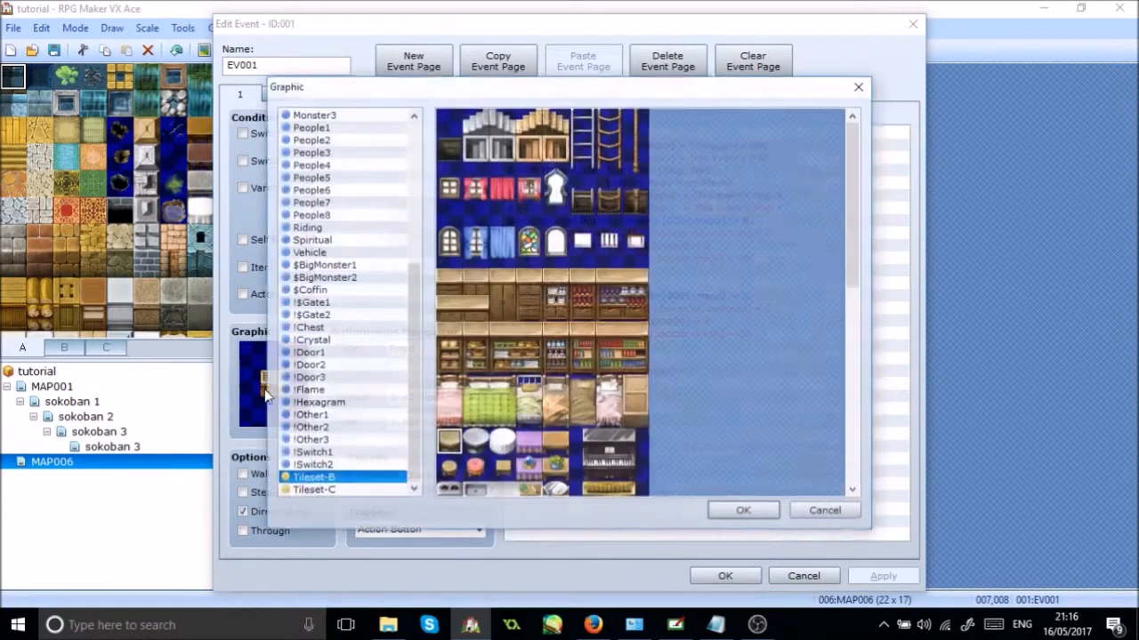
pyautogui.click(326, 453)
pyautogui.press('Up')
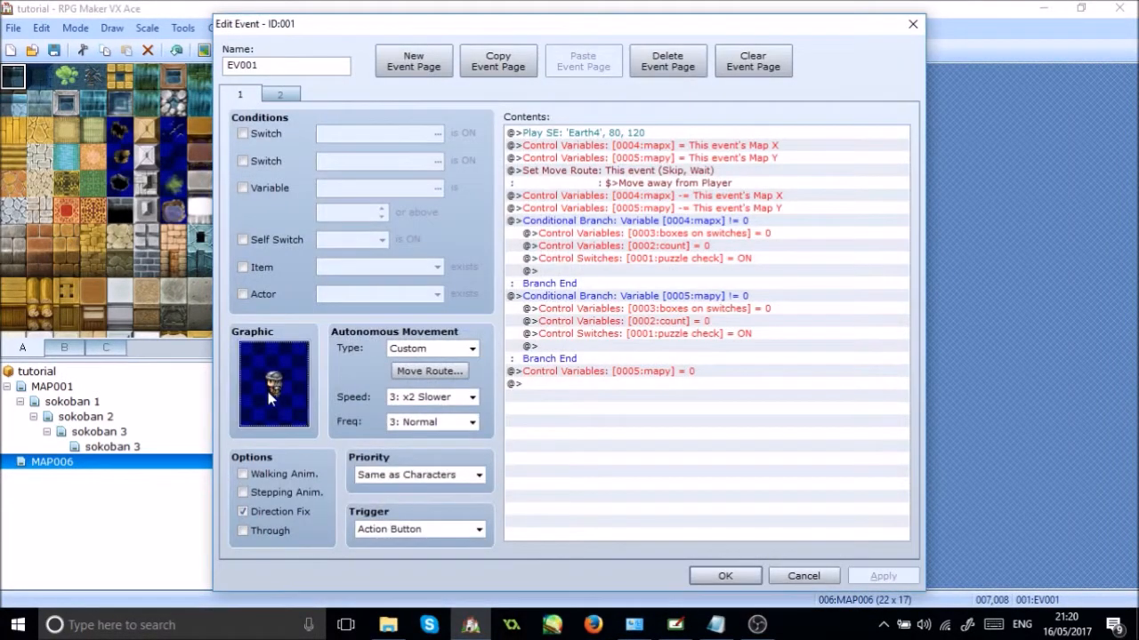
pyautogui.doubleClick(267, 391)
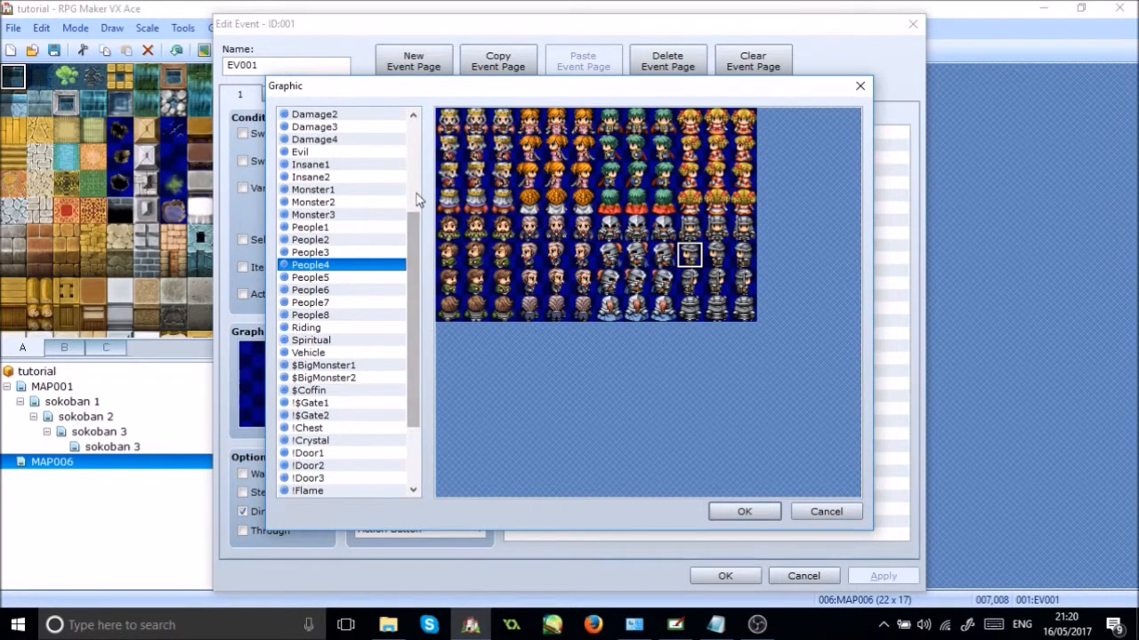
pyautogui.scroll(5, 415, 149)
pyautogui.click(337, 130)
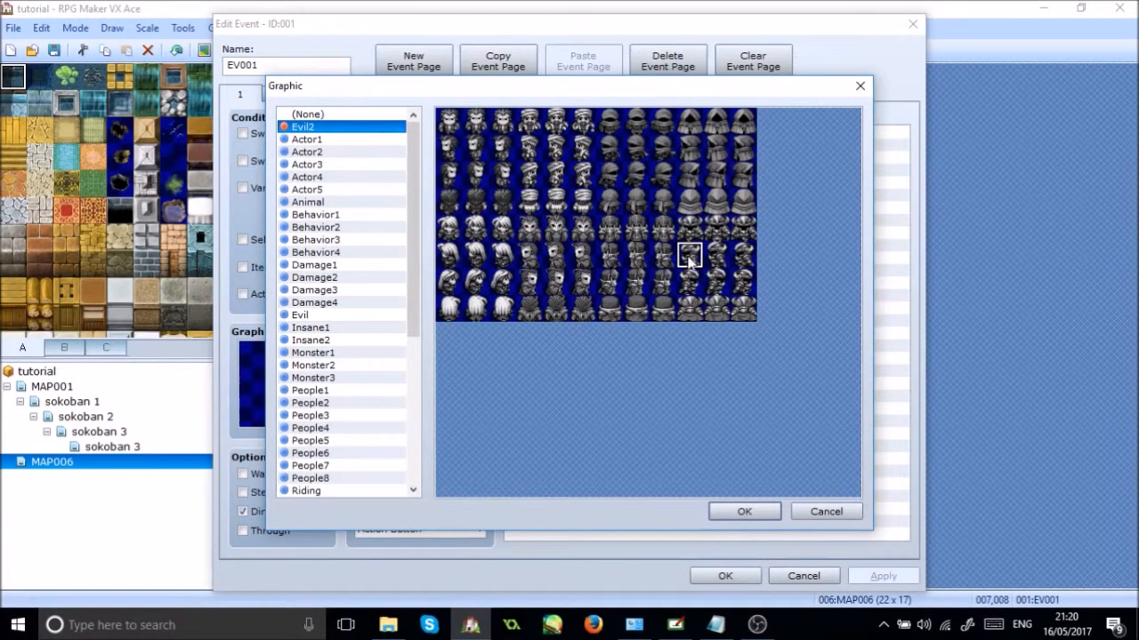
pyautogui.click(744, 512)
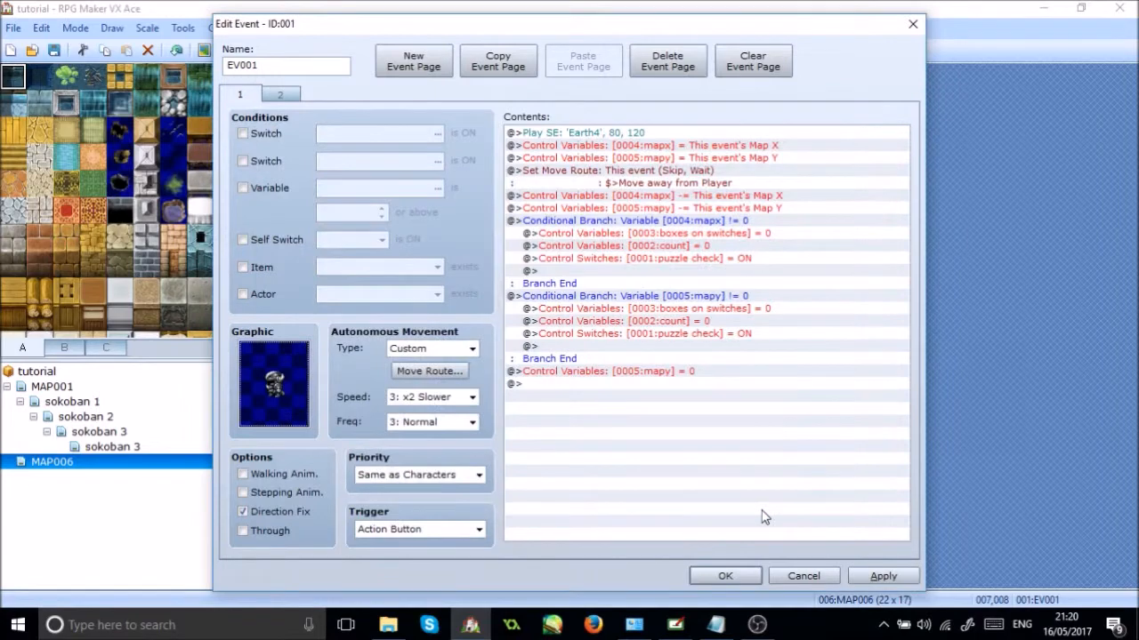
# Set the graphic on page 2 of EV001 to the left-facing grey soldier from Evil2, using the middle frame
pyautogui.click(282, 98)
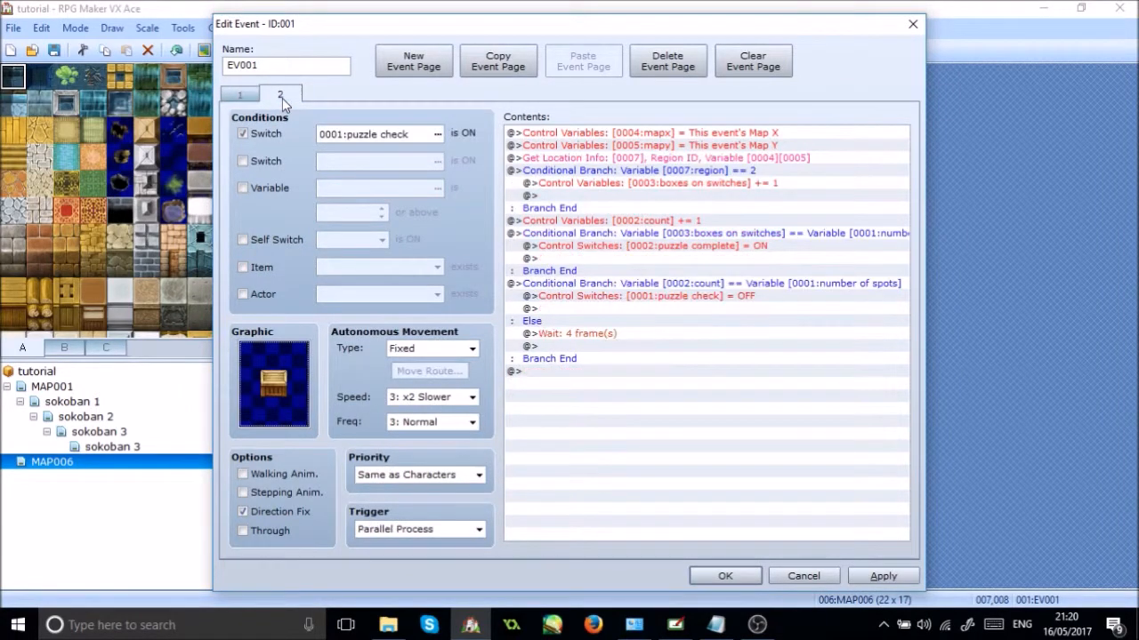
pyautogui.doubleClick(289, 382)
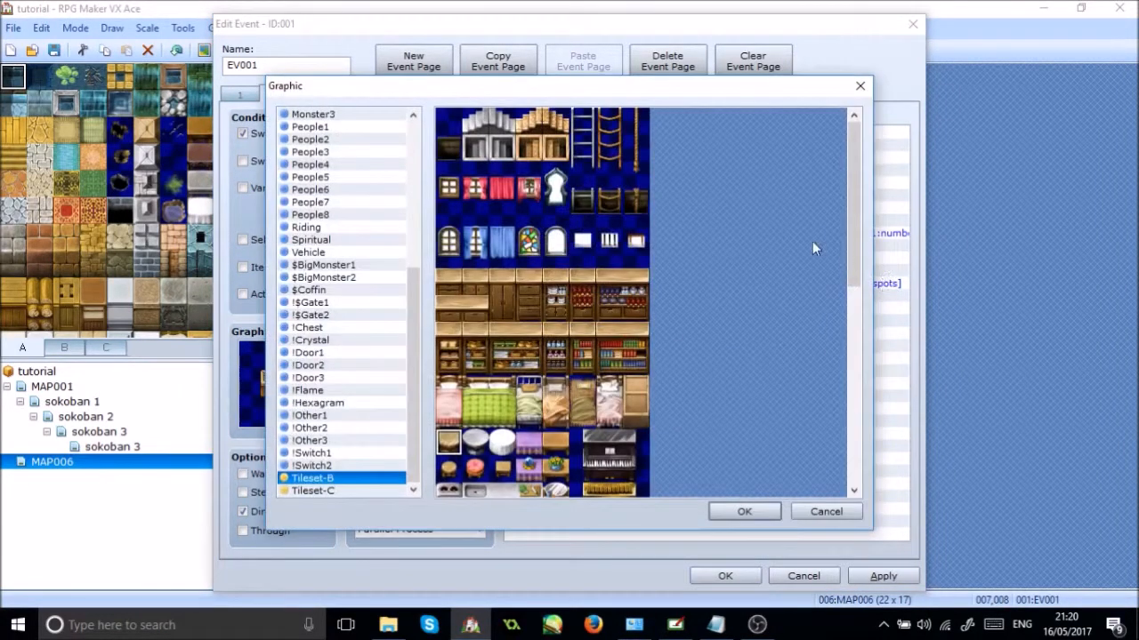
pyautogui.scroll(7, 418, 142)
pyautogui.click(363, 134)
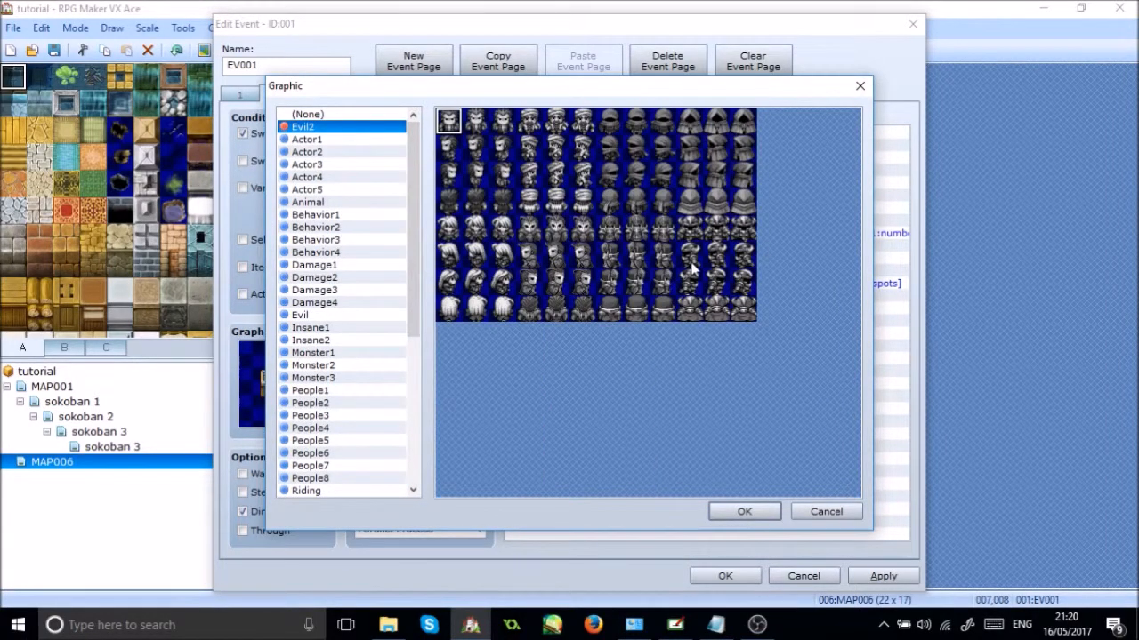
pyautogui.doubleClick(720, 265)
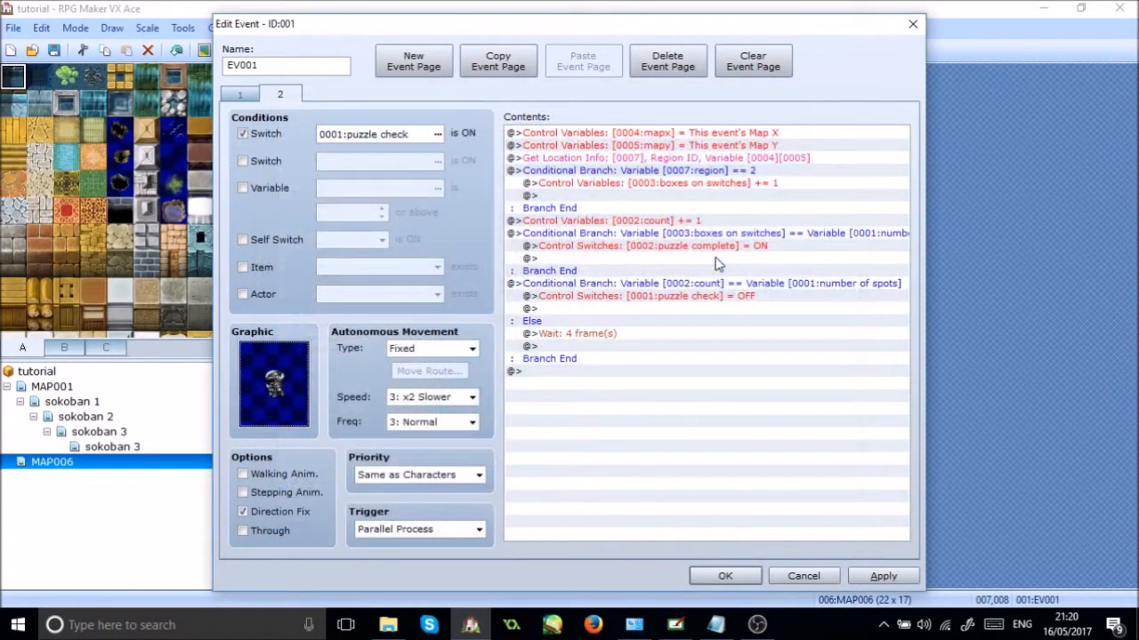
# Change EV001's page 1 graphic to the middle frame of the left-facing Evil2 soldier and save the event
pyautogui.click(238, 94)
pyautogui.doubleClick(280, 394)
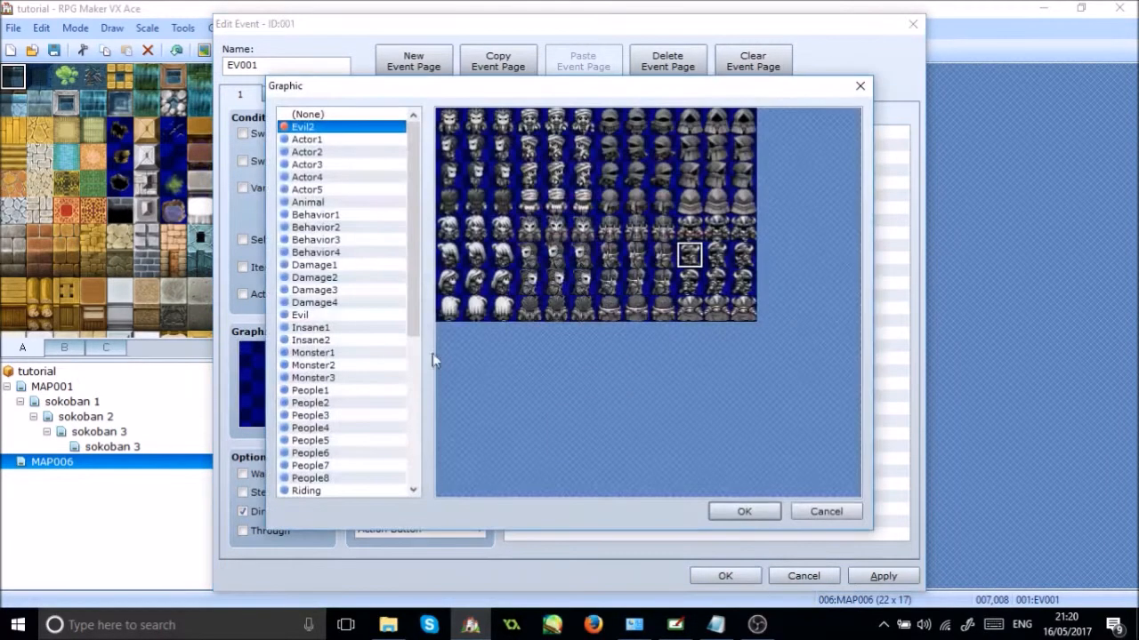
pyautogui.click(716, 256)
pyautogui.doubleClick(717, 256)
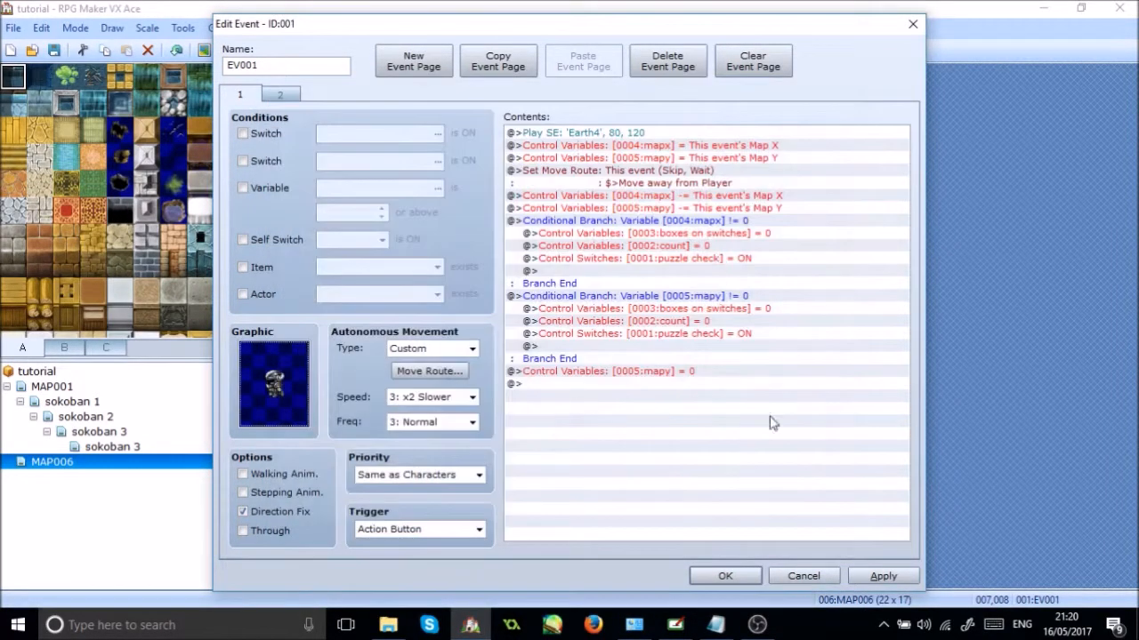
pyautogui.click(738, 575)
# Set the page 1 graphic of the other crate event, EV002, to the middle frame of the right-facing Evil2 soldier
pyautogui.doubleClick(485, 293)
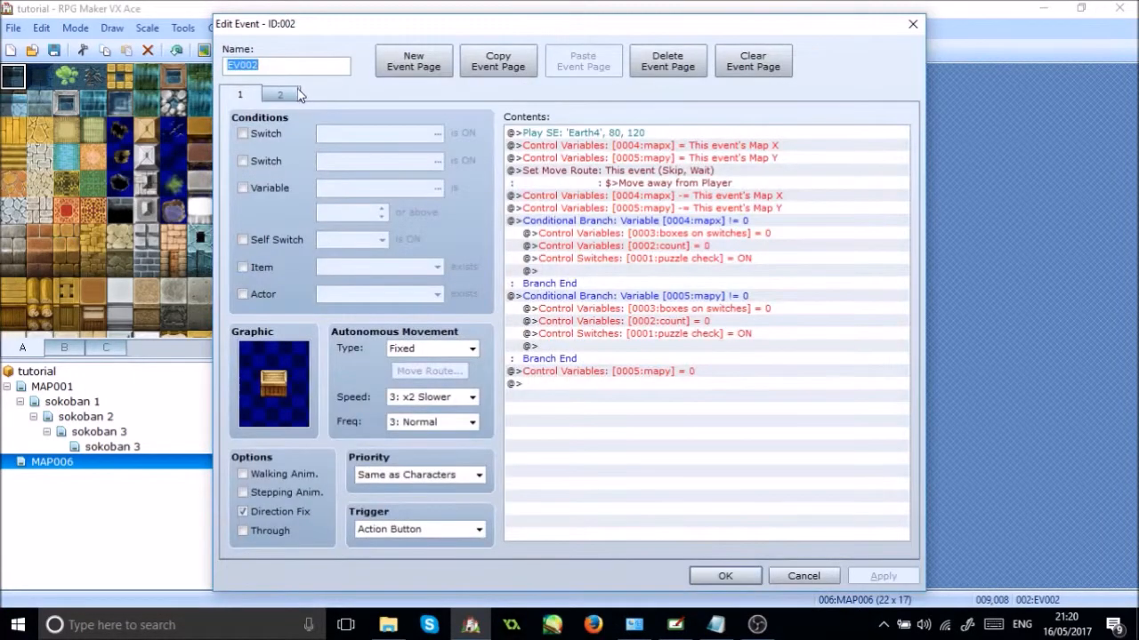
pyautogui.doubleClick(276, 357)
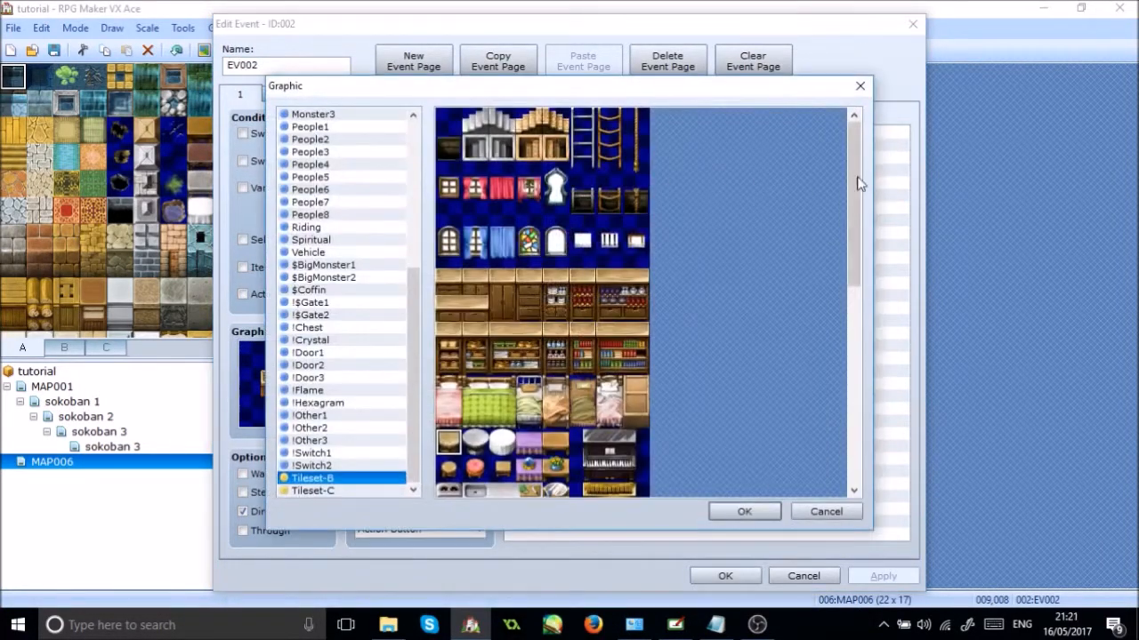
pyautogui.moveTo(414, 319); pyautogui.dragTo(408, 144)
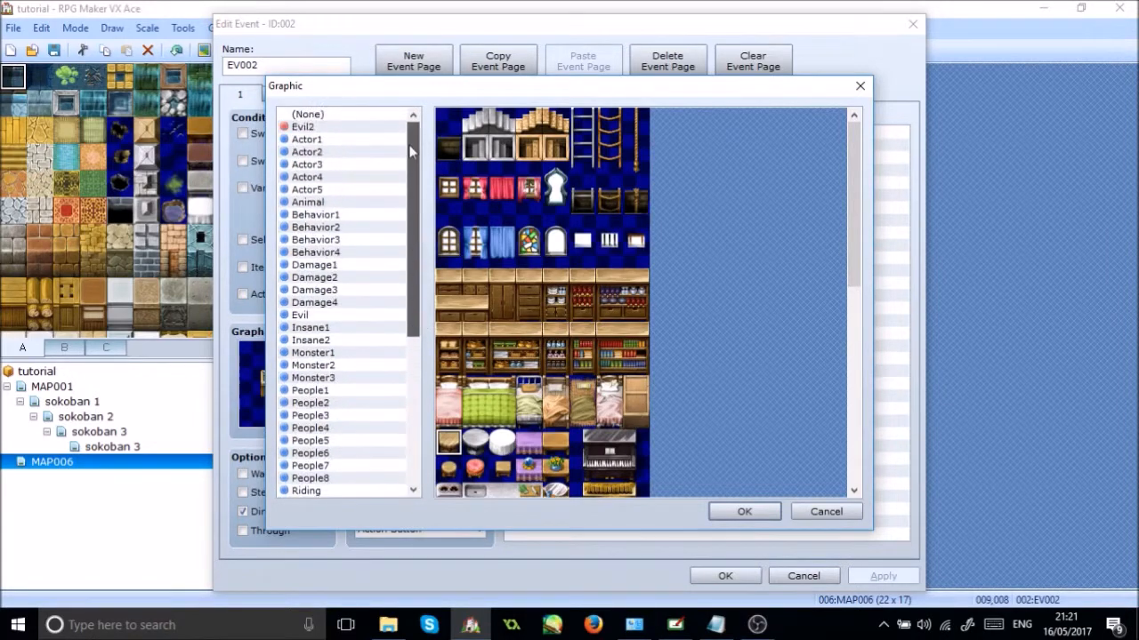
pyautogui.click(322, 129)
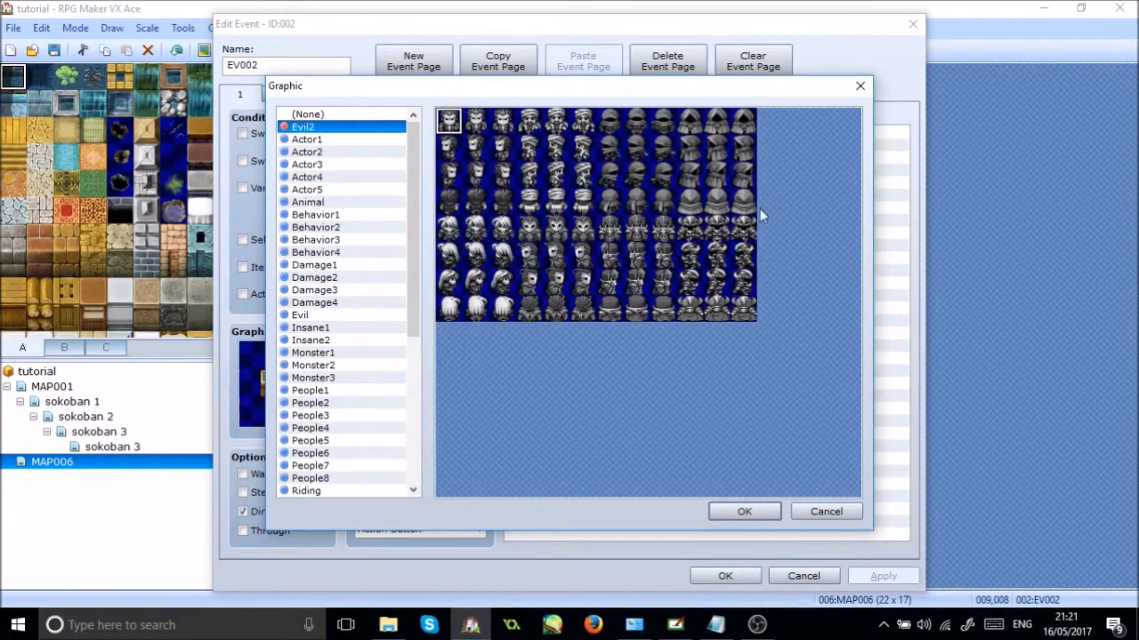
pyautogui.doubleClick(692, 286)
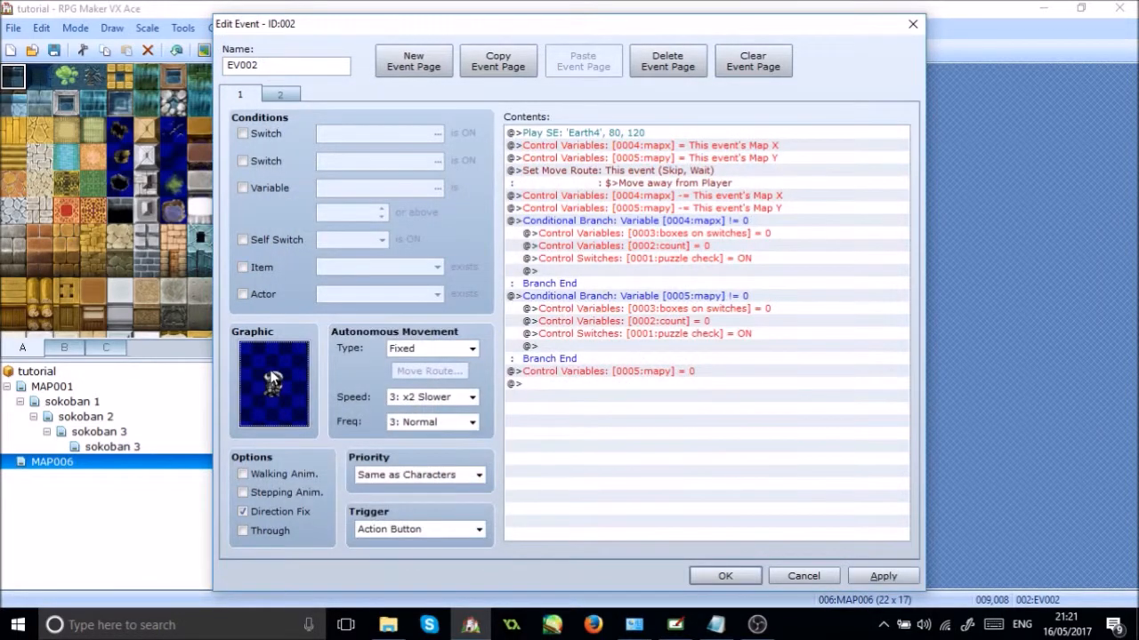
pyautogui.doubleClick(273, 378)
pyautogui.doubleClick(712, 291)
# Set EV002's page 2 graphic to the middle frame of the right-facing Evil2 soldier and save the event
pyautogui.click(292, 97)
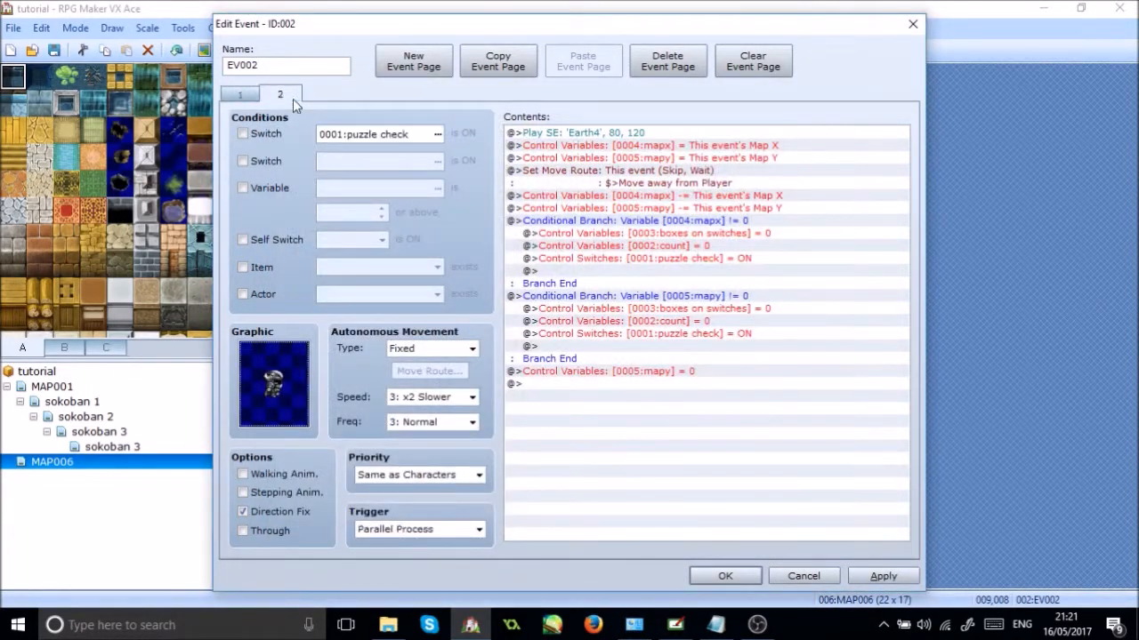
pyautogui.doubleClick(277, 382)
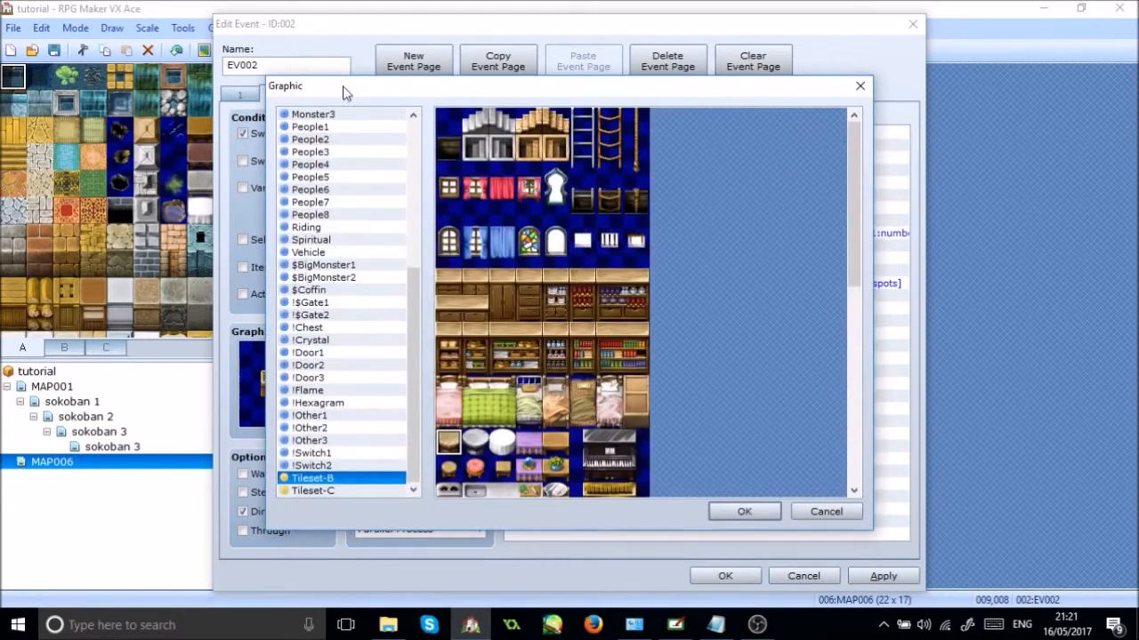
pyautogui.scroll(7, 414, 140)
pyautogui.click(347, 132)
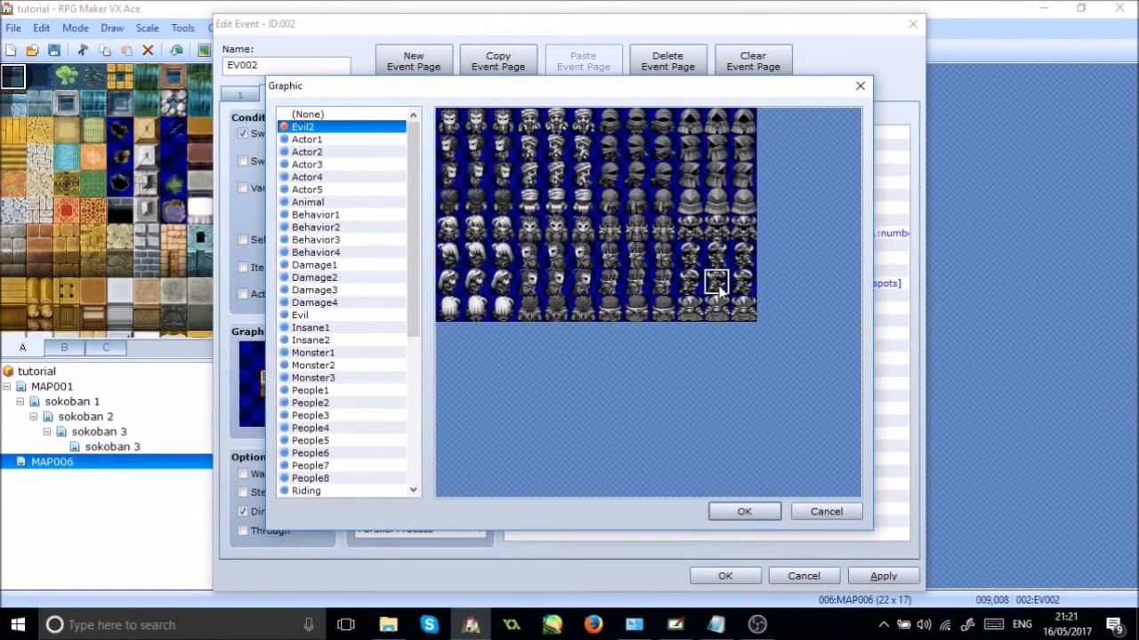
pyautogui.doubleClick(721, 292)
pyautogui.click(735, 575)
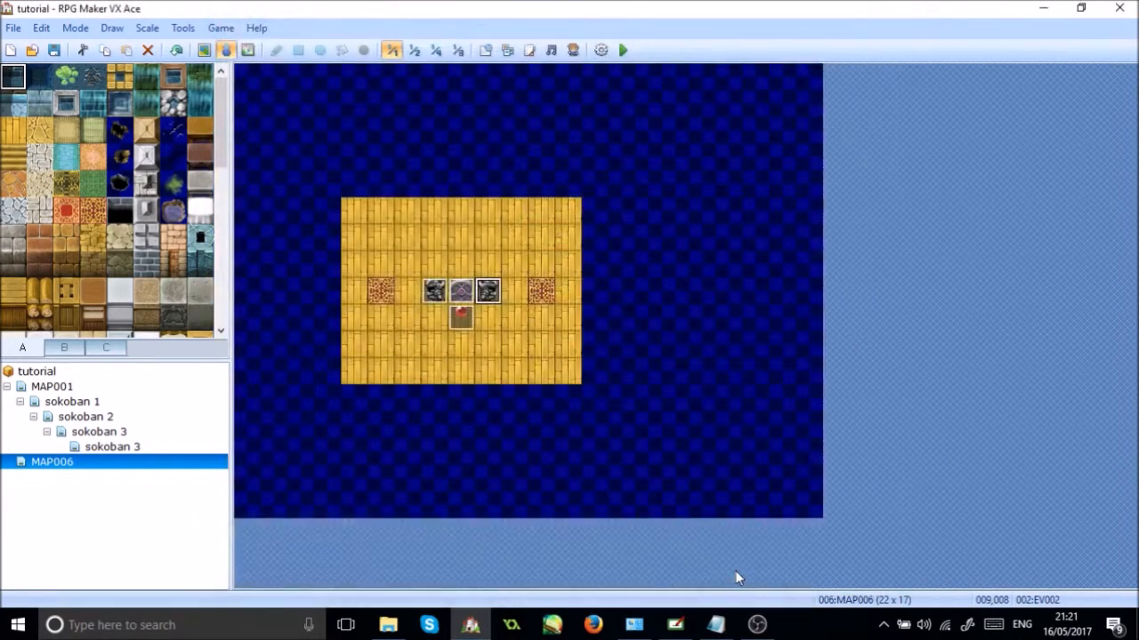
# Duplicate the door event's second page, conditioned on switch 0002:puzzle complete, as a third event page
pyautogui.click(460, 296)
pyautogui.doubleClick(461, 296)
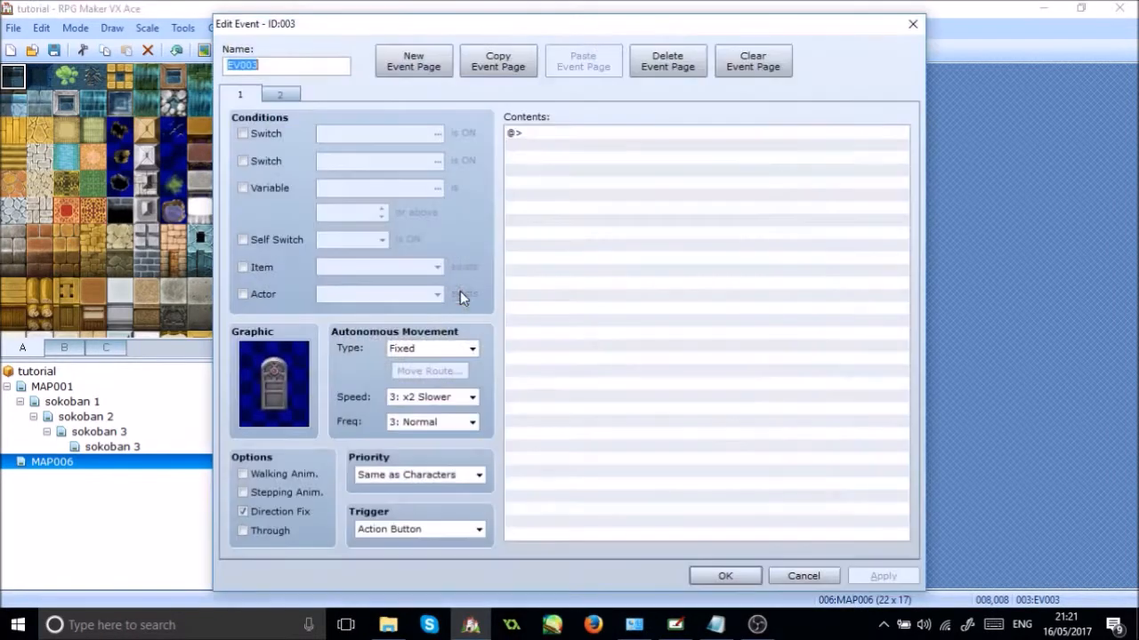
pyautogui.click(283, 94)
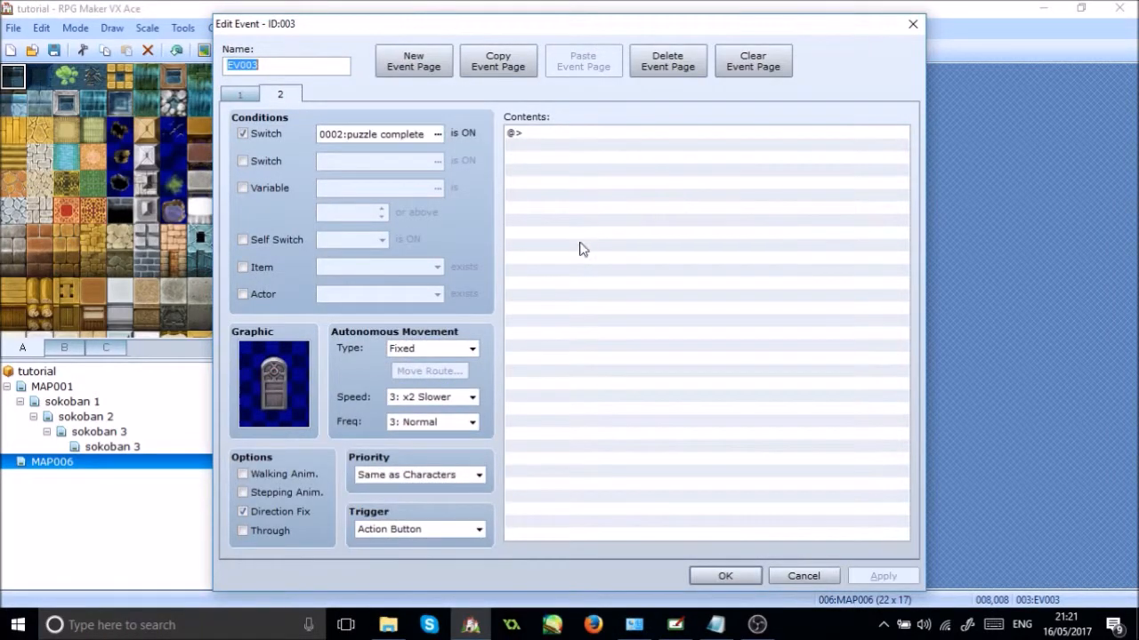
pyautogui.doubleClick(576, 197)
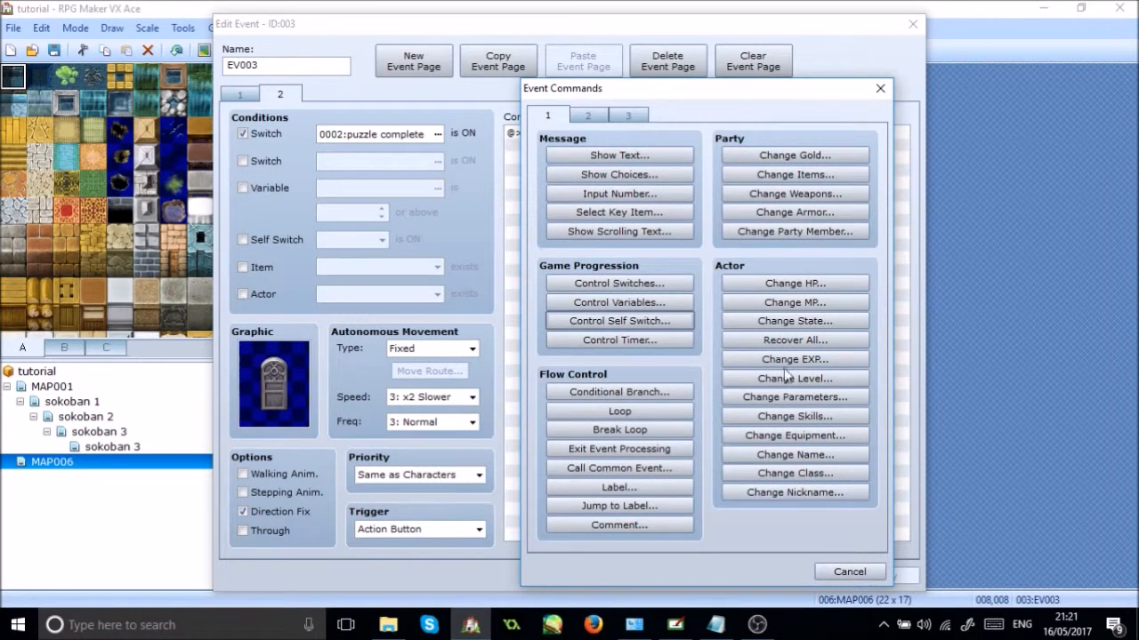
pyautogui.click(848, 574)
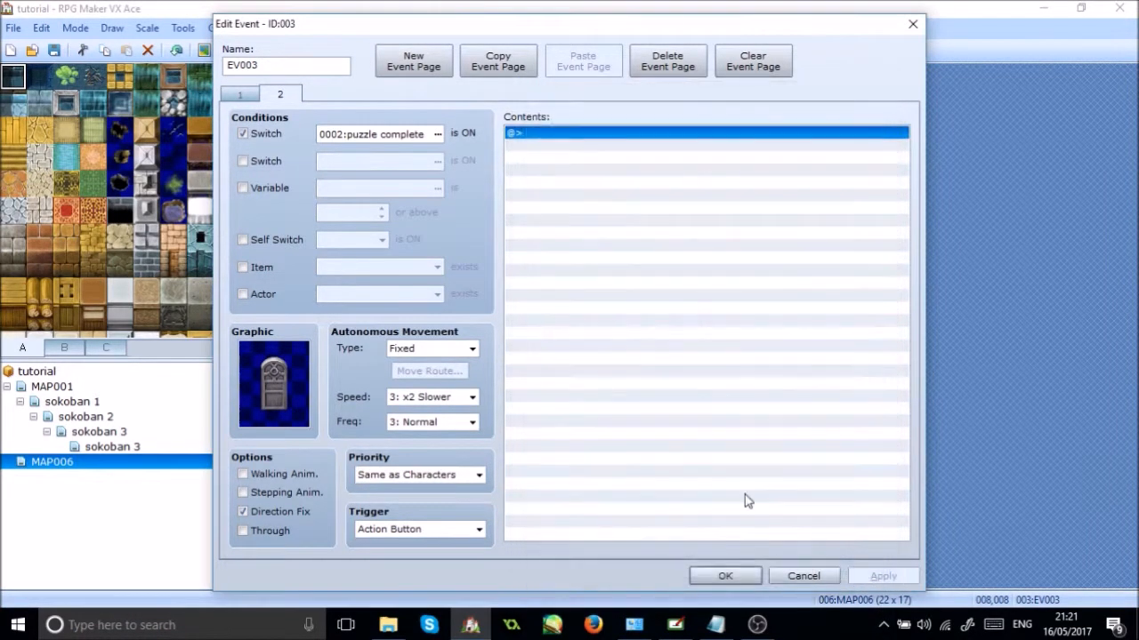
pyautogui.click(503, 64)
pyautogui.click(578, 66)
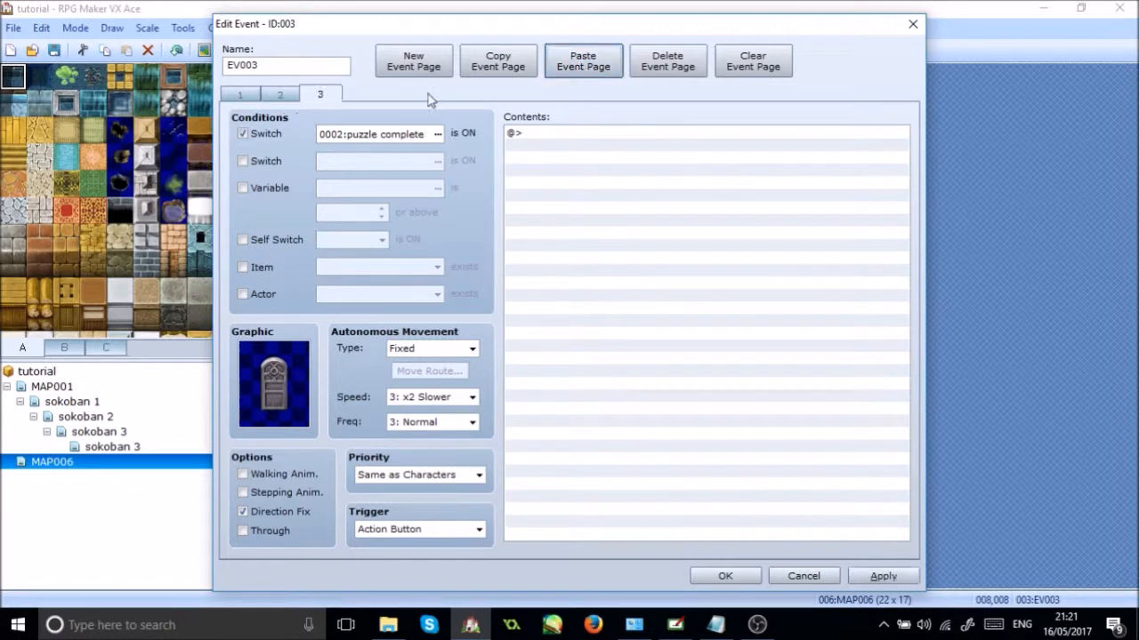
pyautogui.click(282, 95)
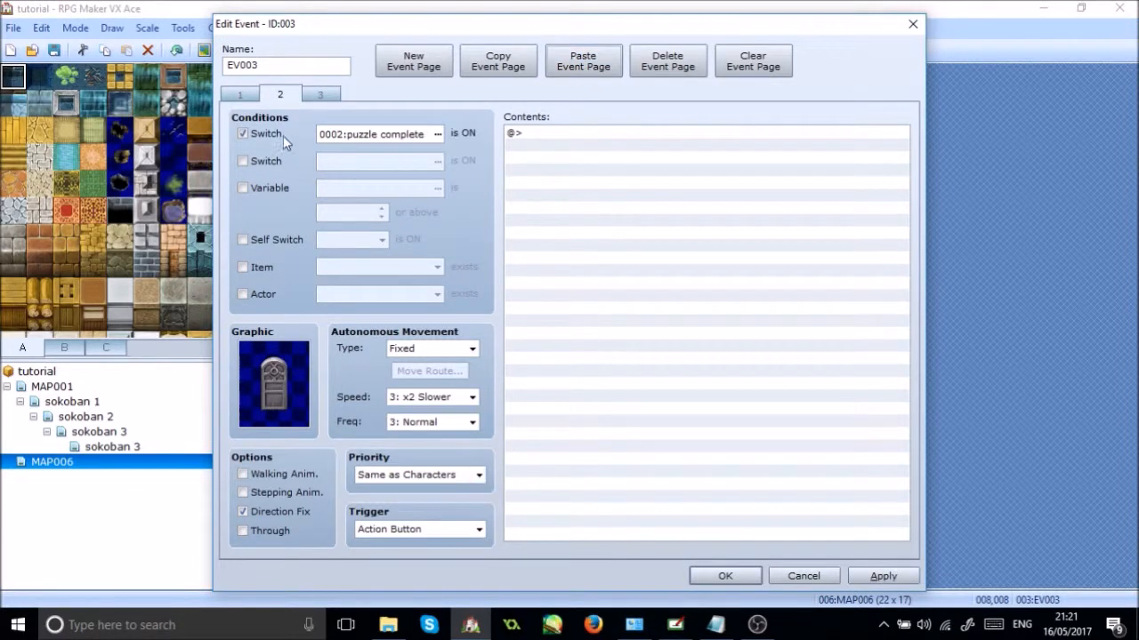
pyautogui.click(322, 97)
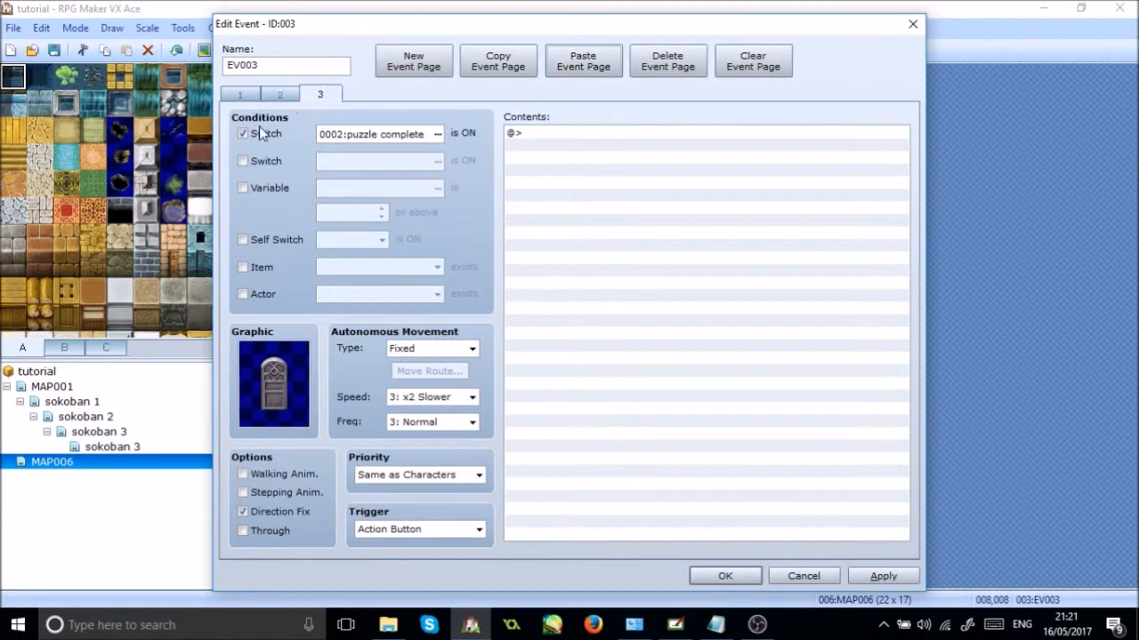
# Condition the door event's page 3 on Self Switch A instead of the puzzle complete switch, and set page 2's trigger to Autorun
pyautogui.click(260, 133)
pyautogui.click(243, 239)
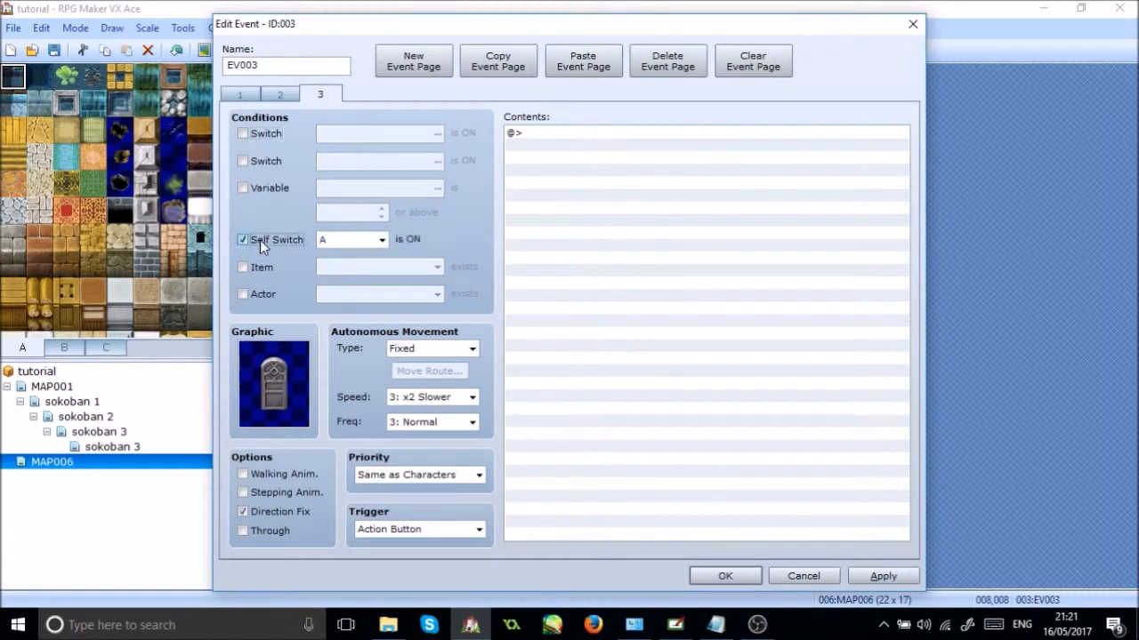
pyautogui.click(279, 94)
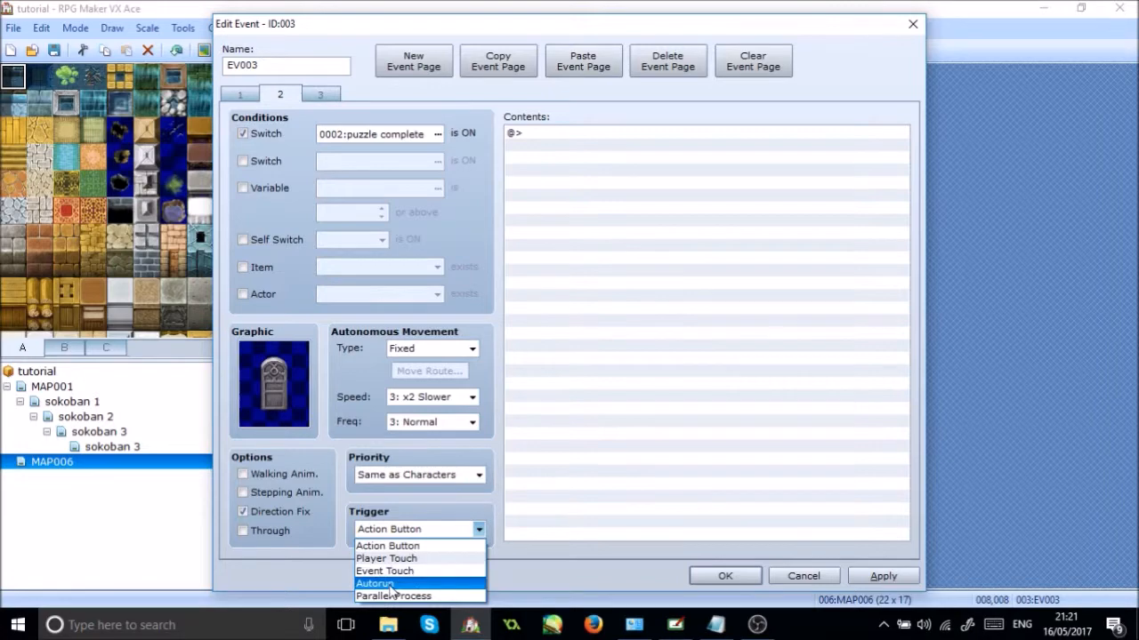
pyautogui.click(390, 585)
# Add a Play SE command to page 2 using the Coin sound at 100% volume and 100% pitch
pyautogui.doubleClick(626, 298)
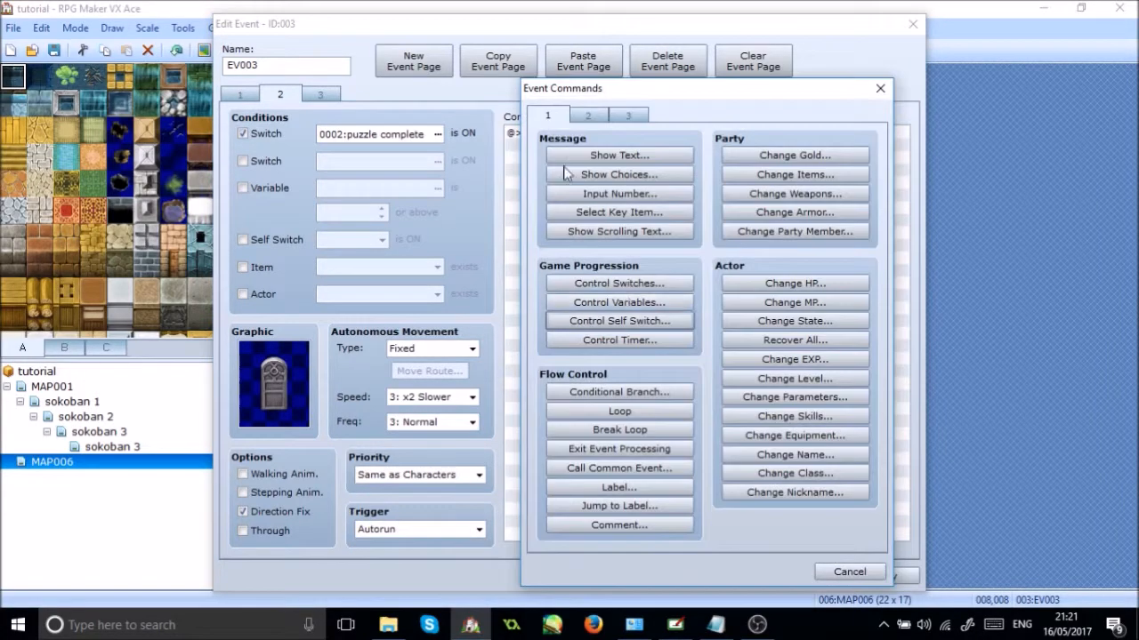
pyautogui.click(590, 116)
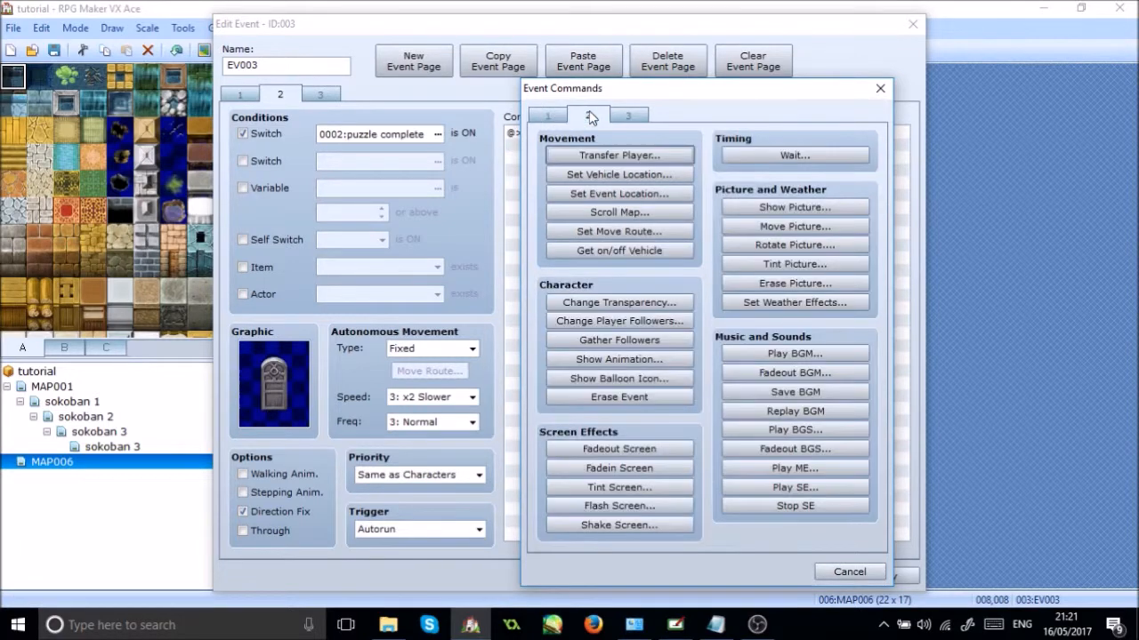
pyautogui.click(806, 491)
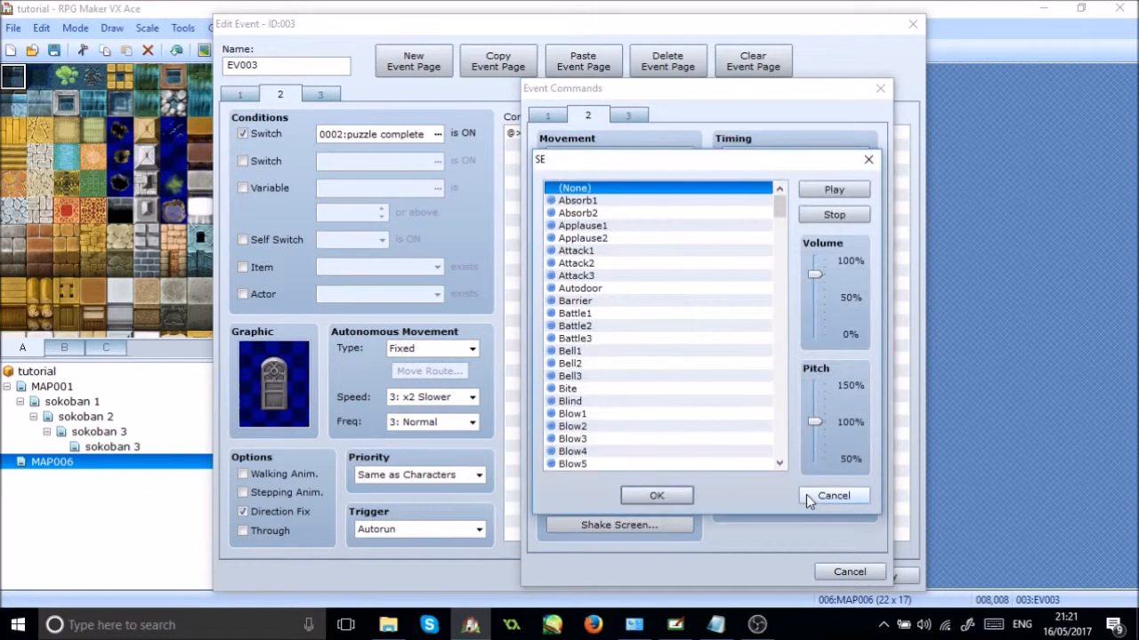
pyautogui.press('c')
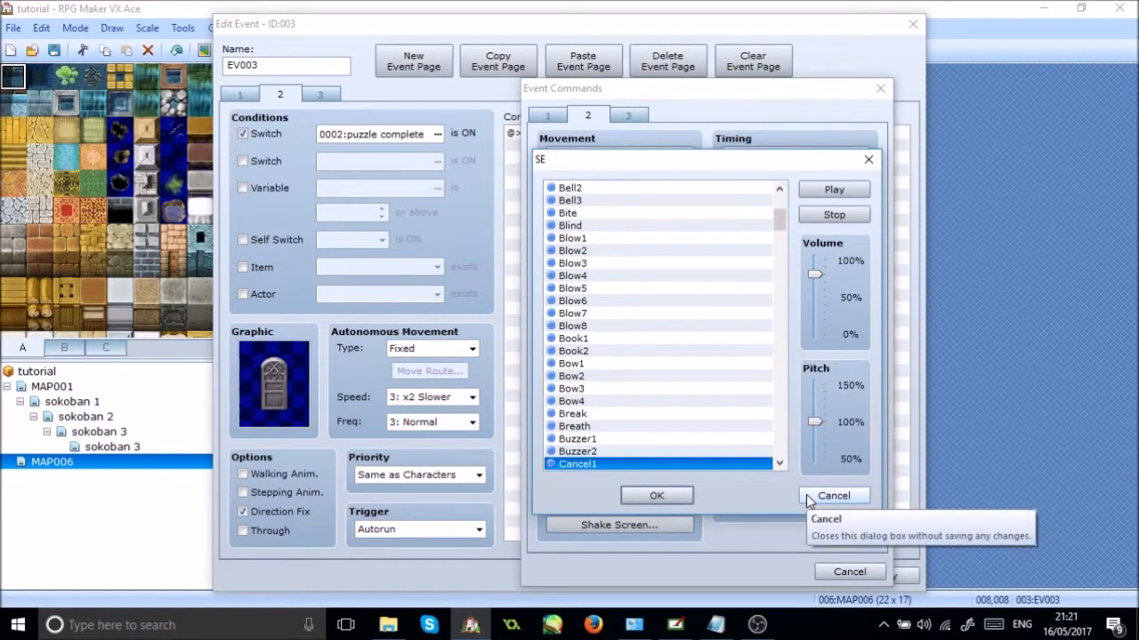
pyautogui.click(780, 462)
pyautogui.moveTo(780, 463); pyautogui.dragTo(780, 463)
pyautogui.scroll(-3, 572, 368)
pyautogui.click(577, 252)
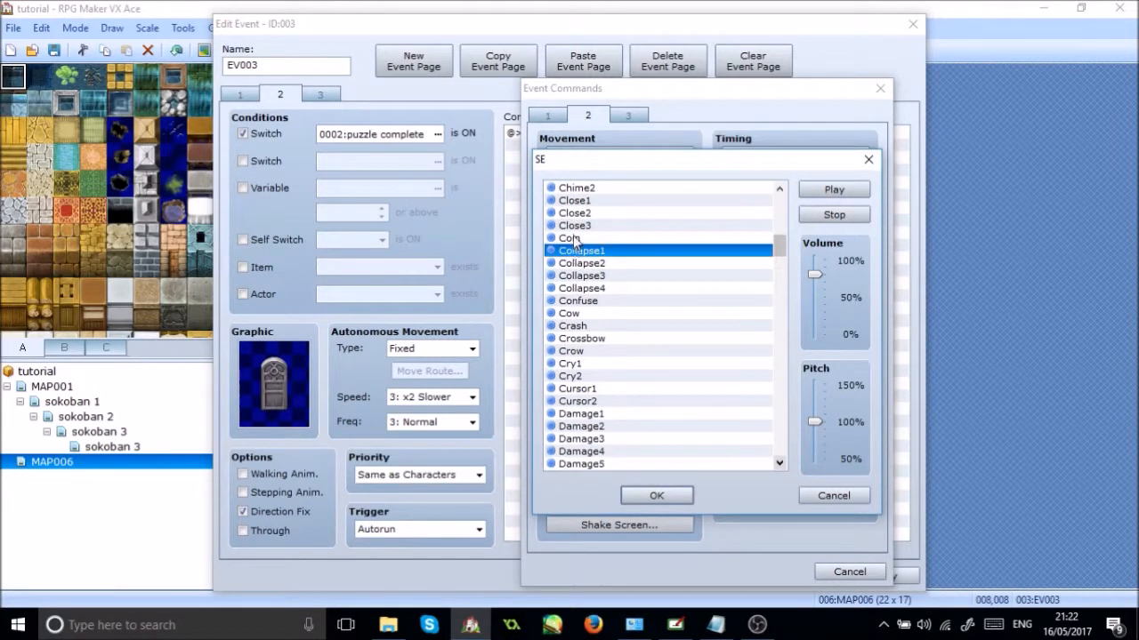
pyautogui.click(570, 238)
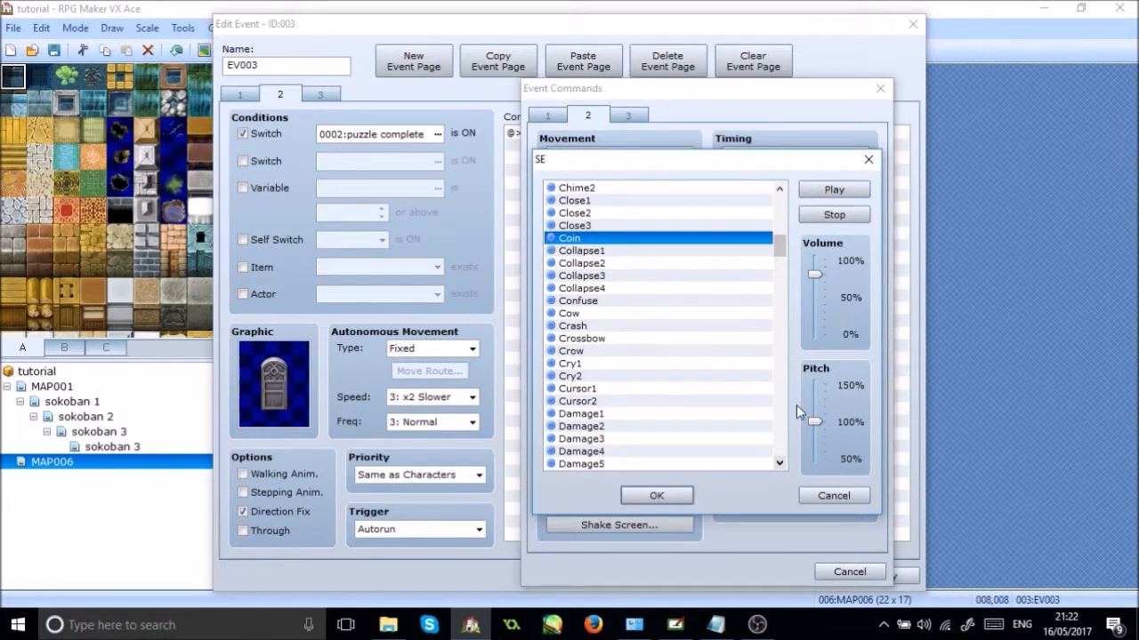
pyautogui.moveTo(813, 274); pyautogui.dragTo(819, 238)
pyautogui.click(824, 192)
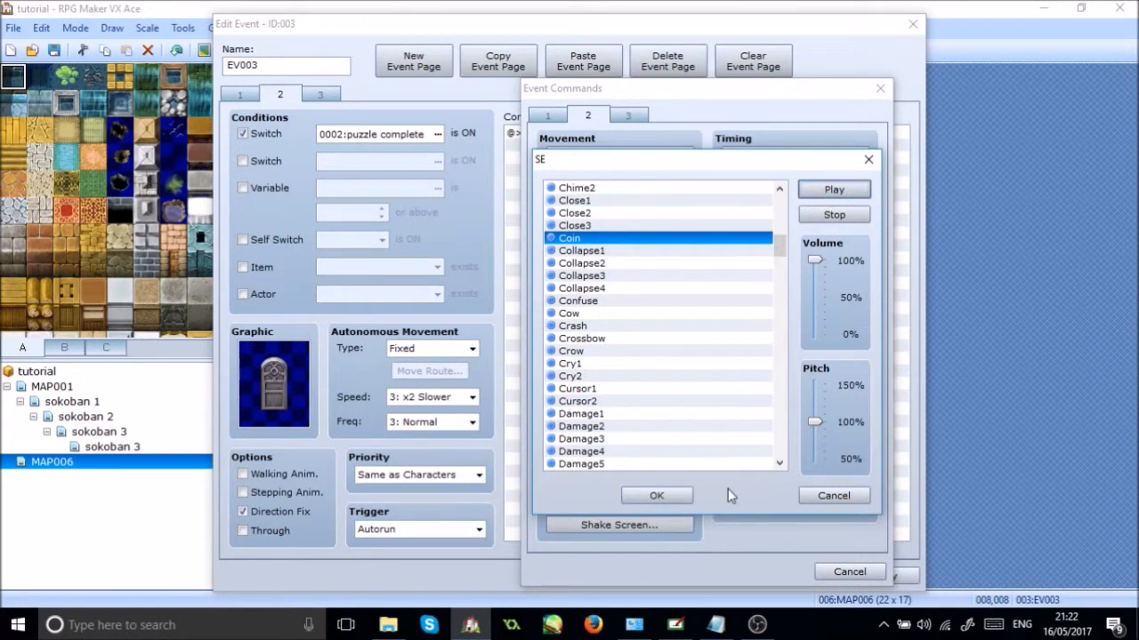
pyautogui.click(678, 496)
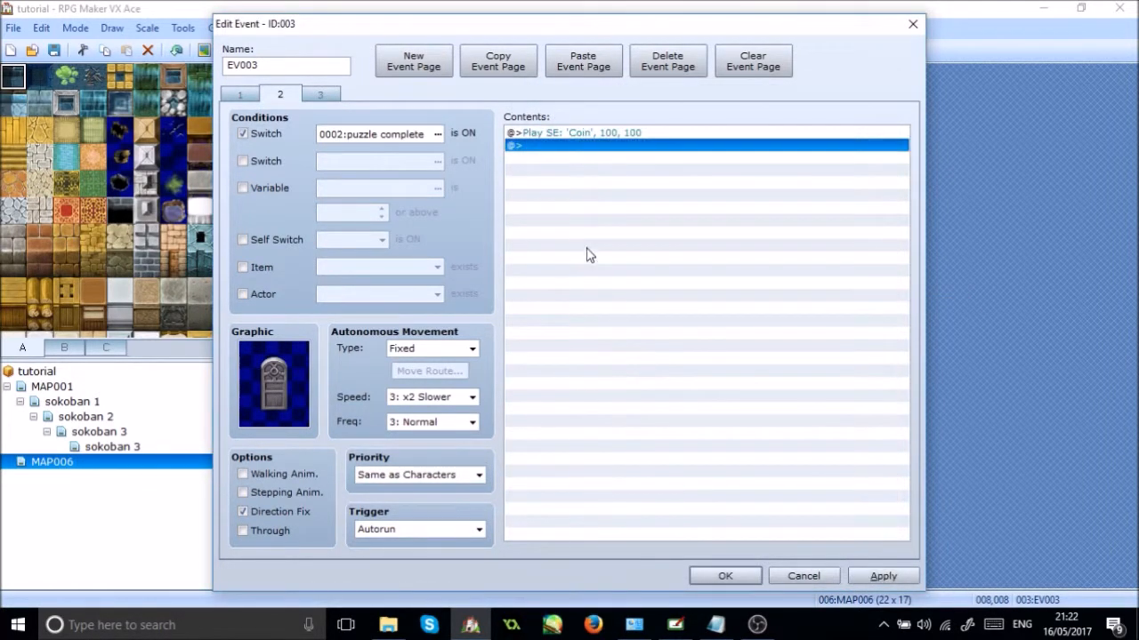
# Add a Control Self Switch command turning A ON below the sound effect and save the door event
pyautogui.doubleClick(587, 248)
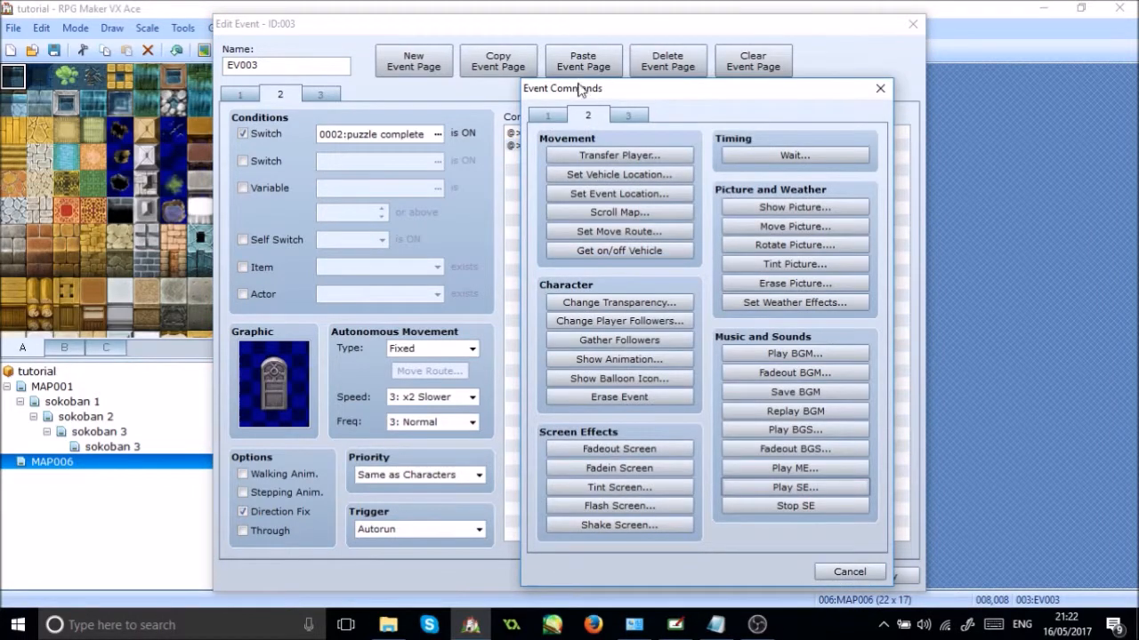
pyautogui.click(549, 116)
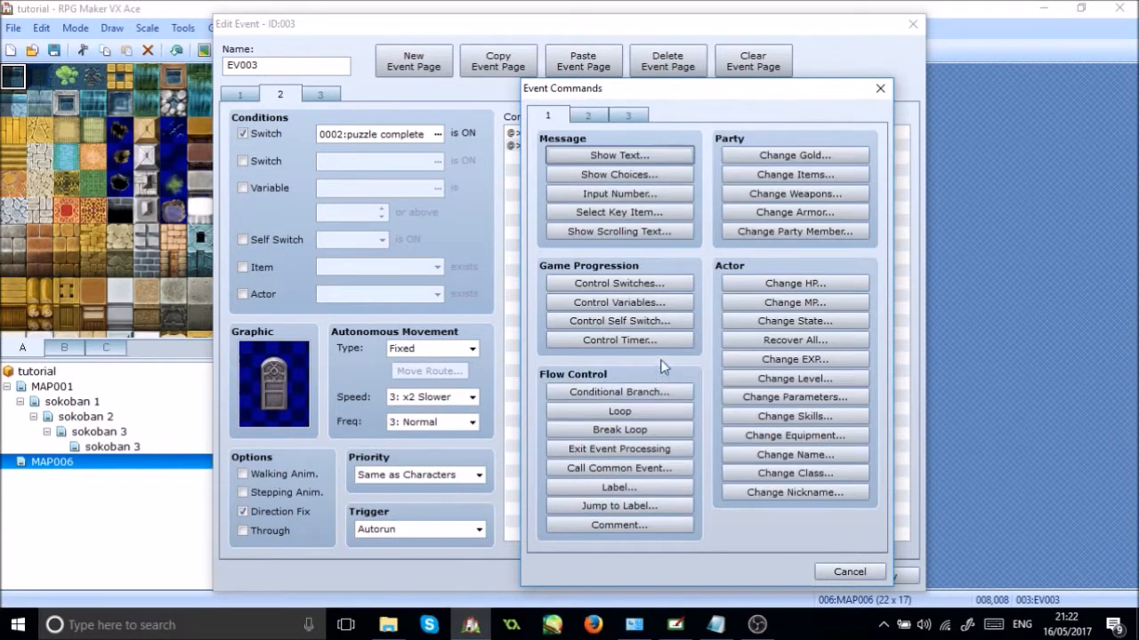
pyautogui.click(620, 325)
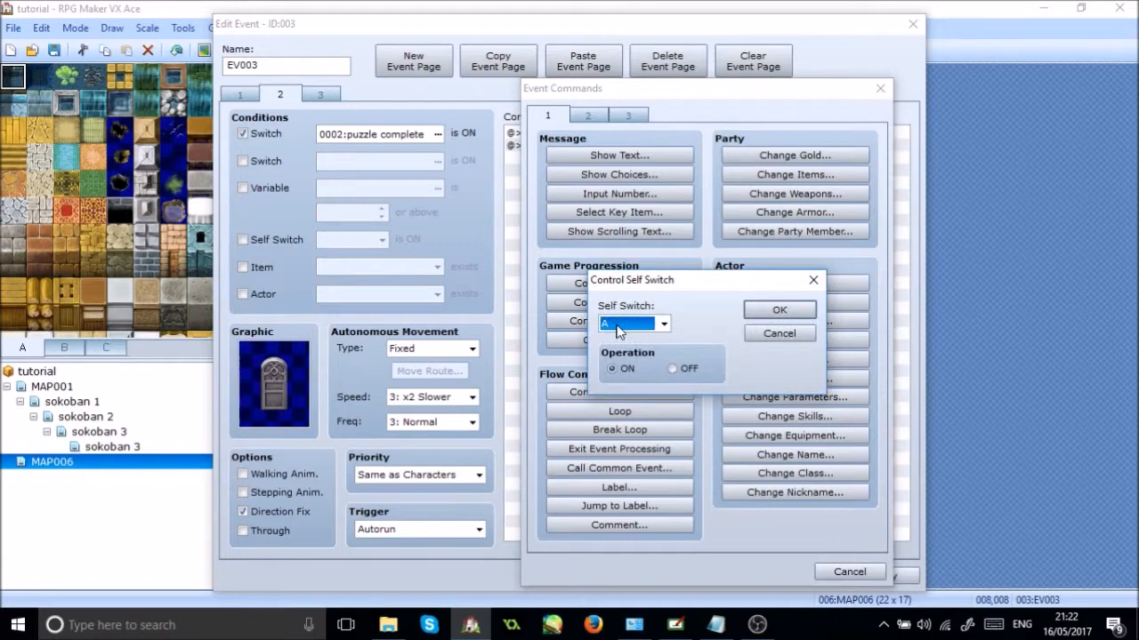
pyautogui.press('Return')
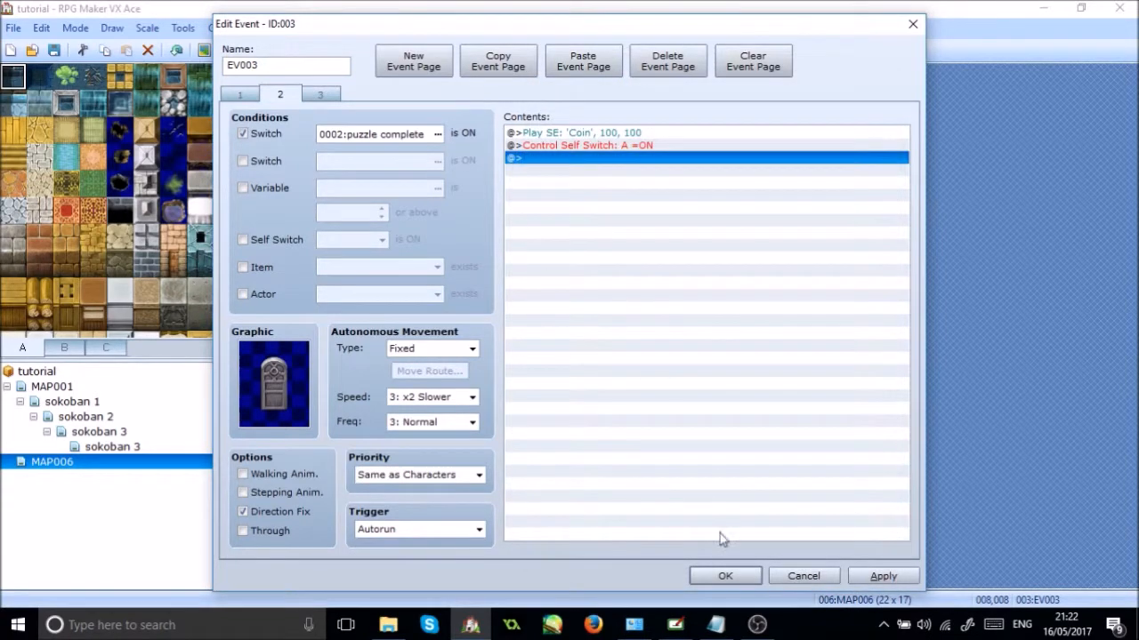
pyautogui.click(722, 576)
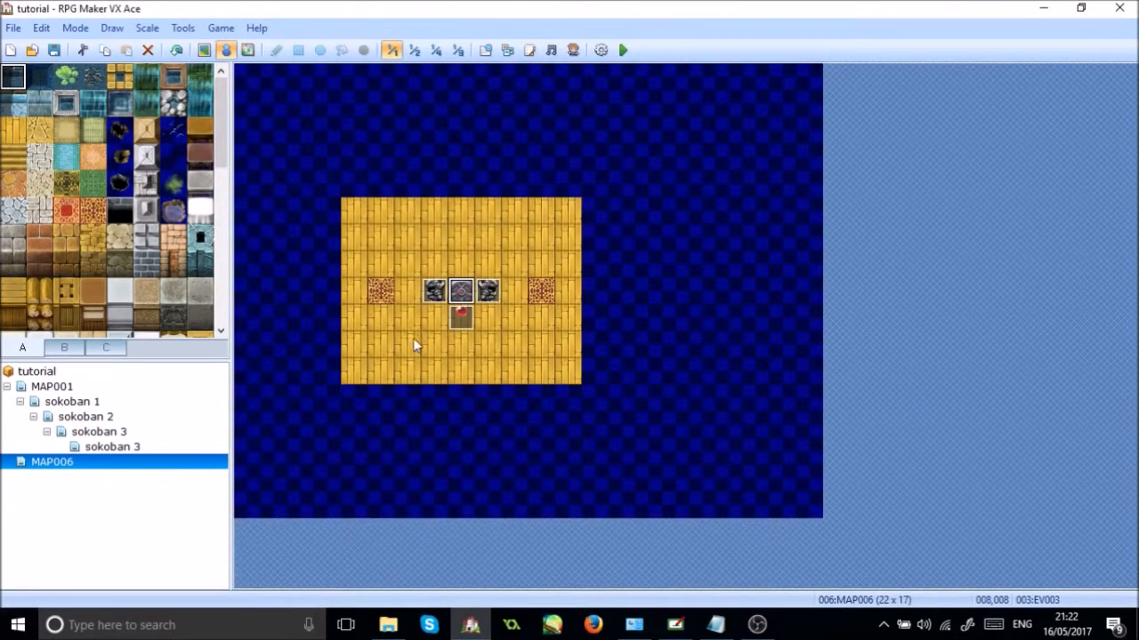
# Extend the wooden floor with a corridor two tiles high from the room's lower-left corner to the map's left edge
pyautogui.rightClick(413, 345)
pyautogui.moveTo(487, 468)
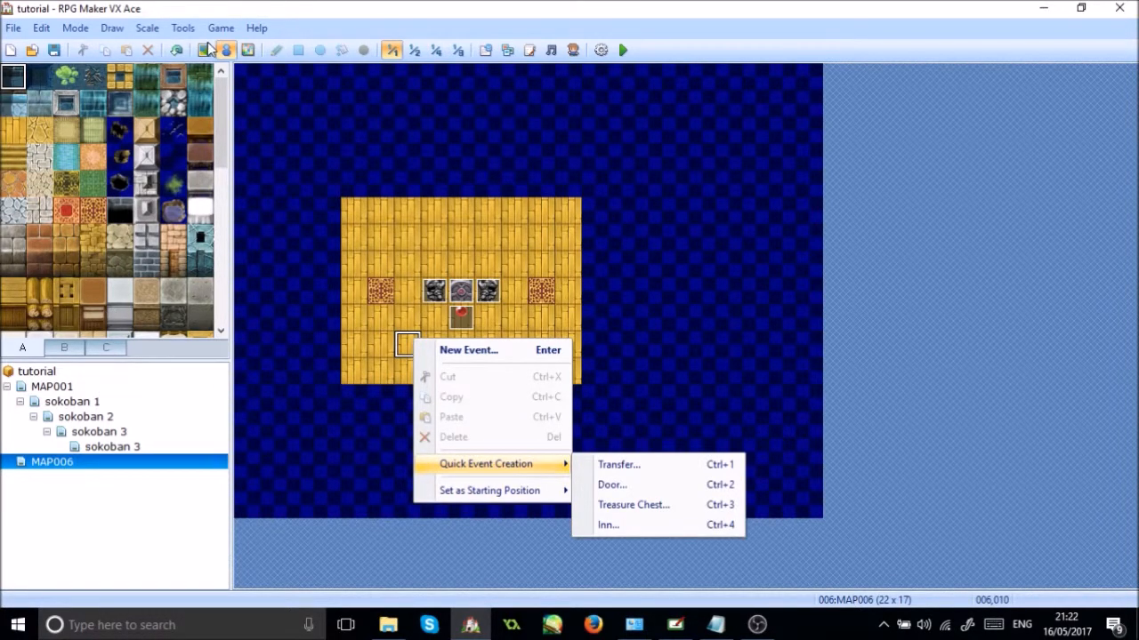
pyautogui.click(205, 50)
pyautogui.click(205, 50)
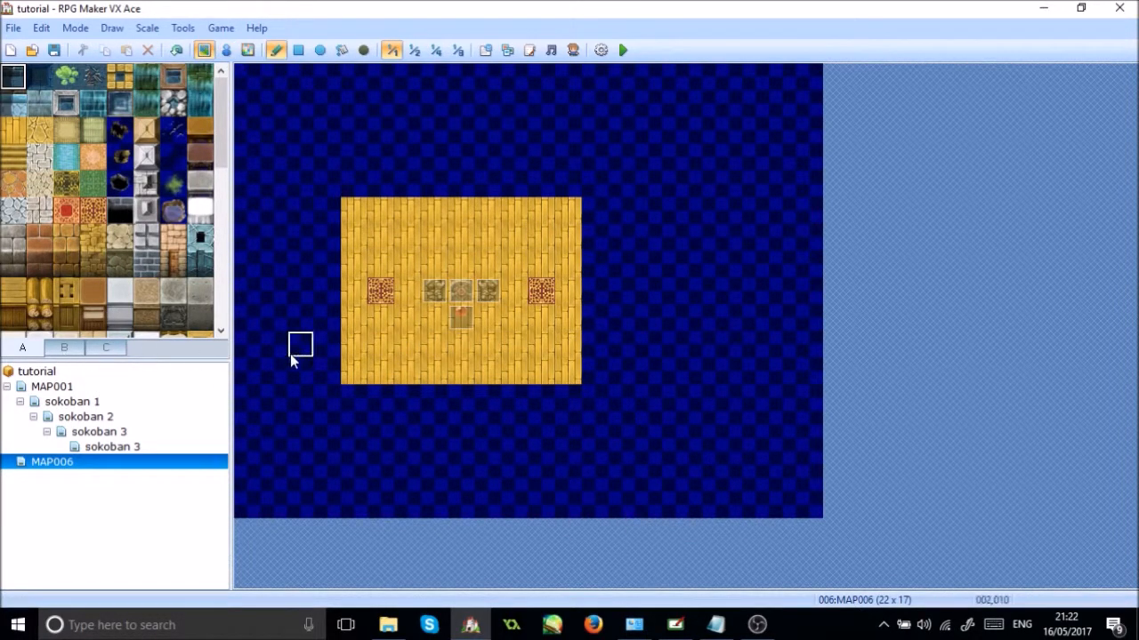
pyautogui.rightClick(380, 372)
pyautogui.moveTo(330, 346)
pyautogui.mouseDown()
pyautogui.moveTo(242, 346)
pyautogui.moveTo(409, 371)
pyautogui.mouseUp()
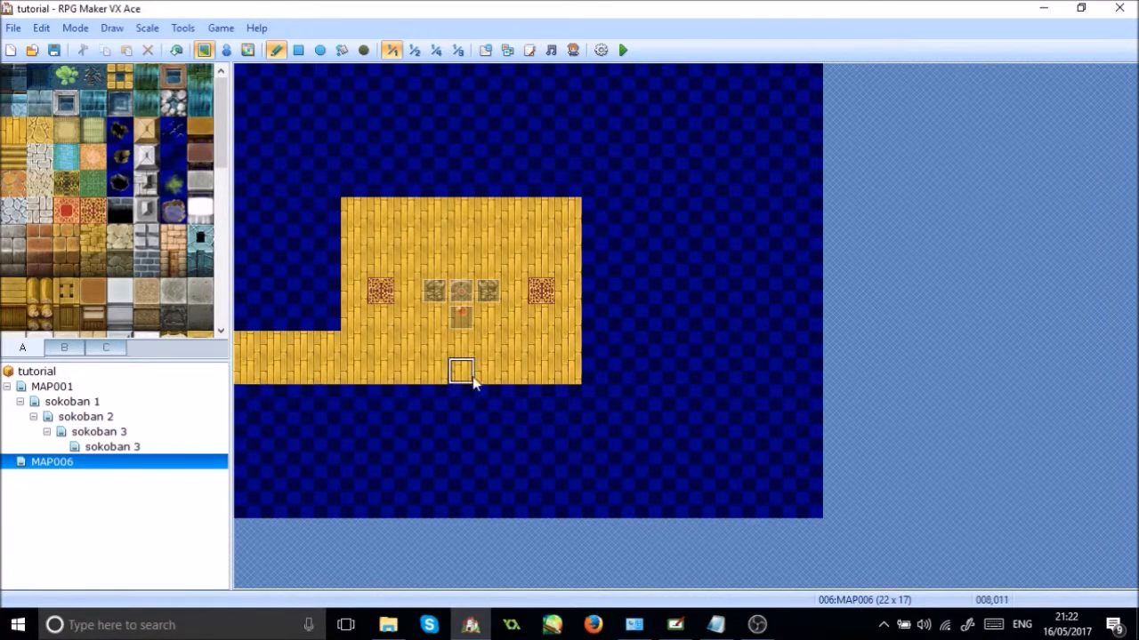
# Place a two-tile-high Interior Wall column directly above the floor's upper-right corner tile, leaving no extra floor beside the room
pyautogui.moveTo(595, 211); pyautogui.dragTo(592, 235)
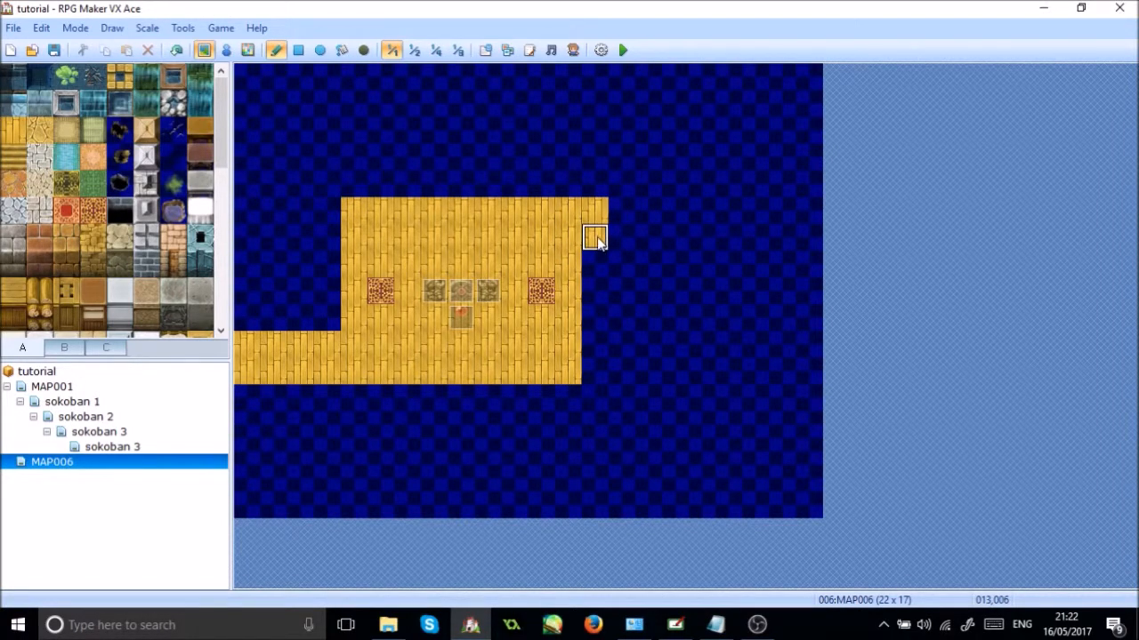
pyautogui.moveTo(597, 268); pyautogui.dragTo(600, 216)
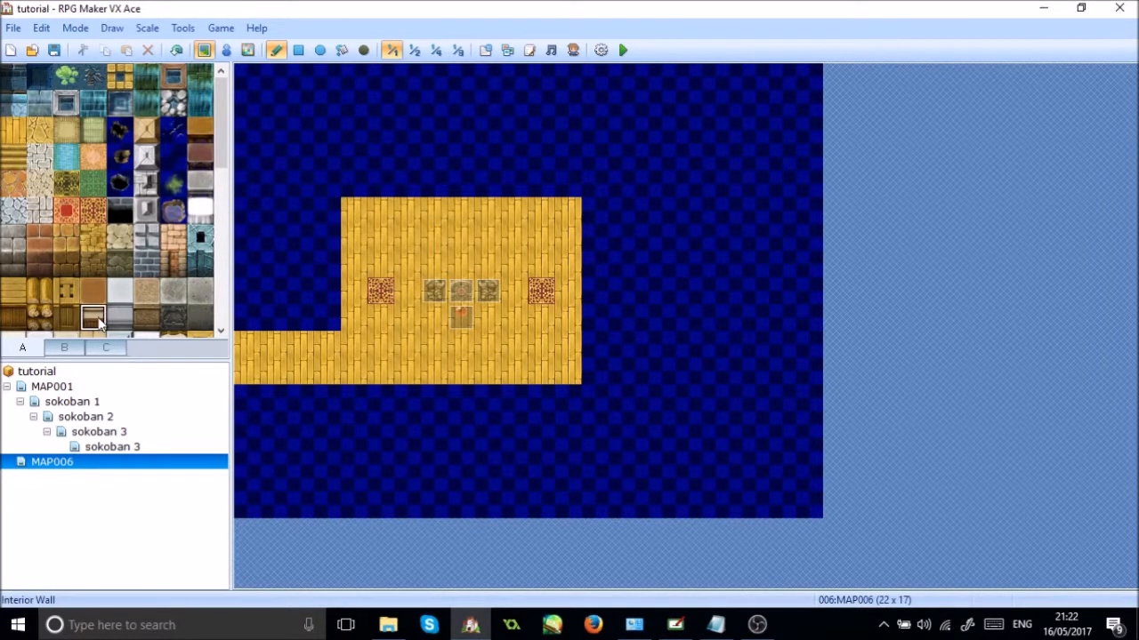
pyautogui.moveTo(570, 184); pyautogui.dragTo(569, 157)
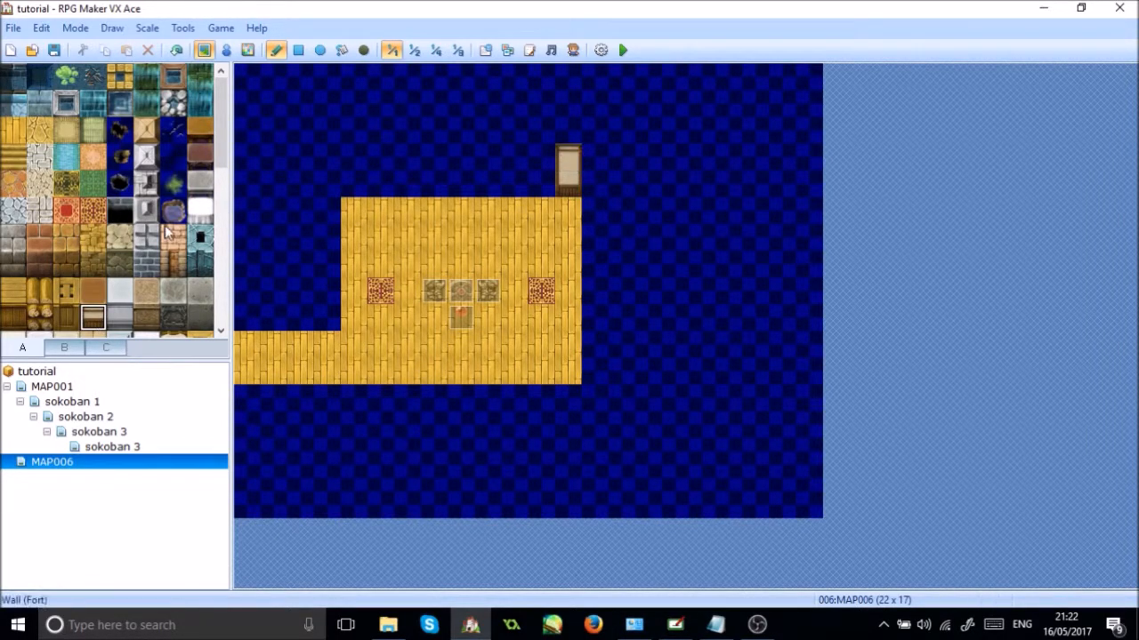
# Set the player's starting position at tile 001,011 in the corridor
pyautogui.click(224, 50)
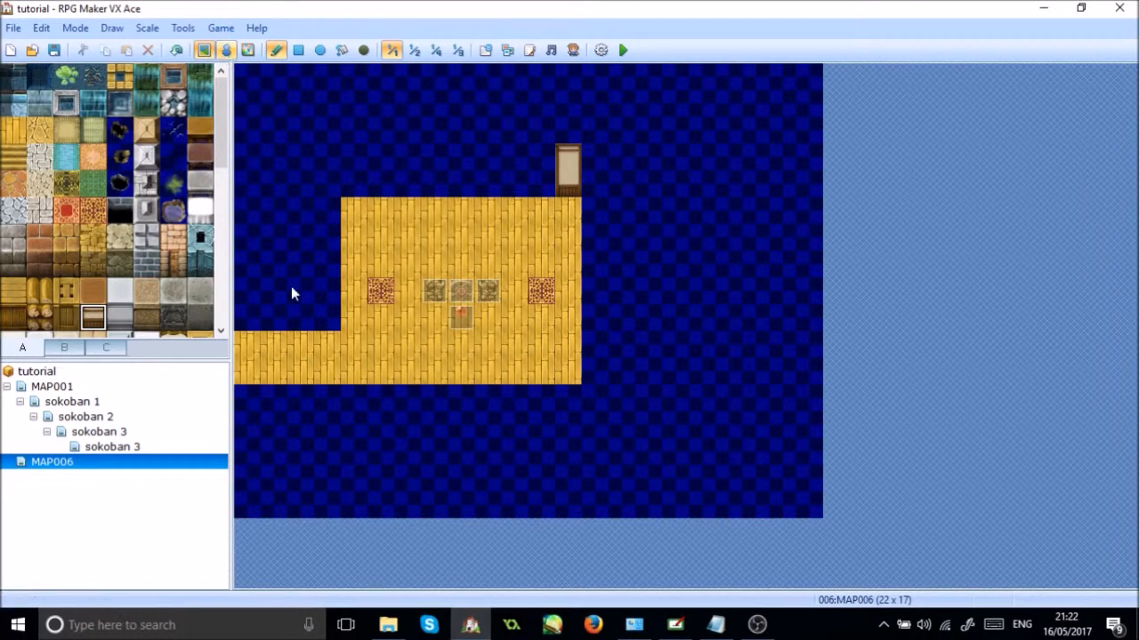
pyautogui.click(228, 50)
pyautogui.rightClick(276, 366)
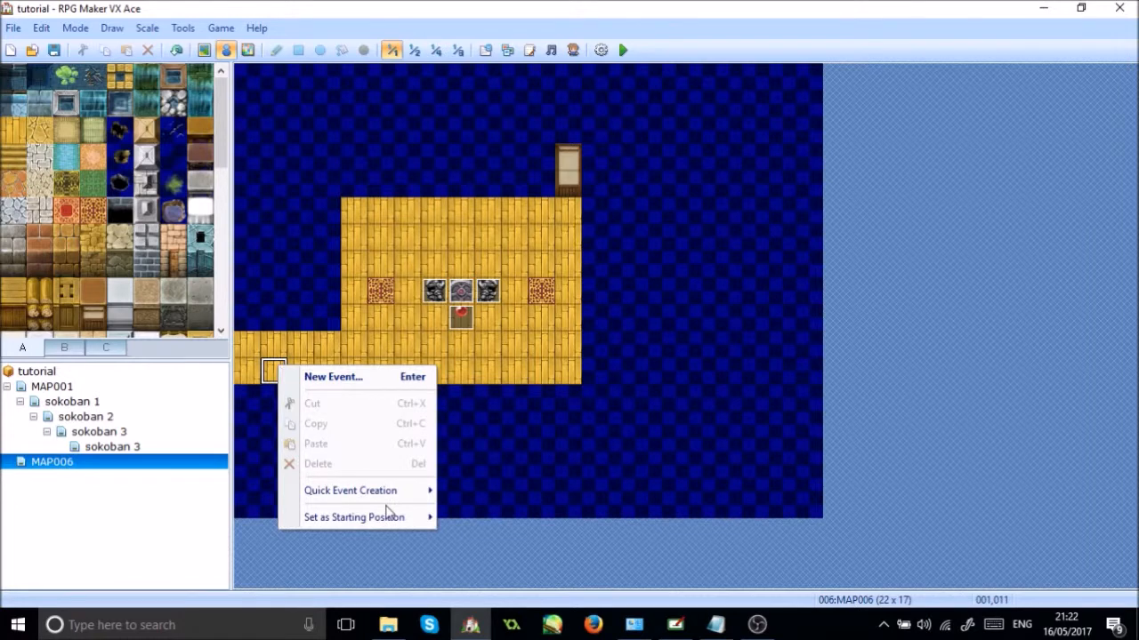
pyautogui.moveTo(382, 527)
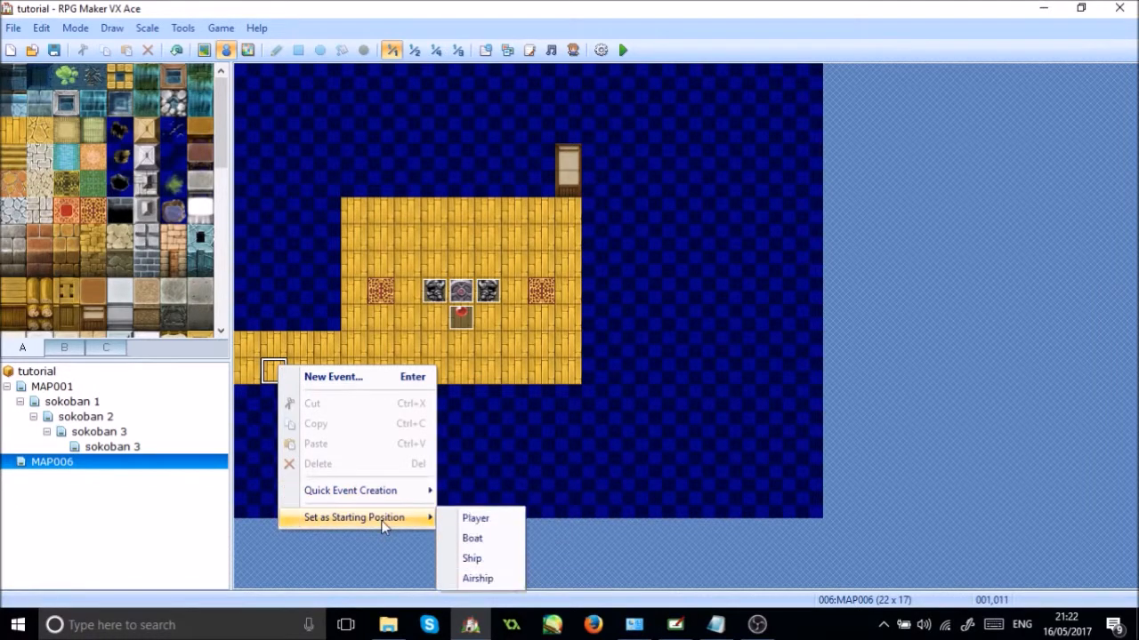
pyautogui.click(472, 520)
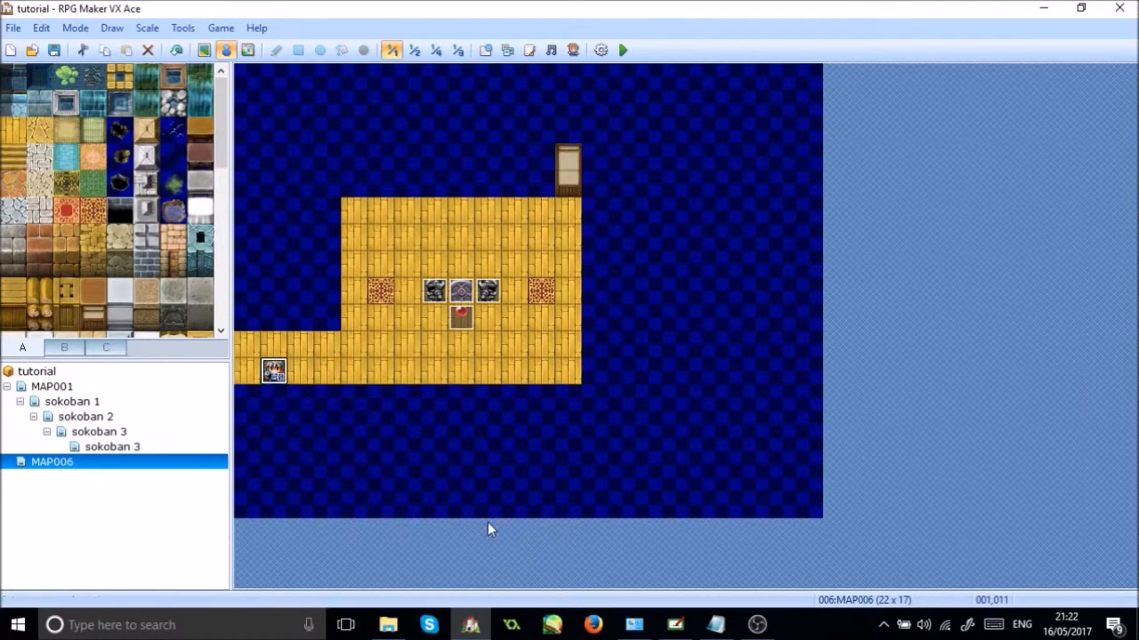
# Playtest the map from a new game and walk the hero through the corridor to the tile below the right statue
pyautogui.click(623, 49)
pyautogui.press('Return')
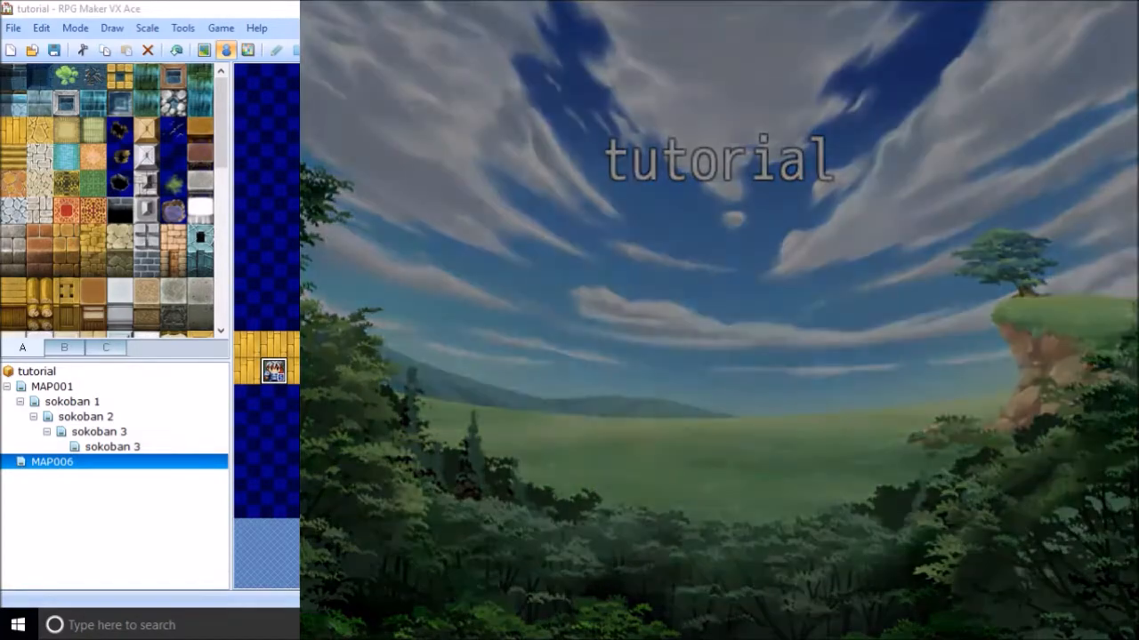
pyautogui.press('Right')
pyautogui.press('Right')
pyautogui.press('Right')
pyautogui.press('Right')
pyautogui.press('Right')
pyautogui.press('Right')
pyautogui.press('Right')
pyautogui.press('Up')
pyautogui.press('Up')
pyautogui.press('Right')
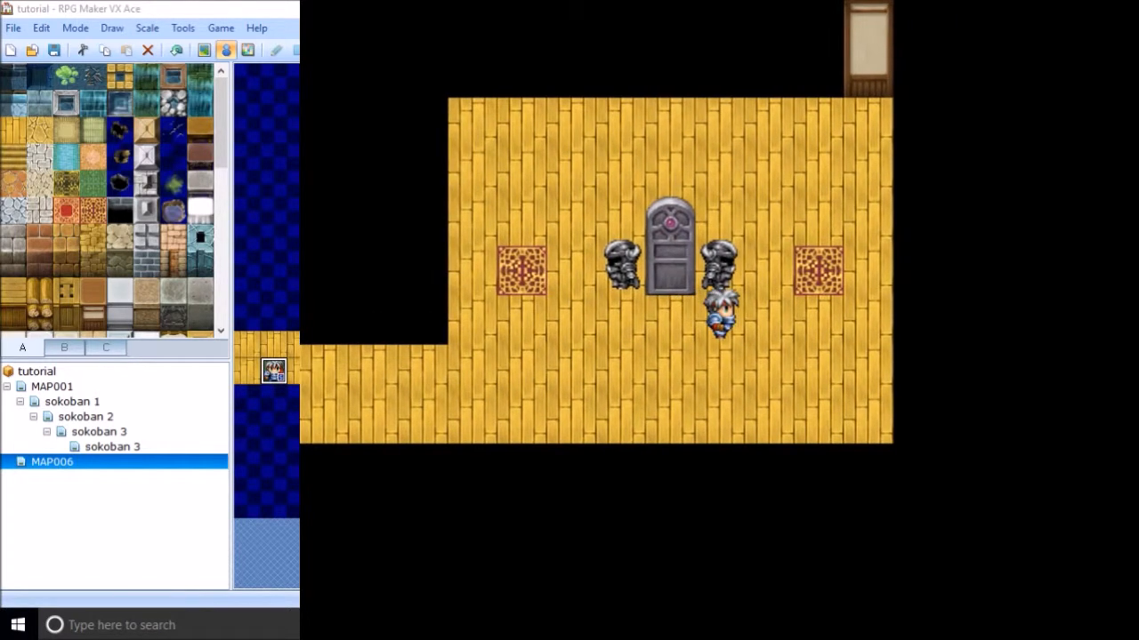
# Push the right statue up one tile, walk the hero to the right of the orb, and quit the playtest
pyautogui.press('Up')
pyautogui.press('Right')
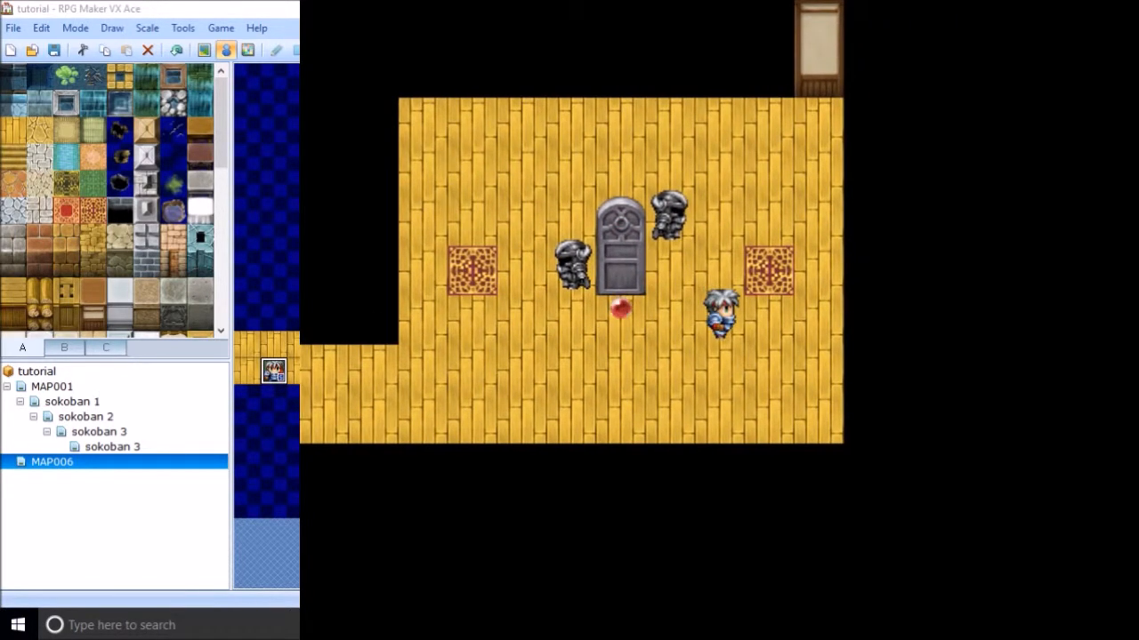
pyautogui.press('Left')
pyautogui.press('Up')
pyautogui.press('Right')
pyautogui.press('Down')
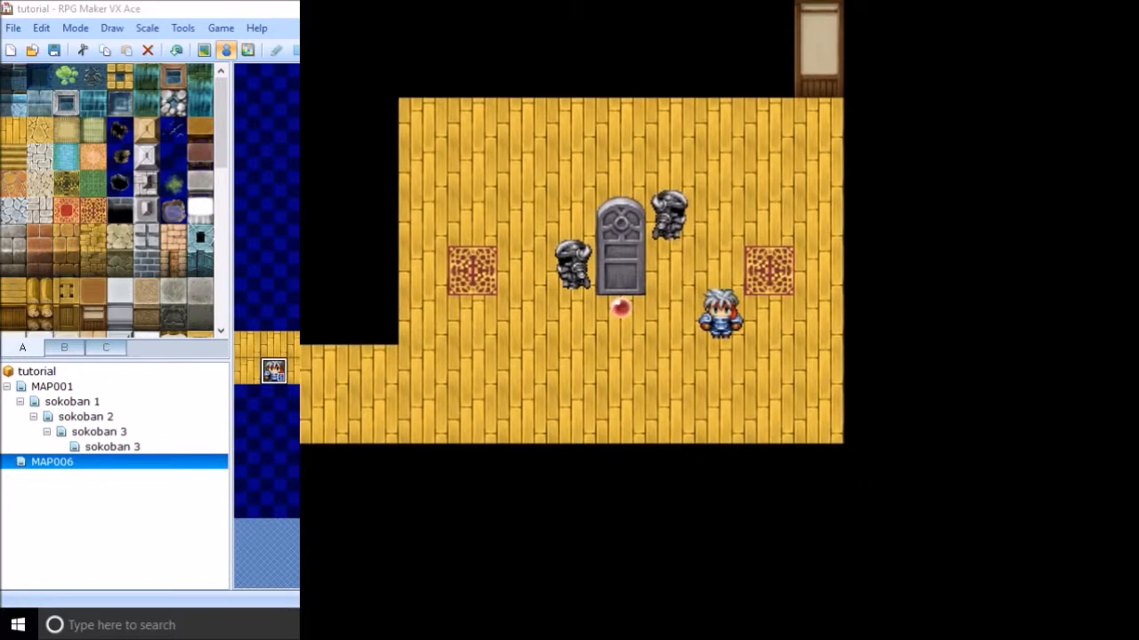
pyautogui.click(1128, 6)
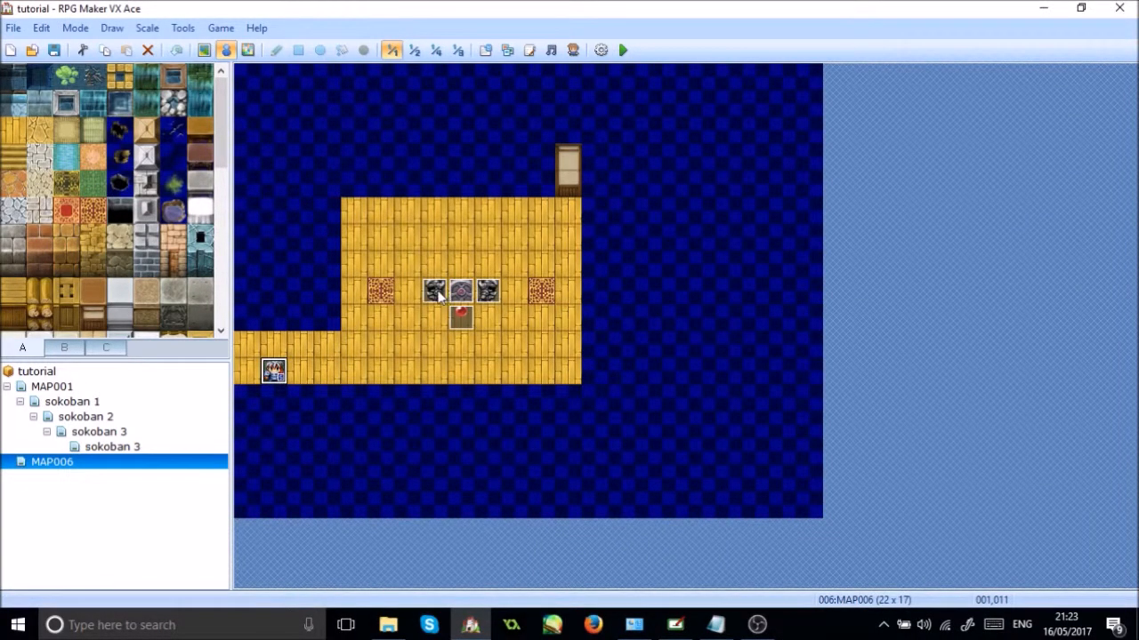
# Copy the room setup event from tile 001,001 of the last sokoban 3 map to tile 003,005 of MAP006 and check its commands
pyautogui.click(112, 447)
pyautogui.click(272, 105)
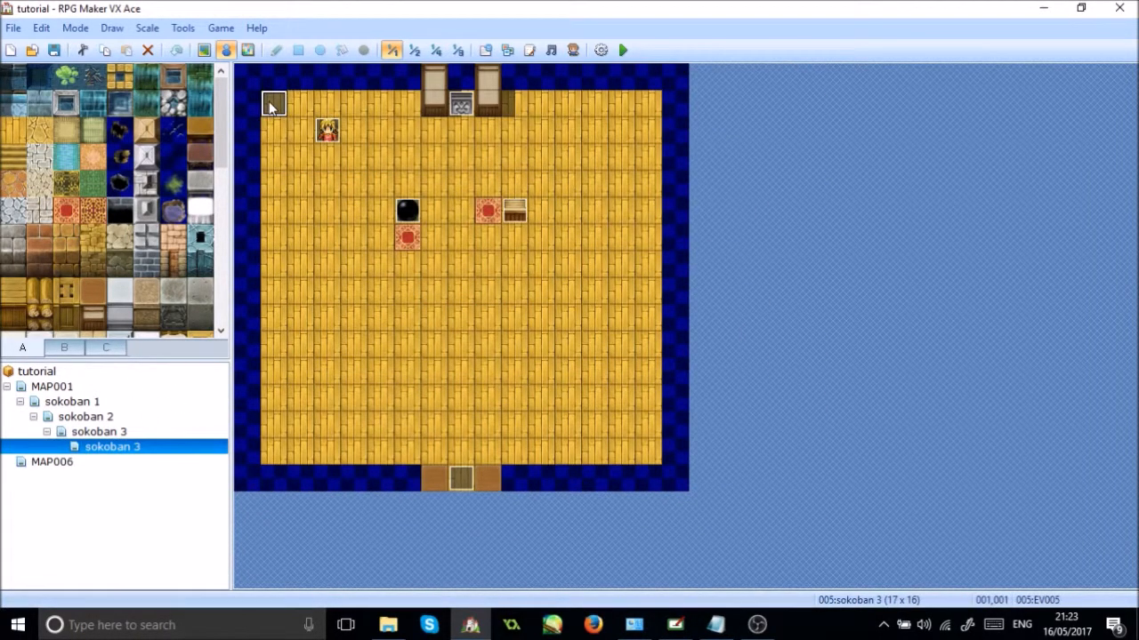
pyautogui.click(52, 461)
pyautogui.click(353, 212)
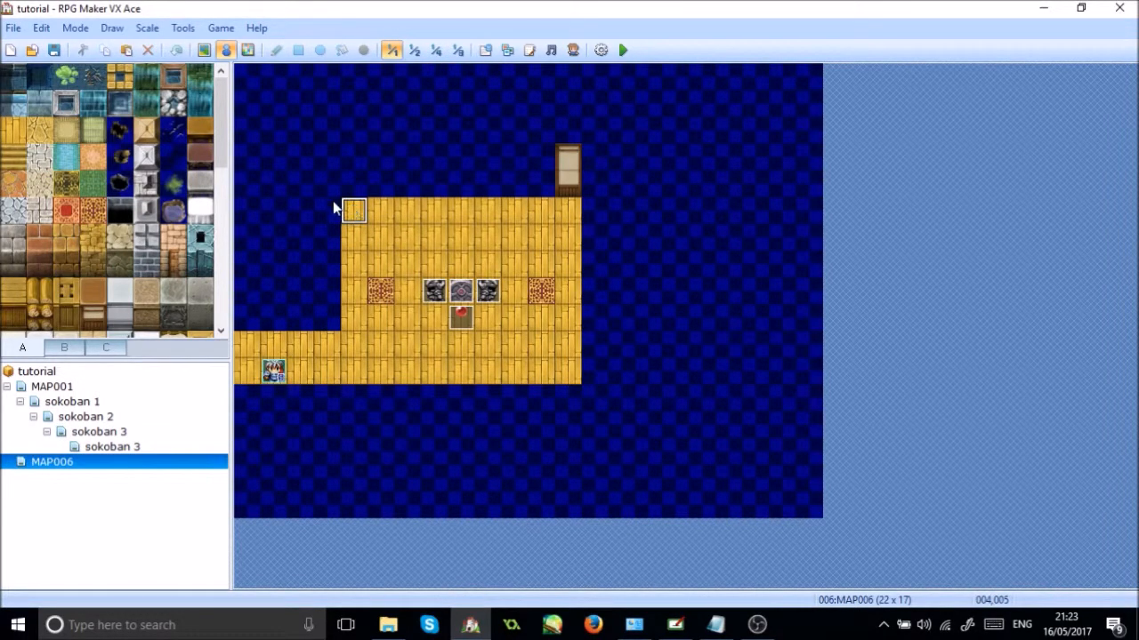
pyautogui.click(327, 209)
pyautogui.hotkey('ctrl', 'v')
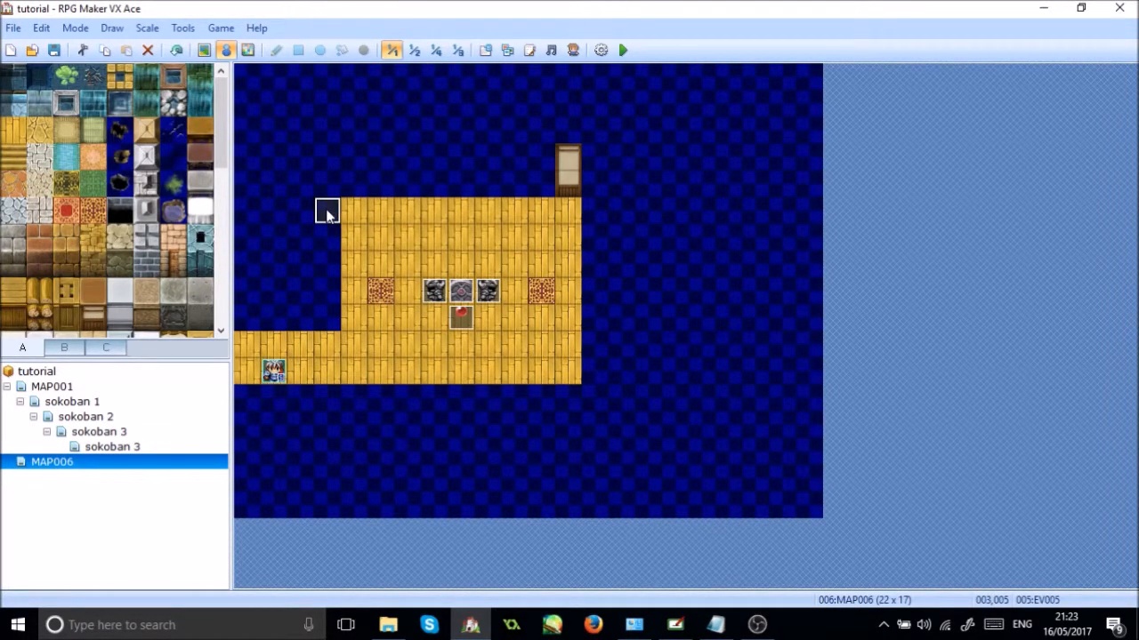
pyautogui.doubleClick(328, 212)
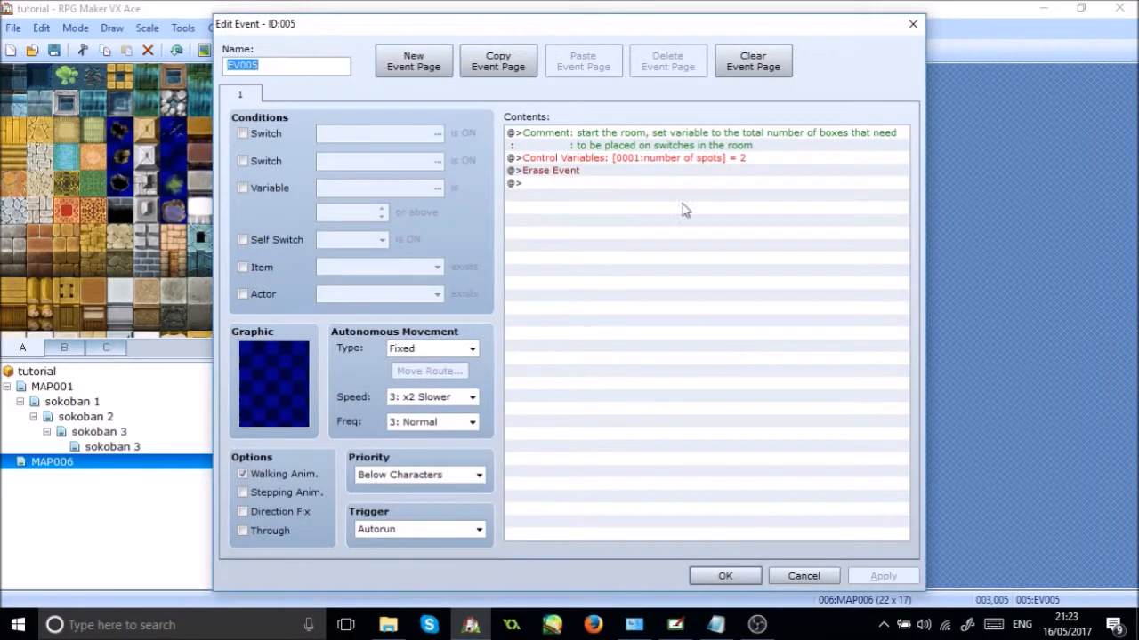
pyautogui.click(729, 578)
# Playtest the map from a new game and walk the hero through the corridor to below the right statue
pyautogui.click(624, 51)
pyautogui.press('Return')
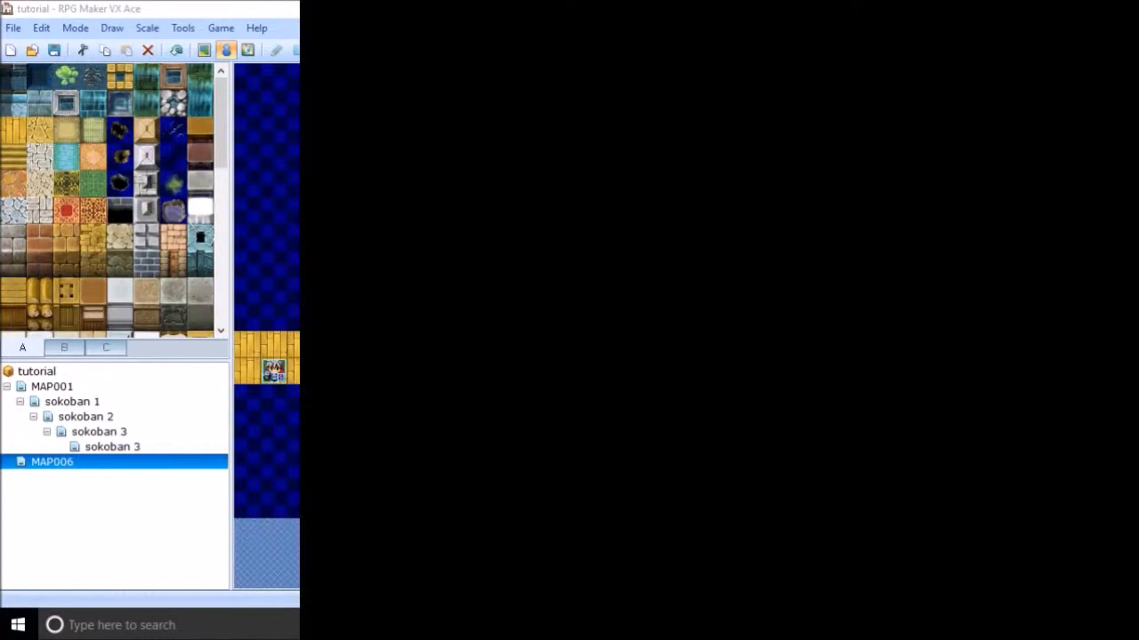
pyautogui.press('Right')
pyautogui.press('Right')
pyautogui.press('Right')
pyautogui.press('Right')
pyautogui.press('Right')
pyautogui.press('Right')
pyautogui.press('Right')
pyautogui.press('Right')
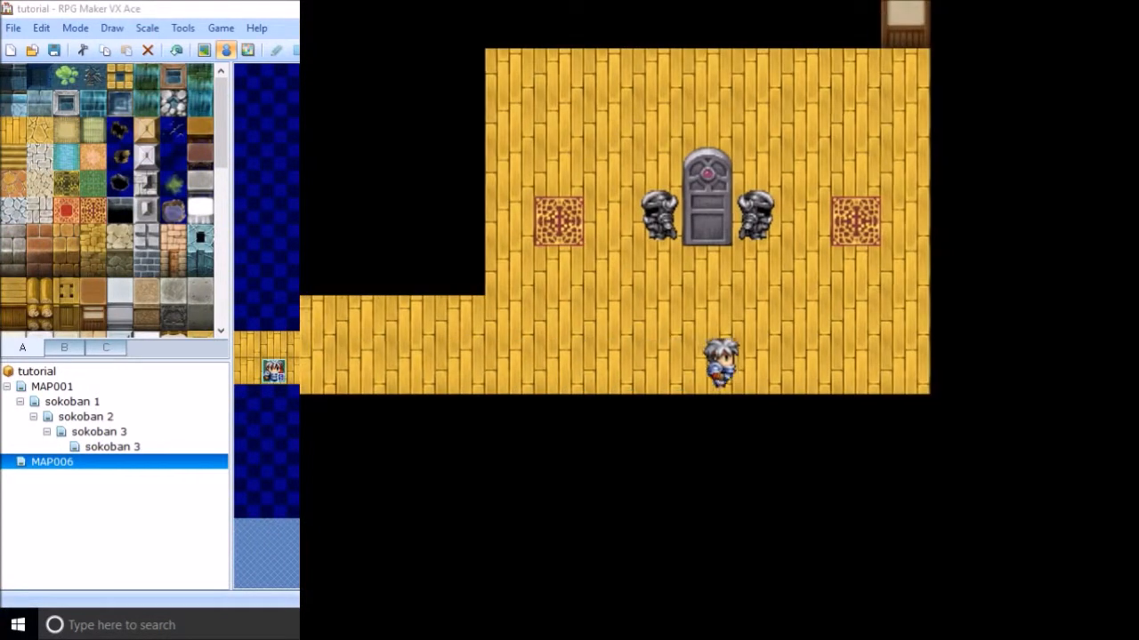
# Push the right statue up one tile and left behind the door until it stands above the left marked tile
pyautogui.press('Up')
pyautogui.press('Up')
pyautogui.press('Up')
pyautogui.press('Up')
pyautogui.press('Left')
pyautogui.press('Left')
pyautogui.press('Left')
pyautogui.press('Left')
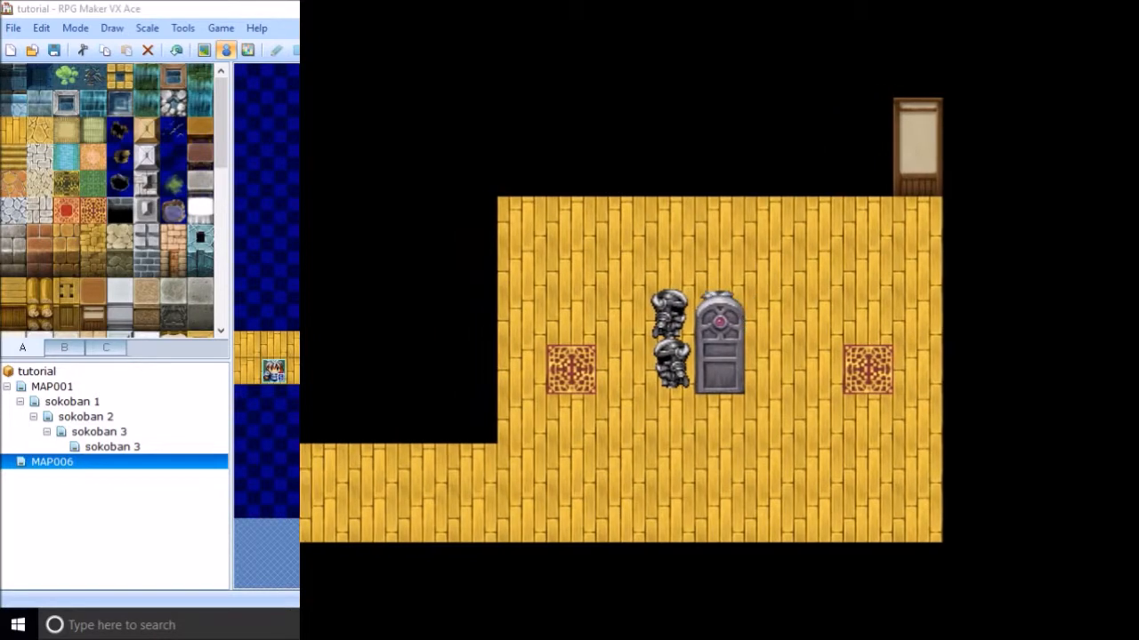
pyautogui.press('Left')
# Walk the hero above the statue and push it down onto the left marked tile
pyautogui.press('Up')
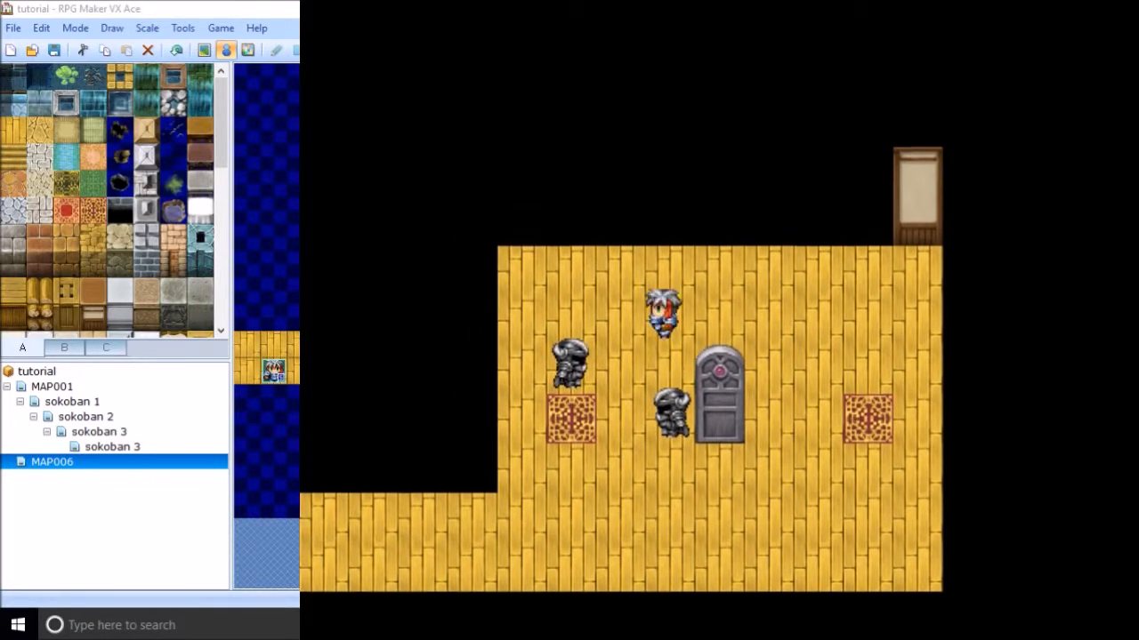
pyautogui.press('Left')
pyautogui.press('Left')
pyautogui.press('Down')
# Push the statue beside the door down one tile and walk the hero around to its left side
pyautogui.press('Right')
pyautogui.press('Right')
pyautogui.press('Down')
pyautogui.press('Down')
pyautogui.press('Down')
pyautogui.press('Left')
pyautogui.press('Down')
# Push the second statue right past the door and up onto the right marked tile
pyautogui.press('Right')
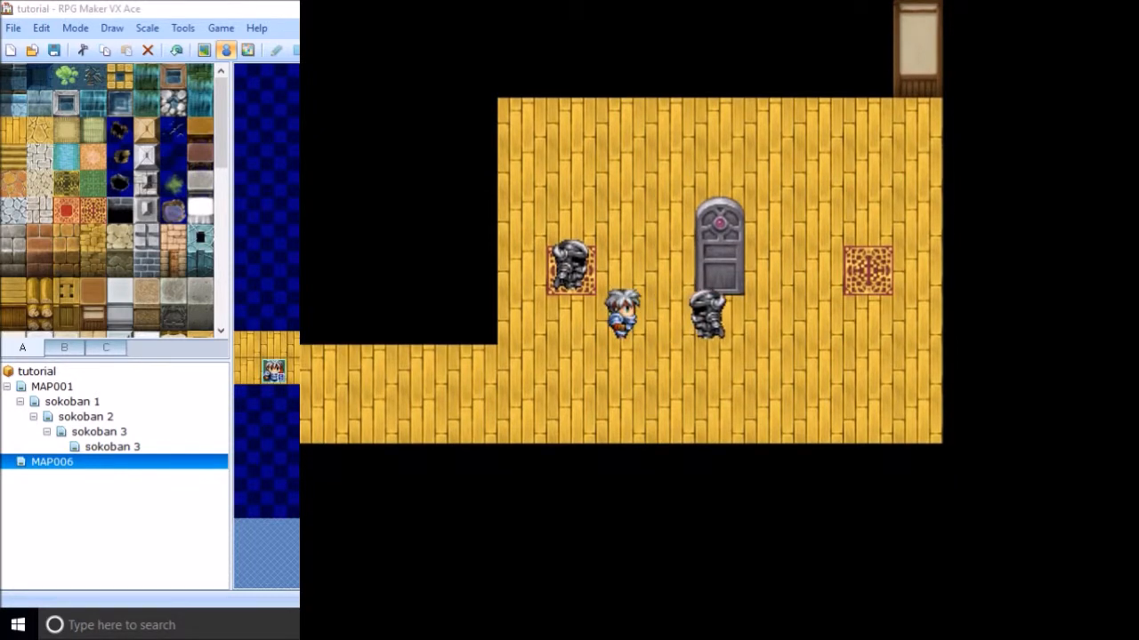
pyautogui.press('Right')
pyautogui.press('Right')
pyautogui.press('Right')
pyautogui.press('Down')
pyautogui.press('Right')
pyautogui.press('Up')
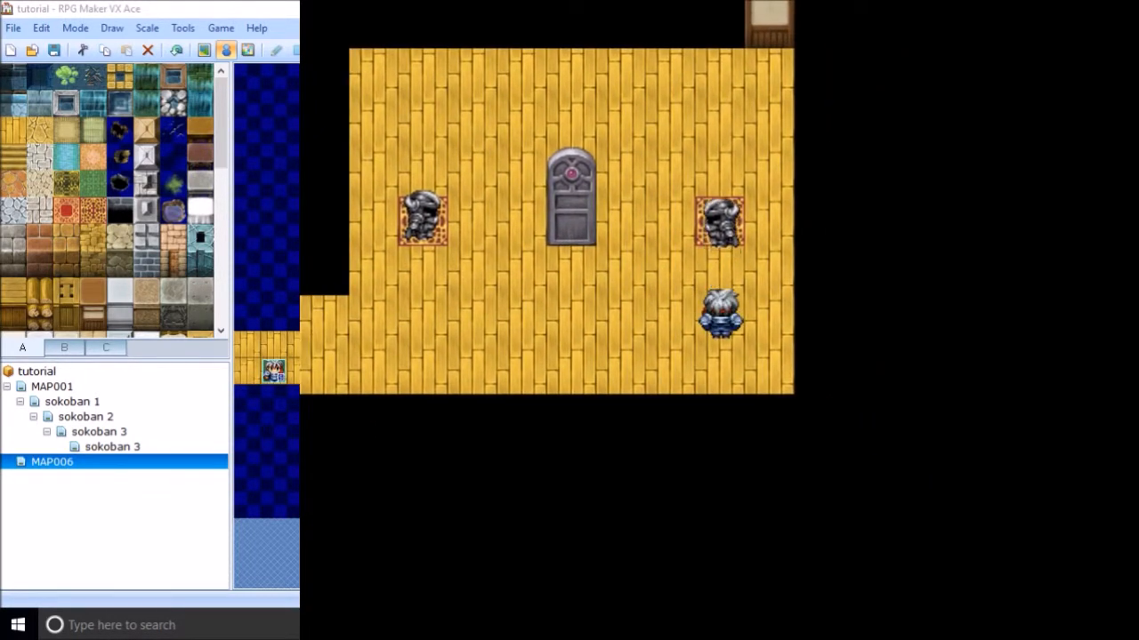
# Walk the hero around the orb and behind the door to check them, and quit the playtest
pyautogui.press('Up')
pyautogui.press('Left')
pyautogui.press('Left')
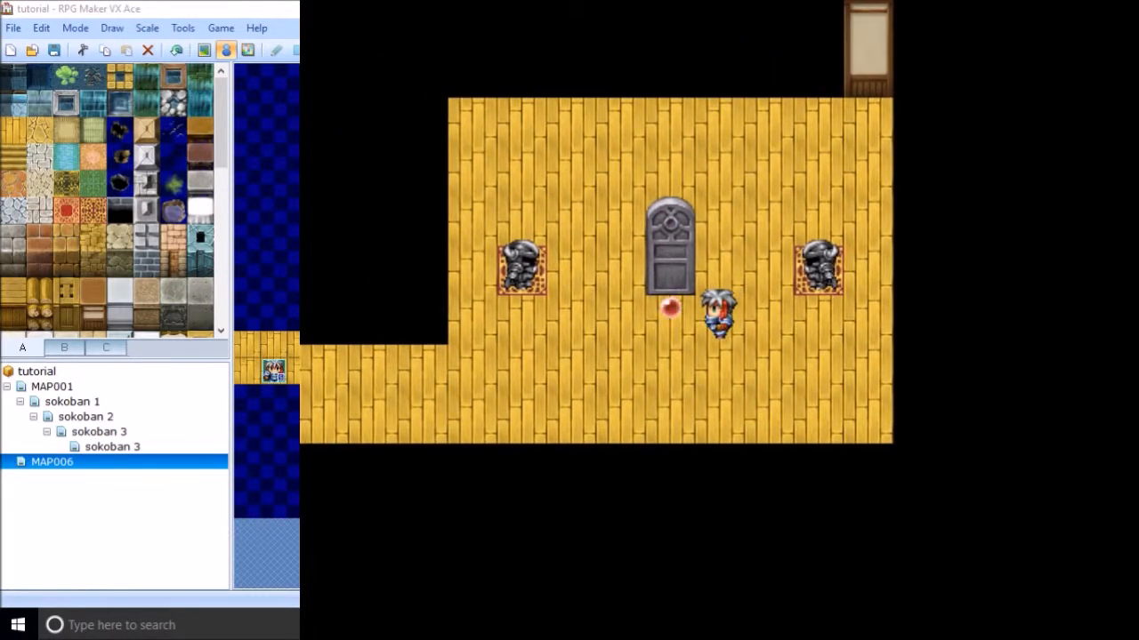
pyautogui.press('Up')
pyautogui.press('Up')
pyautogui.press('Left')
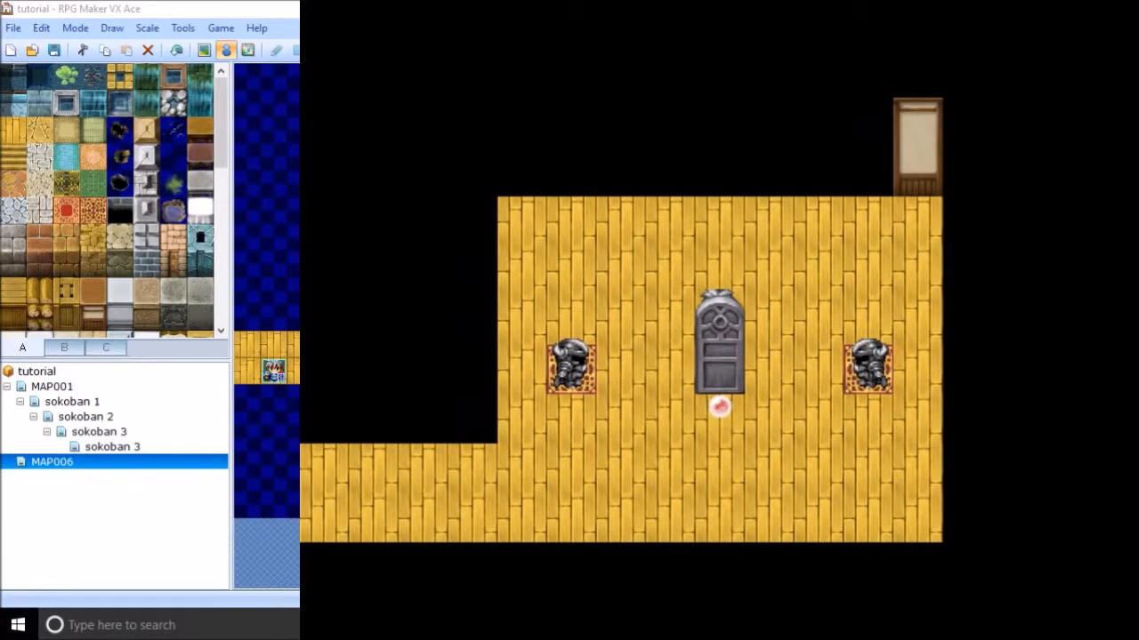
pyautogui.press('Right')
pyautogui.press('Down')
pyautogui.press('Down')
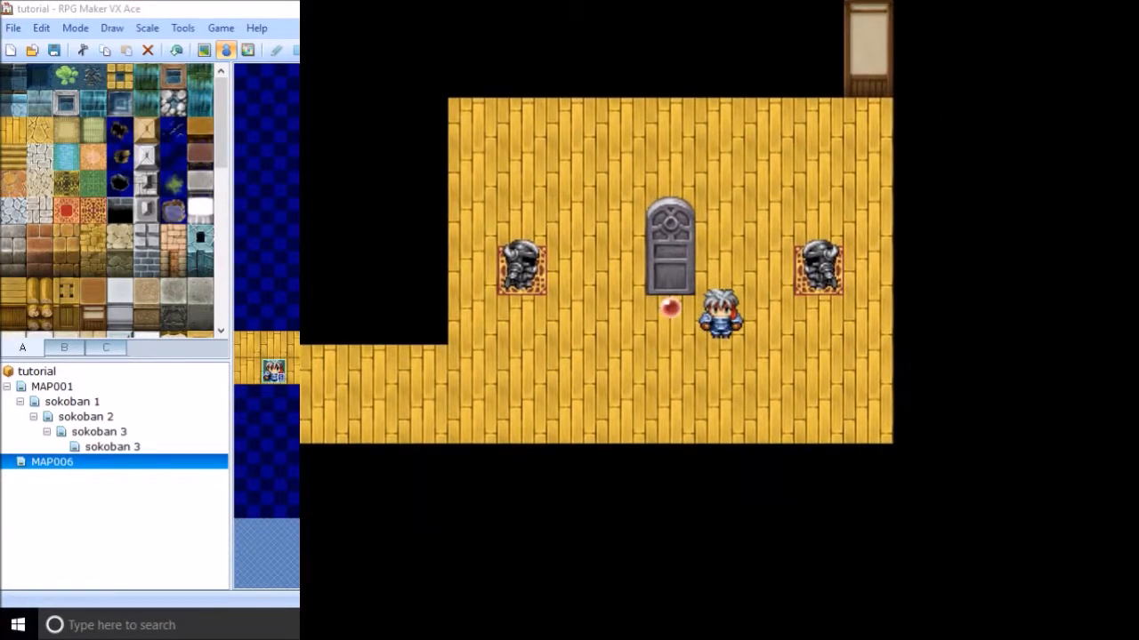
pyautogui.hotkey('alt', 'F4')
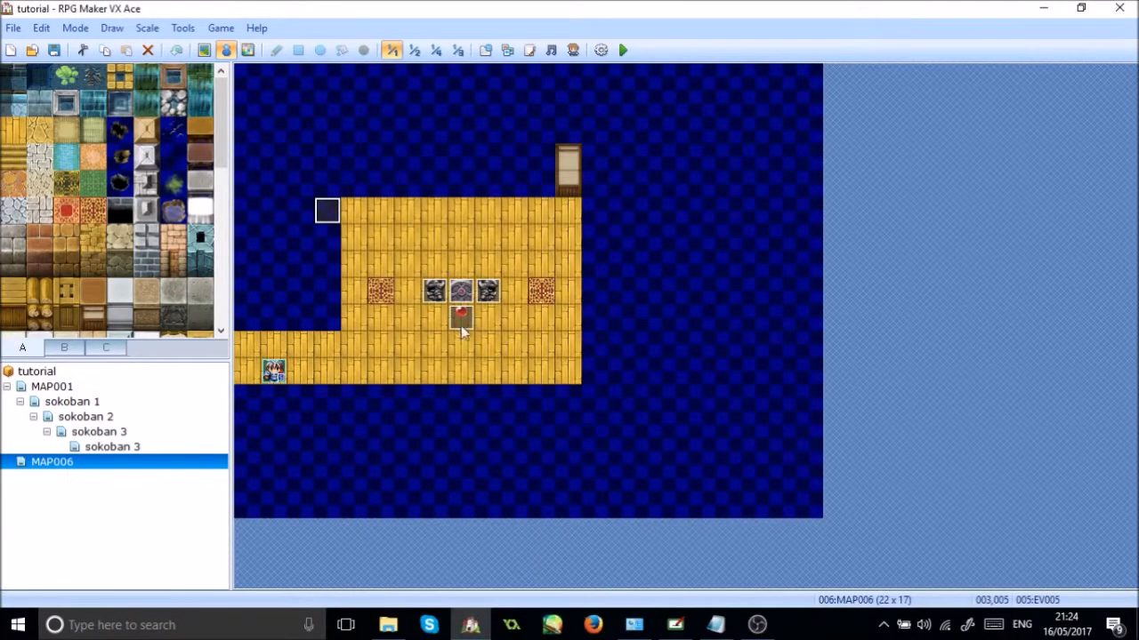
# Move the orb event to tile 008,007 behind the door and duplicate its first event page as page 2
pyautogui.moveTo(457, 321); pyautogui.dragTo(460, 270)
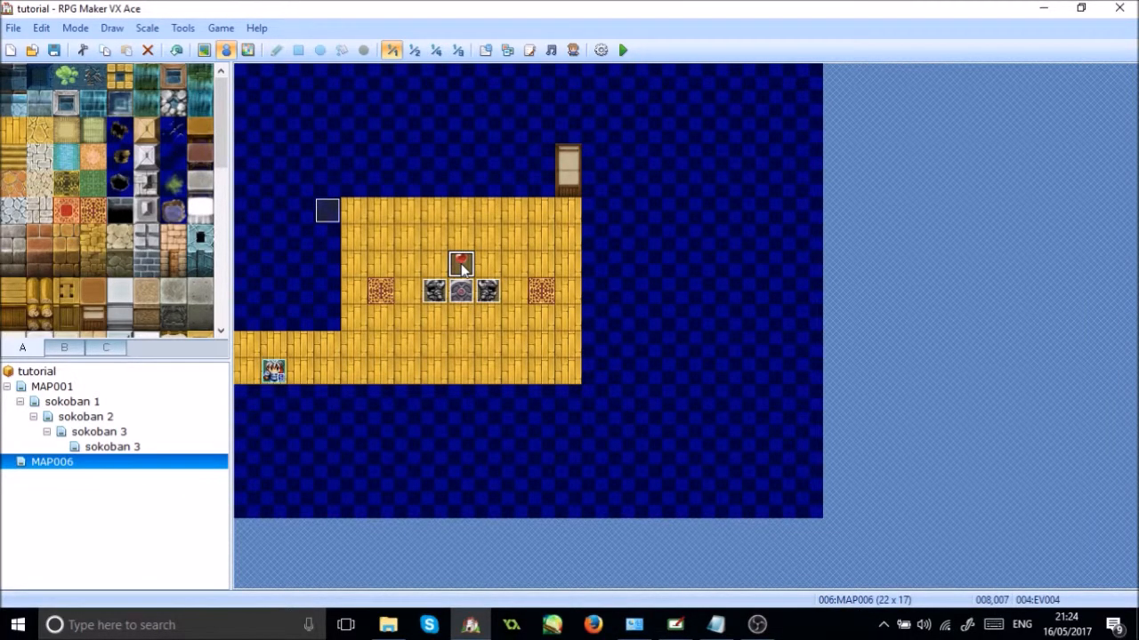
pyautogui.doubleClick(461, 265)
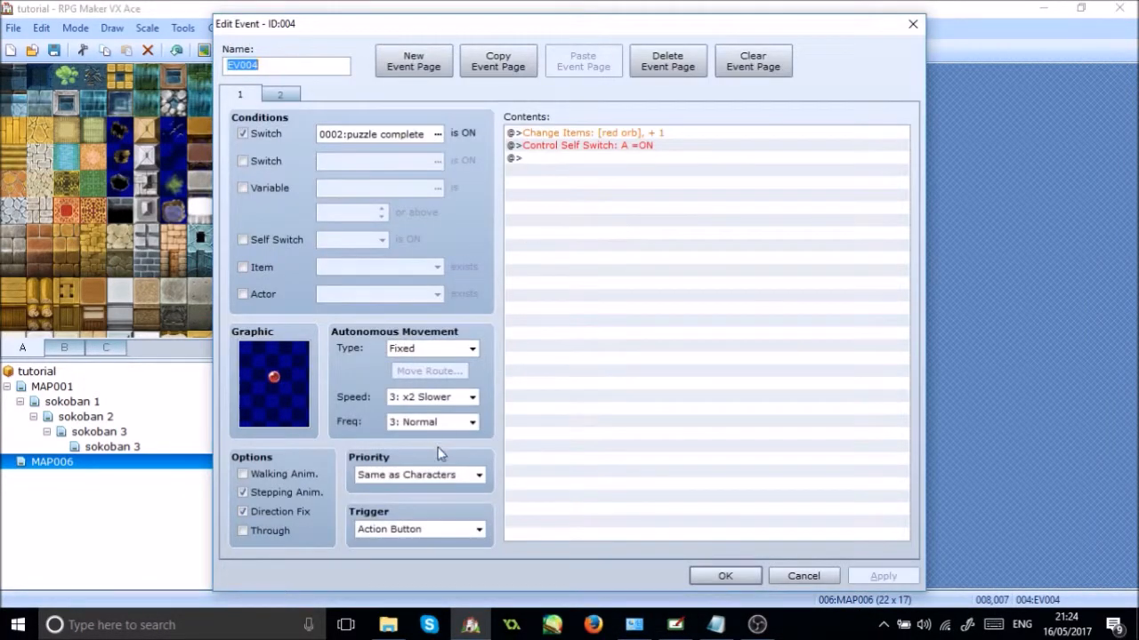
pyautogui.click(497, 67)
pyautogui.click(570, 62)
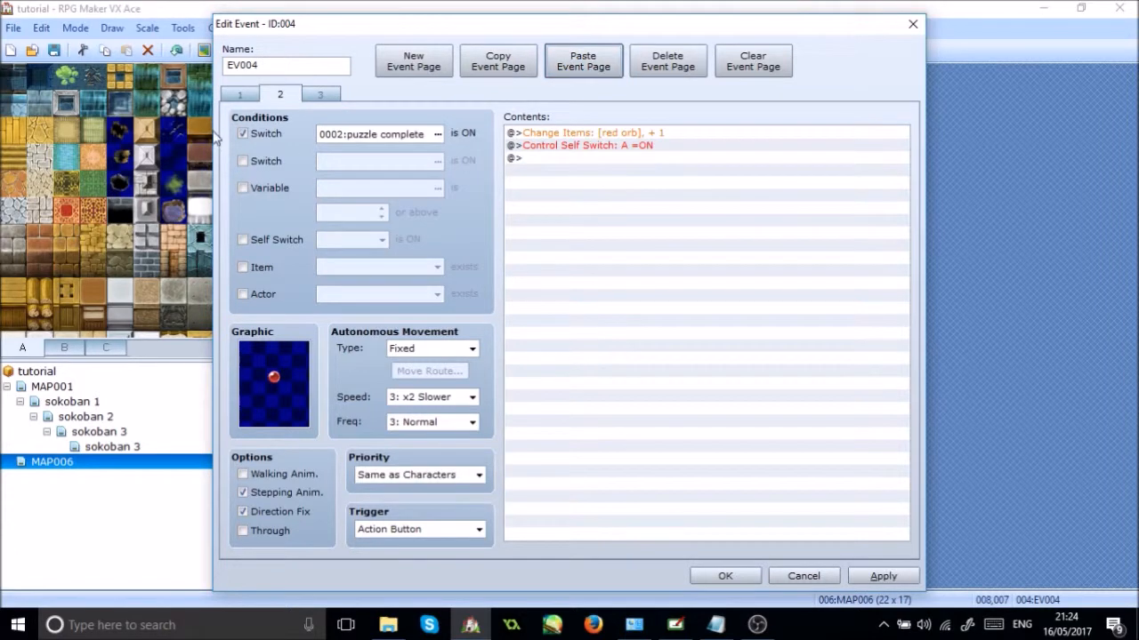
# Make page 2 of the orb event require self switch B to be ON
pyautogui.click(240, 98)
pyautogui.click(273, 96)
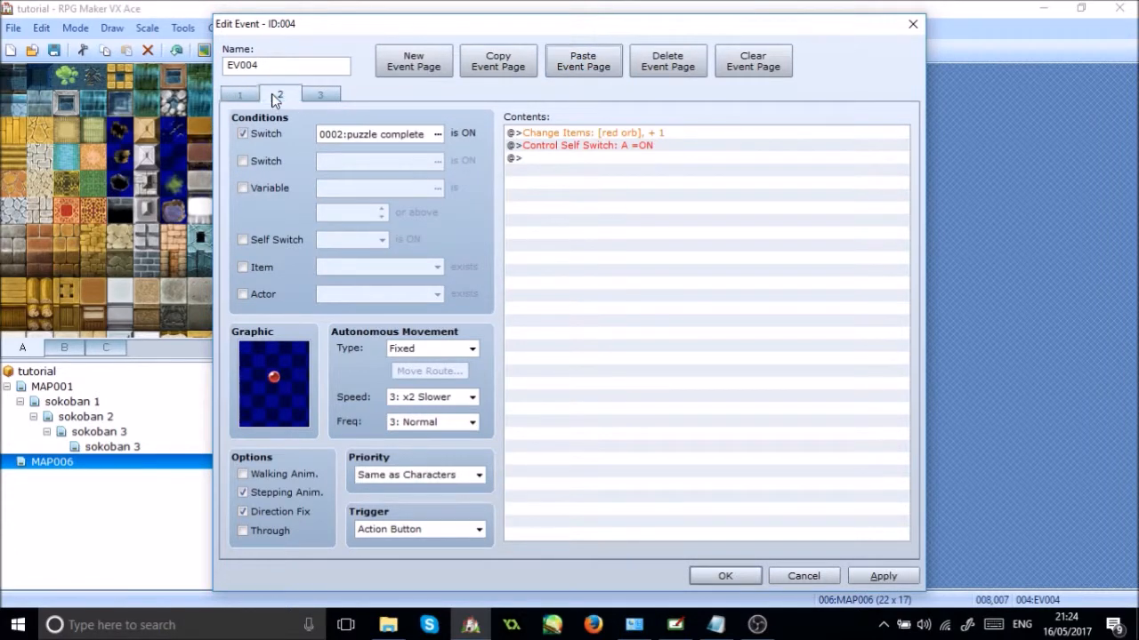
pyautogui.click(241, 240)
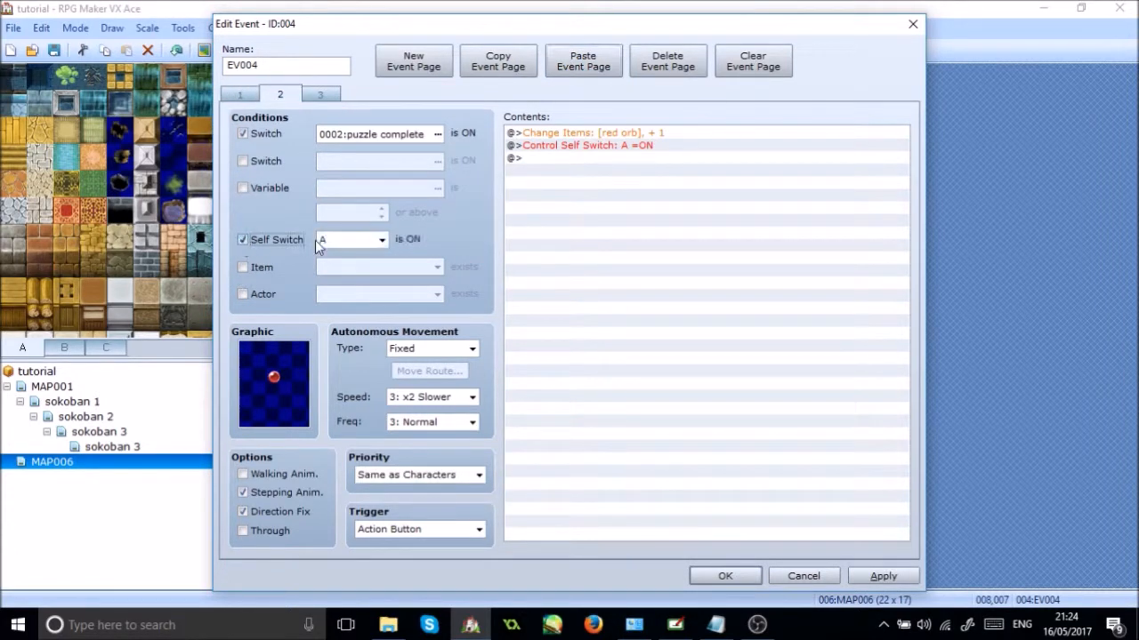
pyautogui.click(374, 239)
pyautogui.click(354, 269)
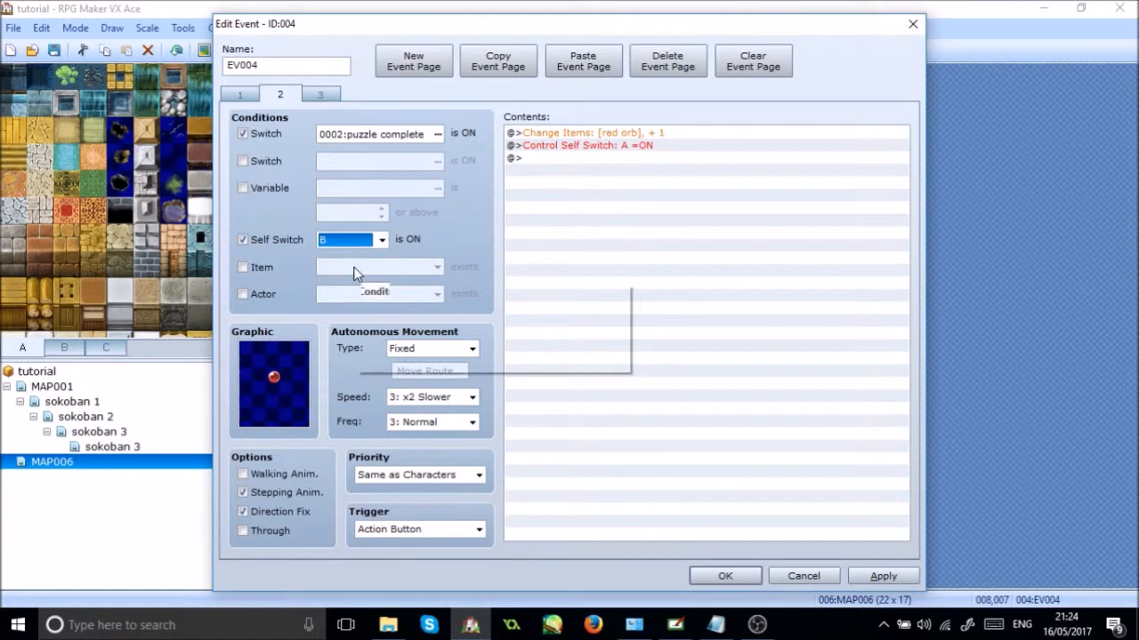
# On the orb event's first page, delete the red orb item change and make the self switch command turn B ON
pyautogui.click(238, 95)
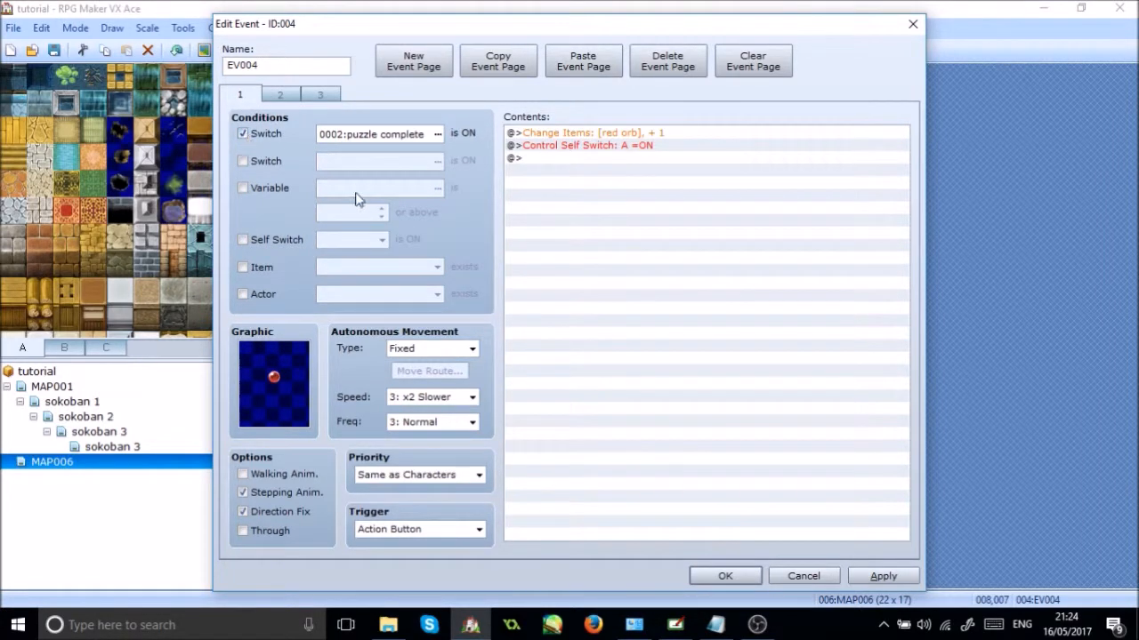
pyautogui.click(580, 134)
pyautogui.press('Delete')
pyautogui.doubleClick(580, 134)
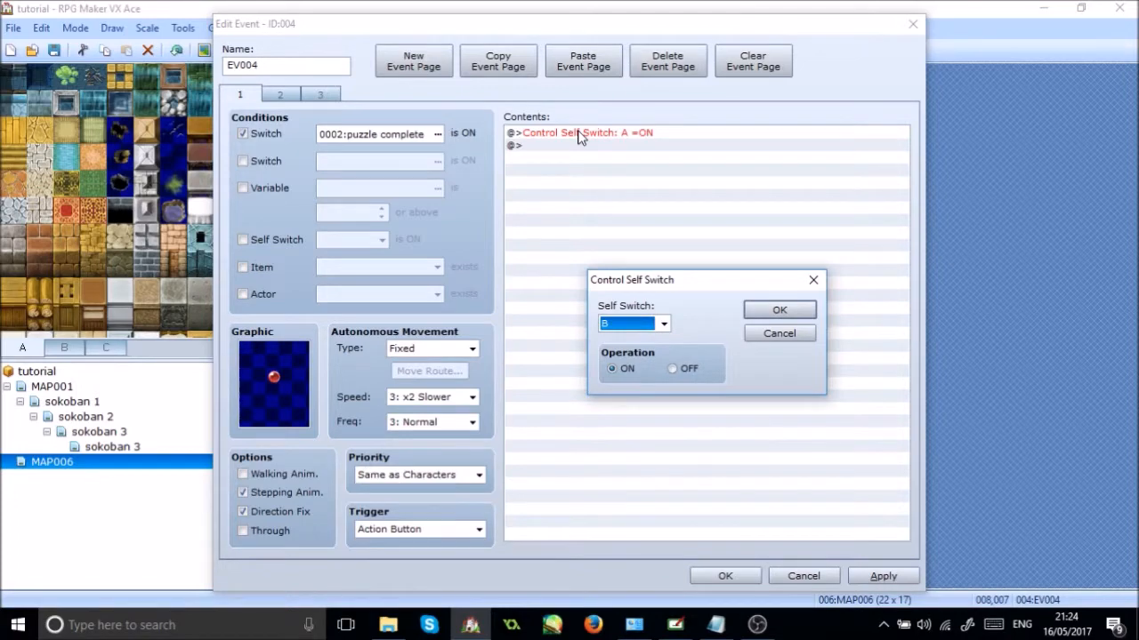
pyautogui.press('Return')
# Insert a move route for this event with a jump of +0,+2 before the self switch command, and save the event
pyautogui.press('Insert')
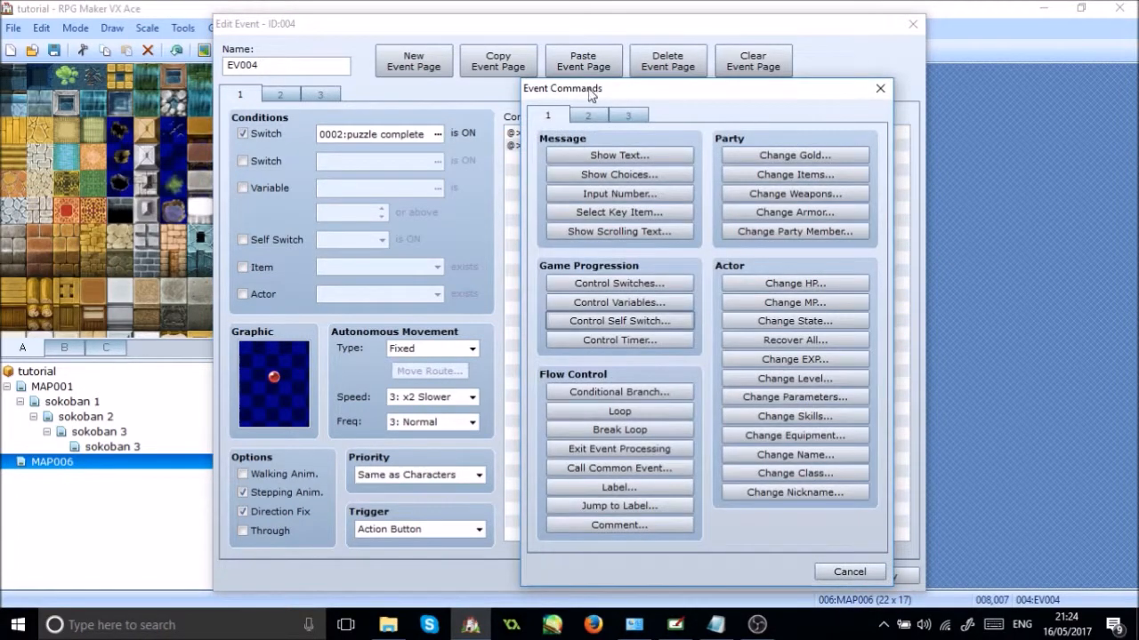
pyautogui.click(591, 115)
pyautogui.click(622, 233)
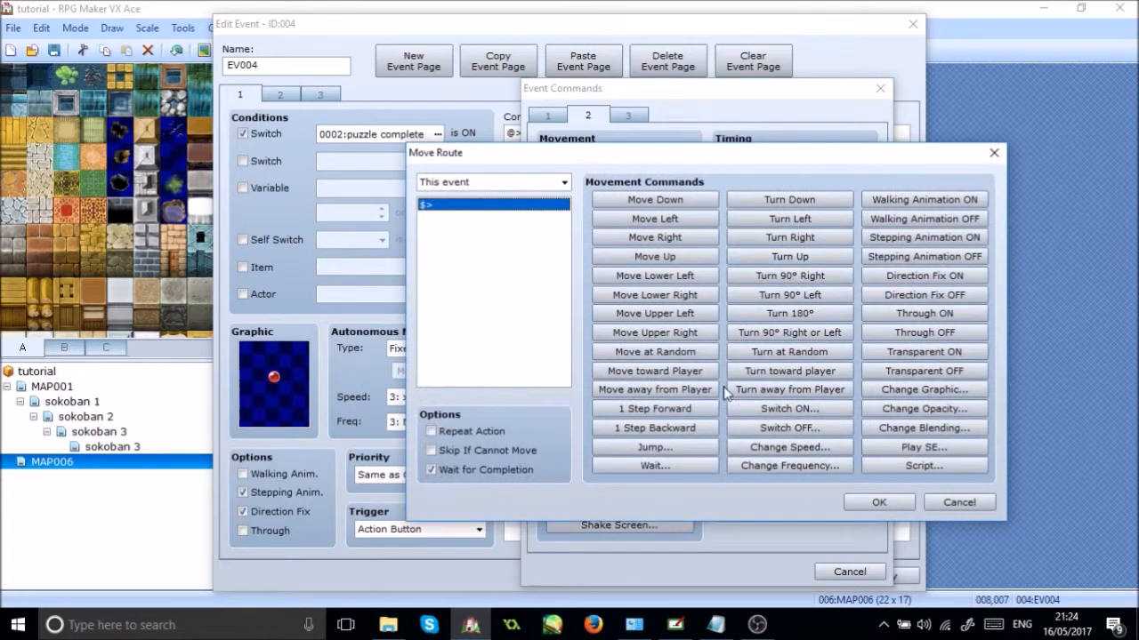
pyautogui.click(656, 447)
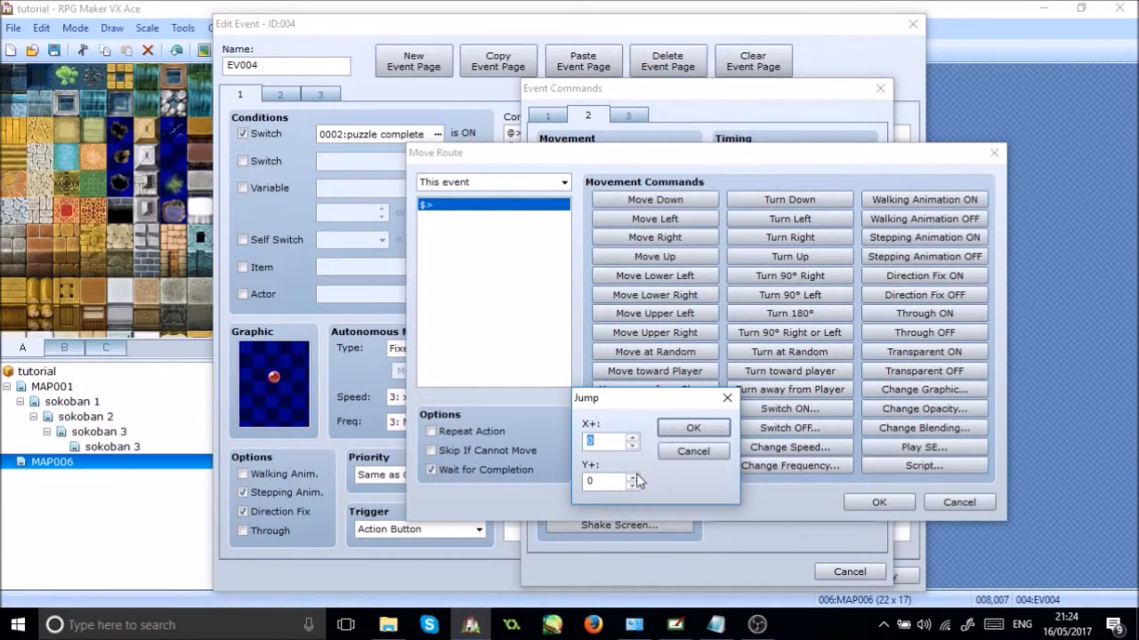
pyautogui.click(693, 428)
pyautogui.click(885, 502)
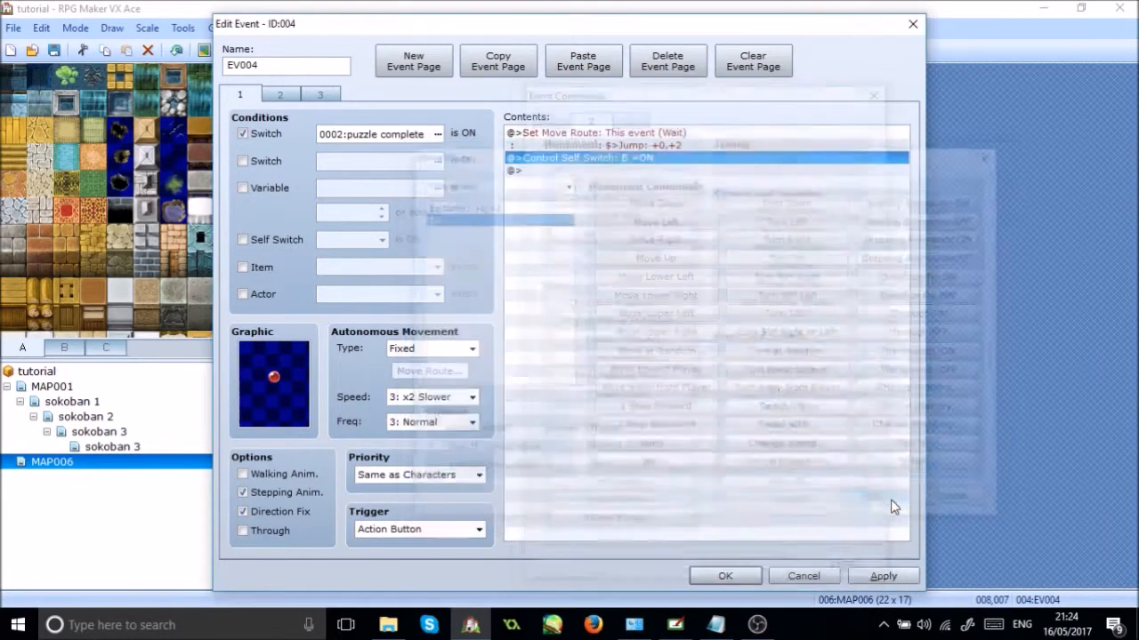
pyautogui.click(723, 576)
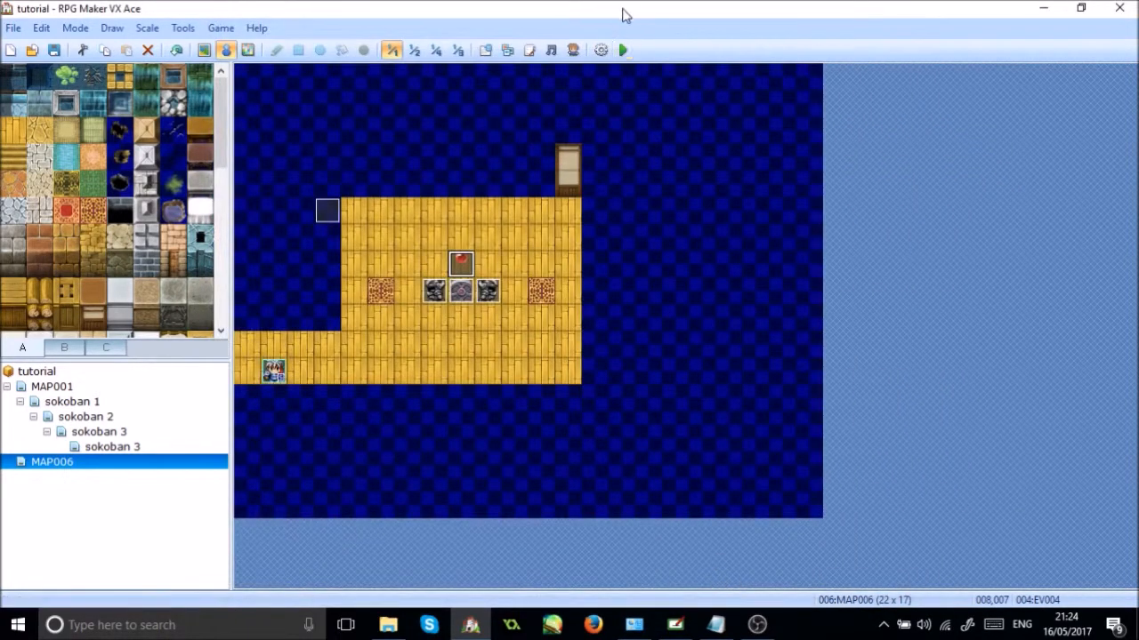
# Playtest the map from a new game, walk the hero into the room, and push the left statue up one tile
pyautogui.click(625, 52)
pyautogui.press('Return')
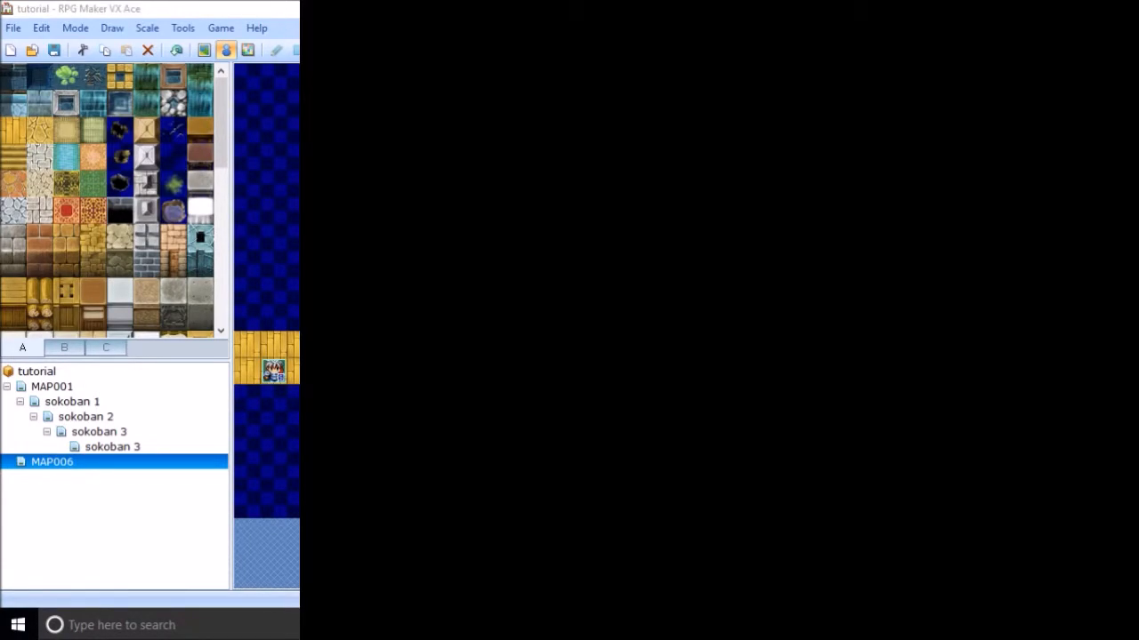
pyautogui.press('Return')
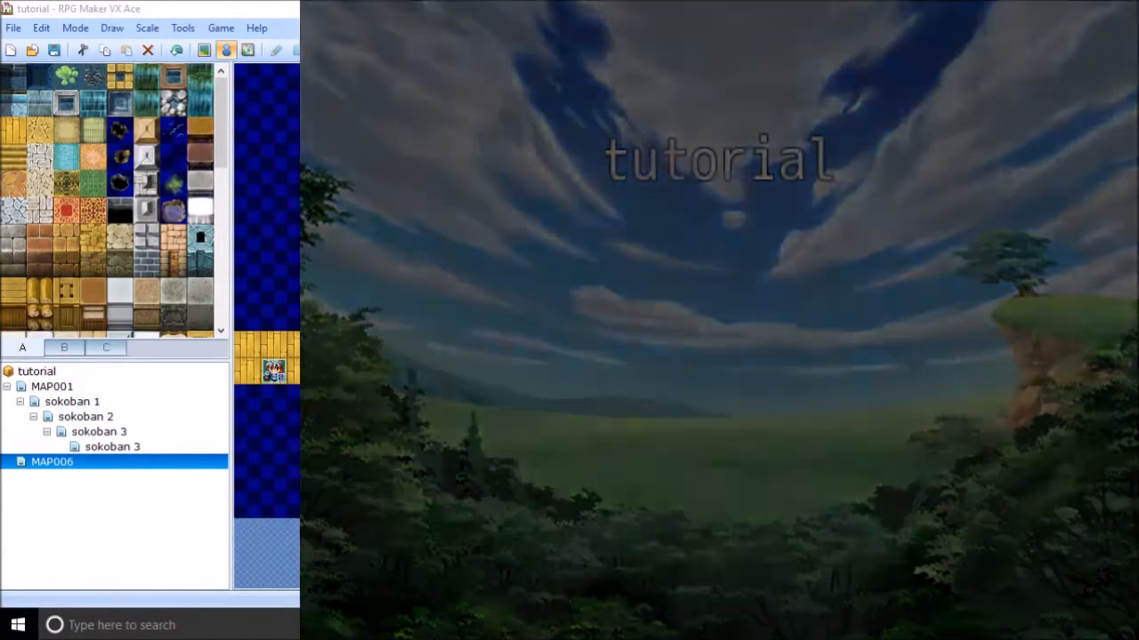
pyautogui.press('Right')
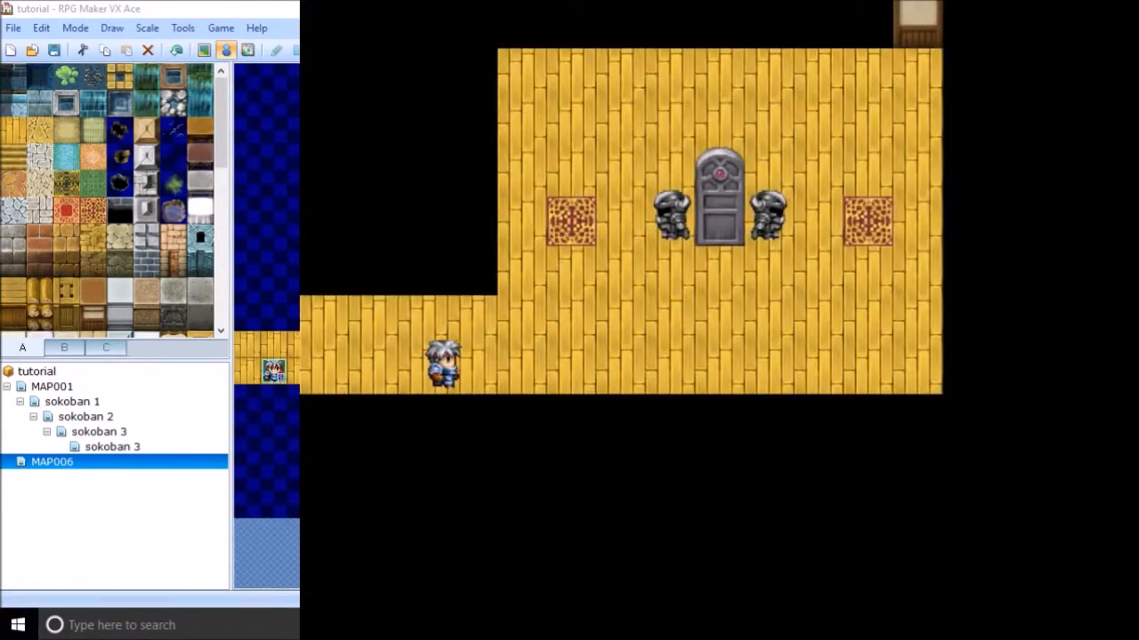
pyautogui.press('Up')
pyautogui.press('Up')
# Push the raised left statue right behind the door until it stands above the right marked tile
pyautogui.press('Left')
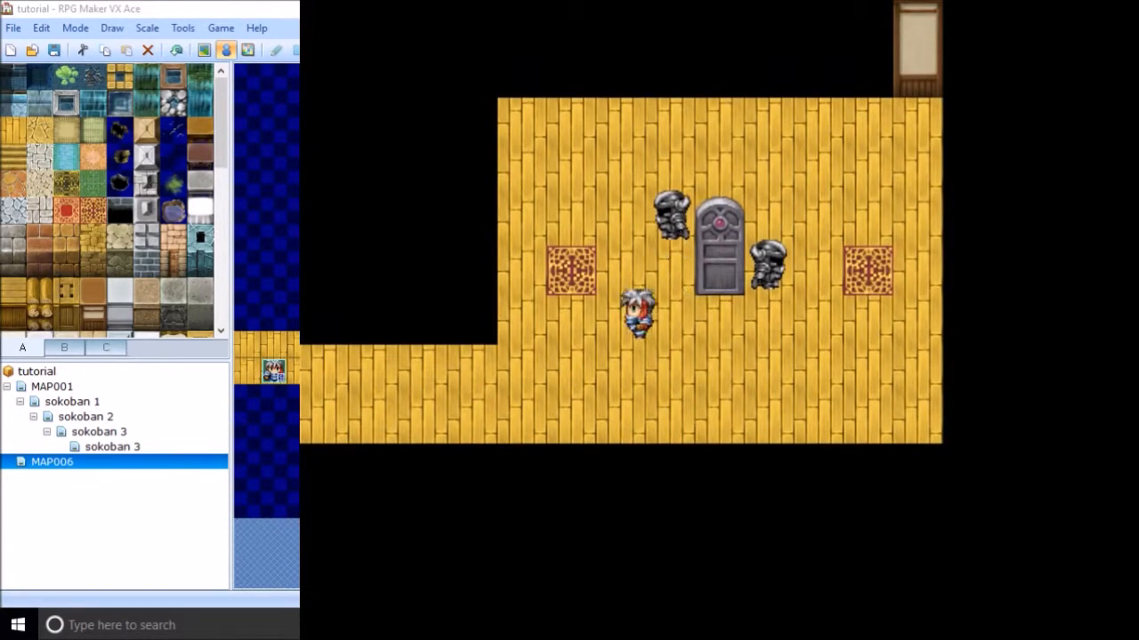
pyautogui.press('Up')
pyautogui.press('Right')
pyautogui.press('Right')
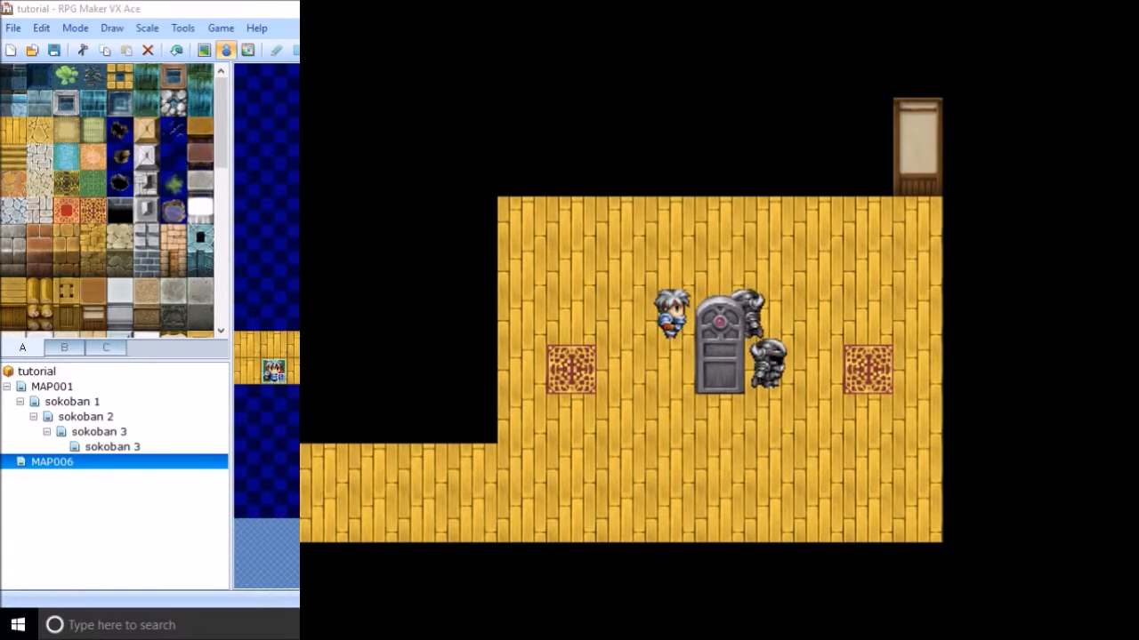
pyautogui.press('Right')
pyautogui.press('Right')
pyautogui.press('Right')
pyautogui.press('Right')
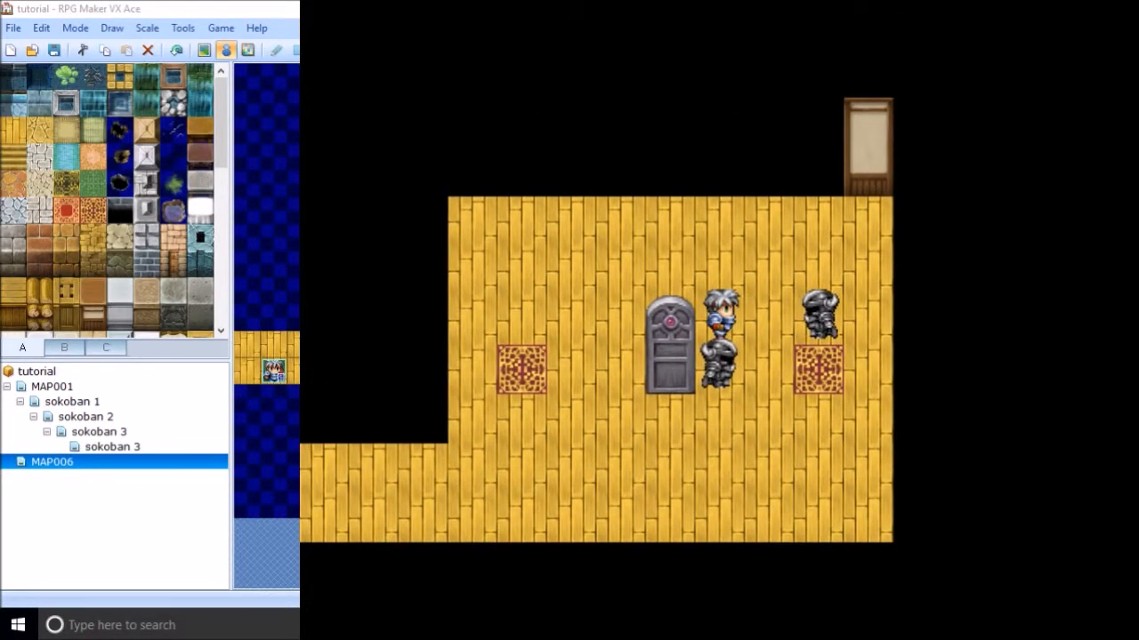
# Push that statue down onto the right marked tile, and push the other statue down and left past the door
pyautogui.press('Up')
pyautogui.press('Left')
pyautogui.press('Down')
pyautogui.press('Left')
pyautogui.press('Left')
pyautogui.press('Right')
pyautogui.press('Down')
pyautogui.press('Down')
pyautogui.press('Left')
pyautogui.press('Left')
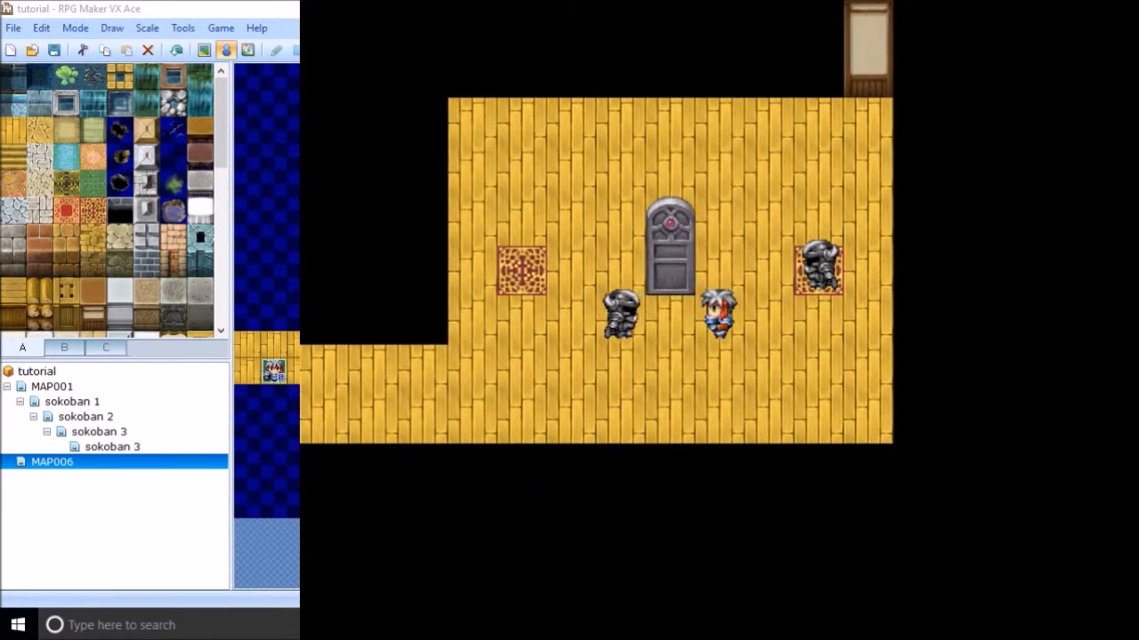
# Push the remaining statue left until it is below the left marked tile and up onto it
pyautogui.press('Left')
pyautogui.press('Left')
pyautogui.press('Down')
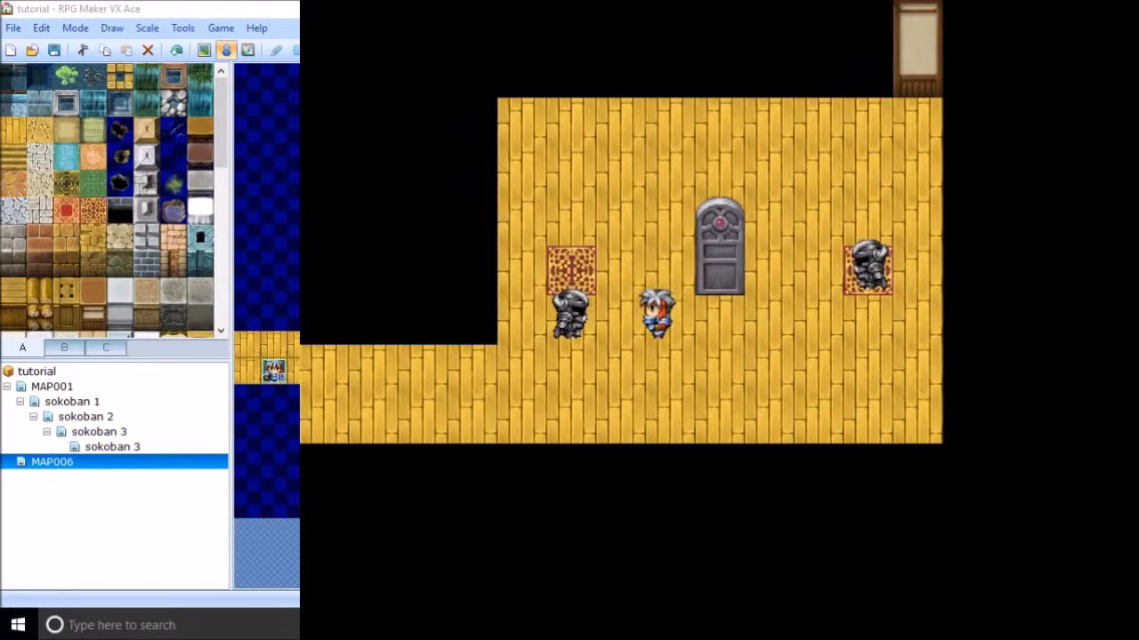
pyautogui.press('Left')
pyautogui.press('Left')
pyautogui.press('Up')
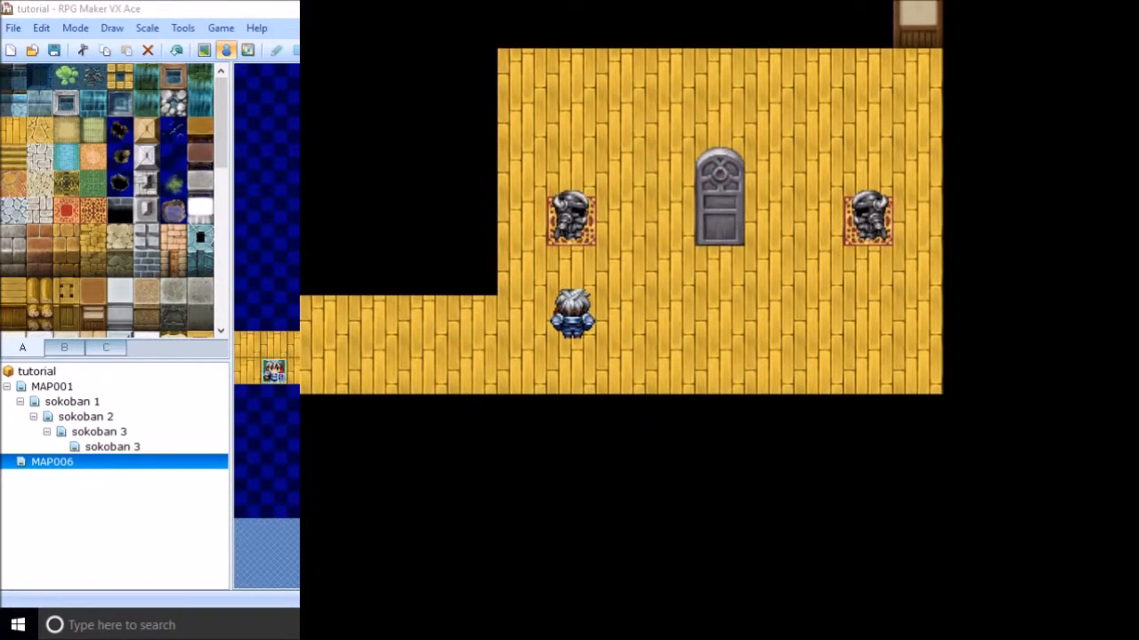
# Walk the hero around the door's left side and back to the tile directly below the door
pyautogui.press('Right')
pyautogui.press('Right')
pyautogui.press('Up')
pyautogui.press('Up')
pyautogui.press('Up')
pyautogui.press('Down')
pyautogui.press('Down')
pyautogui.press('Down')
pyautogui.press('Right')
pyautogui.press('Up')
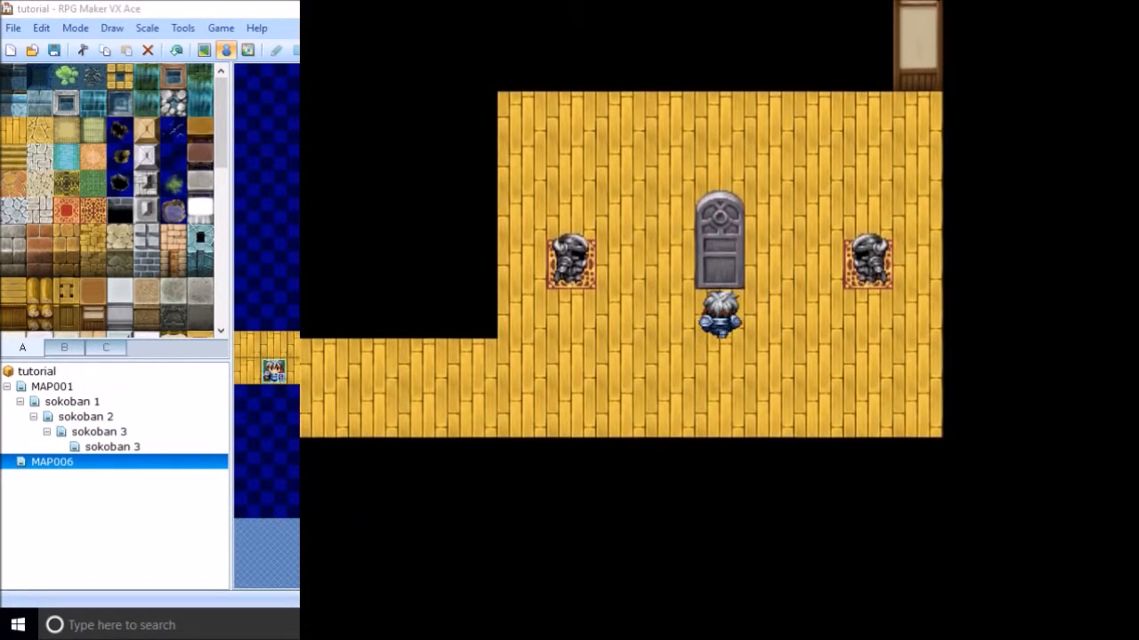
# Trigger the orb behind the door from its left side and walk the hero down to the left of its landing tile
pyautogui.press('Left')
pyautogui.press('Up')
pyautogui.press('Up')
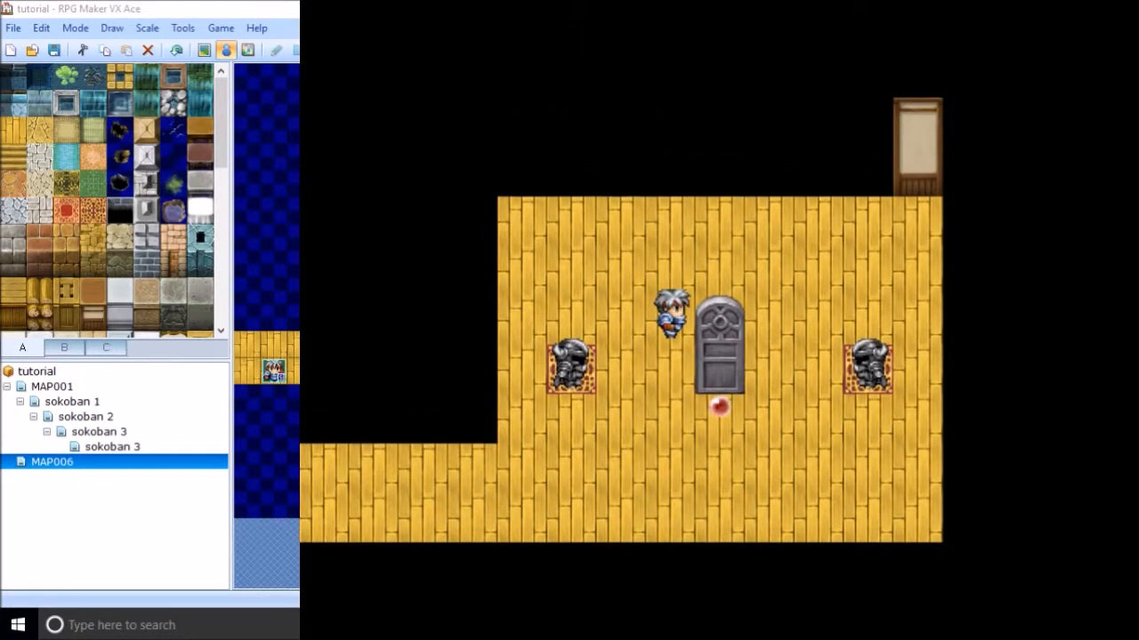
pyautogui.press('Down')
pyautogui.press('Down')
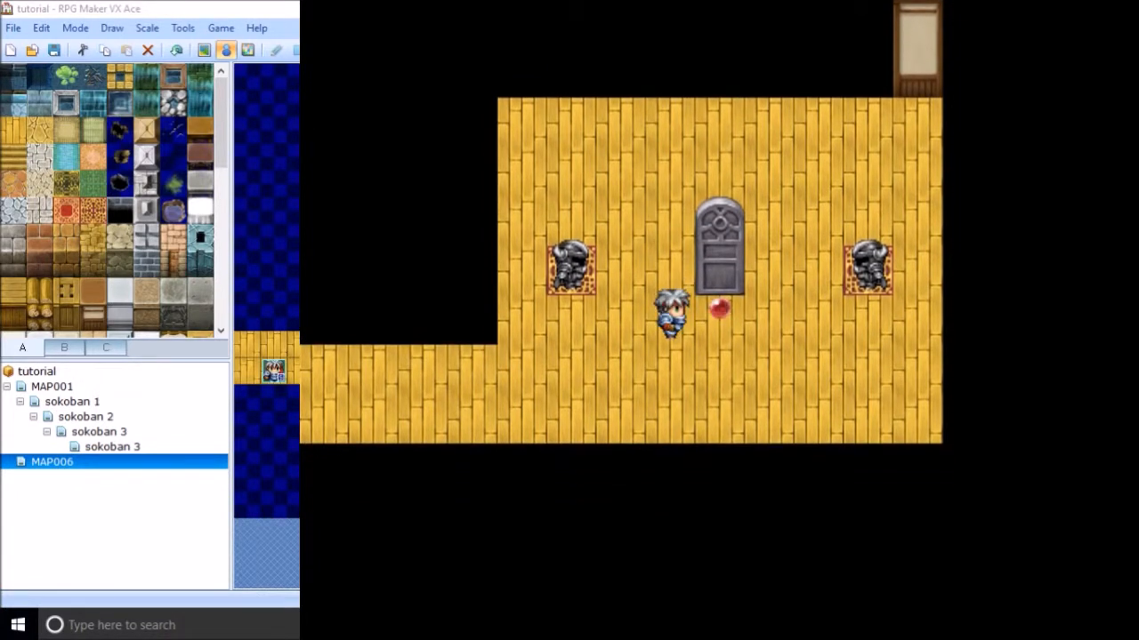
# End the playtest and set the first page of the red orb's event to the Autorun trigger and Above Characters priority
pyautogui.click(1123, 4)
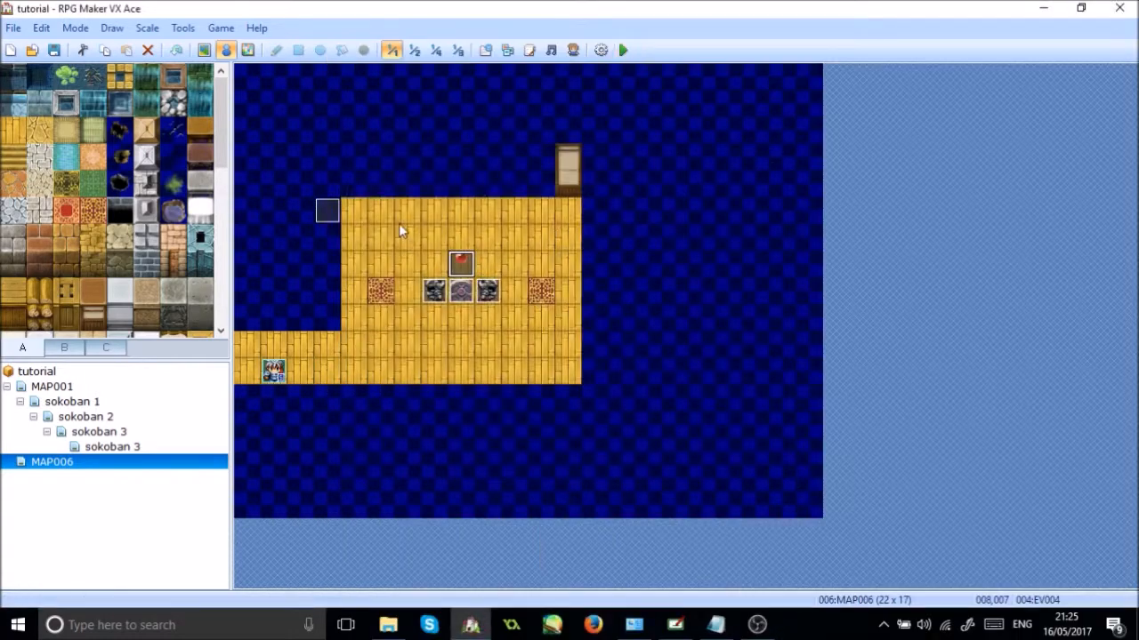
pyautogui.doubleClick(470, 268)
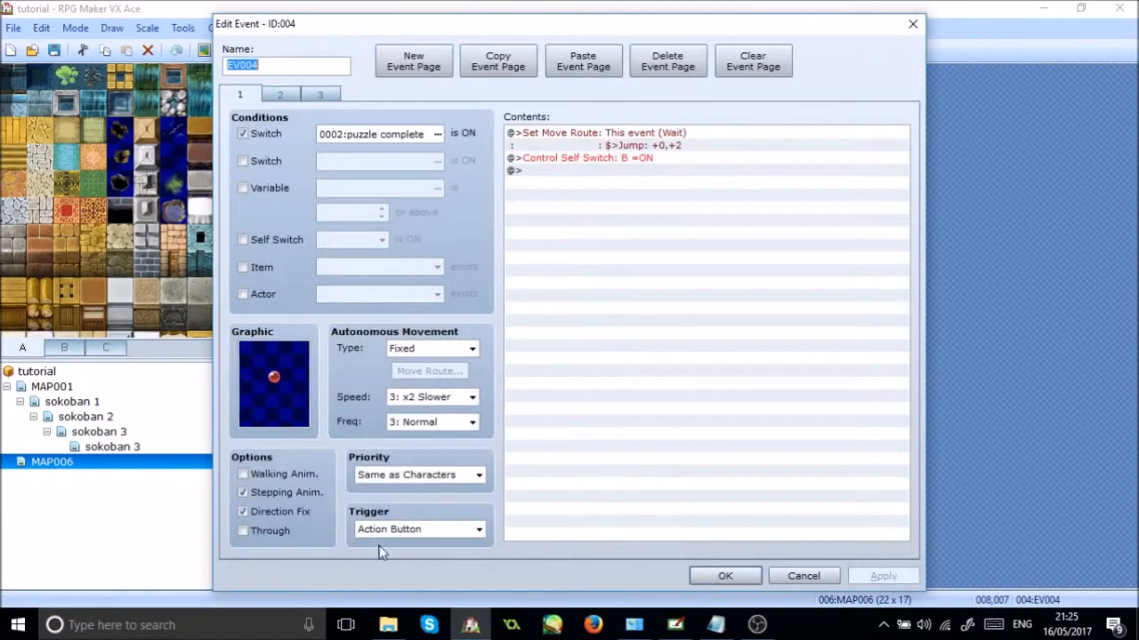
pyautogui.click(388, 531)
pyautogui.click(381, 587)
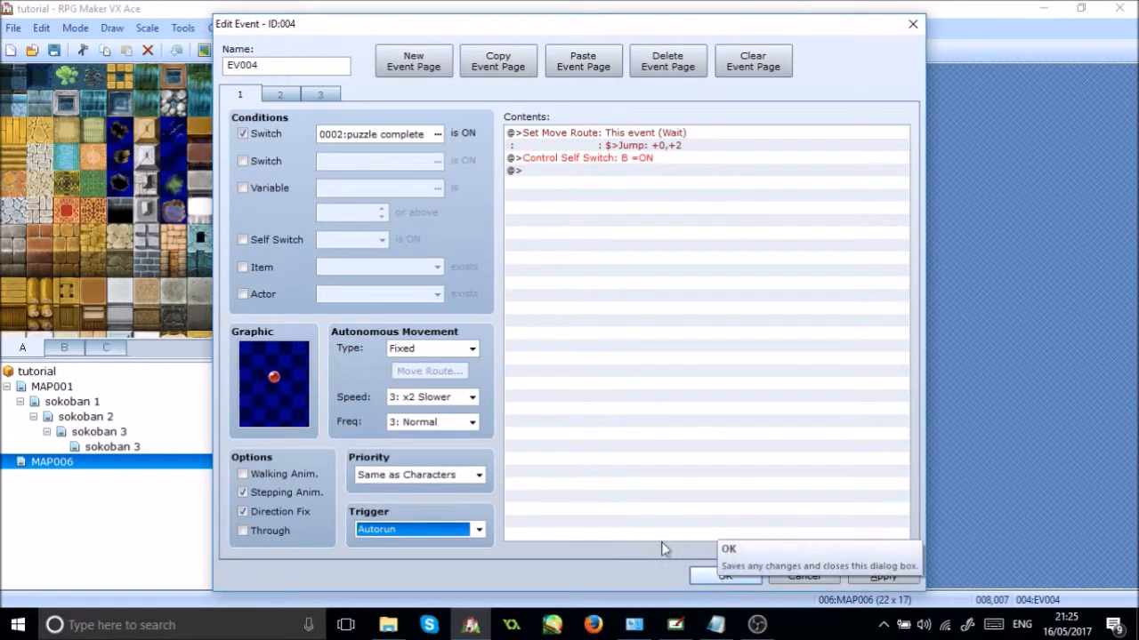
pyautogui.click(430, 478)
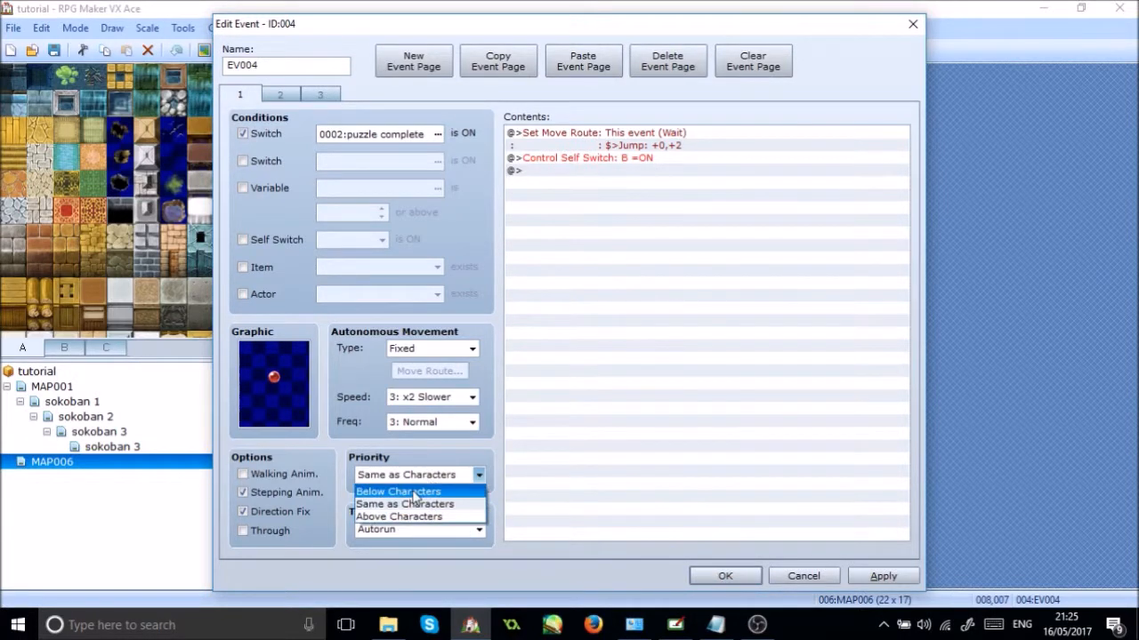
pyautogui.click(409, 516)
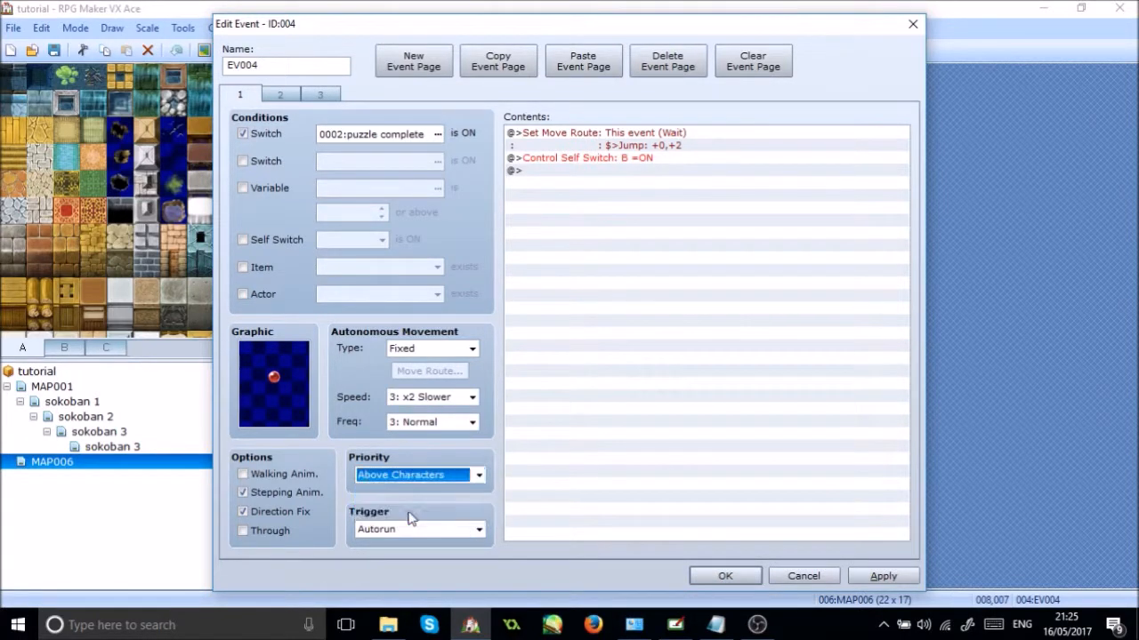
pyautogui.click(724, 574)
# Start a new playtest game and push the statue on the door's left side up one tile
pyautogui.click(623, 50)
pyautogui.press('Return')
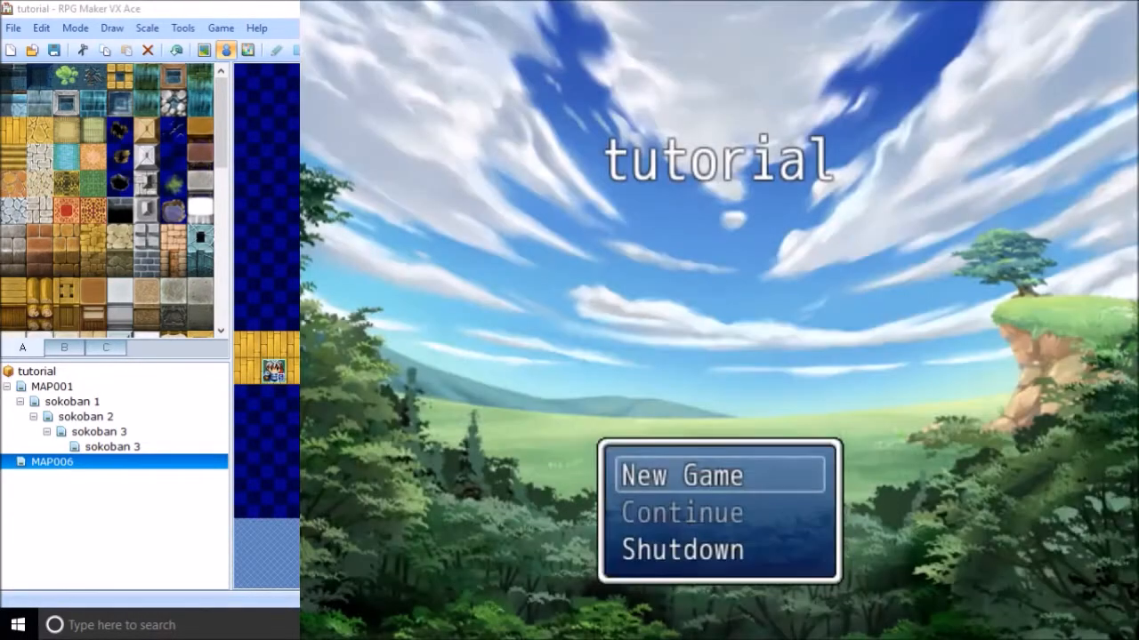
pyautogui.press('Return')
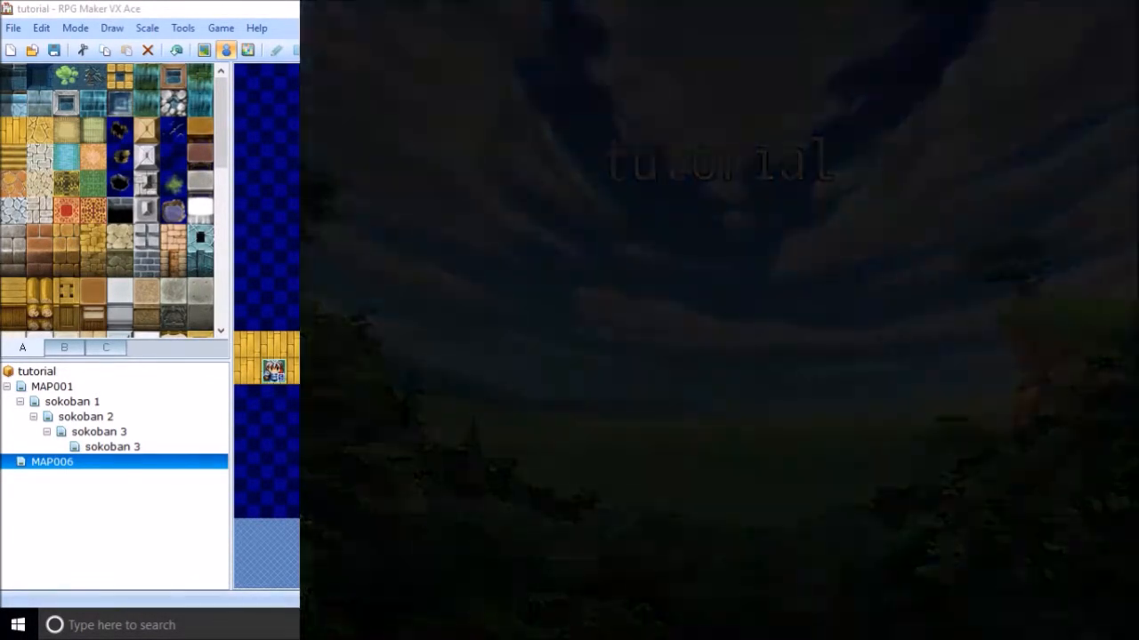
pyautogui.press('Right')
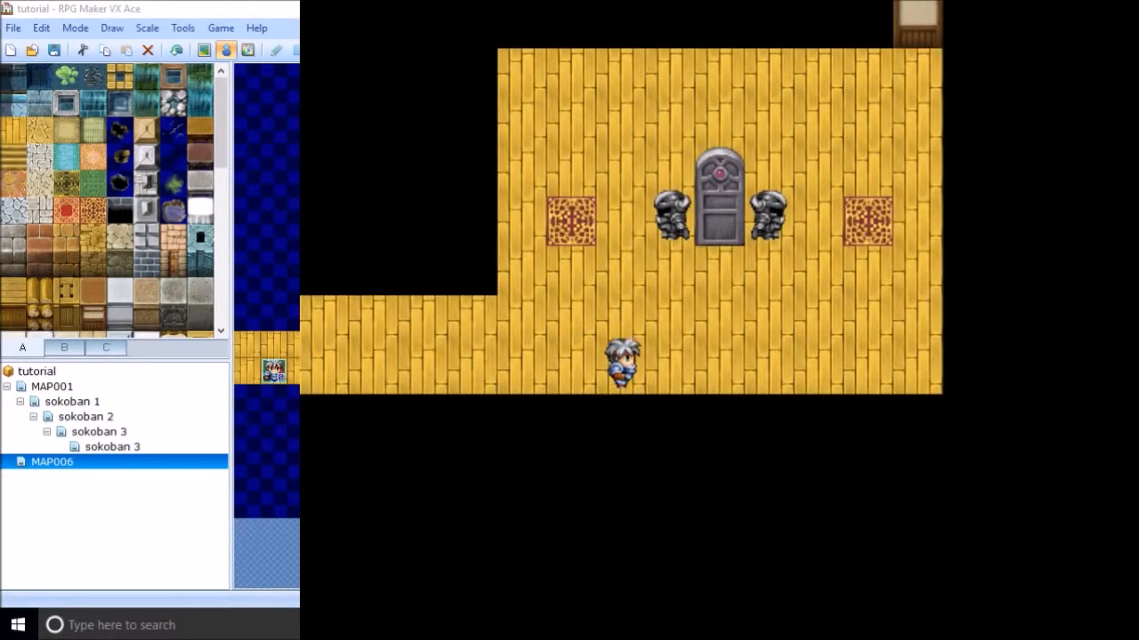
pyautogui.press('Up')
pyautogui.press('Left')
pyautogui.press('Up')
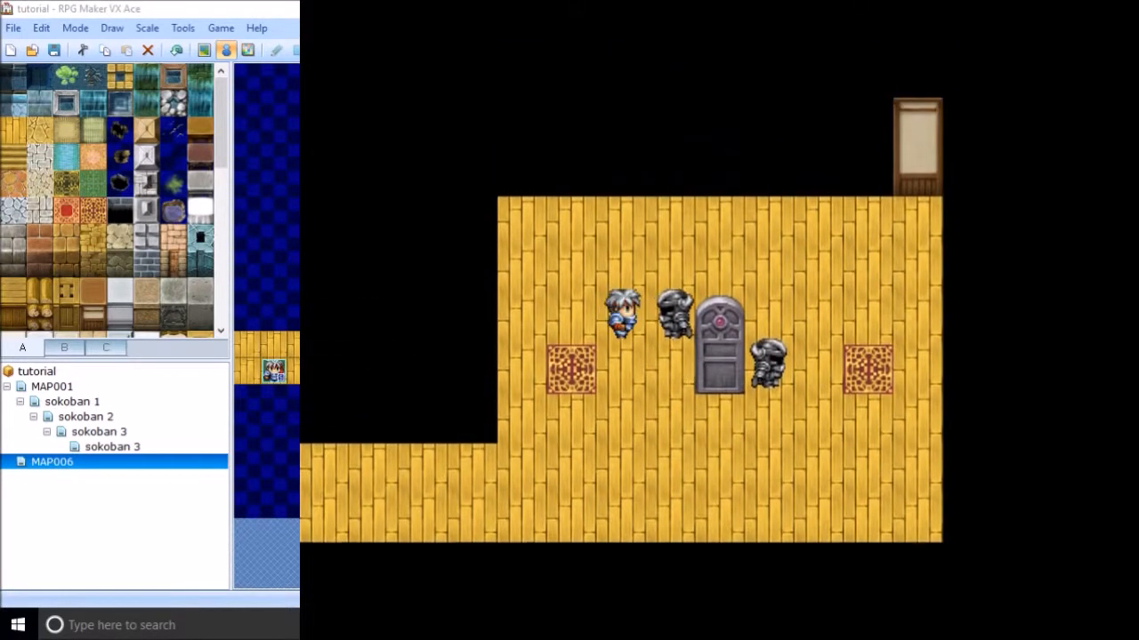
# Push that statue right, past the back of the door, and down onto the right marked tile
pyautogui.press('Right')
pyautogui.press('Right')
pyautogui.press('Right')
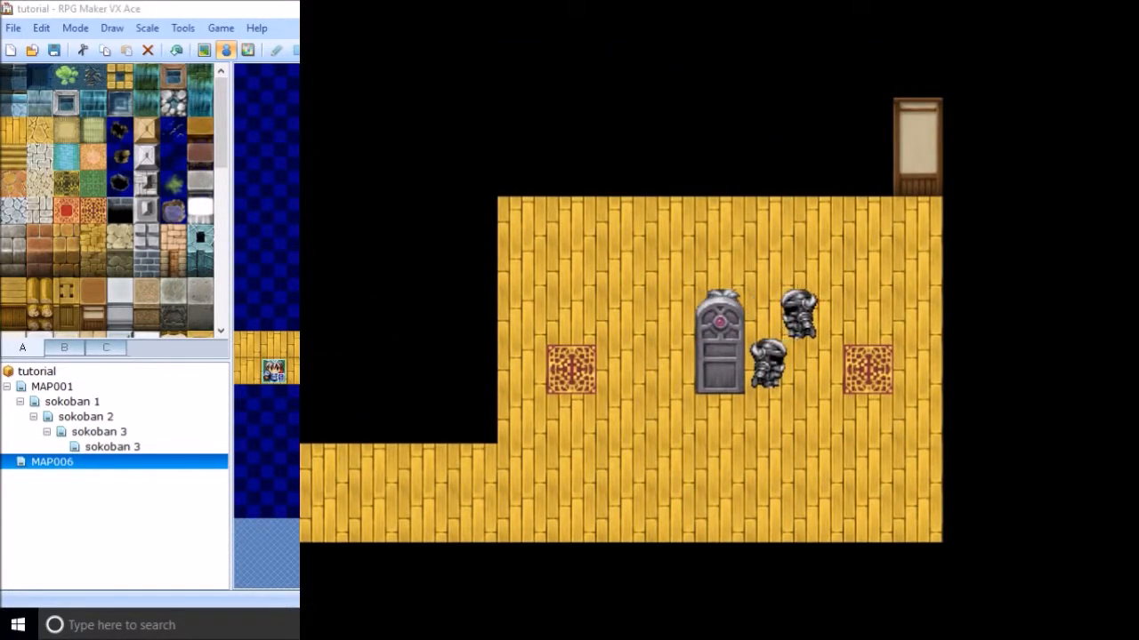
pyautogui.press('Right')
pyautogui.press('Up')
pyautogui.press('Right')
pyautogui.press('Down')
# Push the other statue down one tile and left past the front of the door
pyautogui.press('Left')
pyautogui.press('Left')
pyautogui.press('Down')
pyautogui.press('Down')
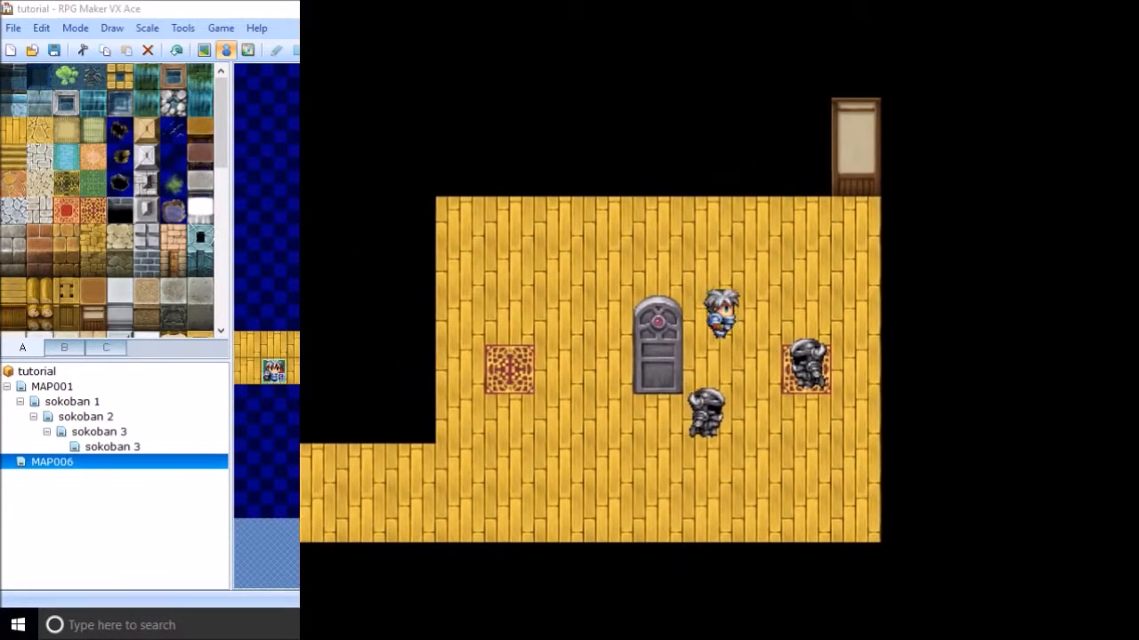
pyautogui.press('Right')
pyautogui.press('Down')
pyautogui.press('Down')
pyautogui.press('Left')
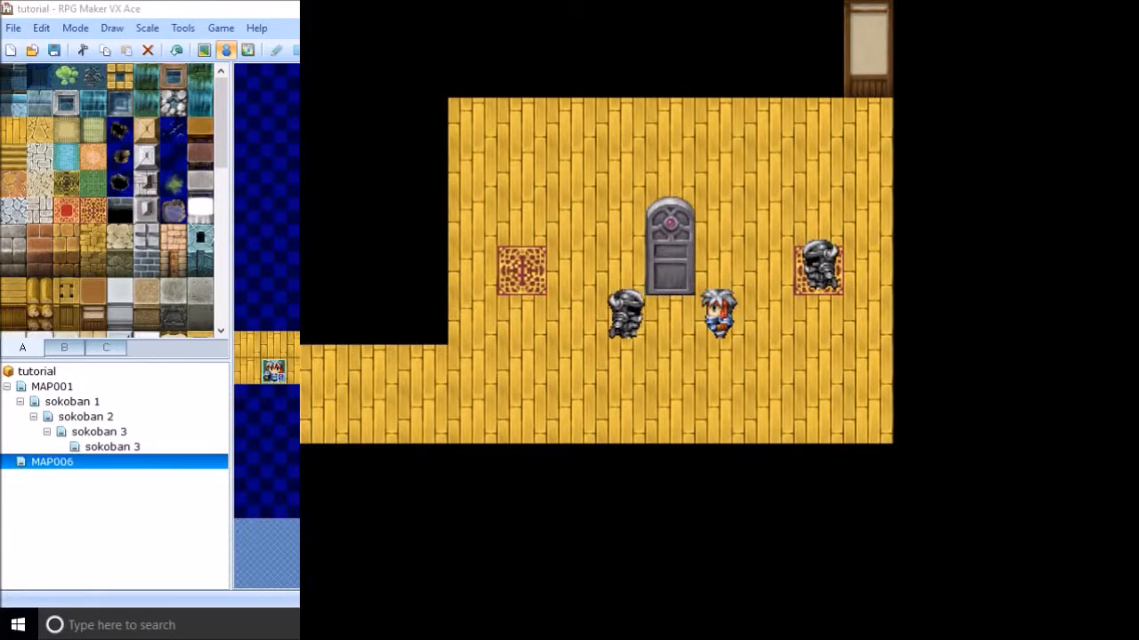
pyautogui.press('Left')
# Push the remaining statue left until it is below the left marked tile and up onto it
pyautogui.press('Down')
pyautogui.press('Left')
pyautogui.press('Left')
pyautogui.press('Up')
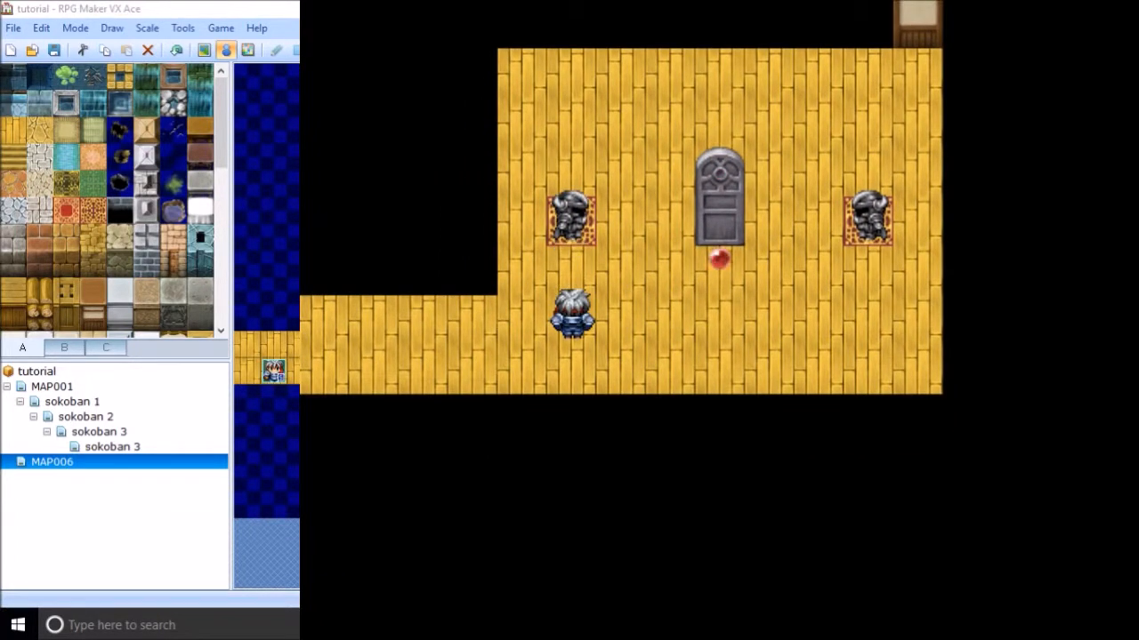
# Walk the hero from the left statue up to the tile behind the door
pyautogui.press('Up')
pyautogui.press('Right')
pyautogui.press('Right')
pyautogui.press('Up')
pyautogui.press('Up')
pyautogui.press('Up')
pyautogui.press('Right')
pyautogui.press('Right')
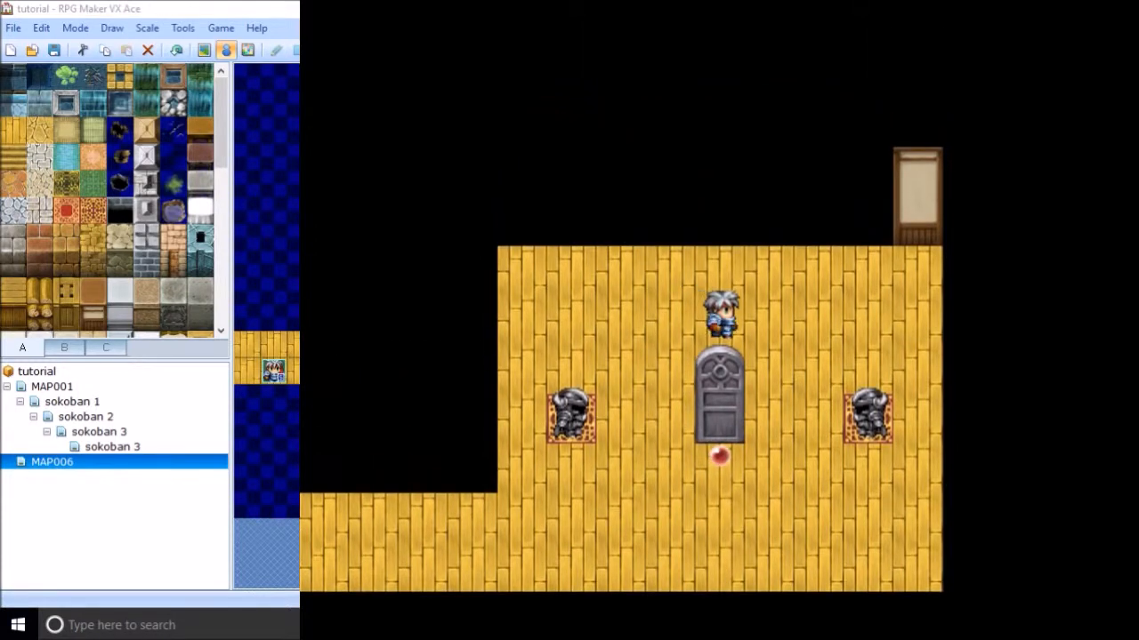
# Walk the hero down past the door to the row below the orb
pyautogui.press('Down')
pyautogui.press('Down')
pyautogui.press('Down')
pyautogui.press('Left')
pyautogui.press('Up')
pyautogui.press('Down')
pyautogui.press('Down')
pyautogui.press('Left')
pyautogui.press('Left')
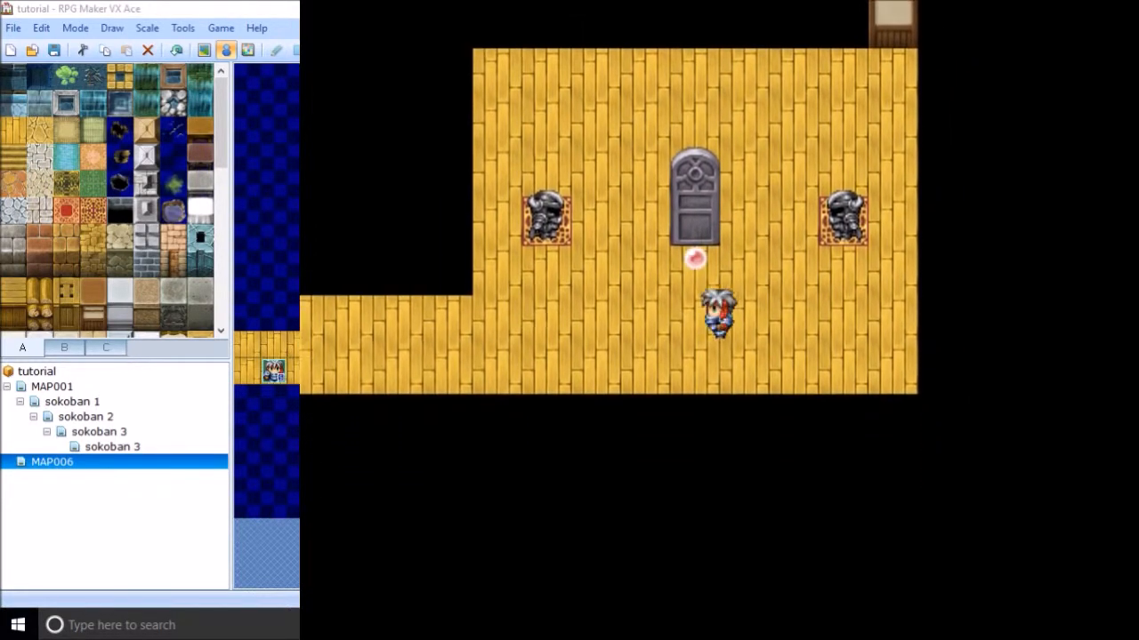
# Circle the hero around the door by way of the left statue and stop on the tile left of the orb
pyautogui.press('Up')
pyautogui.press('Up')
pyautogui.press('Up')
pyautogui.press('Left')
pyautogui.press('Down')
pyautogui.press('Down')
pyautogui.press('Down')
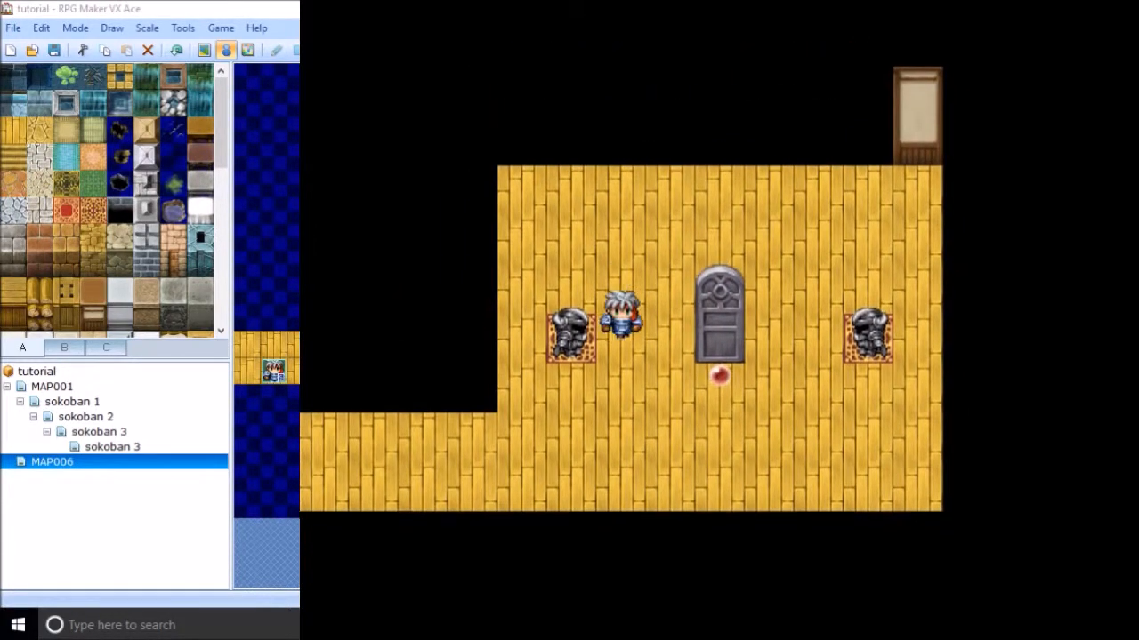
pyautogui.press('Left')
pyautogui.press('Right')
pyautogui.press('Right')
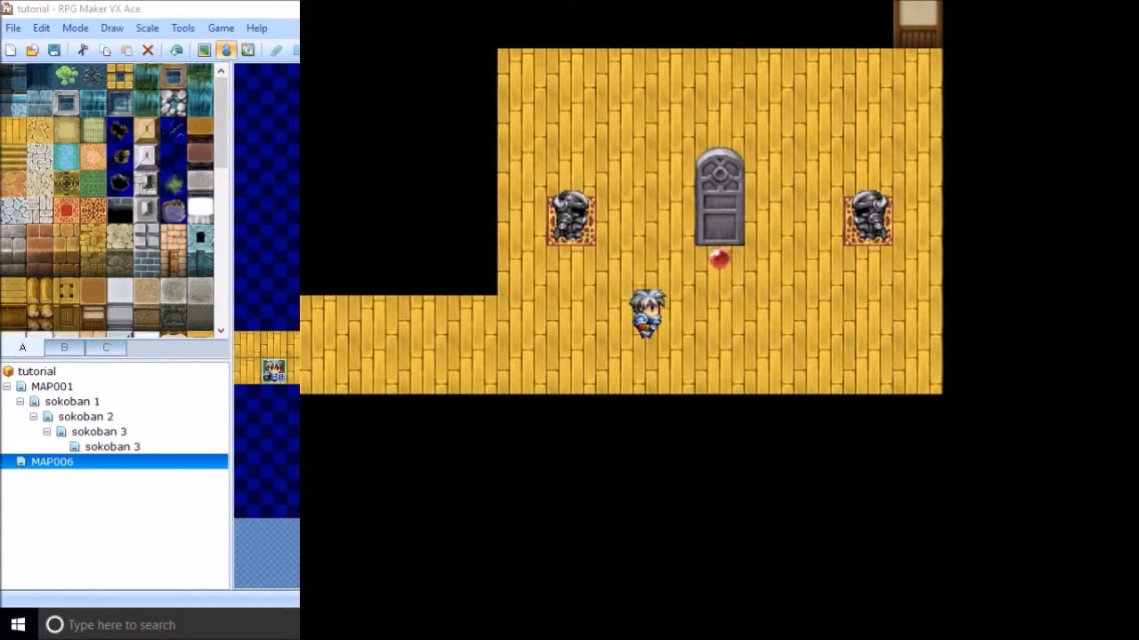
pyautogui.press('Up')
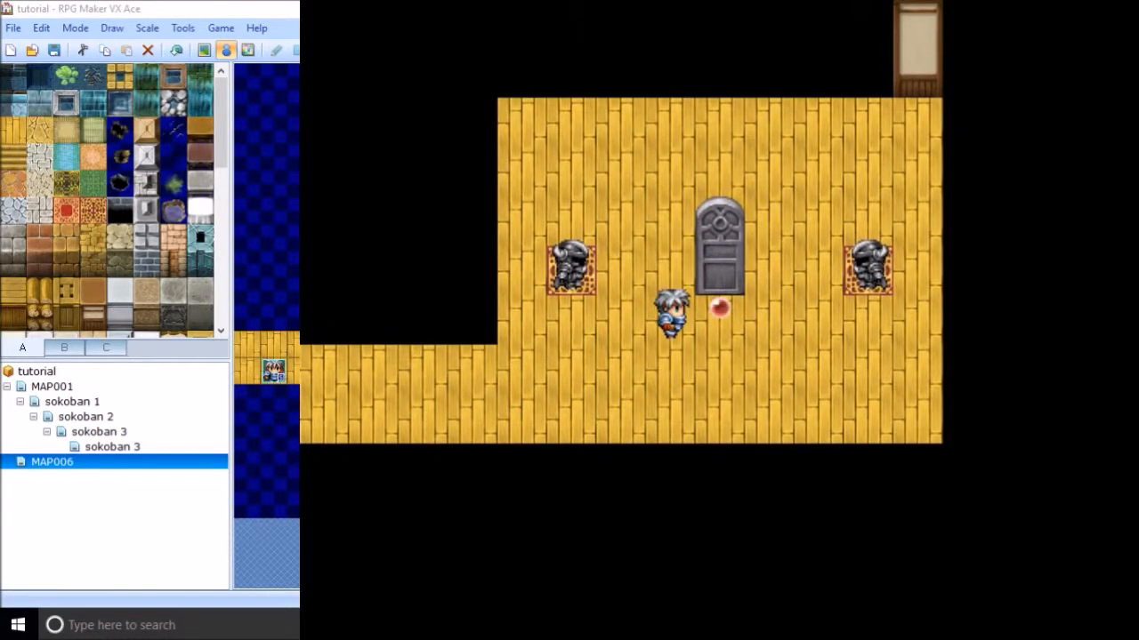
# Pick up the orb in front of the door and walk the hero to the upper area right of the door
pyautogui.press('Up')
pyautogui.press('Up')
pyautogui.press('Right')
pyautogui.press('Left')
pyautogui.press('Left')
pyautogui.press('Left')
pyautogui.press('Down')
pyautogui.press('Down')
pyautogui.press('Left')
pyautogui.press('Up')
pyautogui.press('Right')
pyautogui.press('Right')
pyautogui.press('Up')
pyautogui.press('Down')
pyautogui.press('Right')
pyautogui.press('Right')
pyautogui.press('Right')
pyautogui.press('Up')
pyautogui.press('Up')
pyautogui.press('Up')
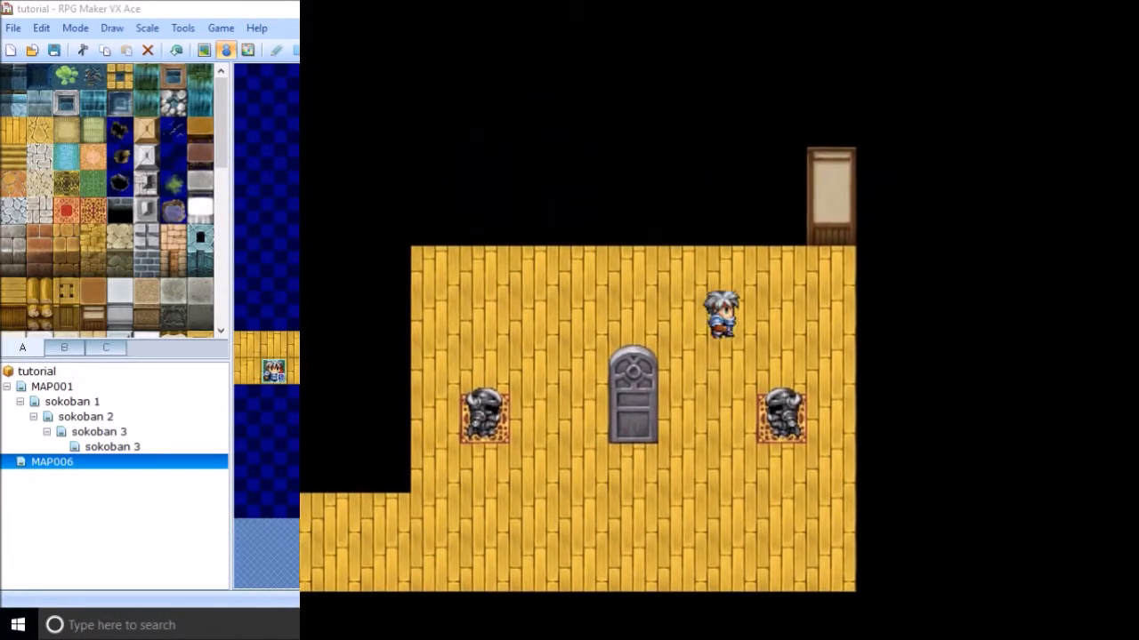
# Open the in-game menu and check the item categories for the collected orb
pyautogui.press('Up')
pyautogui.press('Right')
pyautogui.press('Right')
pyautogui.press('Left')
pyautogui.press('Left')
pyautogui.press('Escape')
pyautogui.press('Return')
pyautogui.press('Right')
pyautogui.press('Right')
pyautogui.press('Right')
pyautogui.press('Return')
pyautogui.press('Escape')
pyautogui.press('Escape')
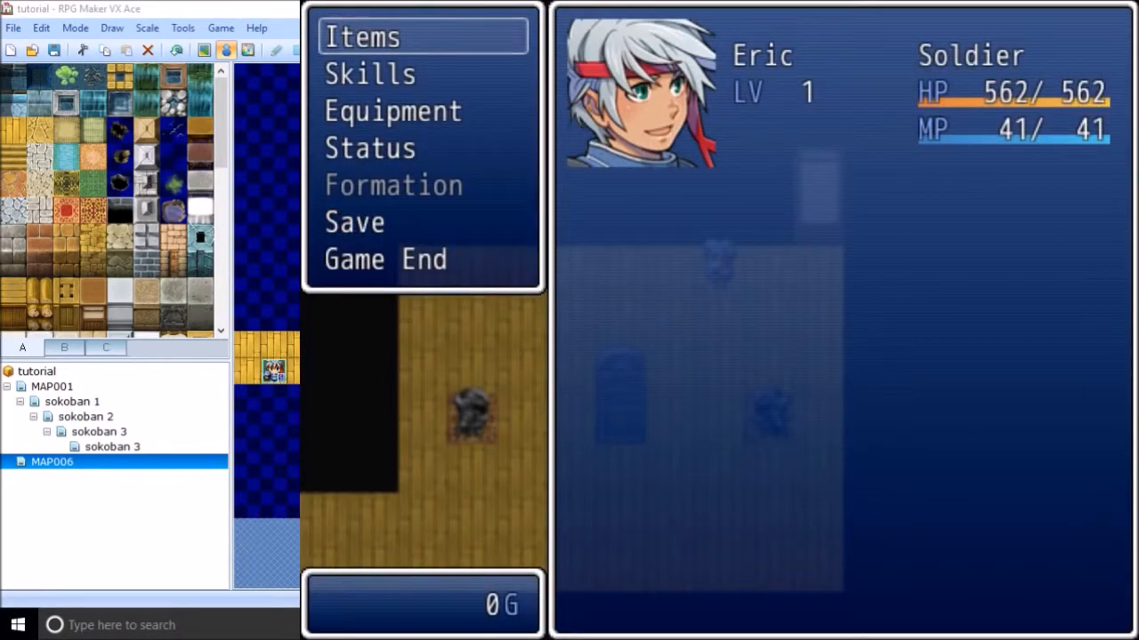
# Leave the in-game menu by ending the playtest and return to the map editor
pyautogui.press('Up')
pyautogui.press('Up')
pyautogui.press('Down')
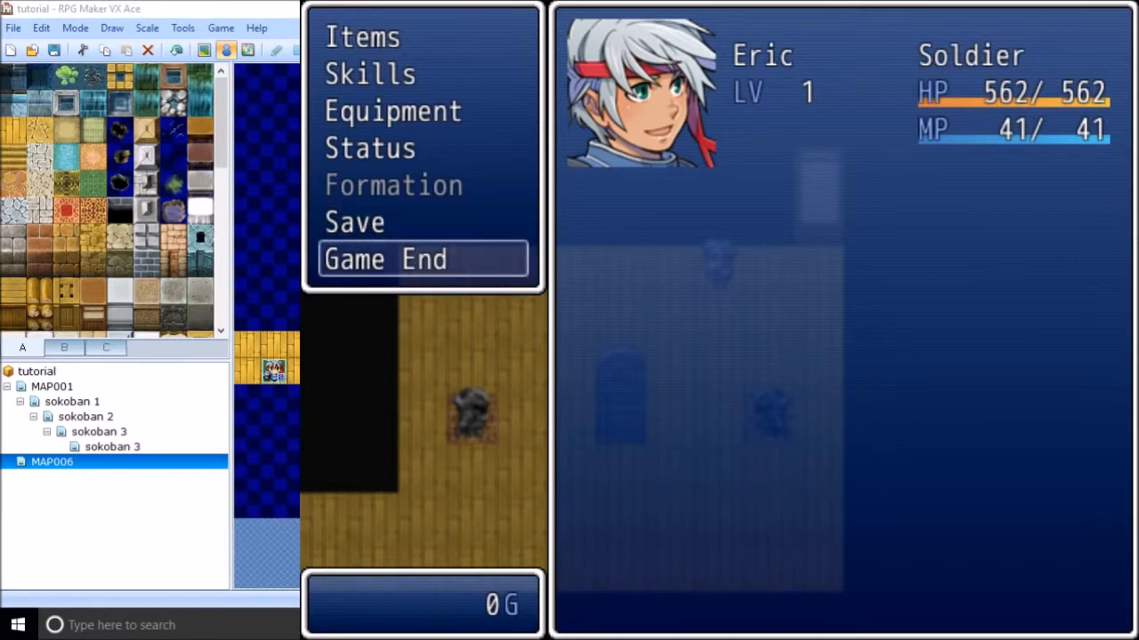
pyautogui.click(779, 128)
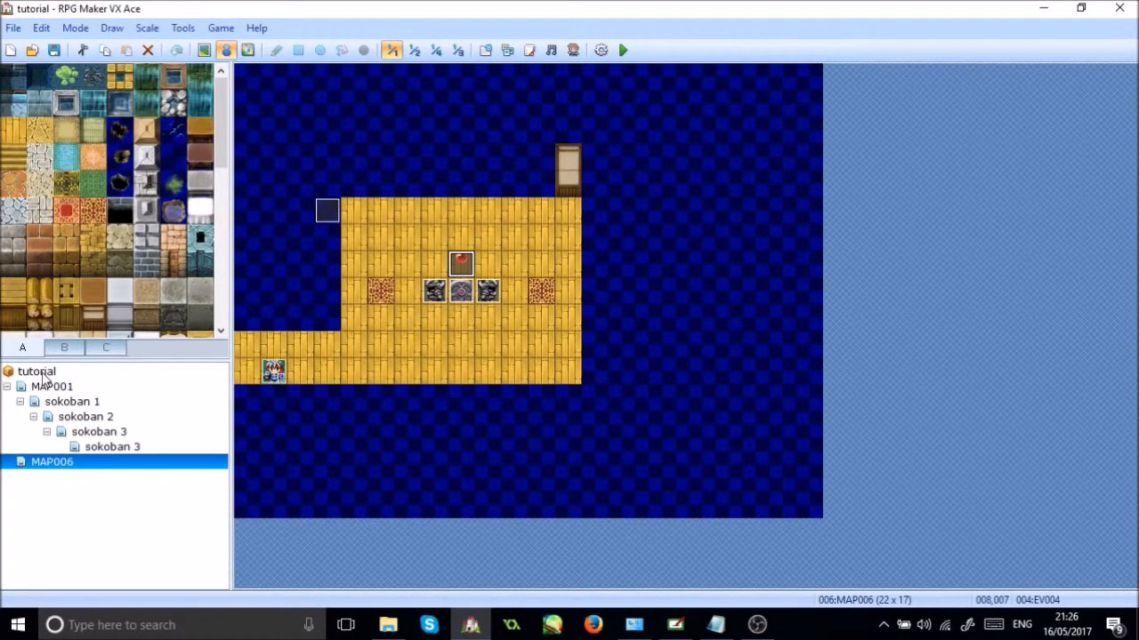
# Copy the most deeply nested sokoban 3 map to the top level of the tutorial project
pyautogui.click(73, 403)
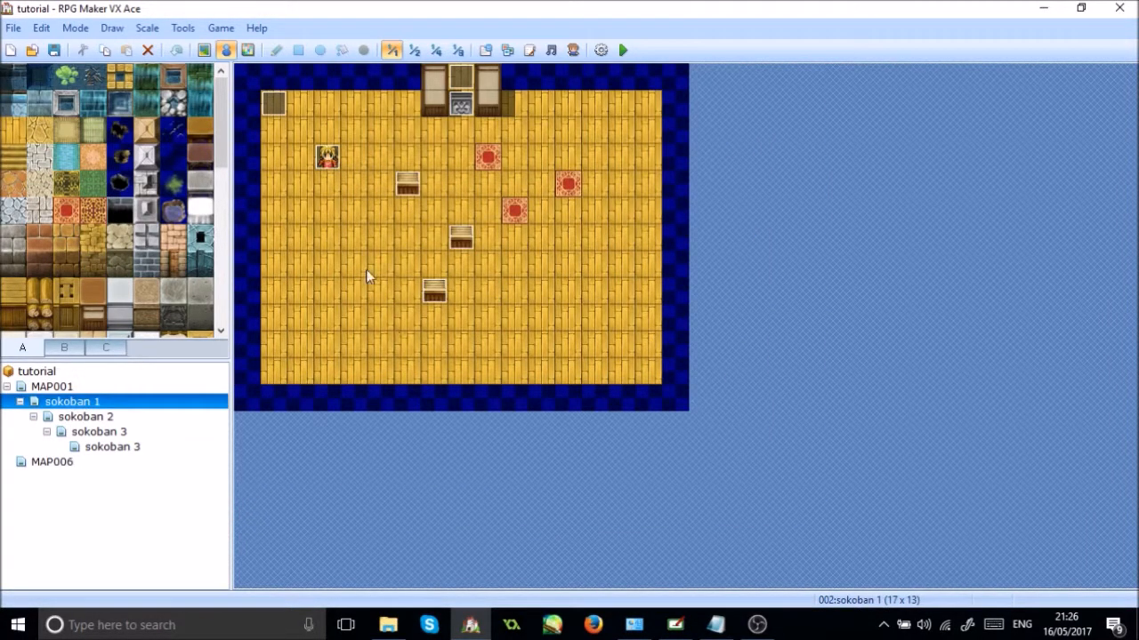
pyautogui.click(99, 436)
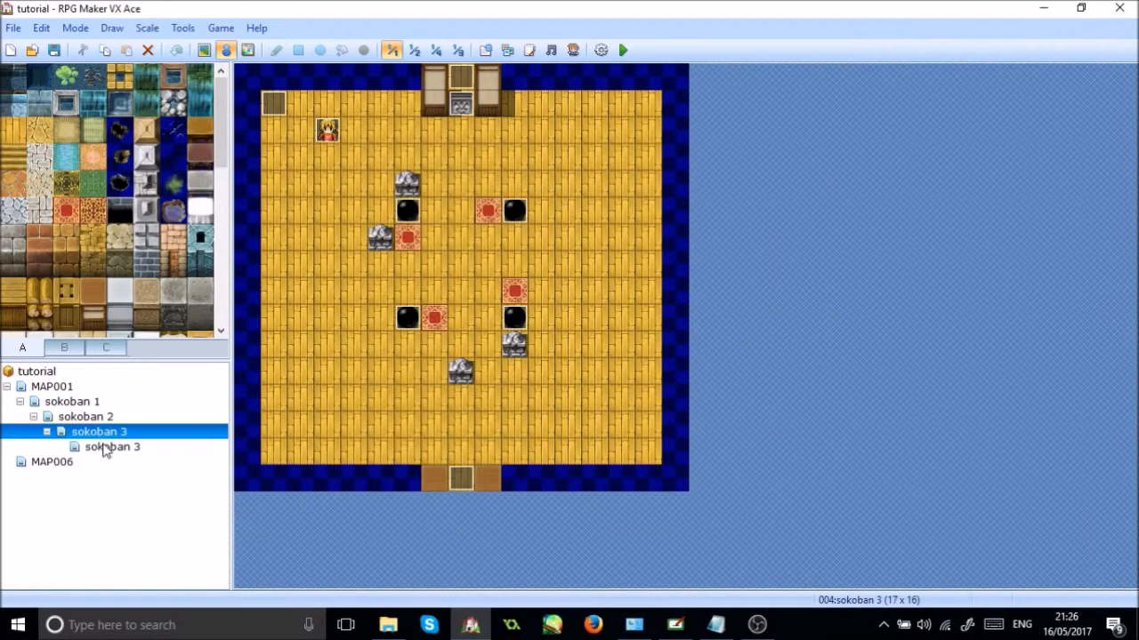
pyautogui.click(105, 449)
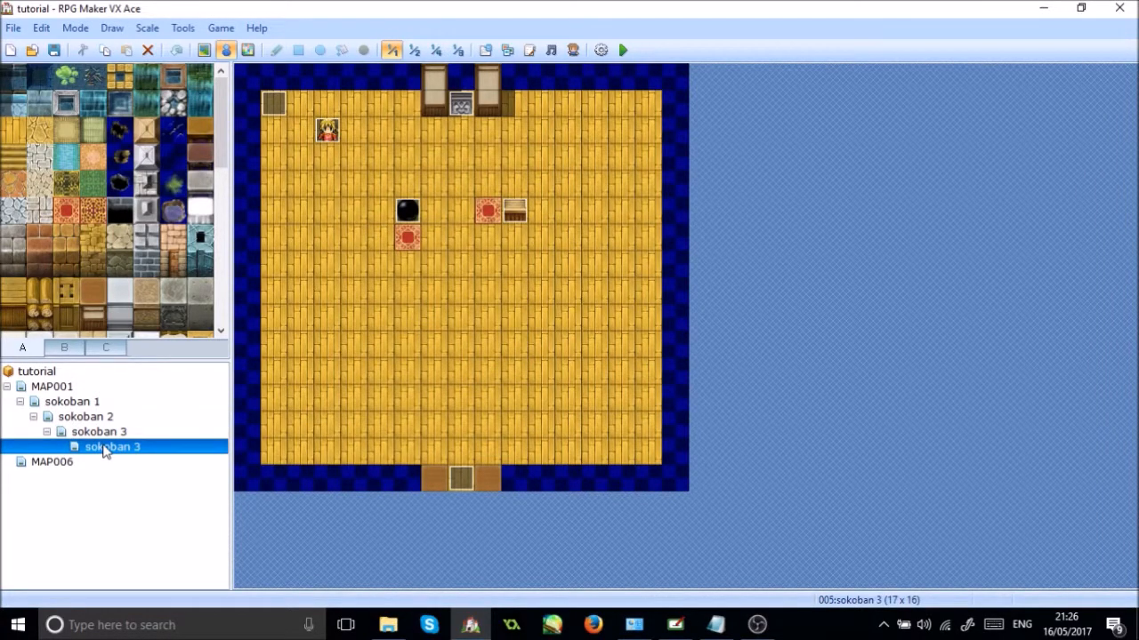
pyautogui.click(46, 374)
pyautogui.hotkey('ctrl', 'v')
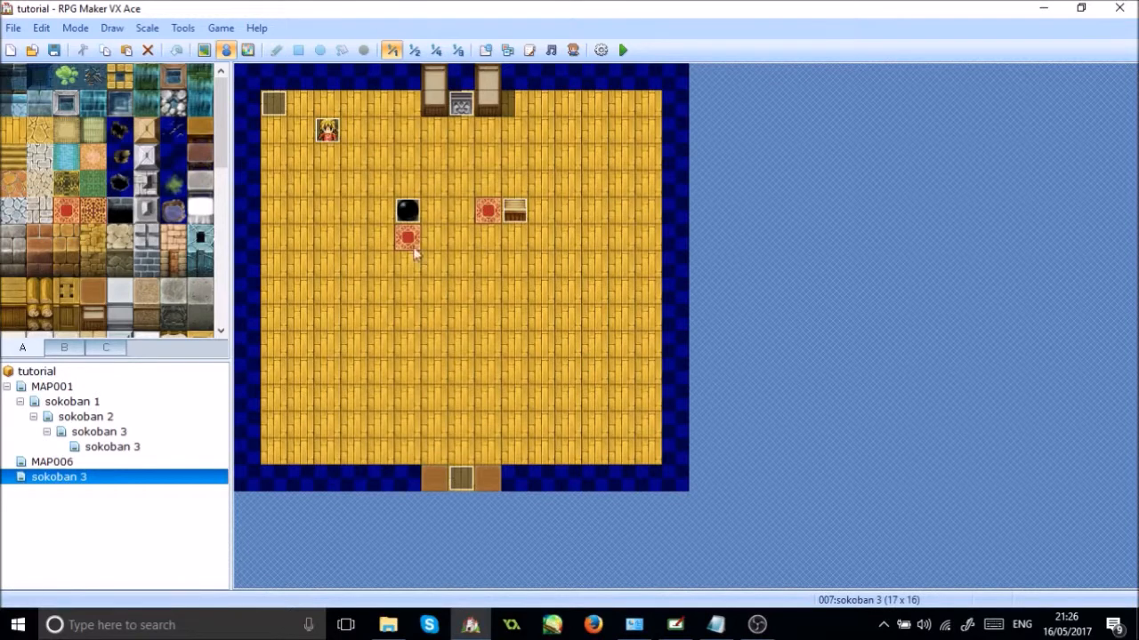
# Set the player's starting position at tile 005,010 of the copied sokoban 3 map
pyautogui.rightClick(379, 338)
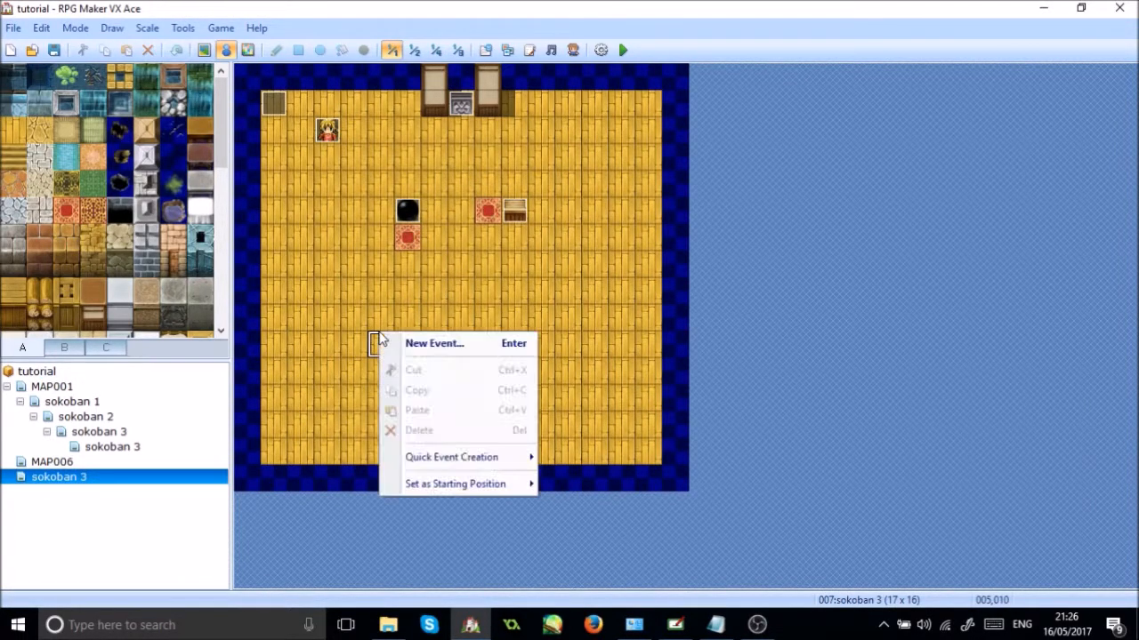
pyautogui.moveTo(520, 488)
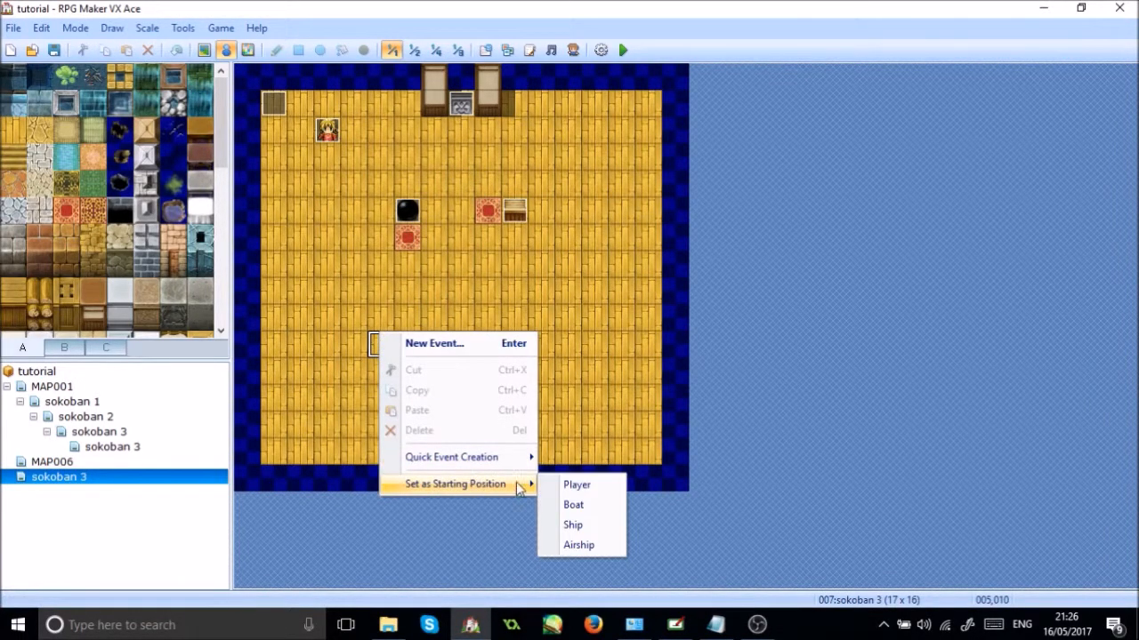
pyautogui.click(582, 486)
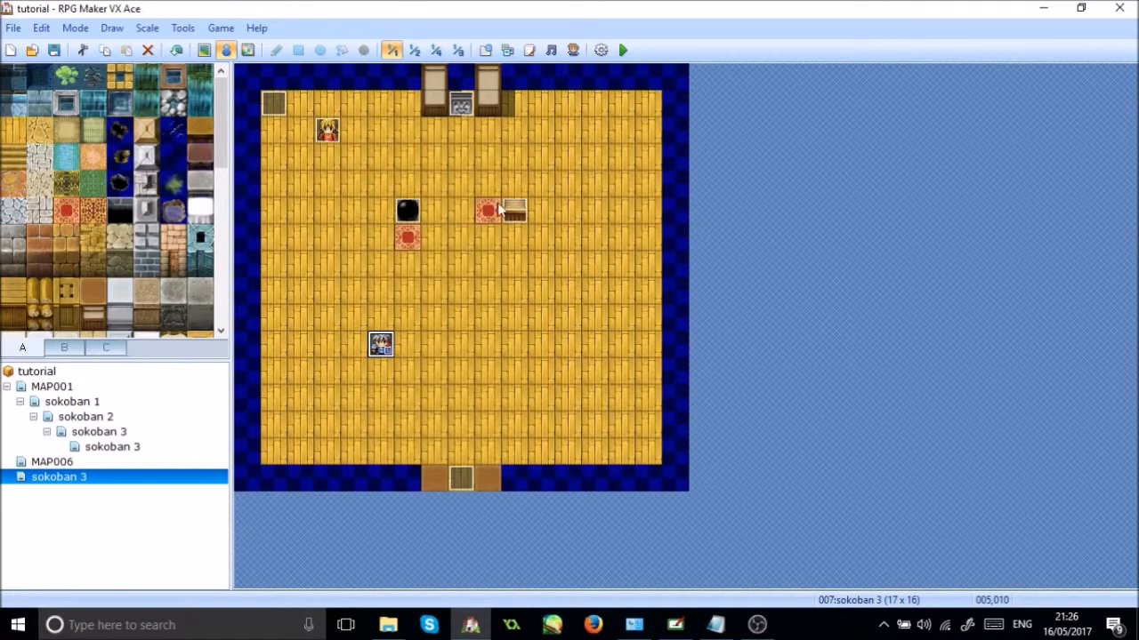
# Delete the black hole event above the left red floor tile, at 006,005
pyautogui.click(408, 211)
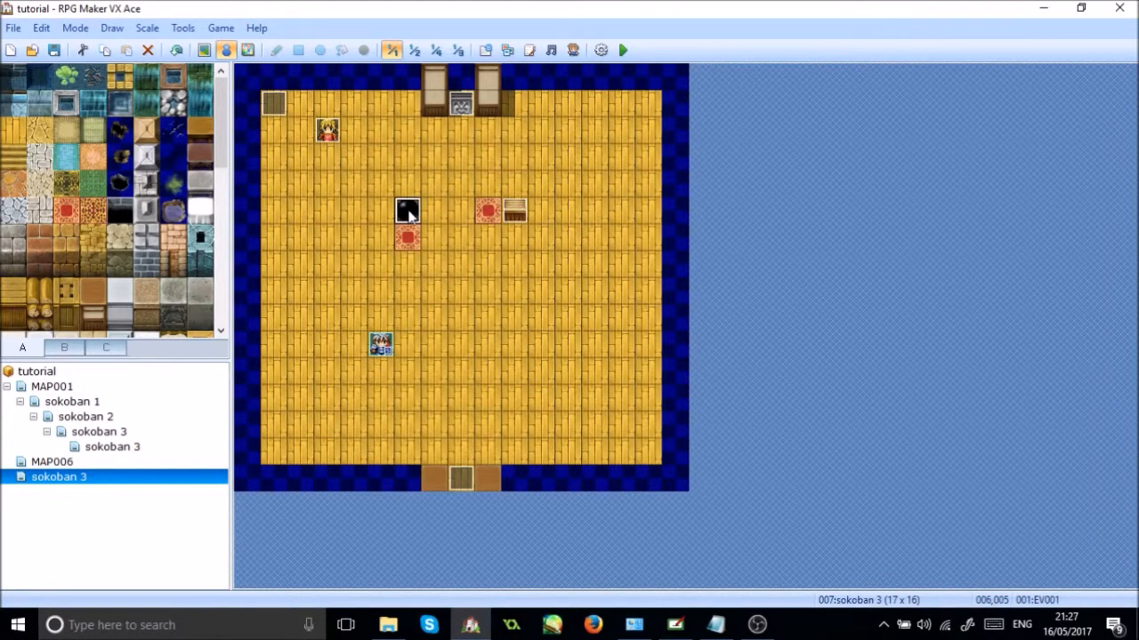
pyautogui.press('Delete')
pyautogui.click(204, 50)
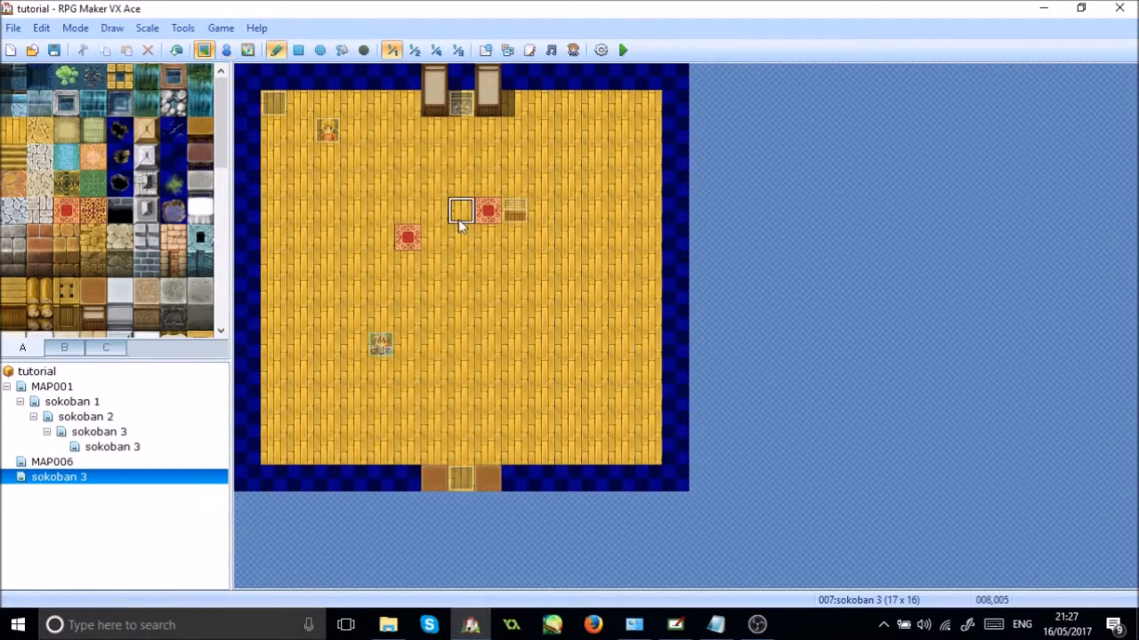
pyautogui.click(226, 50)
# Copy the crate event at 010,005 to tile 006,005, directly above the left red floor tile
pyautogui.click(518, 214)
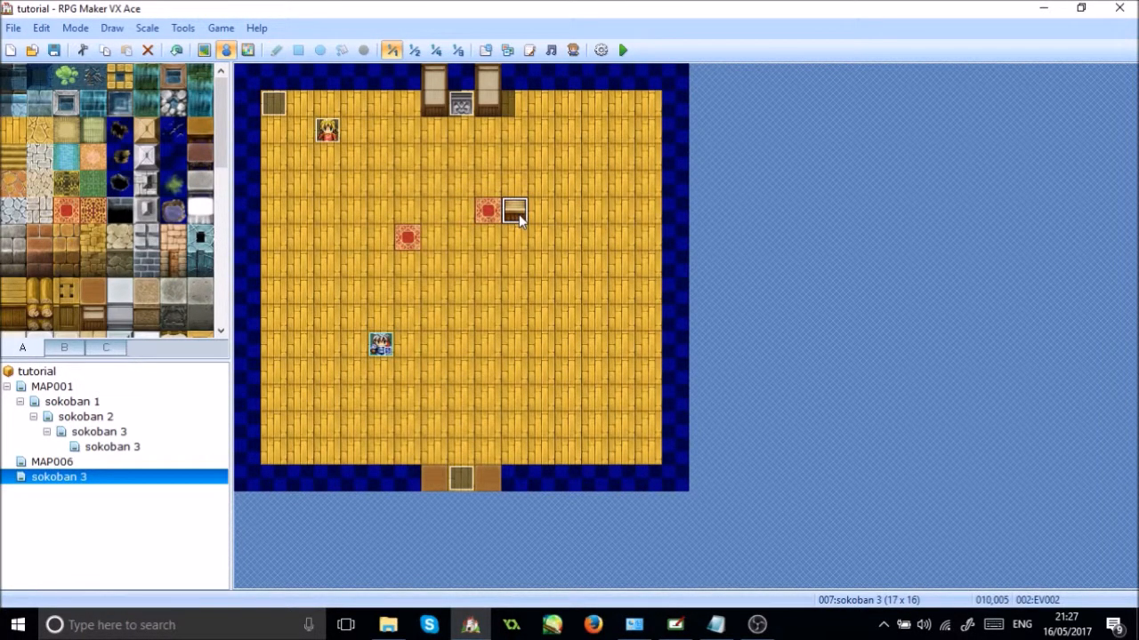
pyautogui.hotkey('ctrl', 'c')
pyautogui.press('Left')
pyautogui.press('Left')
pyautogui.press('Left')
pyautogui.press('Left')
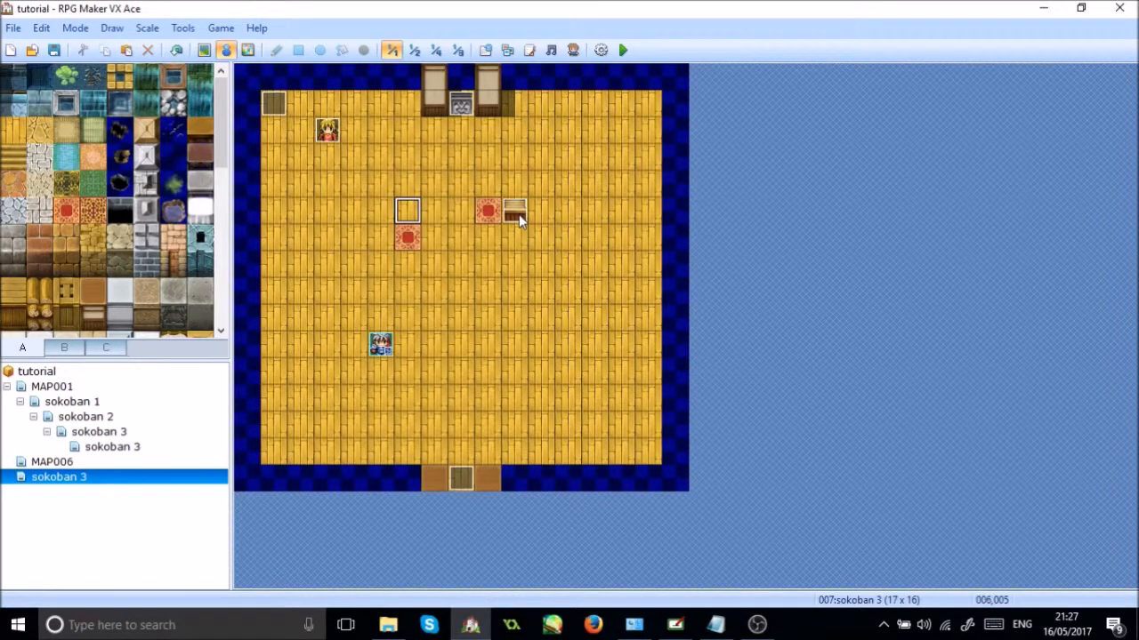
pyautogui.hotkey('ctrl', 'v')
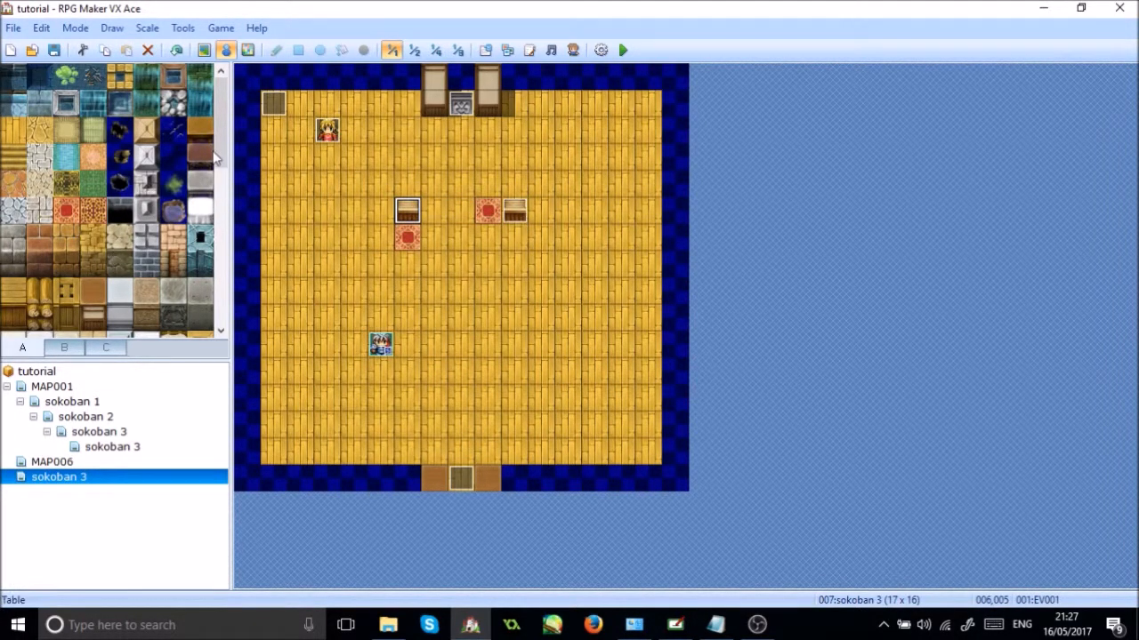
# Paint Wire Mesh tiles over the two red floor tiles beside the crates on the copied sokoban 3 map
pyautogui.moveTo(218, 128); pyautogui.dragTo(233, 214)
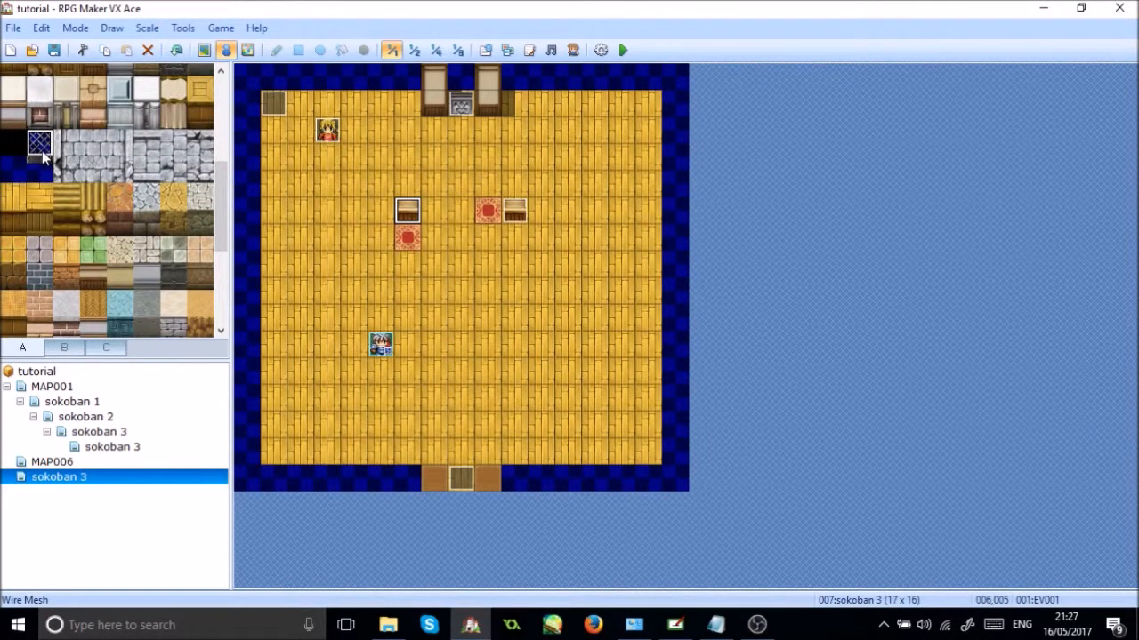
pyautogui.click(204, 50)
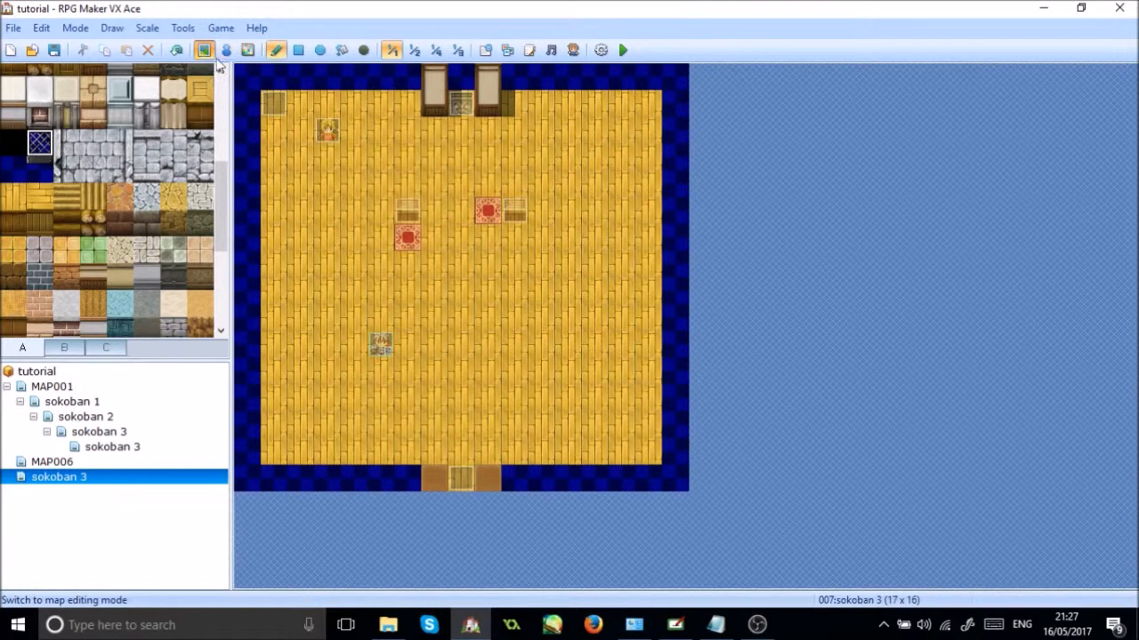
pyautogui.click(408, 236)
pyautogui.click(487, 211)
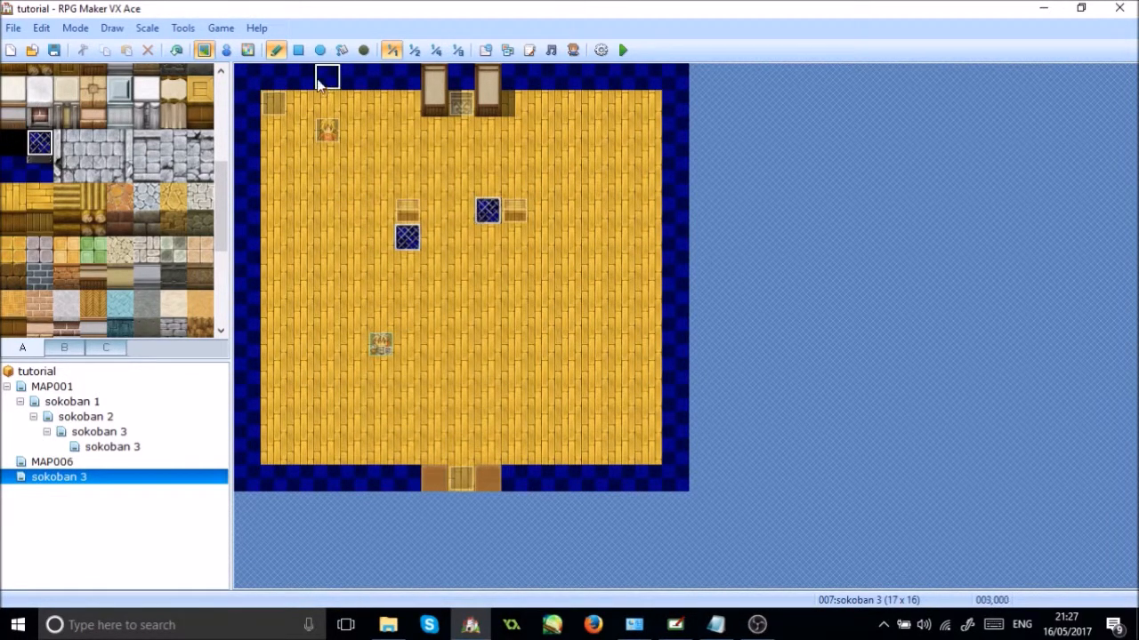
# Remove the puzzle check switch command from both conditional branches of the crate event at 006,005
pyautogui.click(230, 51)
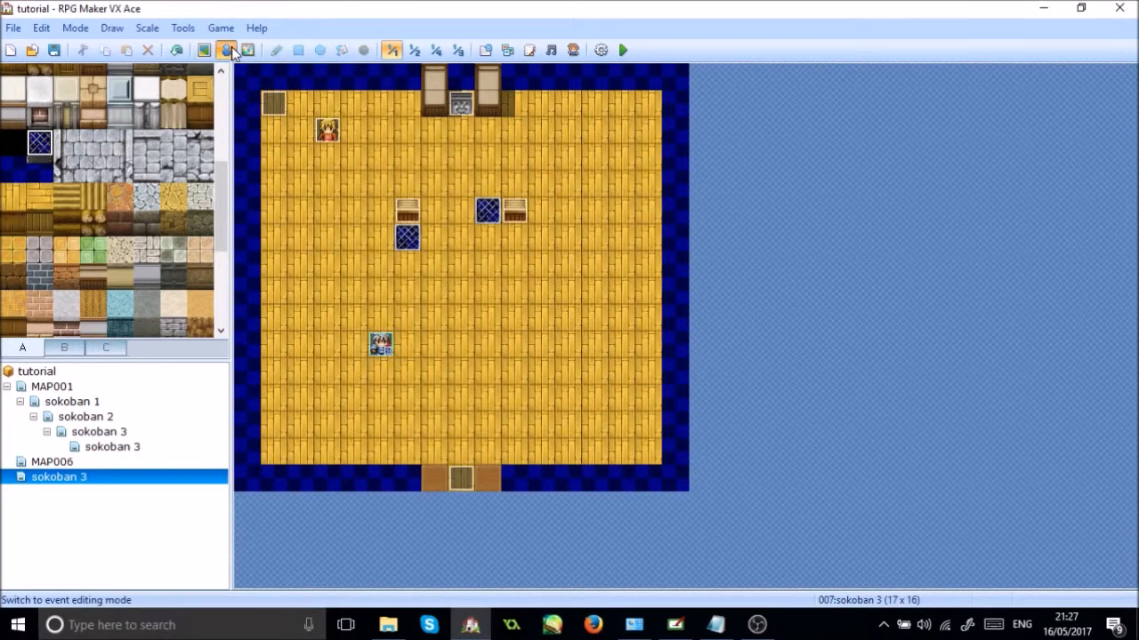
pyautogui.doubleClick(409, 211)
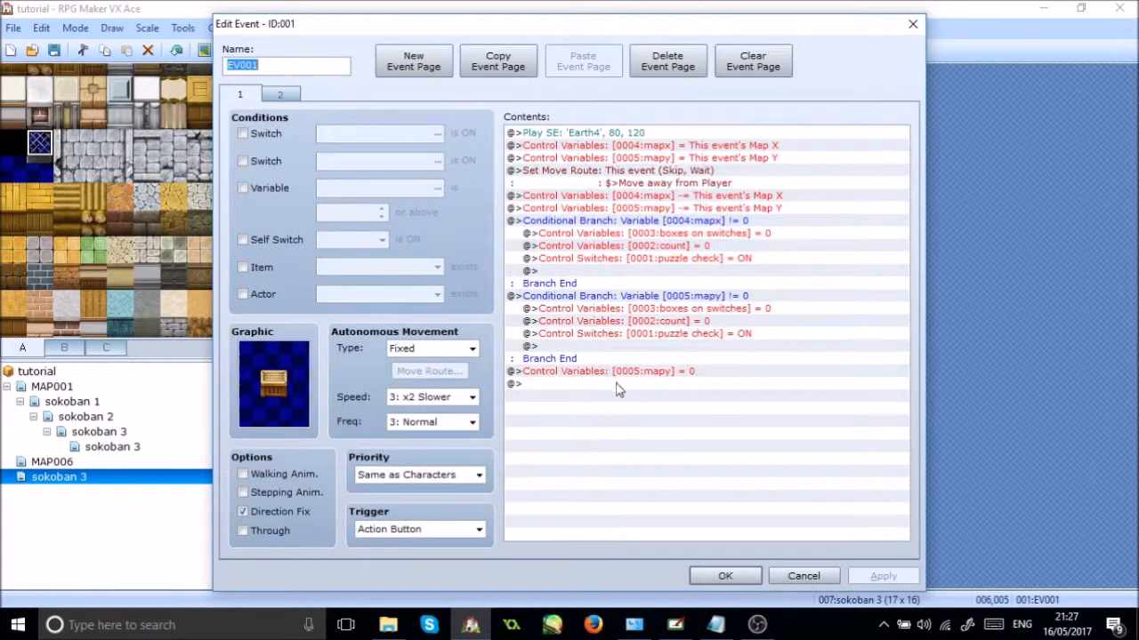
pyautogui.click(646, 334)
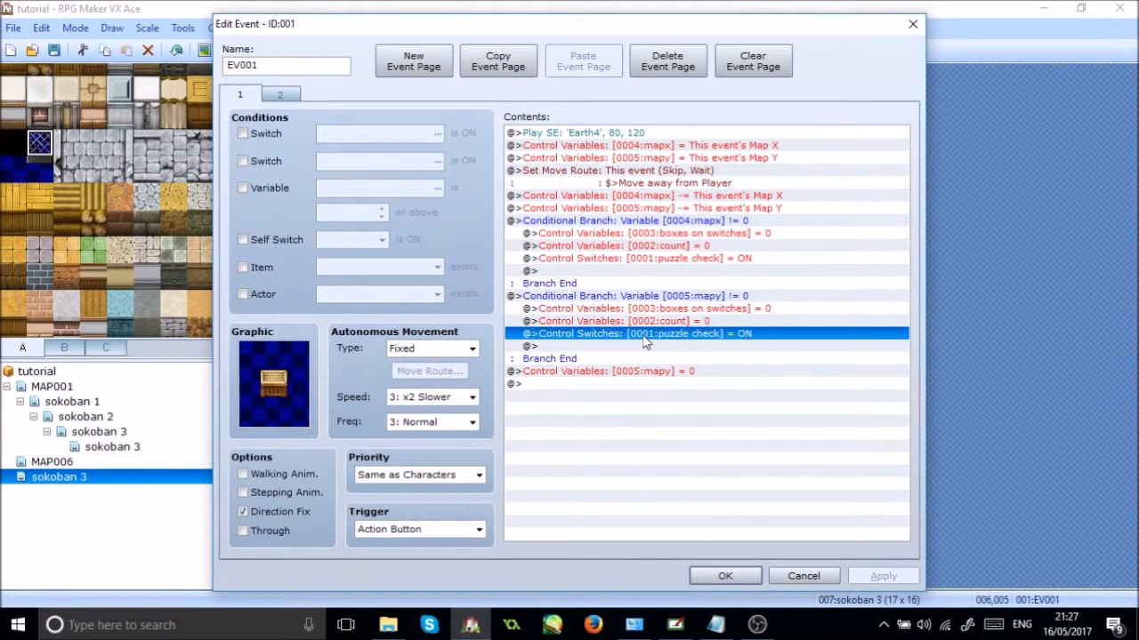
pyautogui.press('Delete')
pyautogui.press('Up')
pyautogui.press('Up')
pyautogui.press('Up')
pyautogui.press('Up')
pyautogui.press('Up')
pyautogui.press('Up')
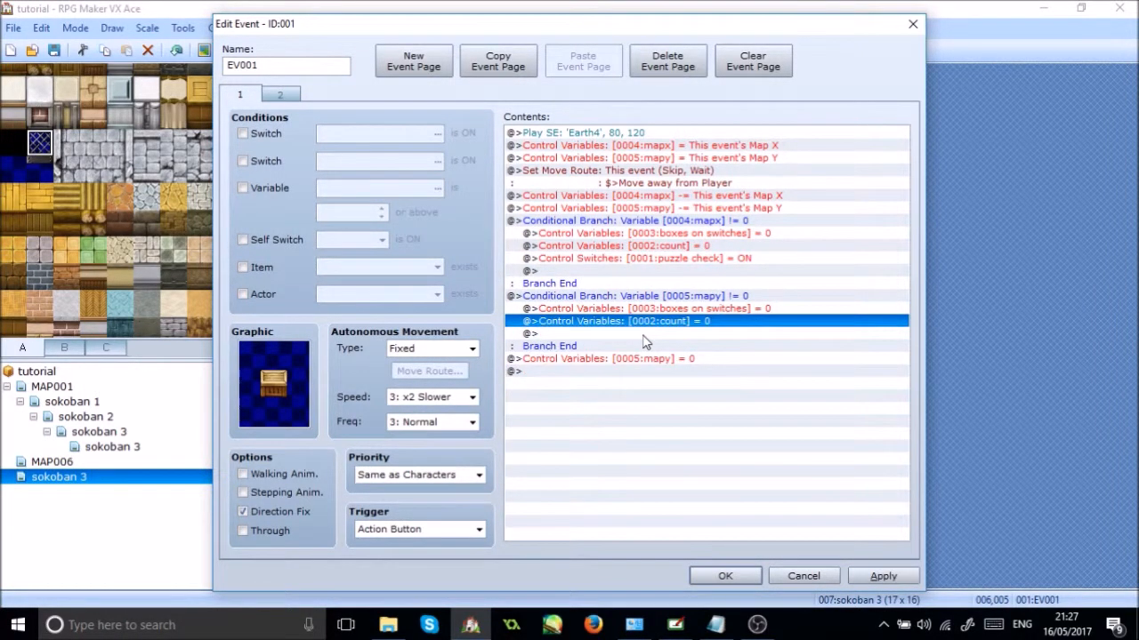
pyautogui.press('Delete')
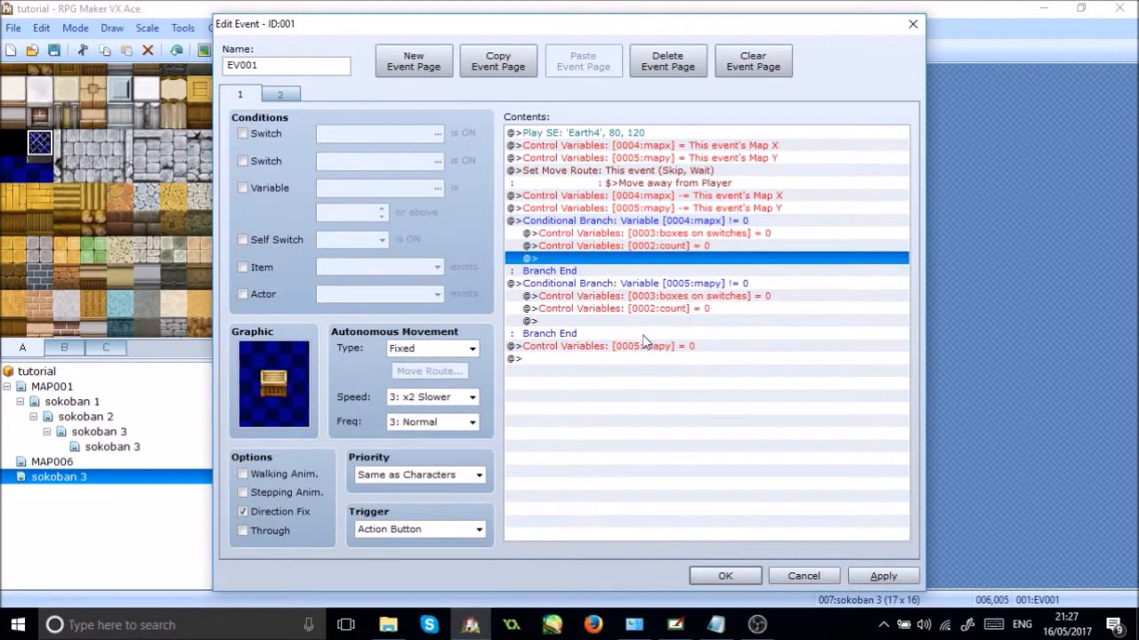
pyautogui.click(734, 578)
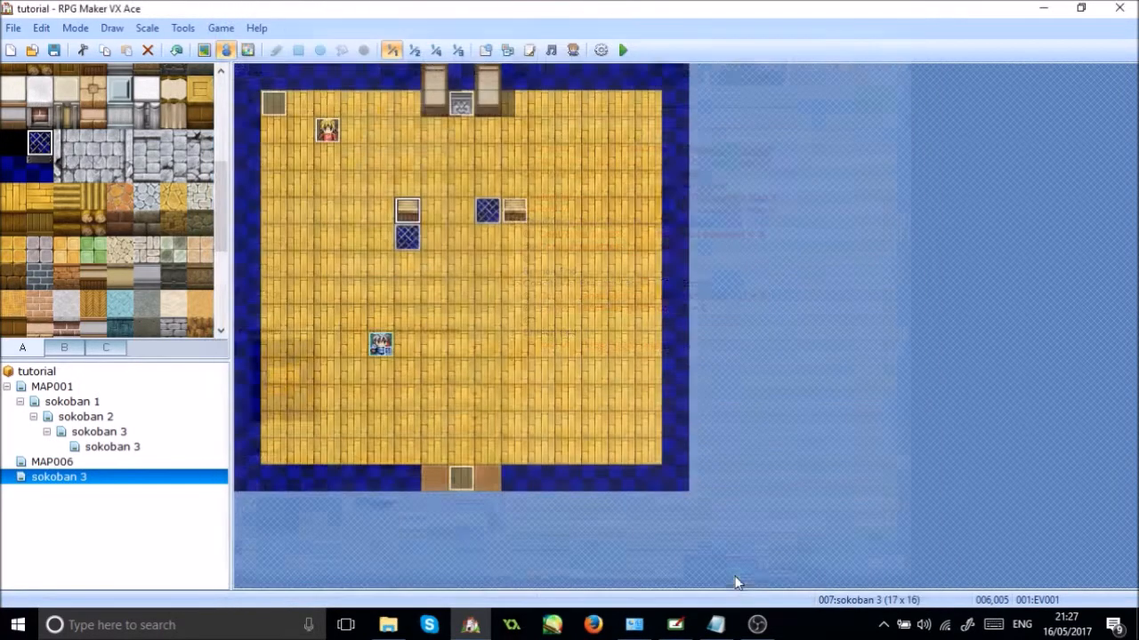
# Remove the puzzle check switch command from both conditional branches of the crate event at 010,005
pyautogui.doubleClick(513, 216)
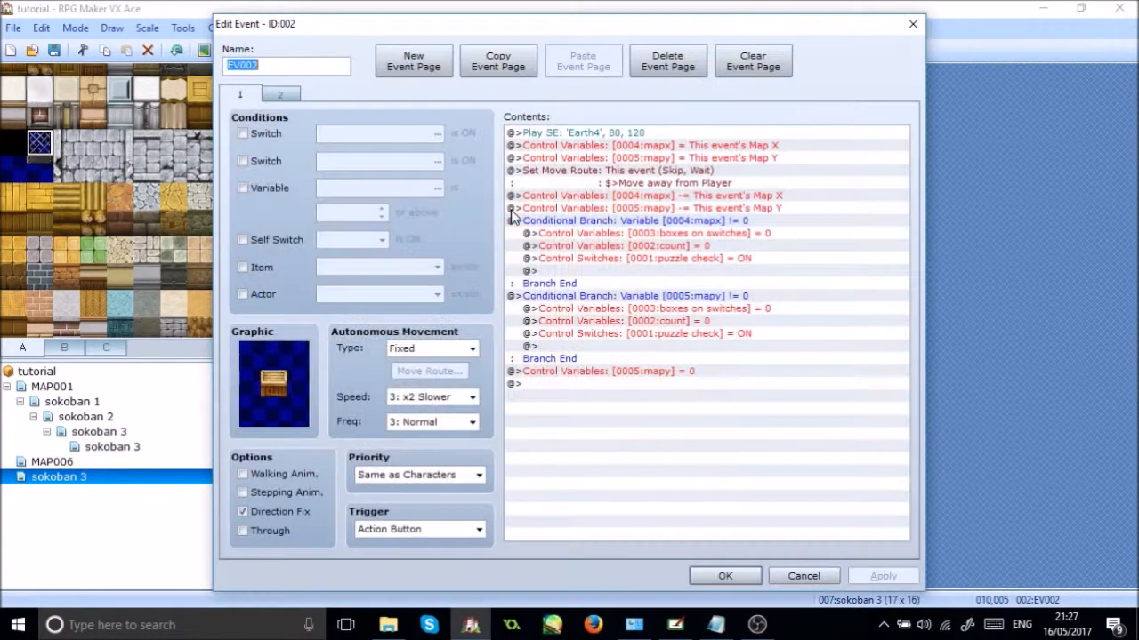
pyautogui.click(646, 258)
pyautogui.press('Delete')
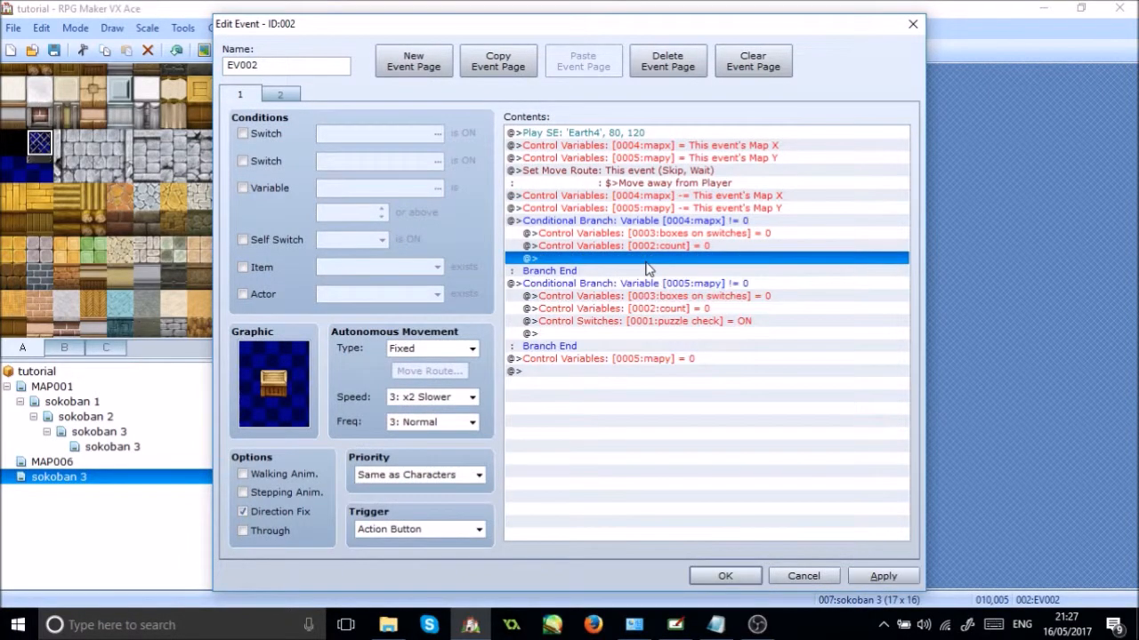
pyautogui.press('Down')
pyautogui.press('Down')
pyautogui.press('Down')
pyautogui.press('Down')
pyautogui.press('Down')
pyautogui.press('Delete')
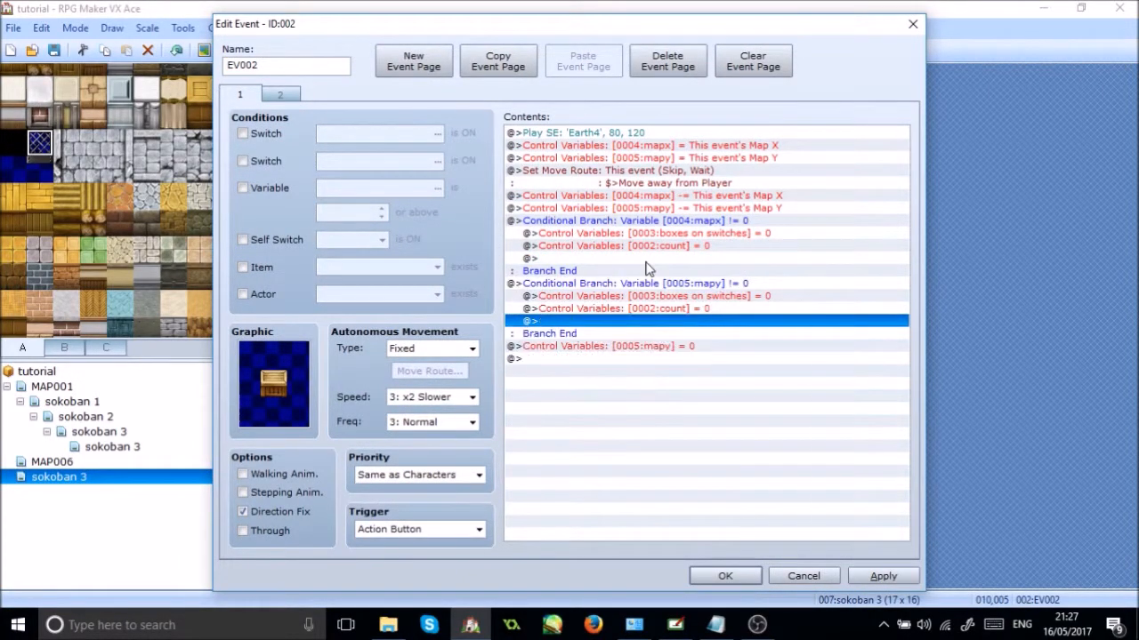
pyautogui.click(725, 576)
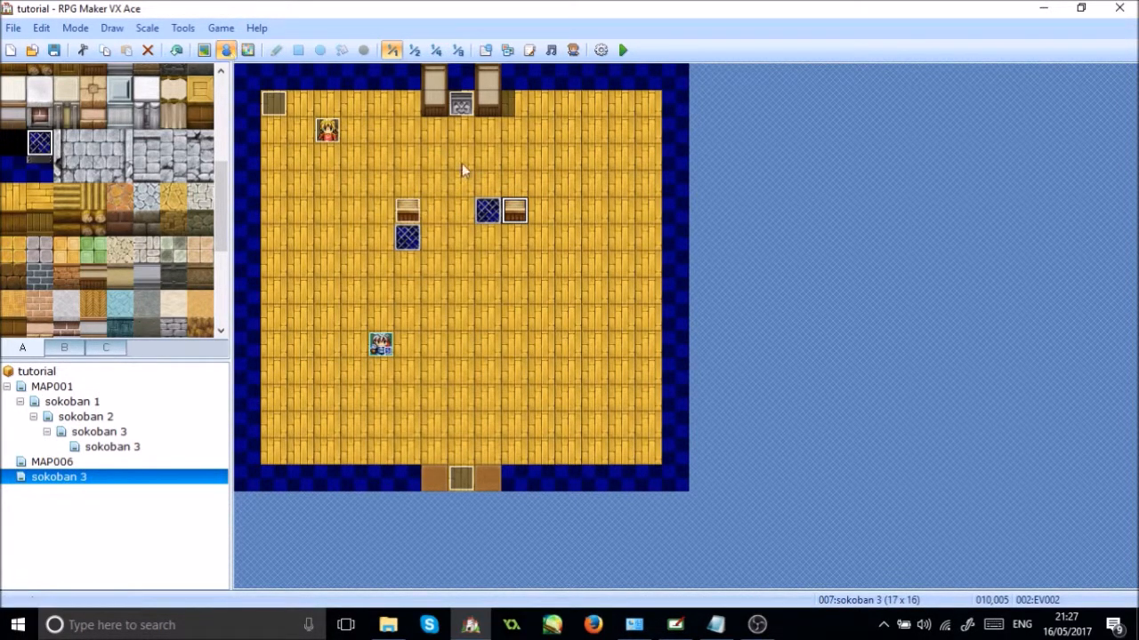
# Delete the character event at 003,002 and check the number of spots variable in the autorun event at 001,001
pyautogui.click(328, 132)
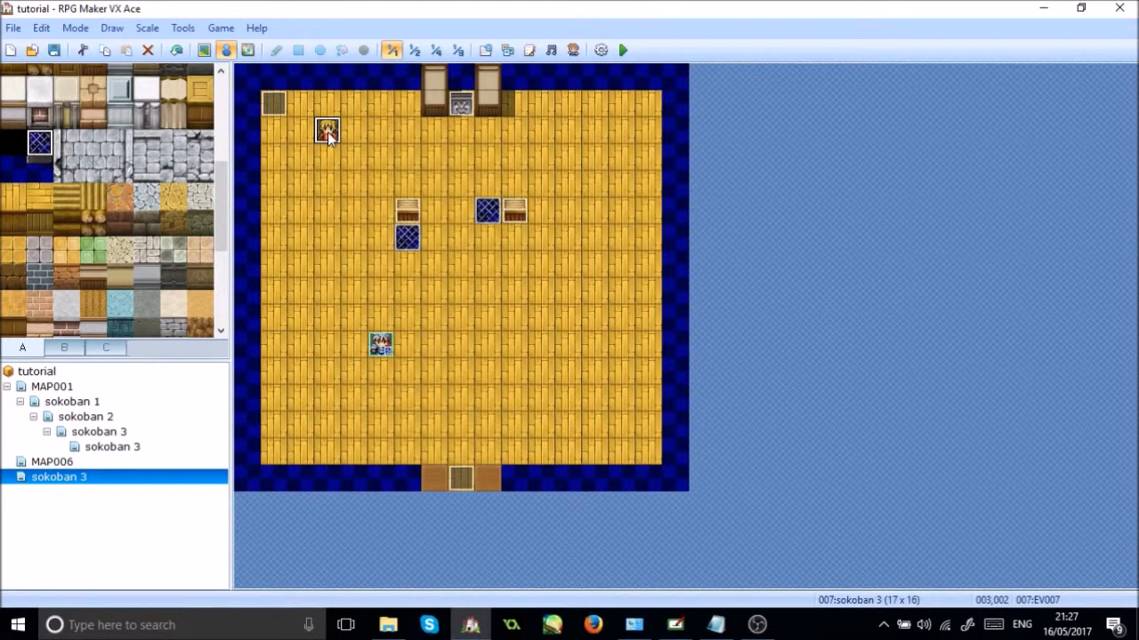
pyautogui.press('Delete')
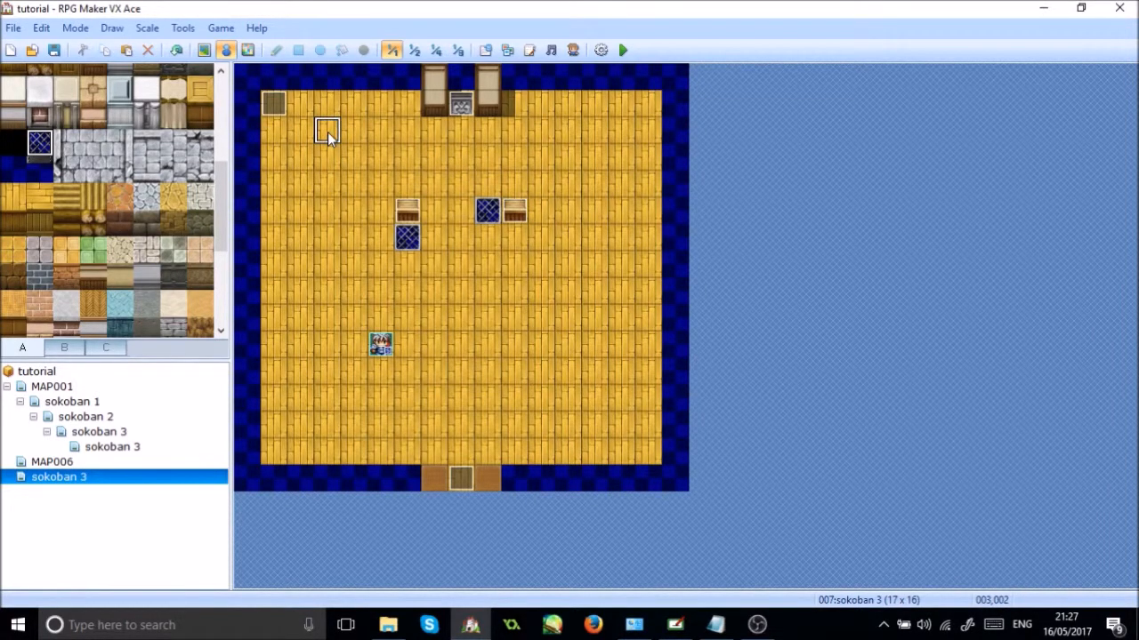
pyautogui.click(274, 104)
pyautogui.doubleClick(274, 104)
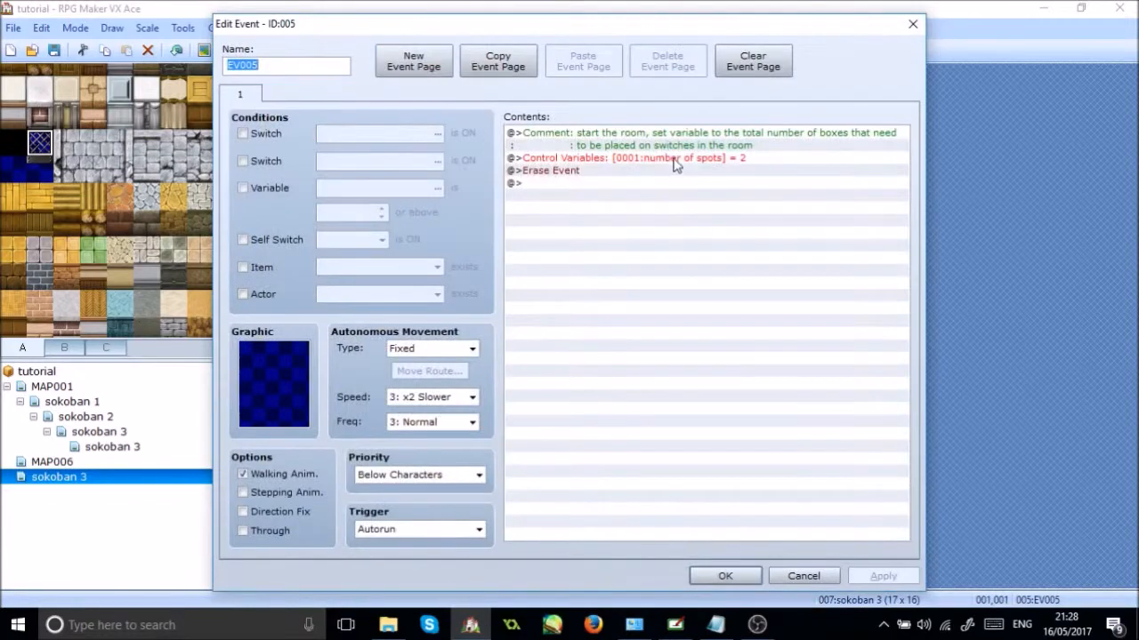
pyautogui.click(738, 580)
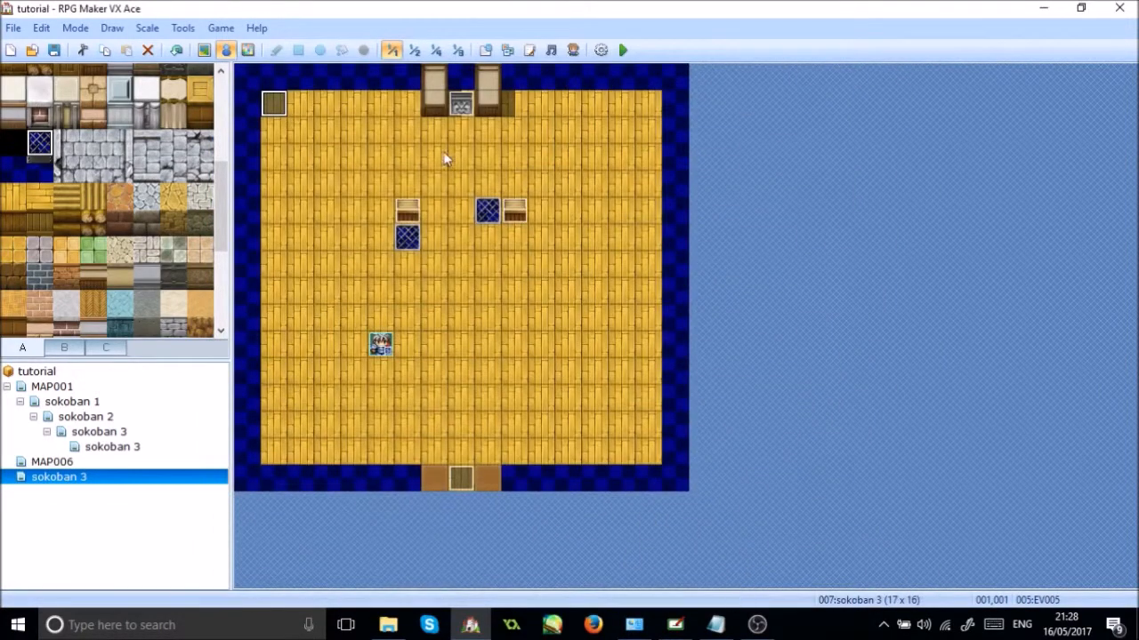
# Create a treasure chest event containing 0 gold at tile 008,002, using quick event creation
pyautogui.rightClick(455, 129)
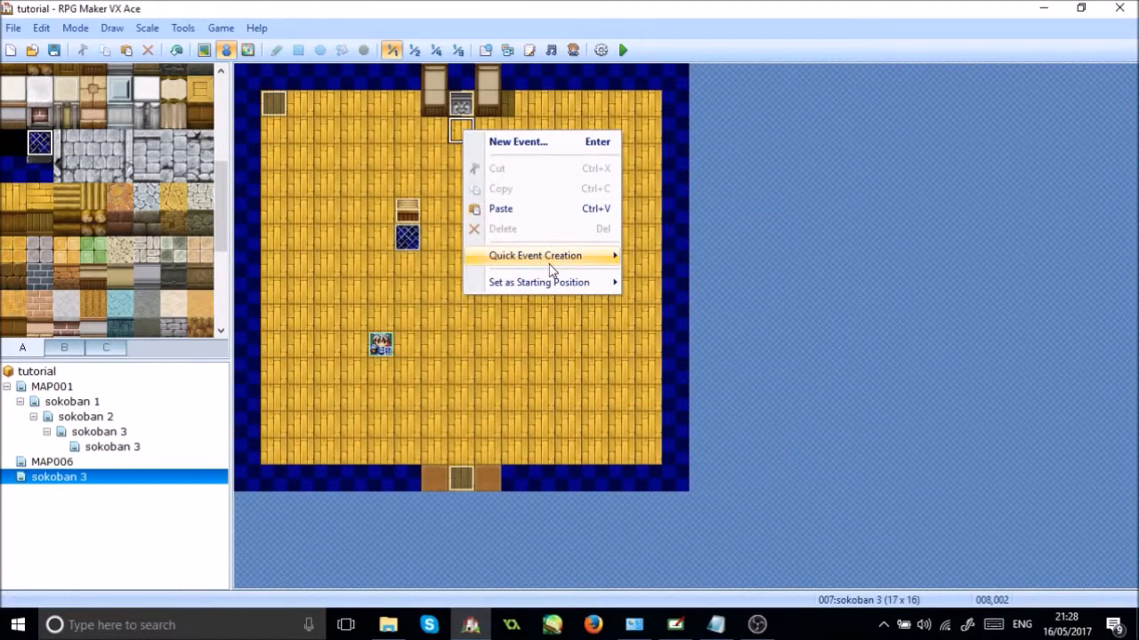
pyautogui.moveTo(549, 264)
pyautogui.click(683, 297)
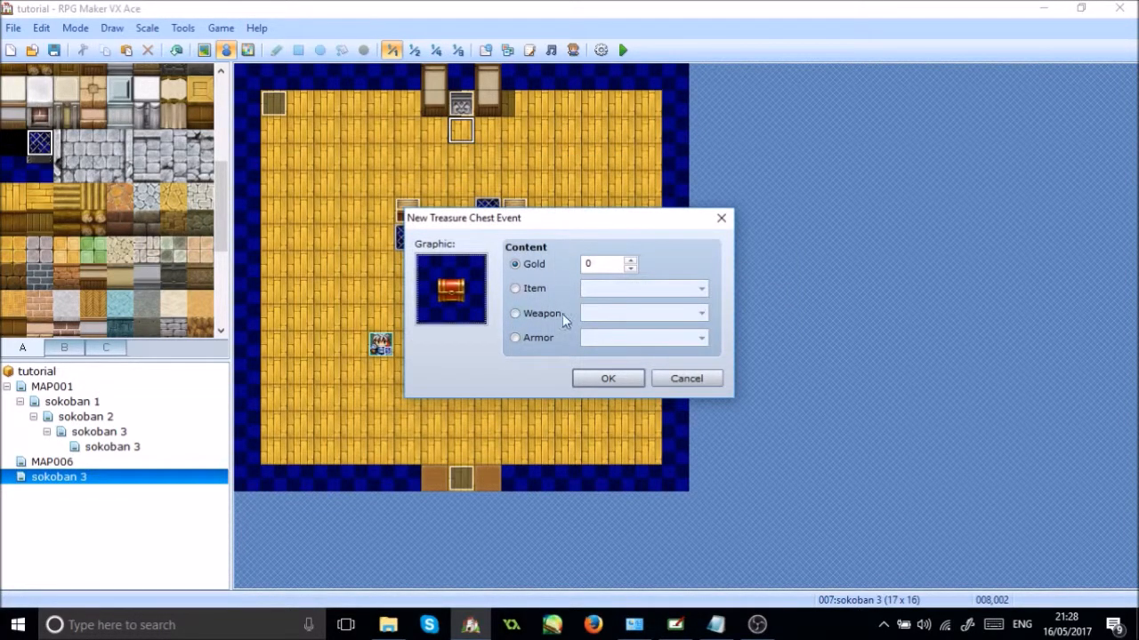
pyautogui.click(588, 378)
# Duplicate the chest event's first page and make the copy require switch 0002:puzzle complete
pyautogui.doubleClick(462, 132)
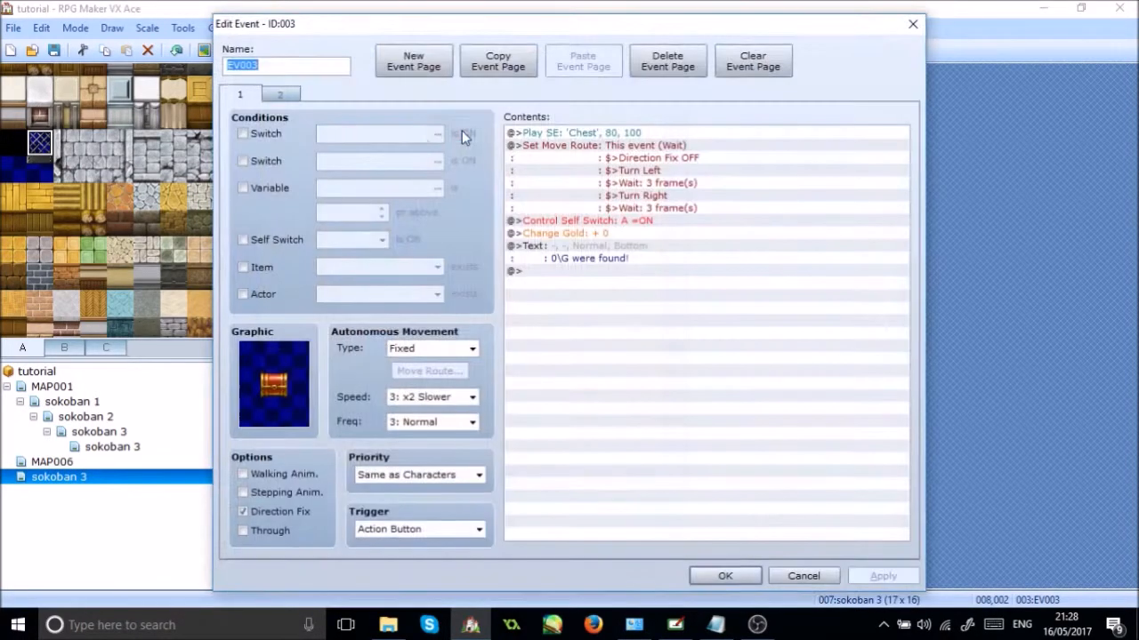
pyautogui.click(505, 69)
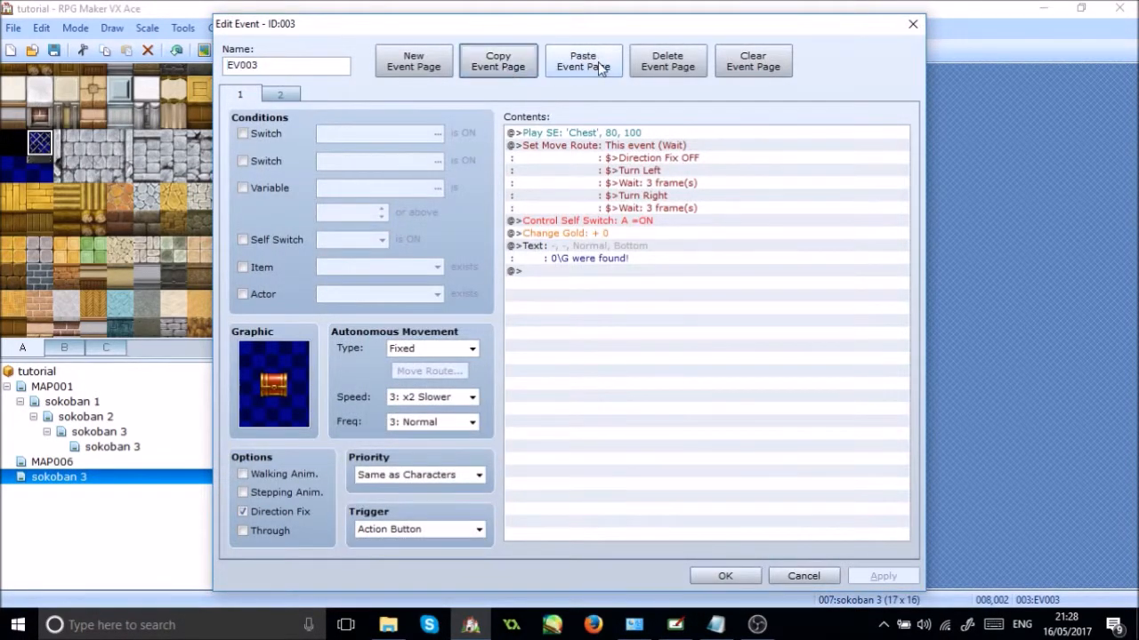
pyautogui.click(597, 70)
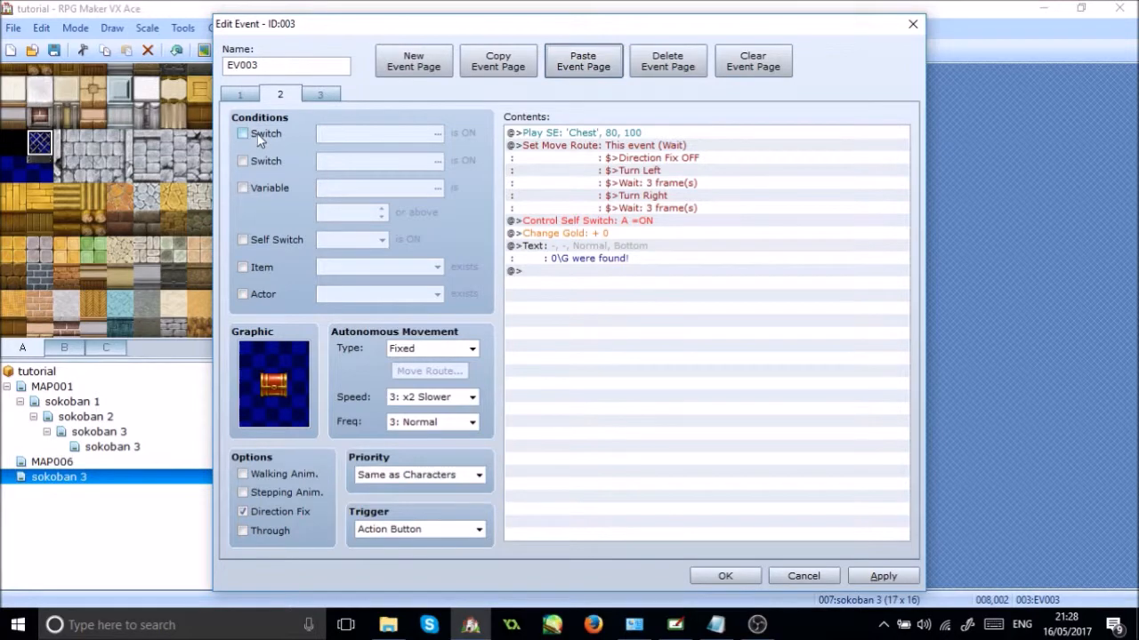
pyautogui.click(243, 134)
pyautogui.click(438, 135)
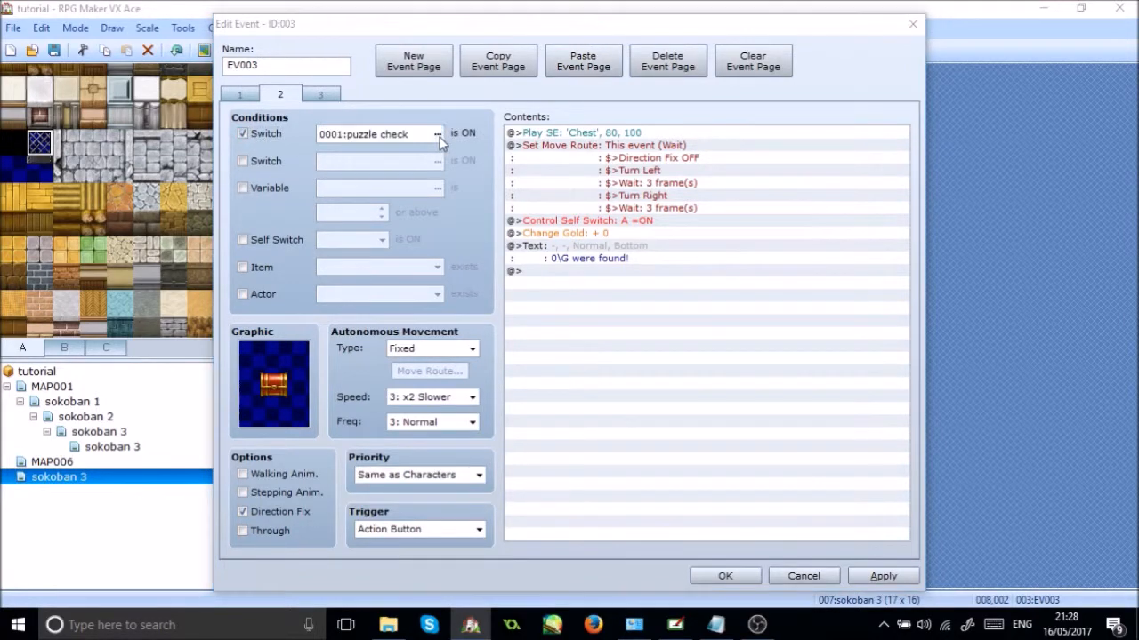
pyautogui.click(608, 179)
pyautogui.click(533, 480)
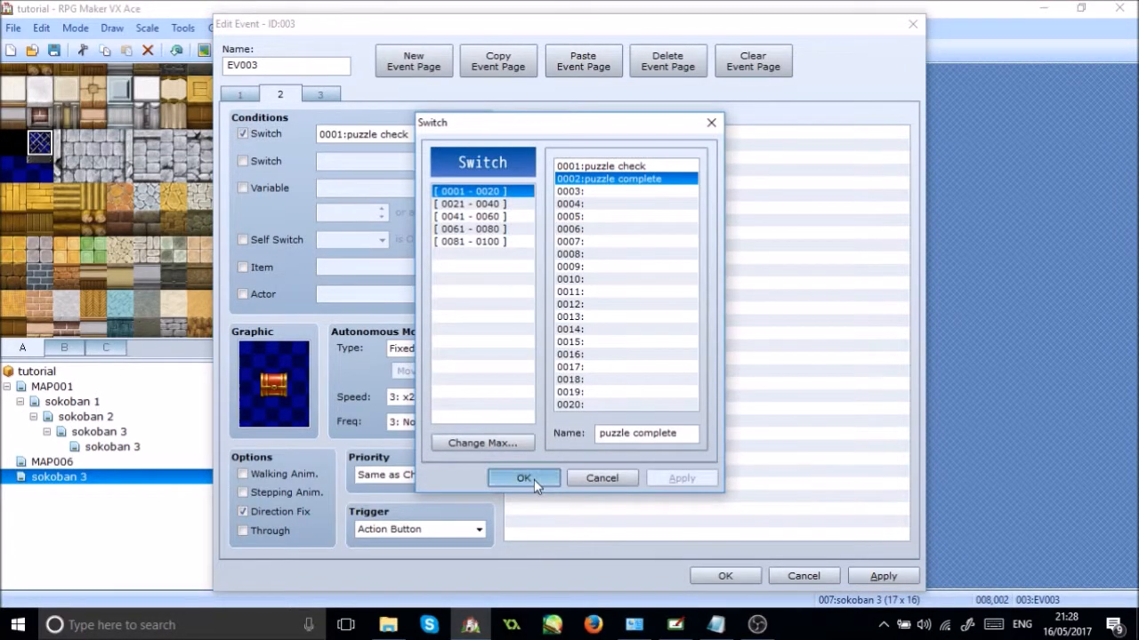
# Reduce the chest event's first page to a single text message reading "It's locked!"
pyautogui.click(240, 96)
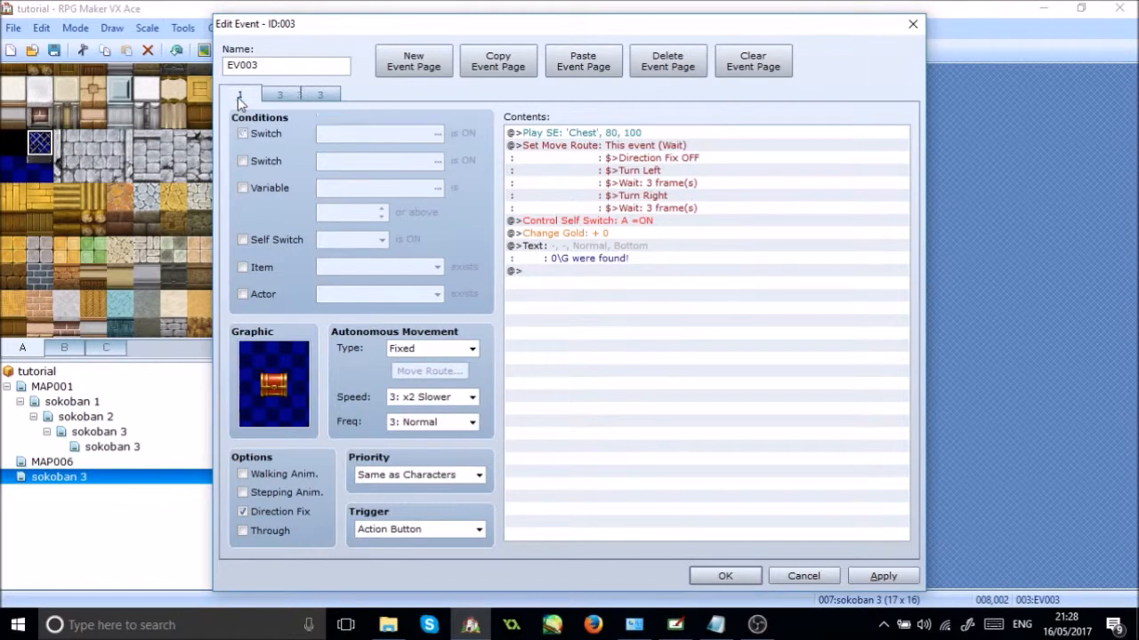
pyautogui.click(583, 132)
pyautogui.press('Insert')
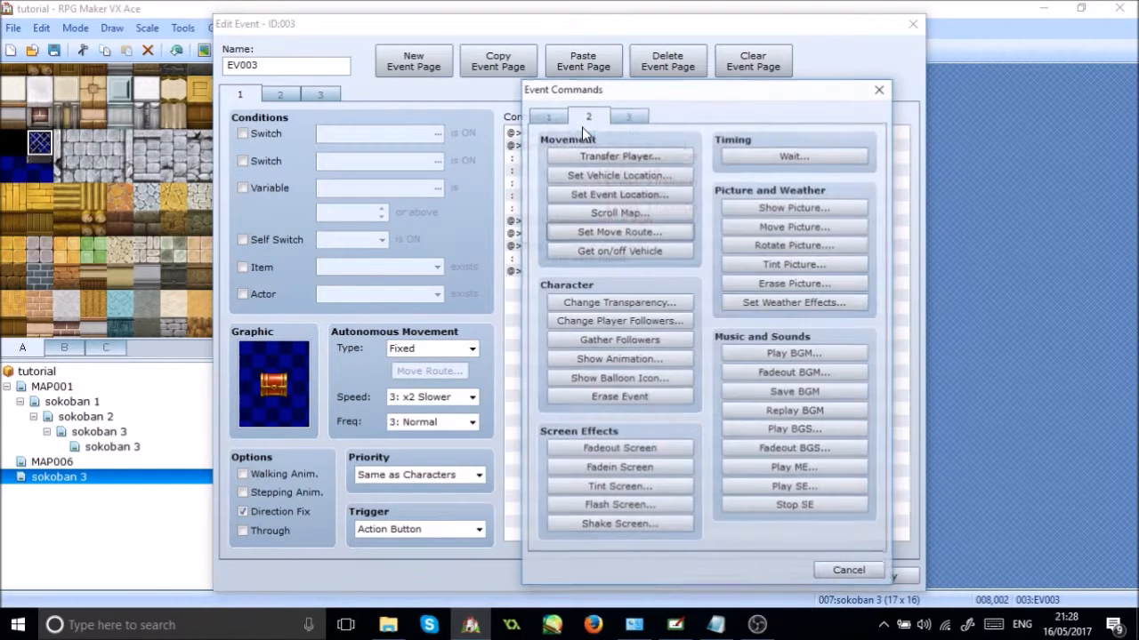
pyautogui.click(838, 579)
pyautogui.press('Delete')
pyautogui.press('Delete')
pyautogui.press('Delete')
pyautogui.press('Delete')
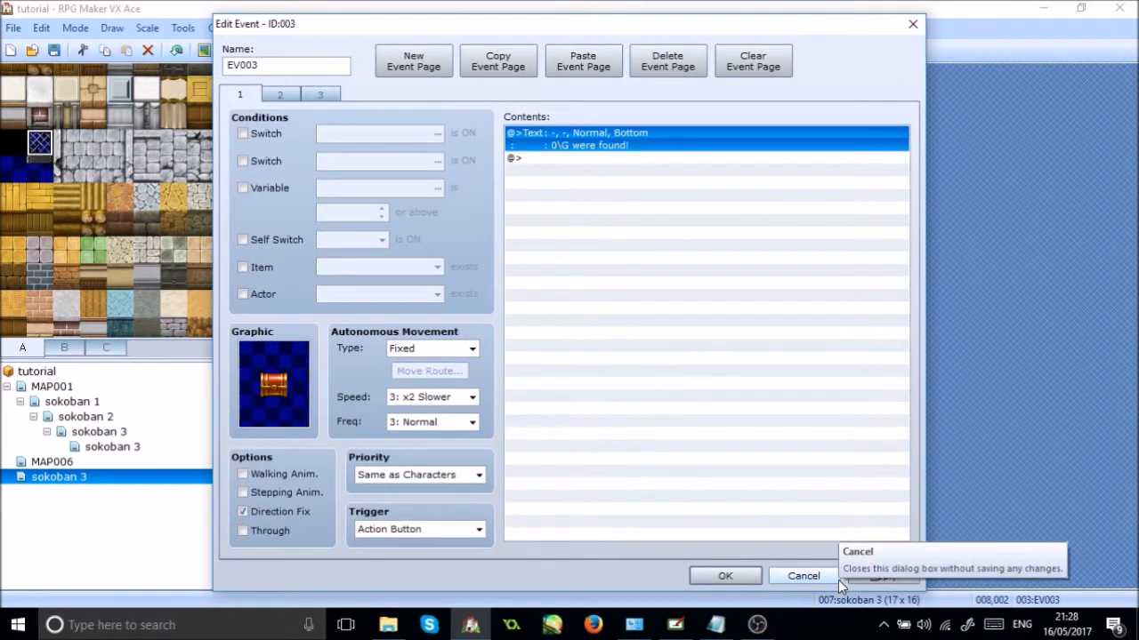
pyautogui.press('Return')
pyautogui.press('Delete')
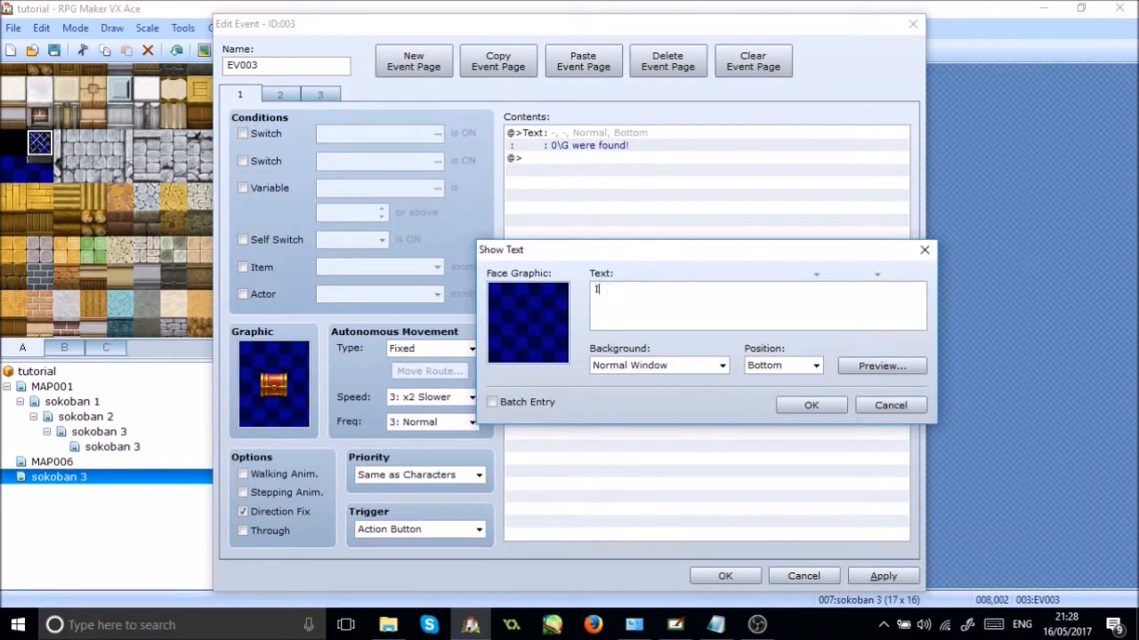
pyautogui.write("It's locked!")
pyautogui.click(814, 406)
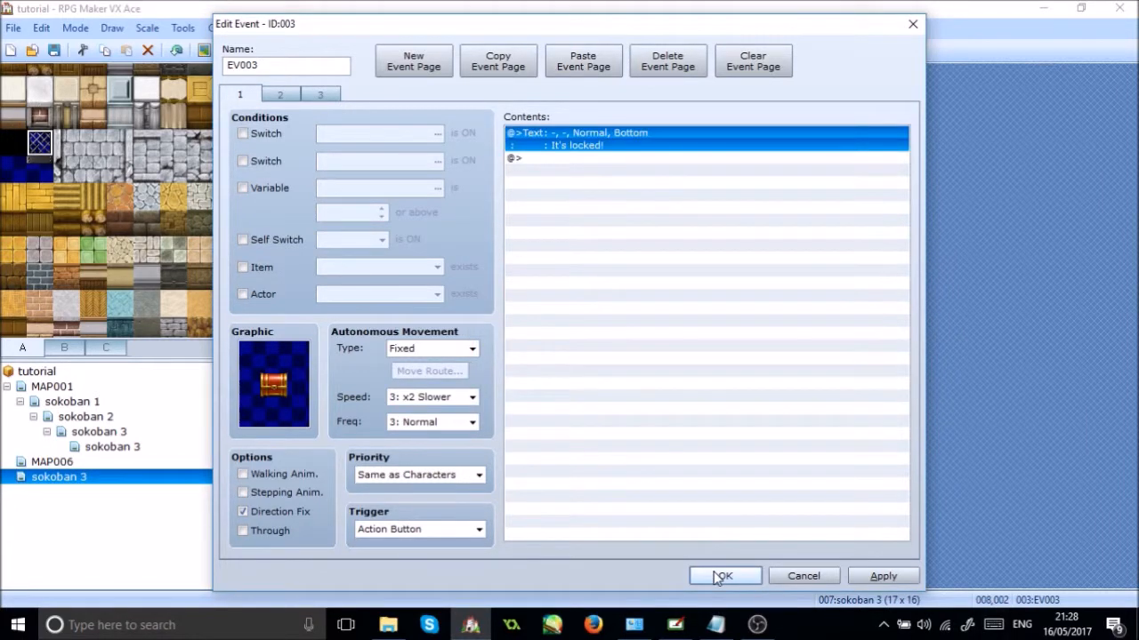
# Set the chest event's second page to trigger as Parallel Process and delete its self switch, gold and text commands
pyautogui.click(281, 92)
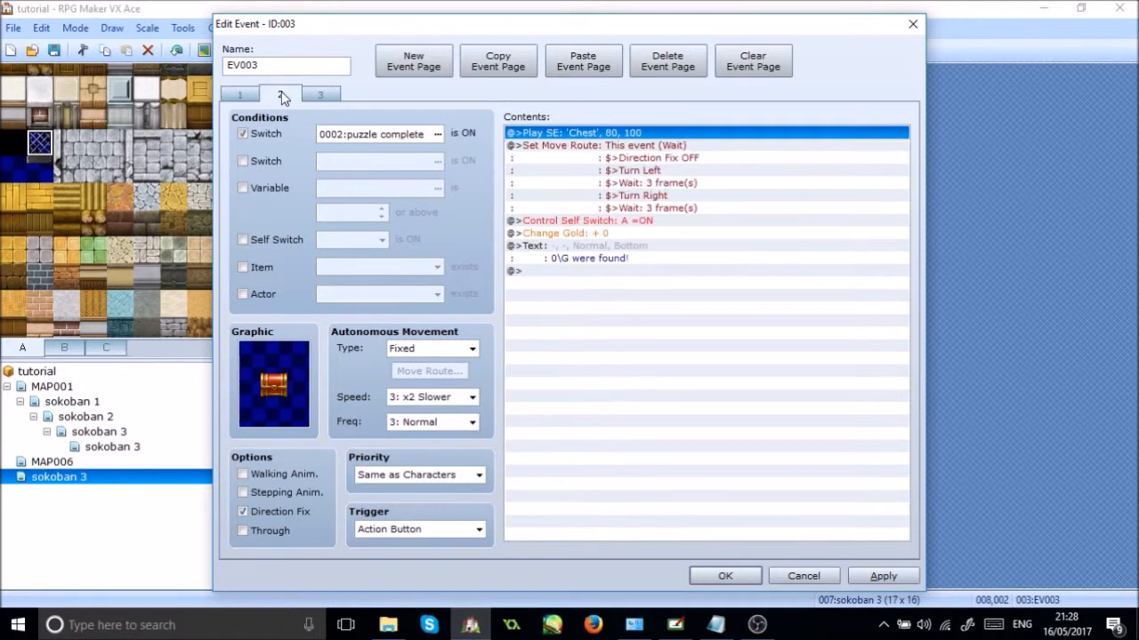
pyautogui.click(447, 529)
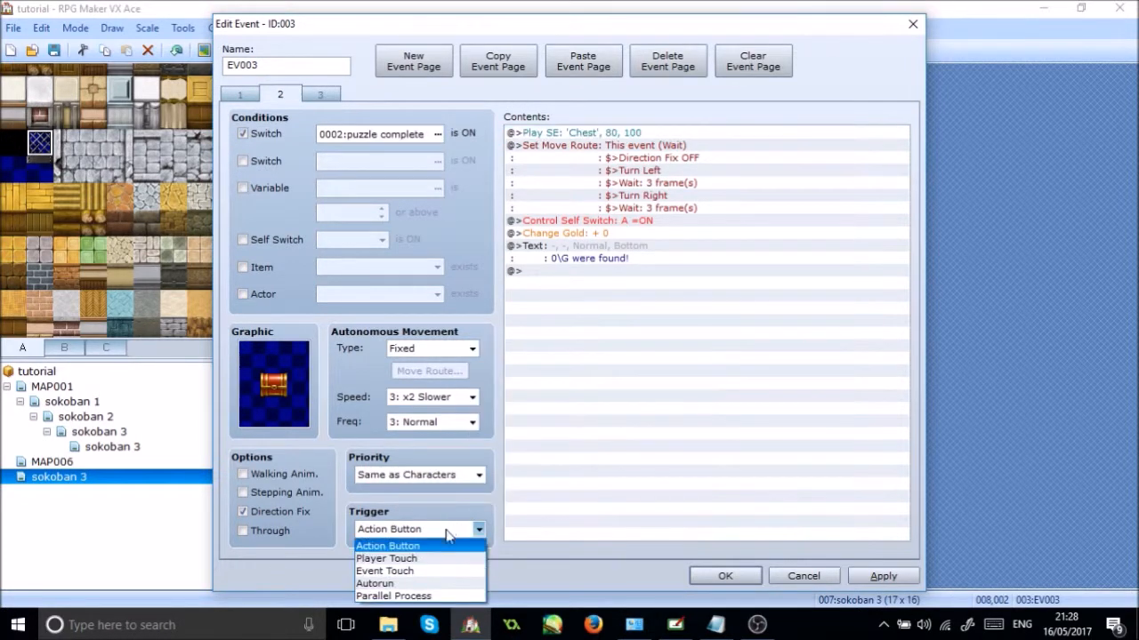
pyautogui.click(394, 597)
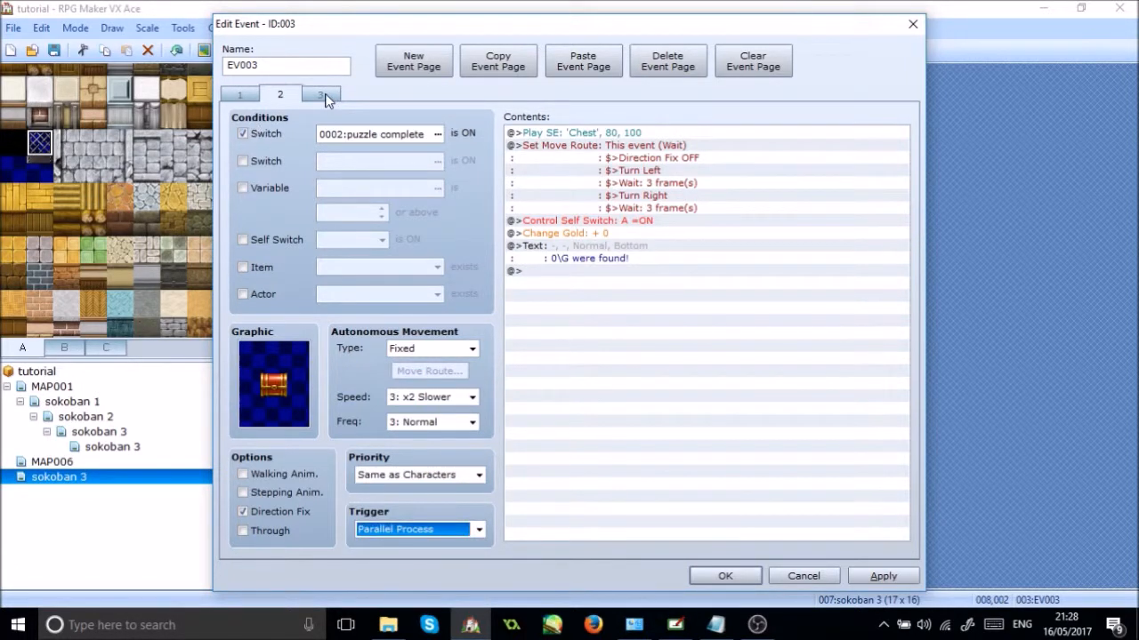
pyautogui.click(587, 222)
pyautogui.hotkey('shift', 'Down')
pyautogui.hotkey('shift', 'Down')
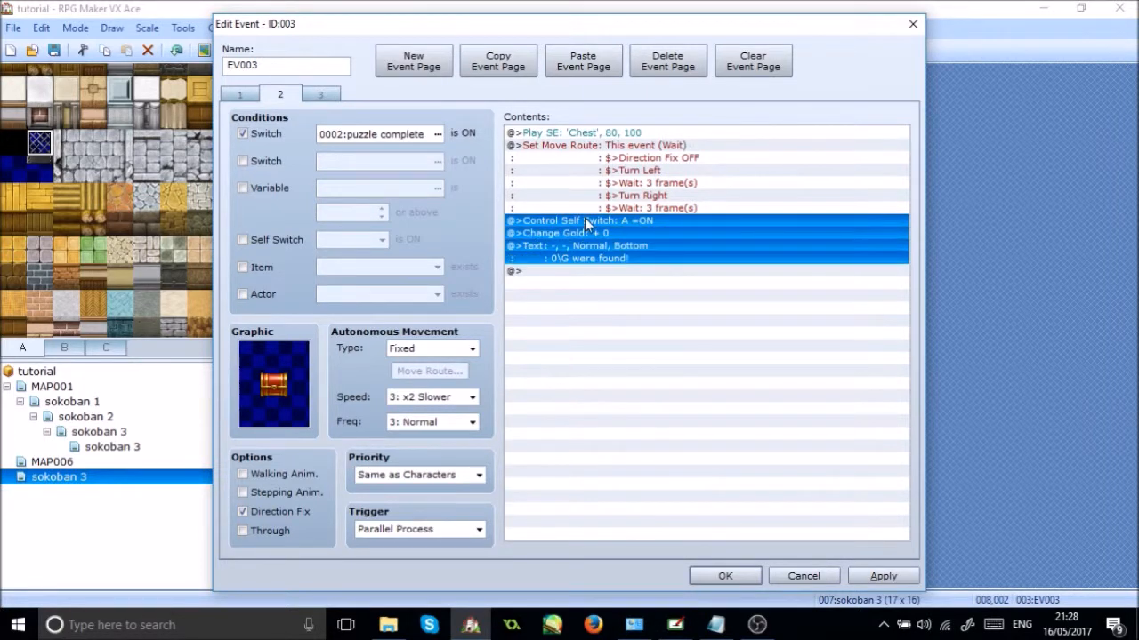
pyautogui.press('Delete')
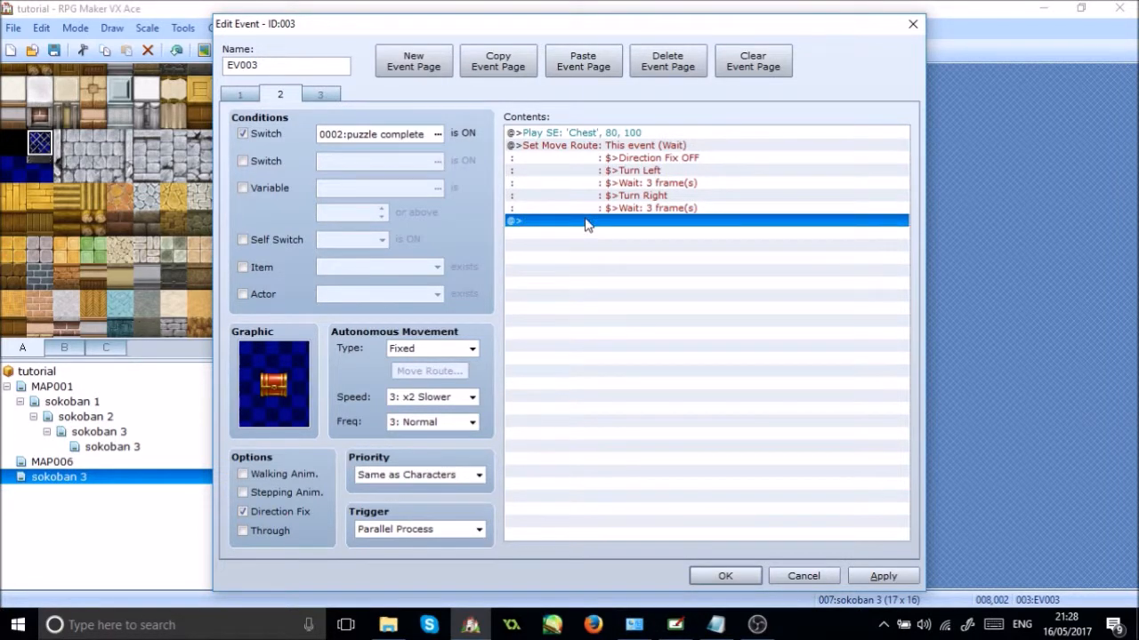
pyautogui.click(322, 93)
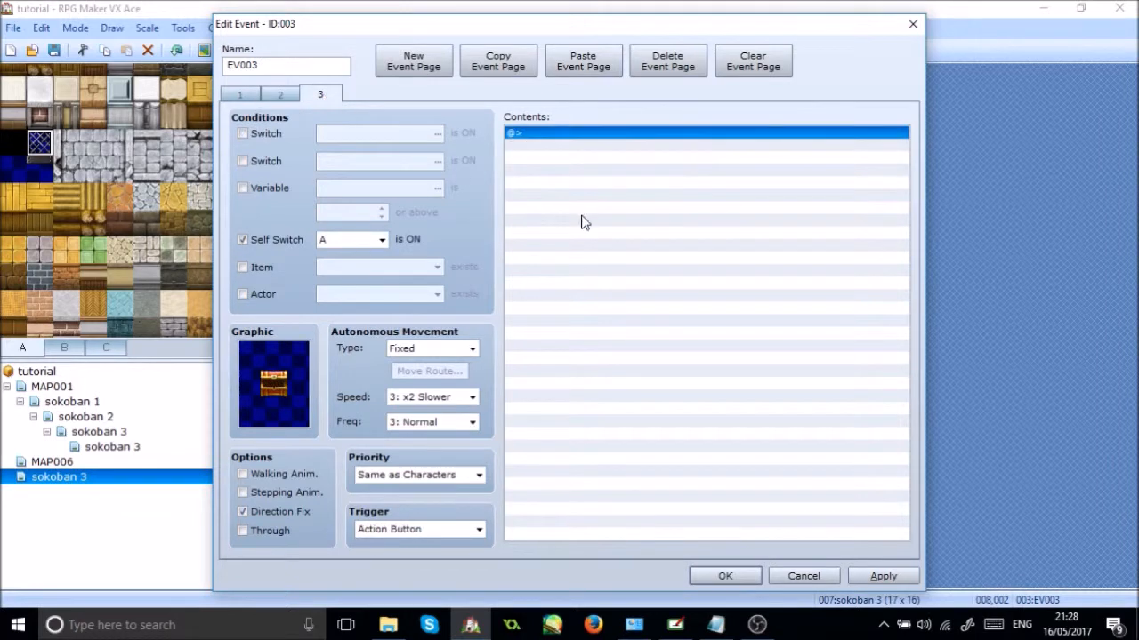
# Paste the self switch, gold and text commands into the chest event's third page and change its self switch command to B = ON
pyautogui.hotkey('ctrl', 'v')
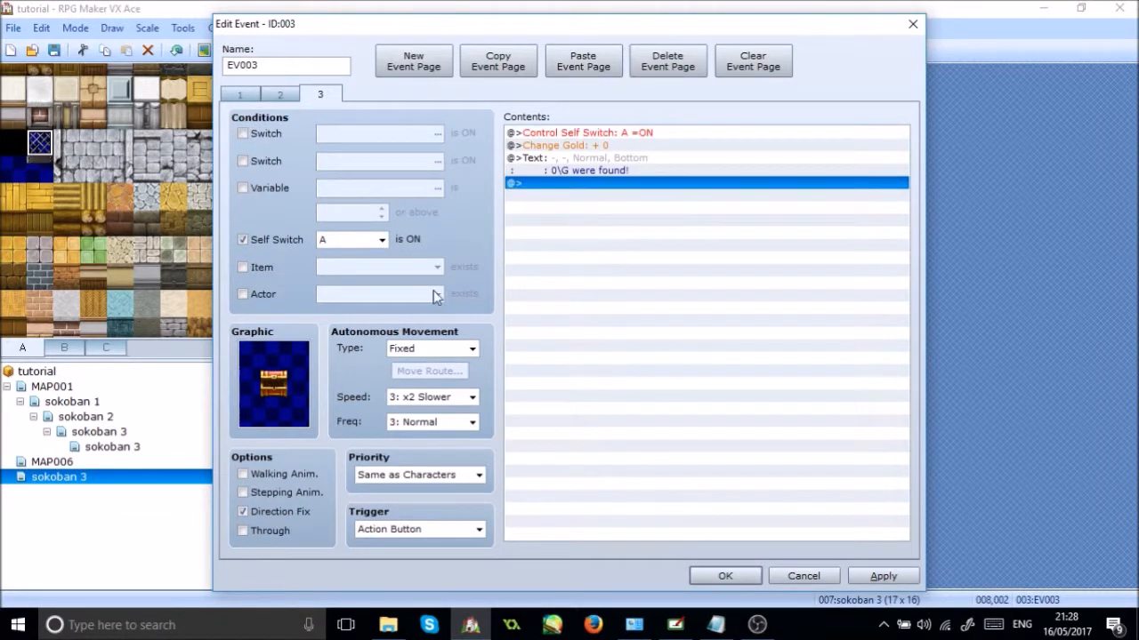
pyautogui.press('Up')
pyautogui.press('Up')
pyautogui.press('Up')
pyautogui.press('Up')
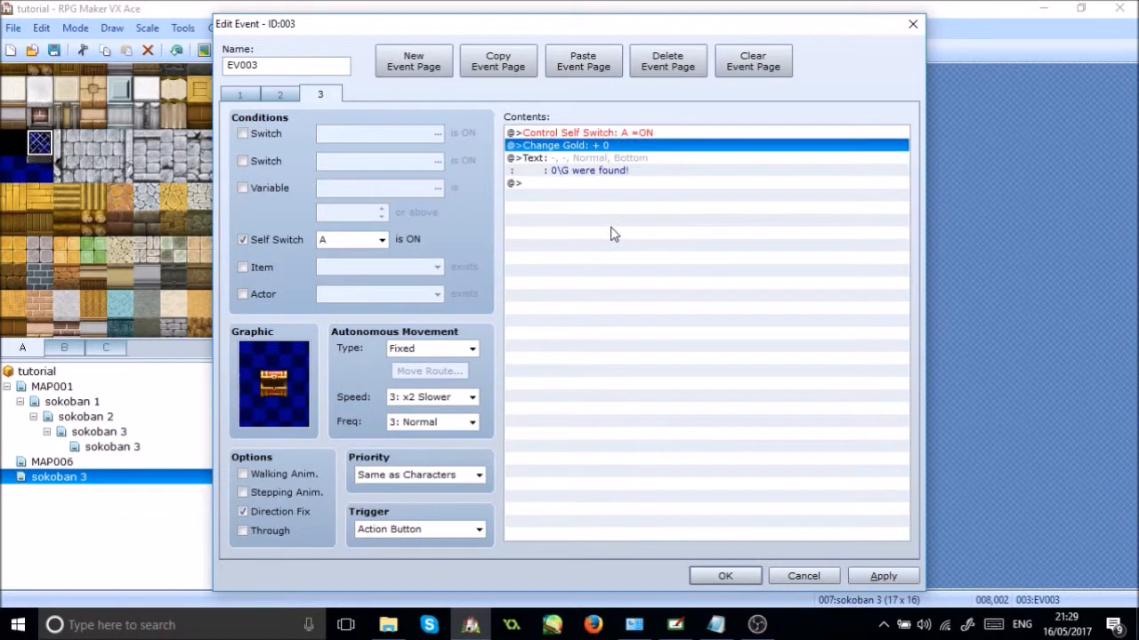
pyautogui.press('Return')
pyautogui.press('Down')
pyautogui.press('Return')
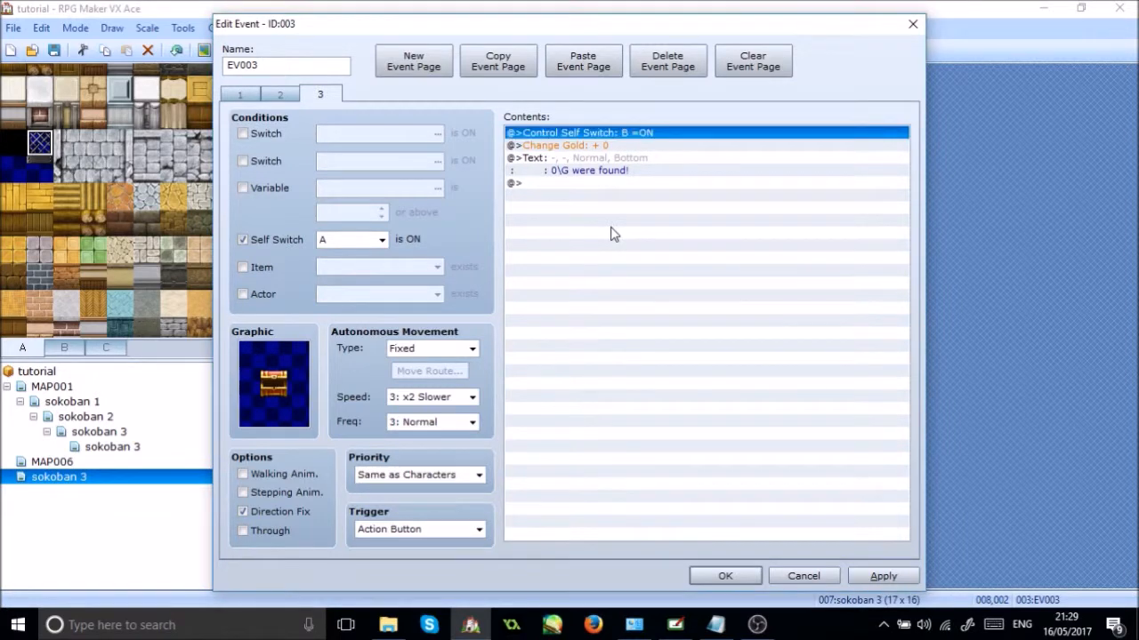
# Append Control Self Switch A = ON to the chest event's second page, without the gold and text commands
pyautogui.click(291, 92)
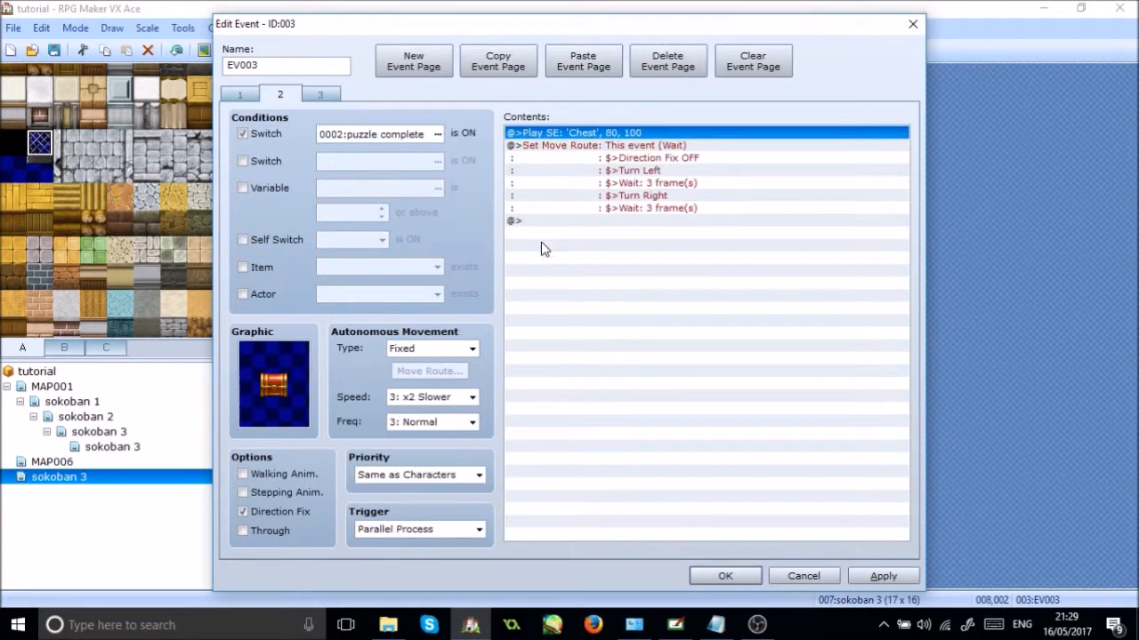
pyautogui.click(317, 95)
pyautogui.click(278, 94)
pyautogui.press('End')
pyautogui.hotkey('ctrl', 'v')
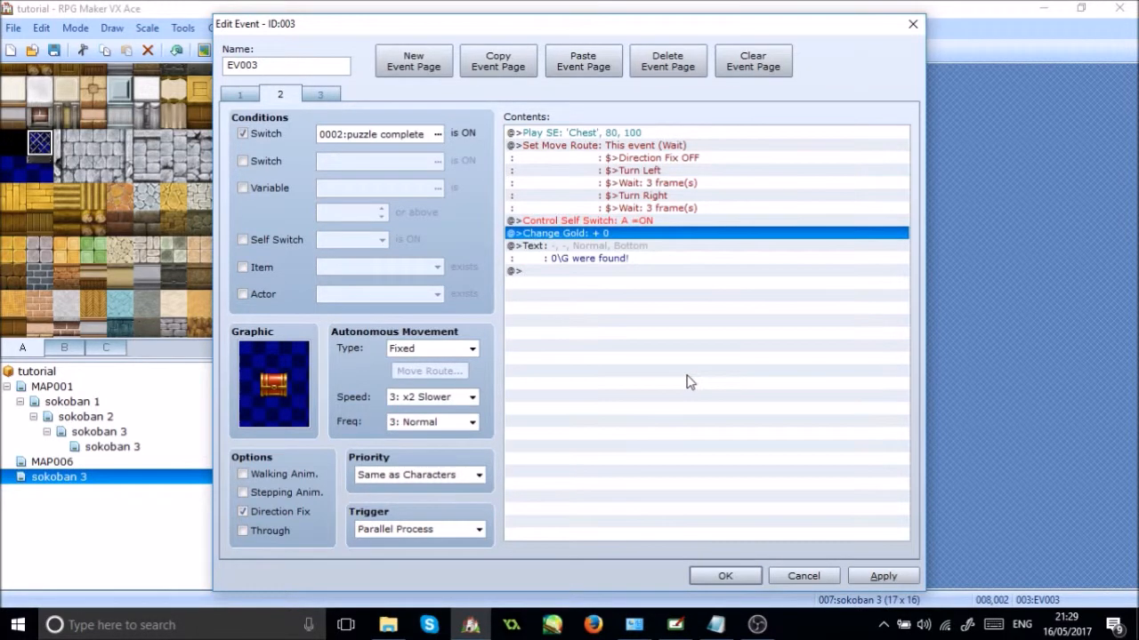
pyautogui.press('Delete')
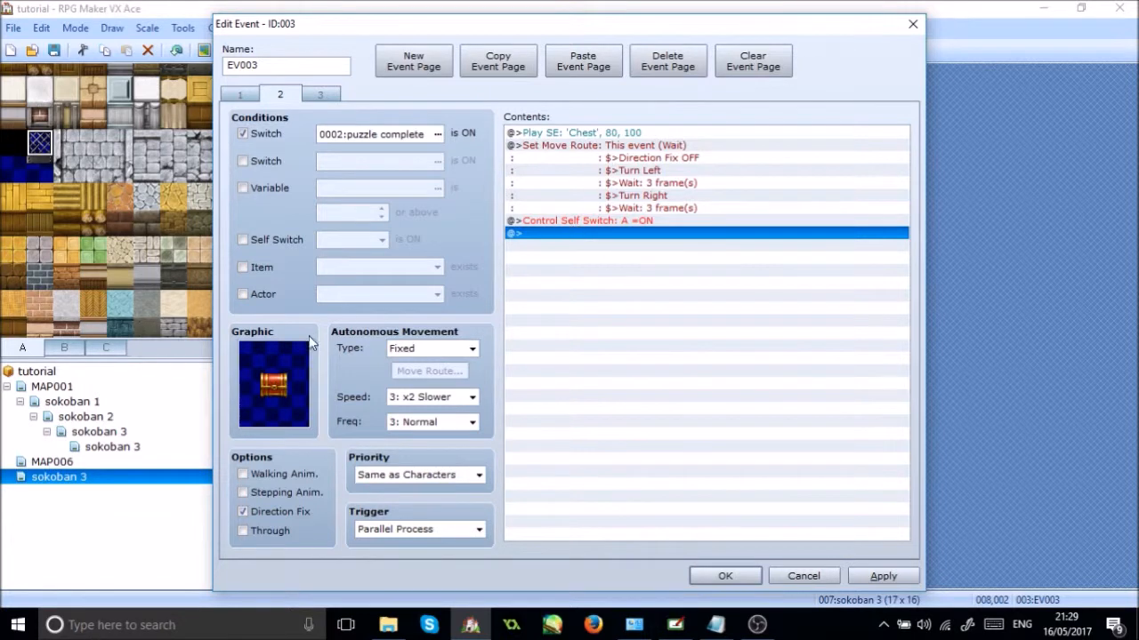
# Duplicate the chest event's third page as a fourth page
pyautogui.click(327, 96)
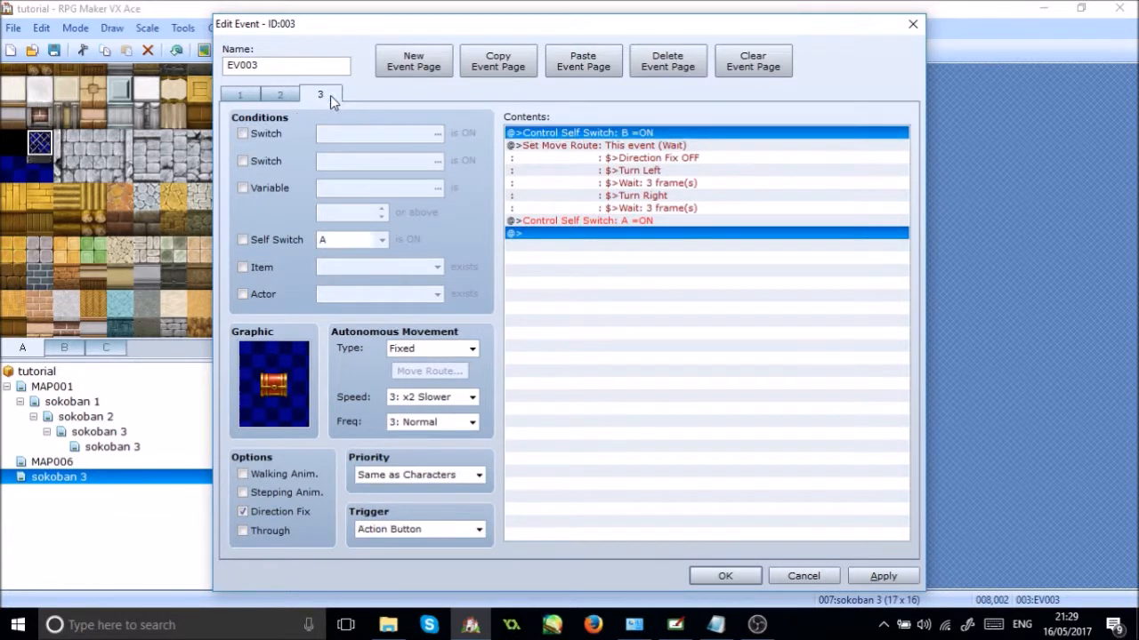
pyautogui.click(567, 223)
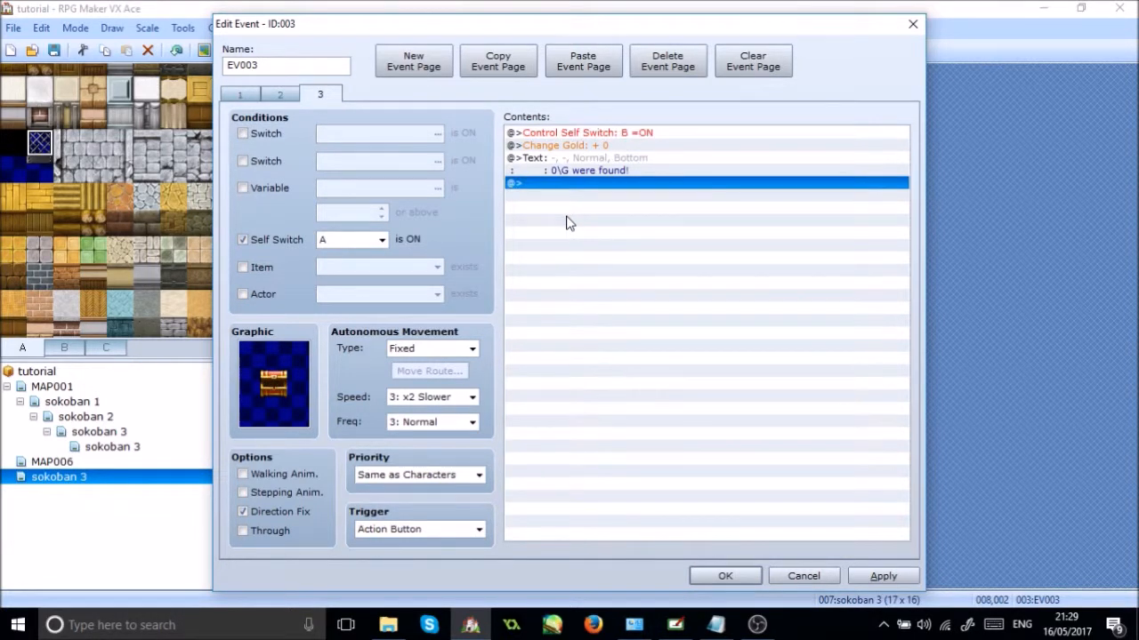
pyautogui.press('Up')
pyautogui.press('Up')
pyautogui.press('Up')
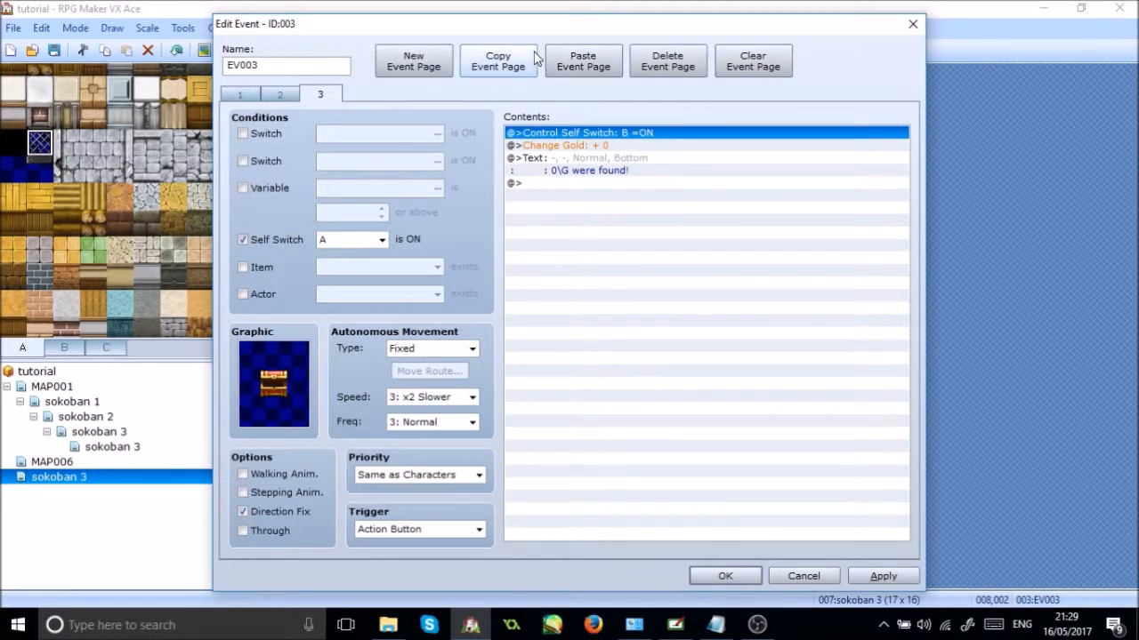
pyautogui.click(511, 69)
pyautogui.click(583, 64)
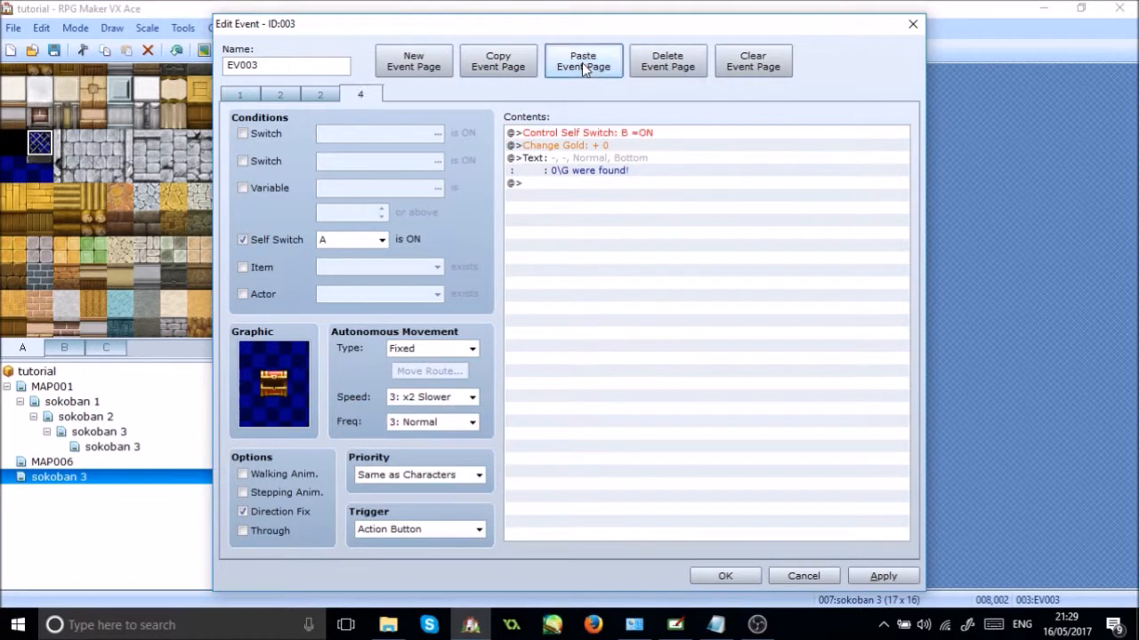
# Delete all commands from the fourth page, set its condition to self switch B, and save the chest event
pyautogui.click(578, 138)
pyautogui.press('Delete')
pyautogui.press('Delete')
pyautogui.press('Delete')
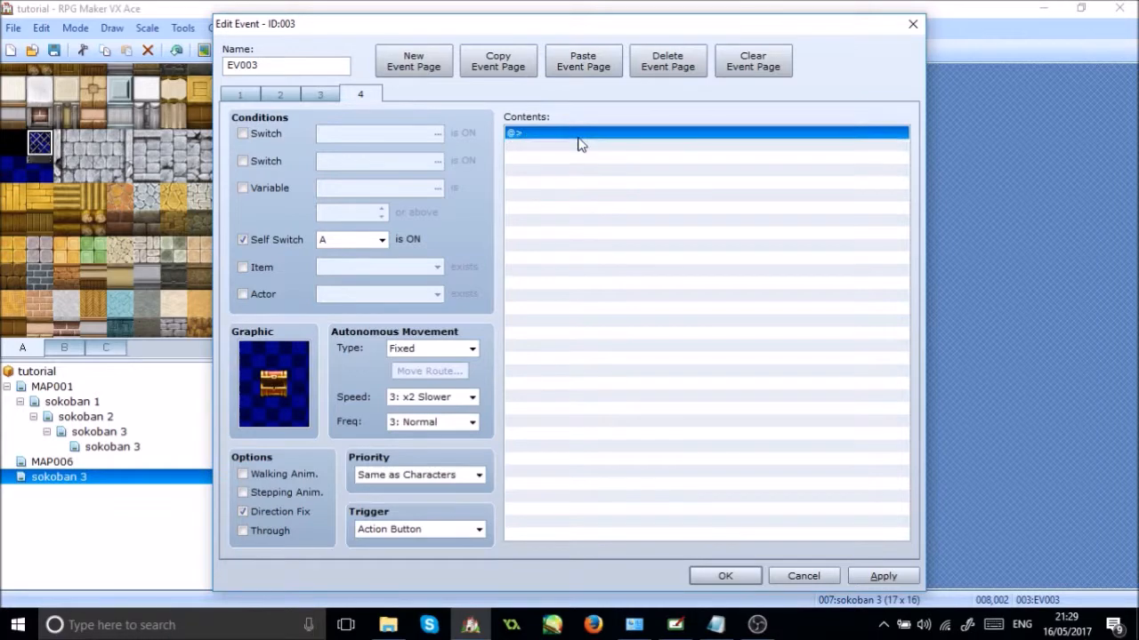
pyautogui.click(369, 241)
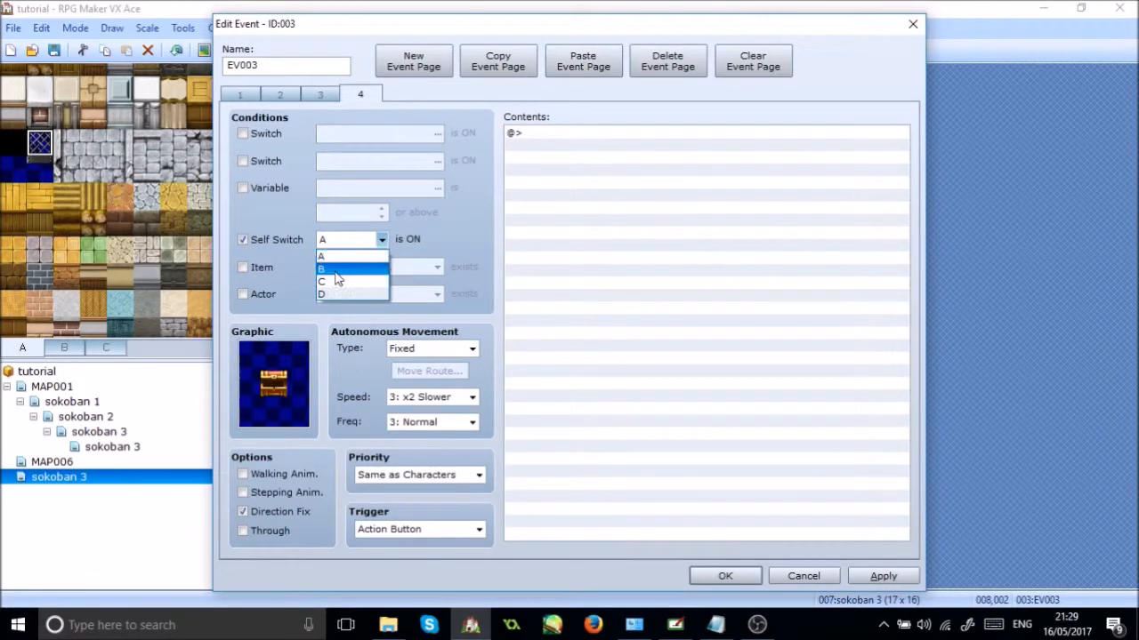
pyautogui.click(334, 269)
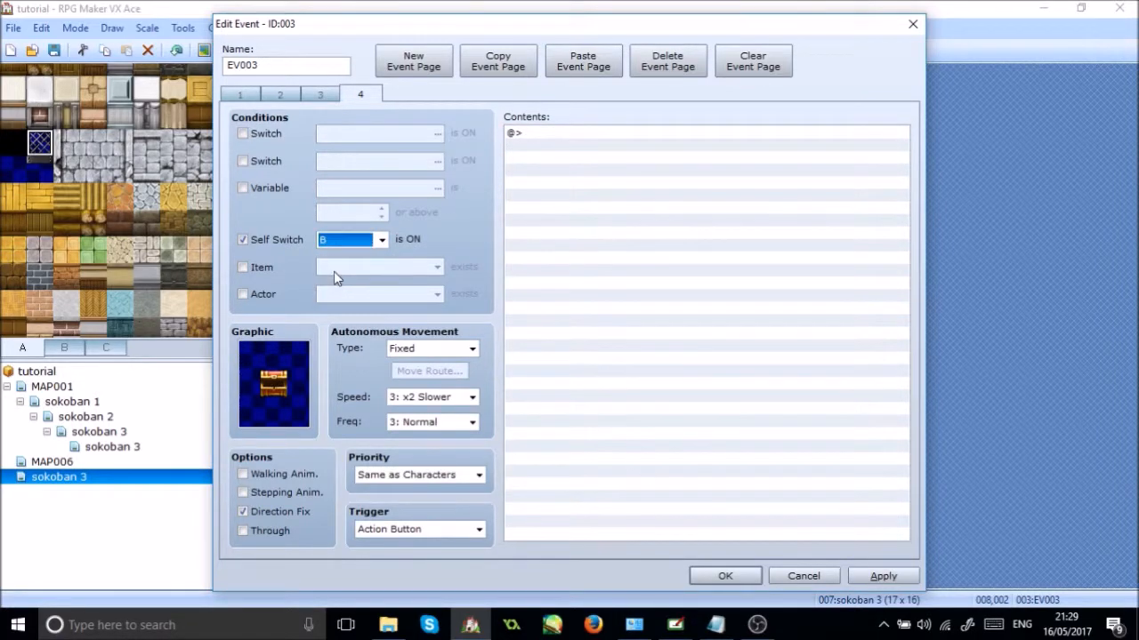
pyautogui.click(713, 576)
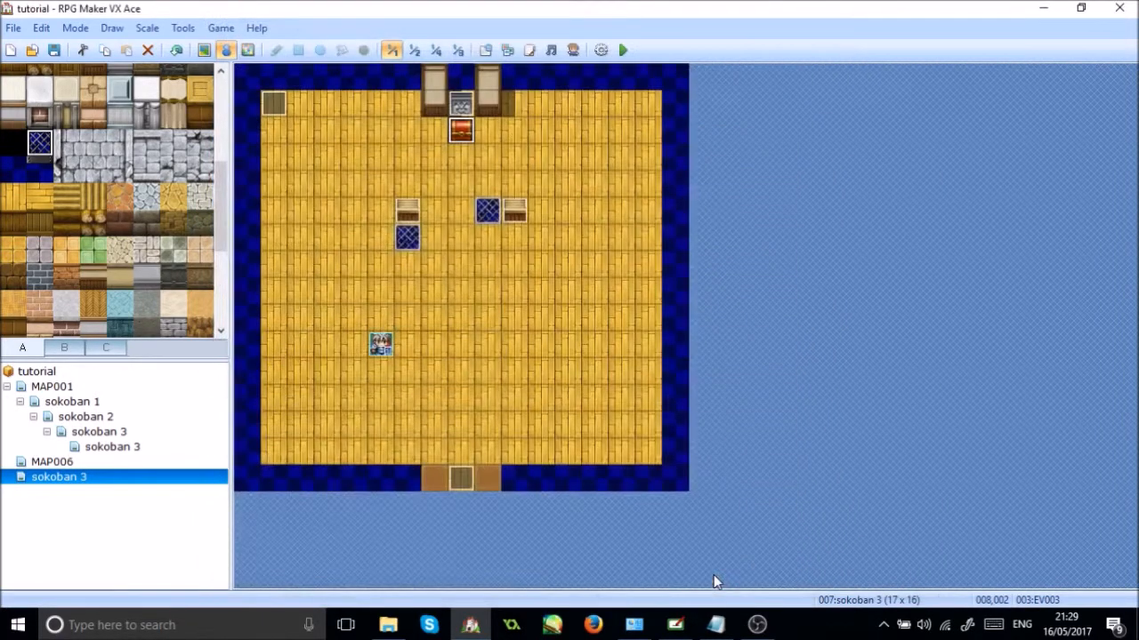
# Create an event at tile 008,008 and give it the first grey lever graphic with a red knob from !Switch1
pyautogui.rightClick(461, 296)
pyautogui.moveTo(534, 421)
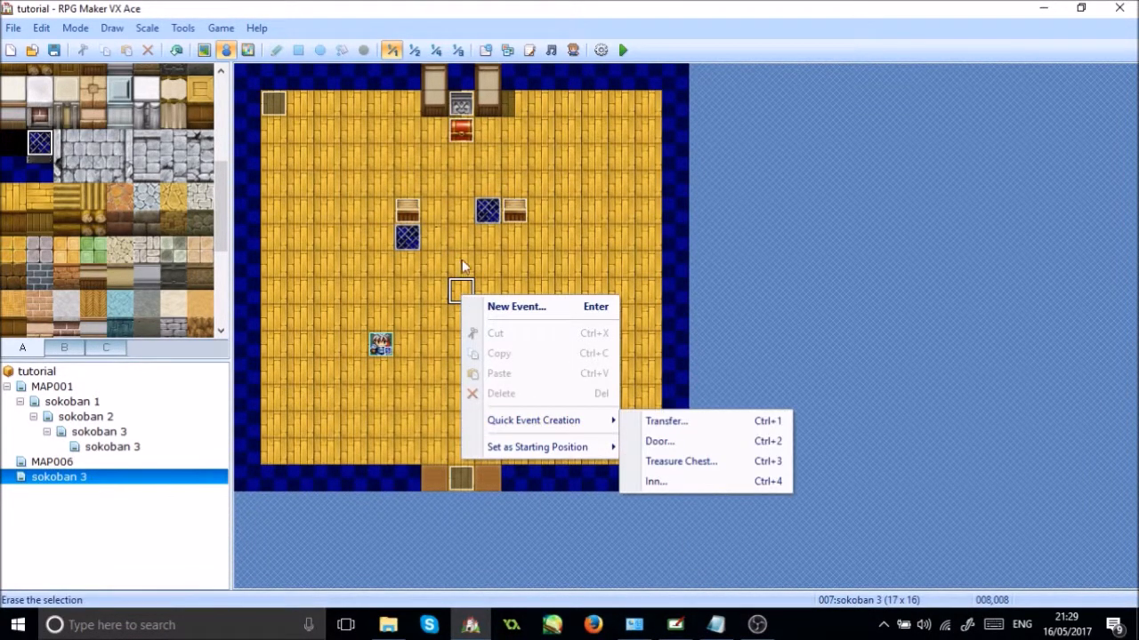
pyautogui.click(459, 290)
pyautogui.doubleClick(460, 289)
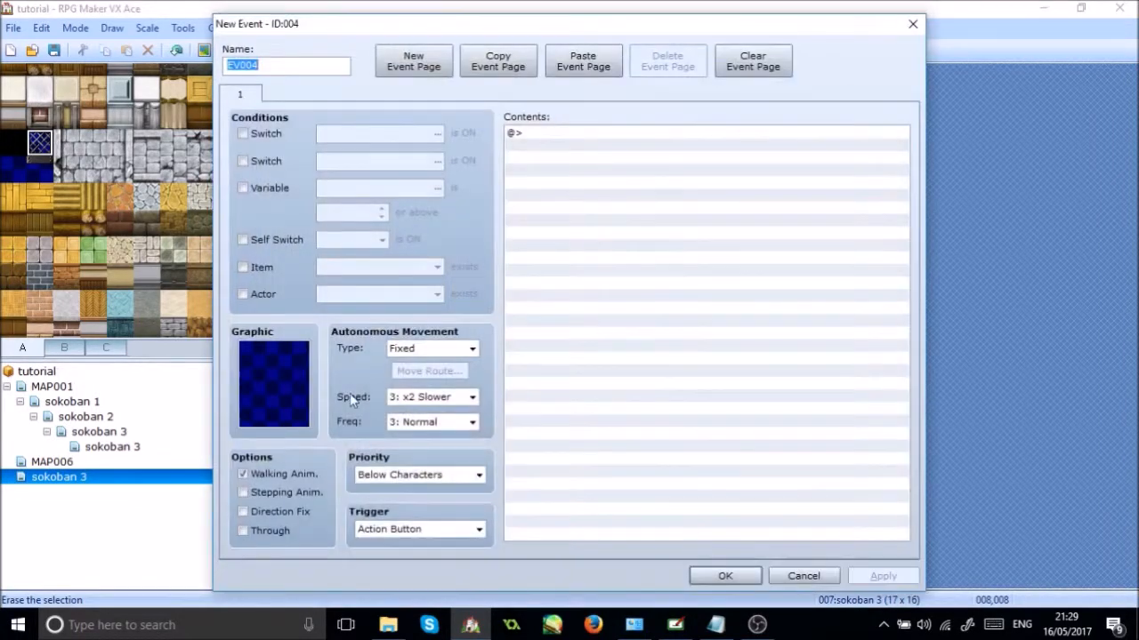
pyautogui.click(284, 361)
pyautogui.doubleClick(281, 395)
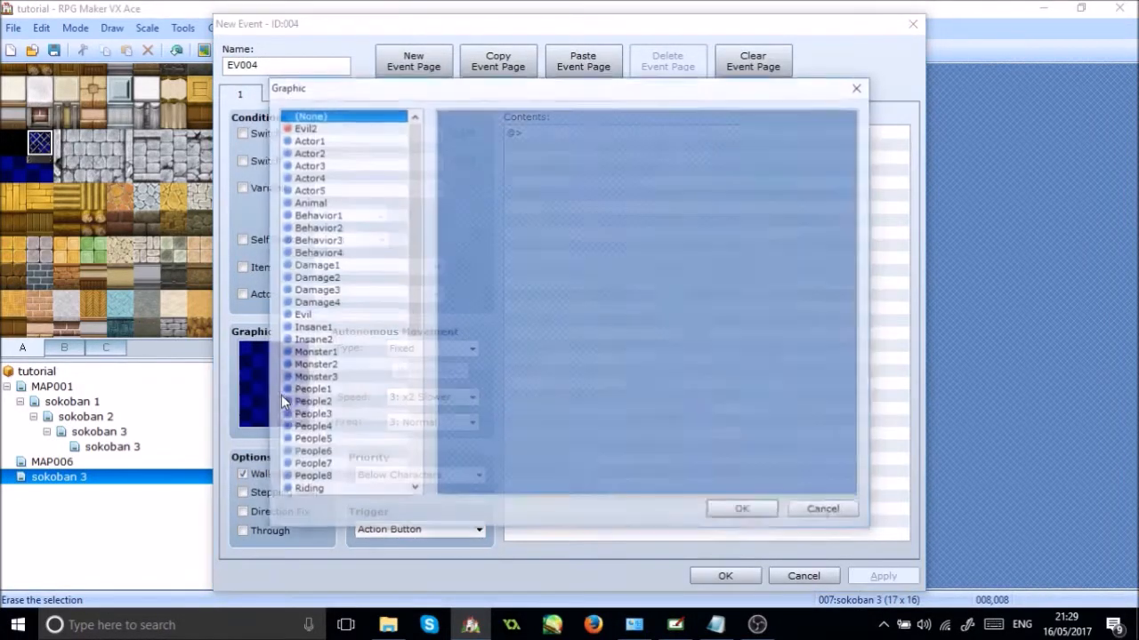
pyautogui.moveTo(415, 208); pyautogui.dragTo(435, 478)
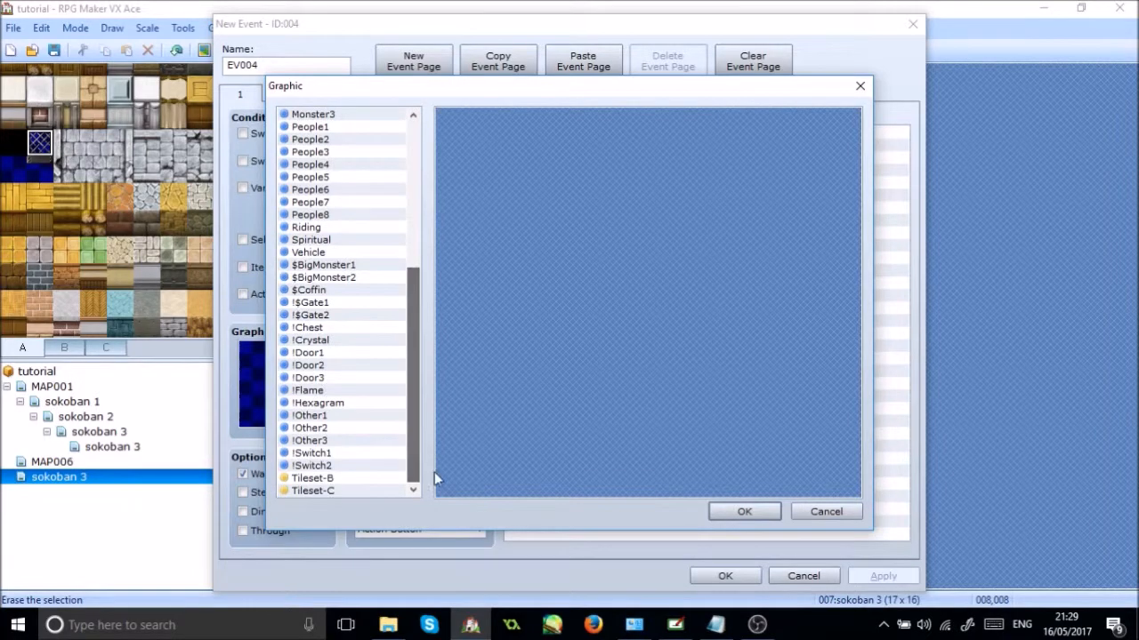
pyautogui.click(327, 481)
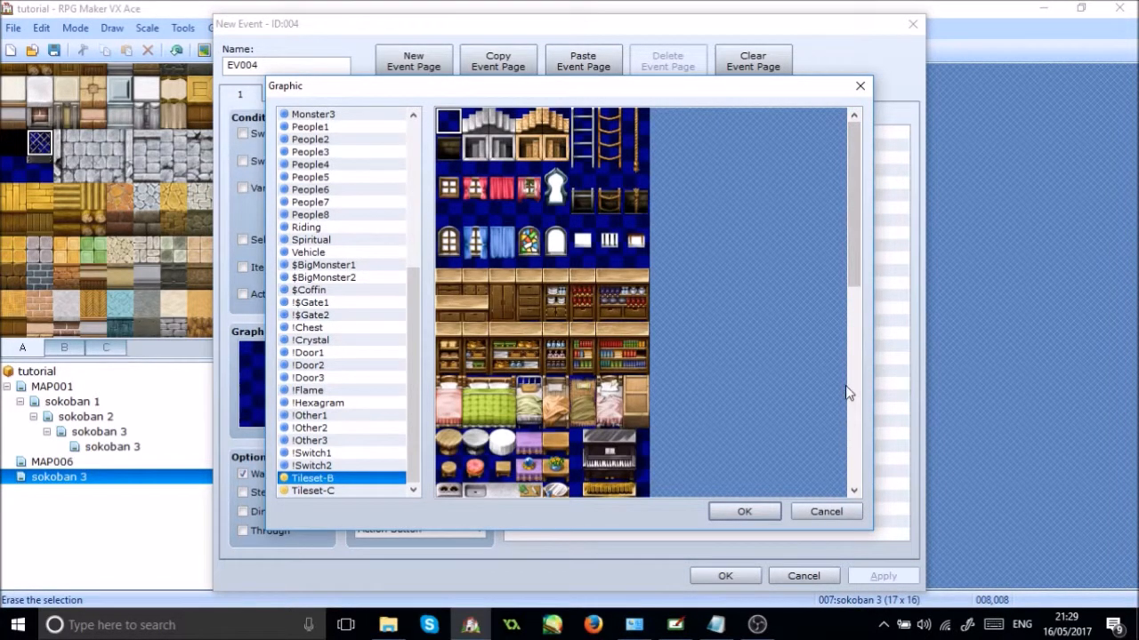
pyautogui.moveTo(851, 228); pyautogui.dragTo(798, 470)
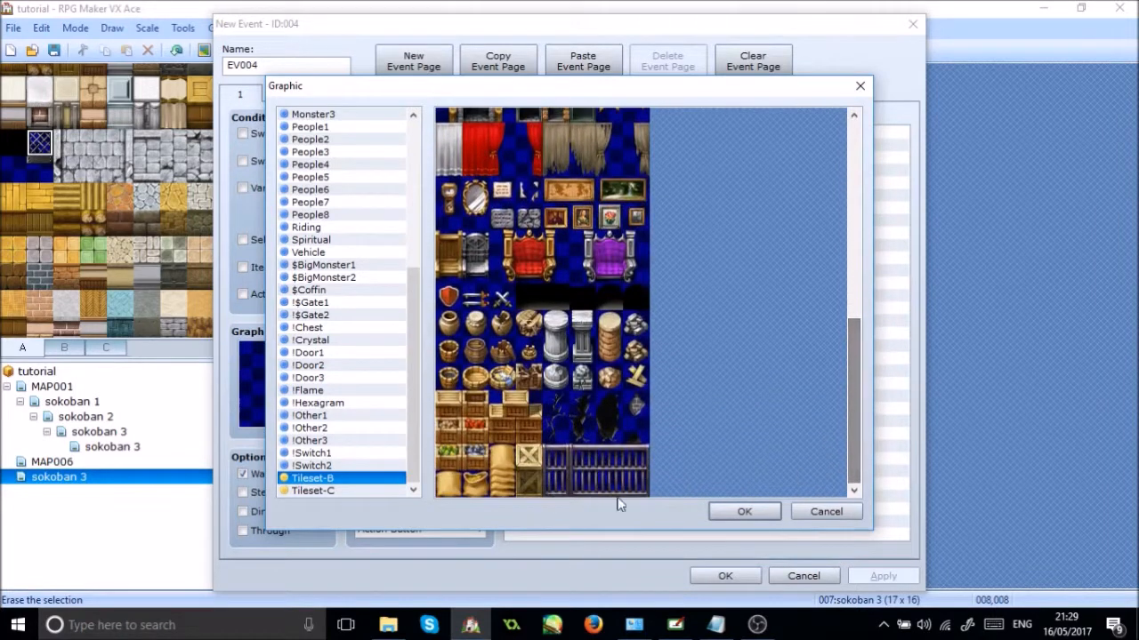
pyautogui.click(320, 456)
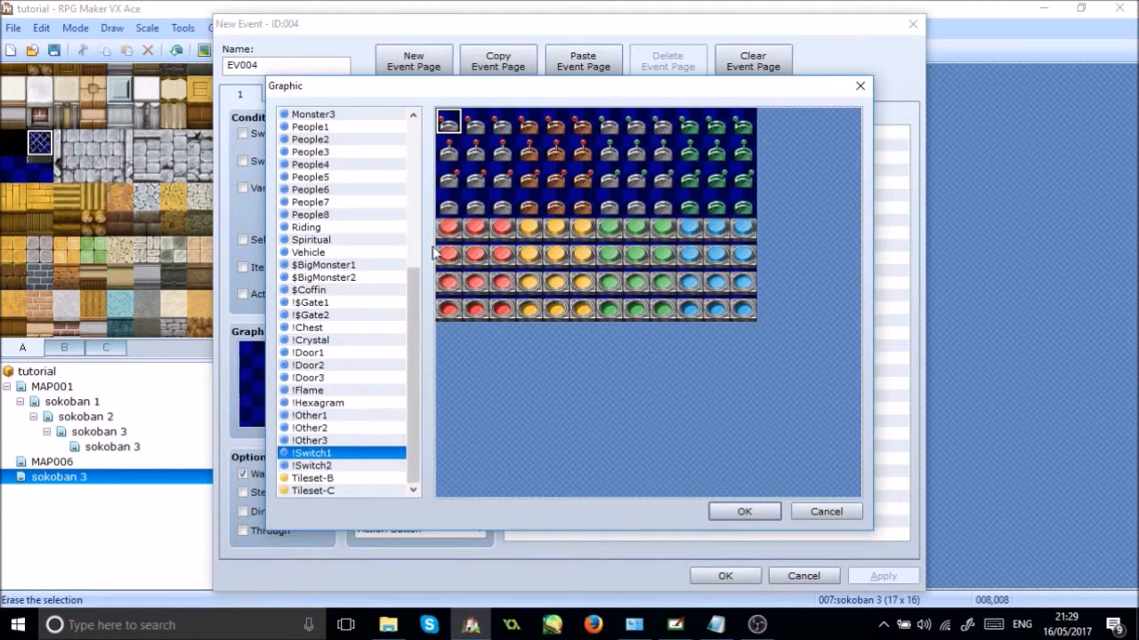
pyautogui.doubleClick(450, 127)
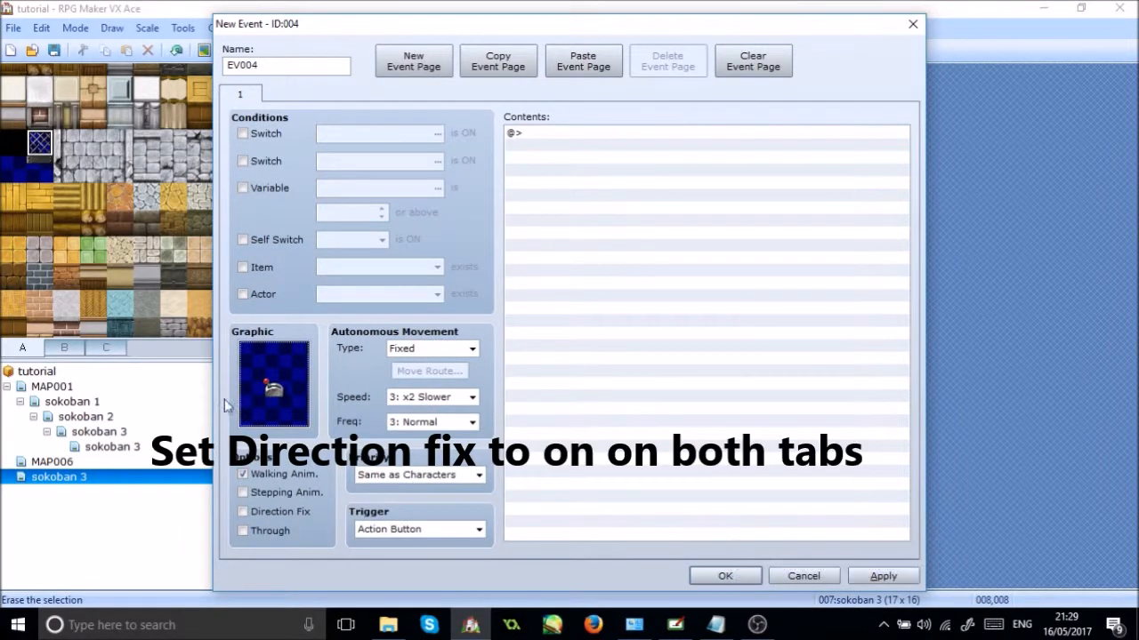
# Add a Control Switches command to the lever event that turns 0001:puzzle check ON
pyautogui.doubleClick(661, 315)
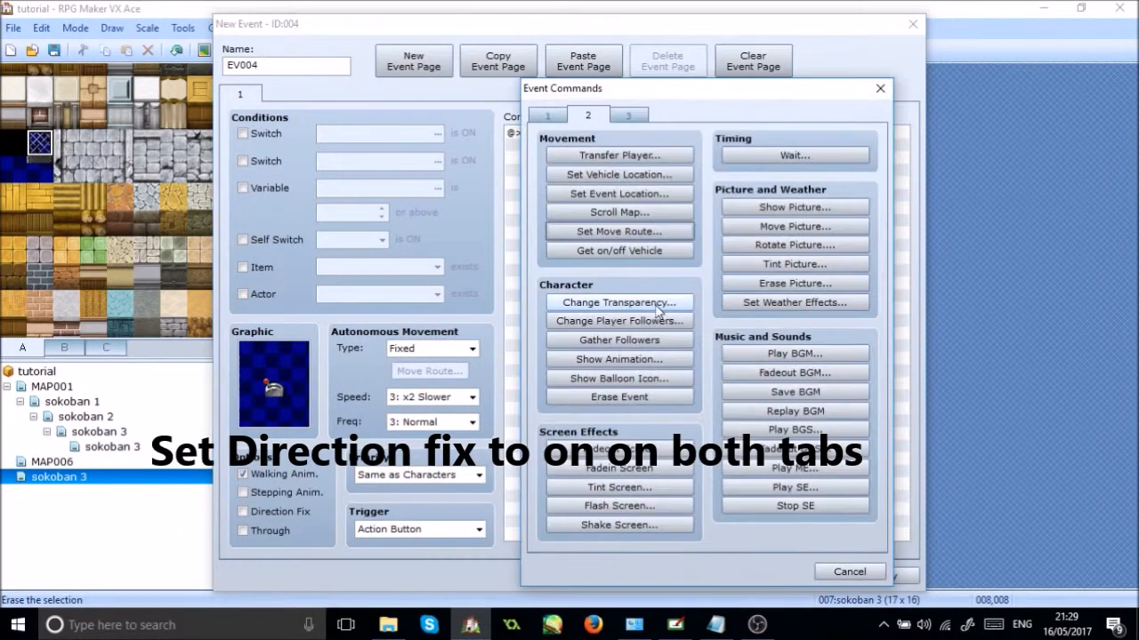
pyautogui.click(546, 117)
pyautogui.click(608, 281)
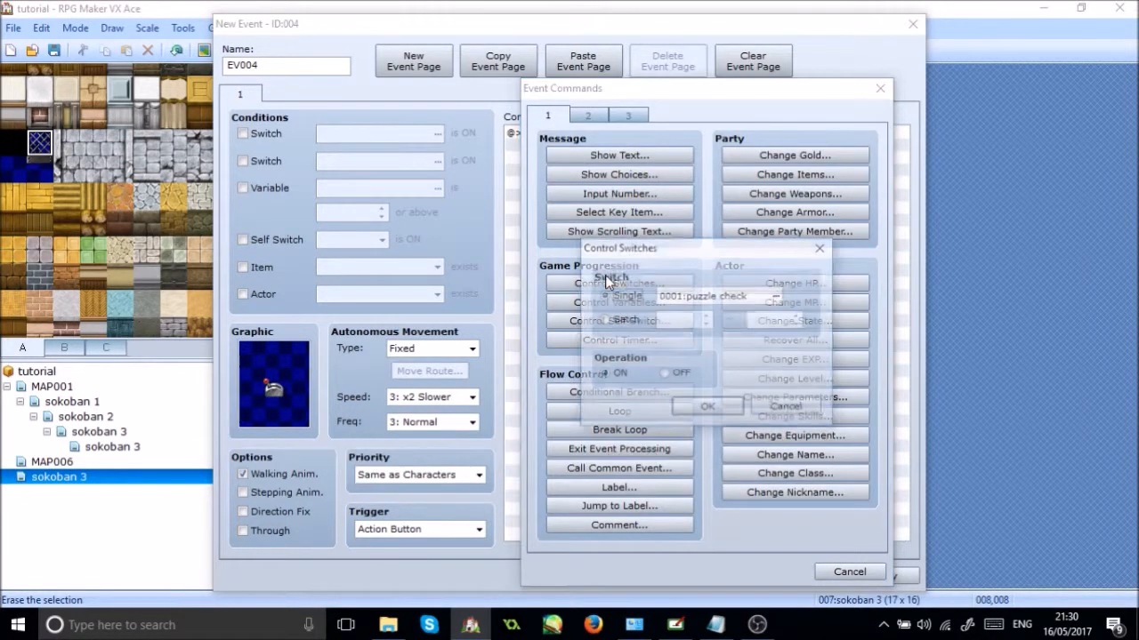
pyautogui.click(707, 409)
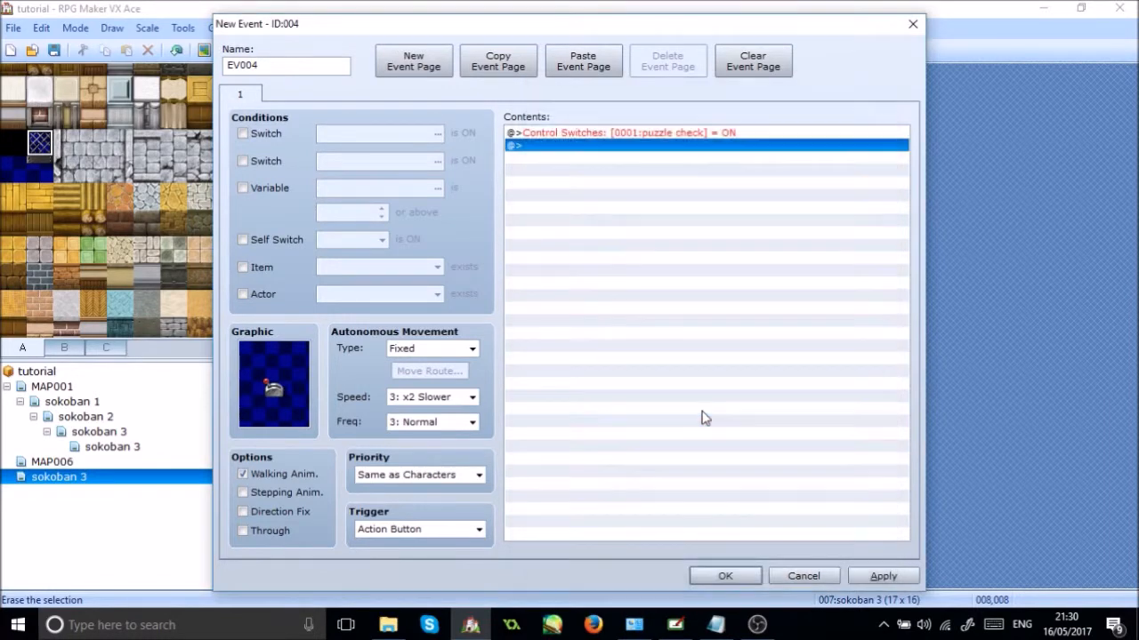
# Duplicate the lever event's page and give the copy the matching lever graphic tilted to the right
pyautogui.click(476, 63)
pyautogui.click(566, 68)
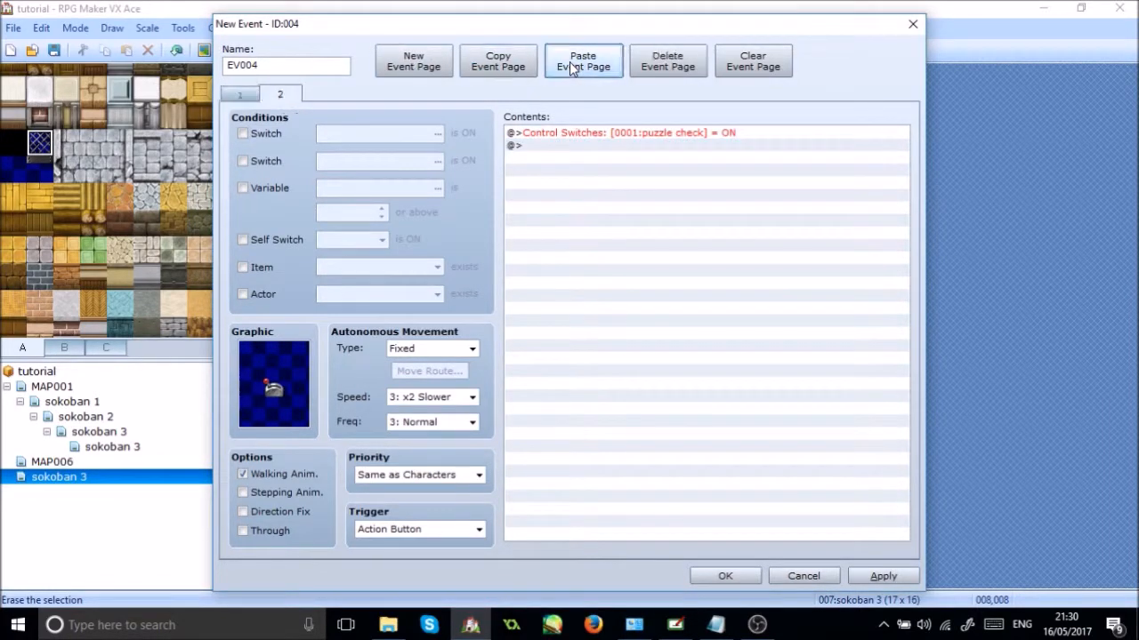
pyautogui.doubleClick(261, 412)
pyautogui.doubleClick(449, 177)
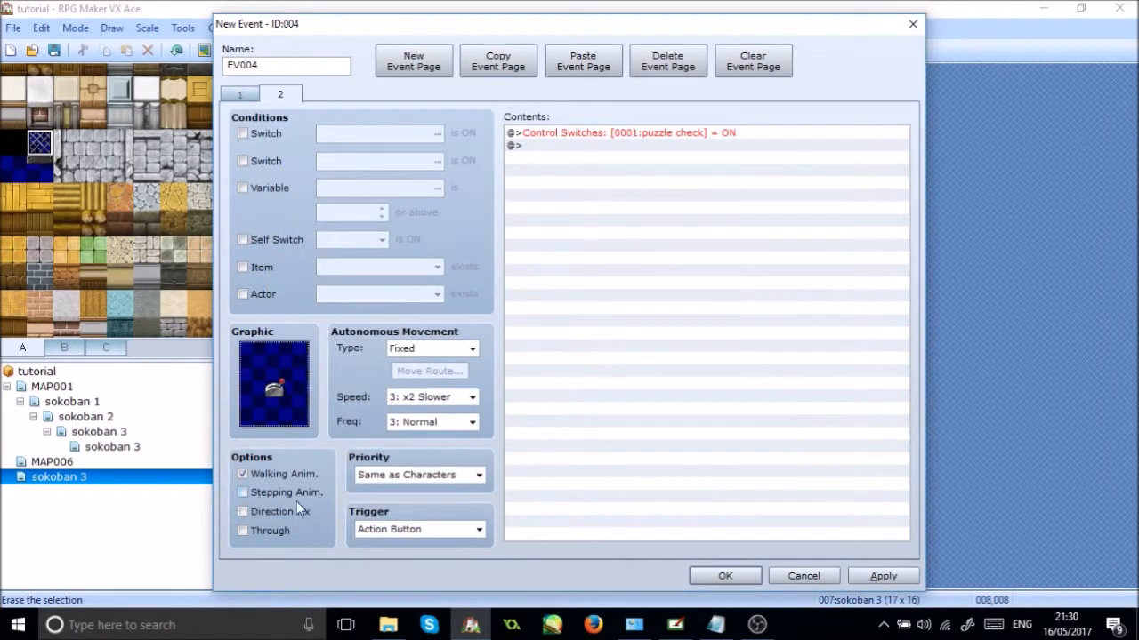
# Set the lever event's second page to trigger as Parallel Process
pyautogui.click(394, 531)
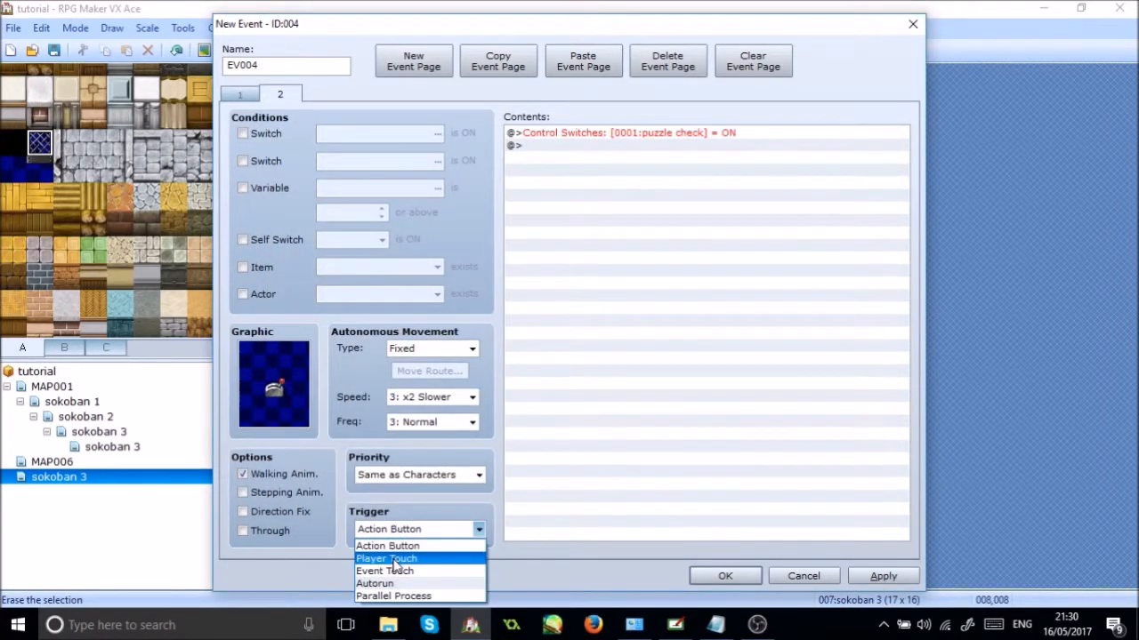
pyautogui.click(387, 585)
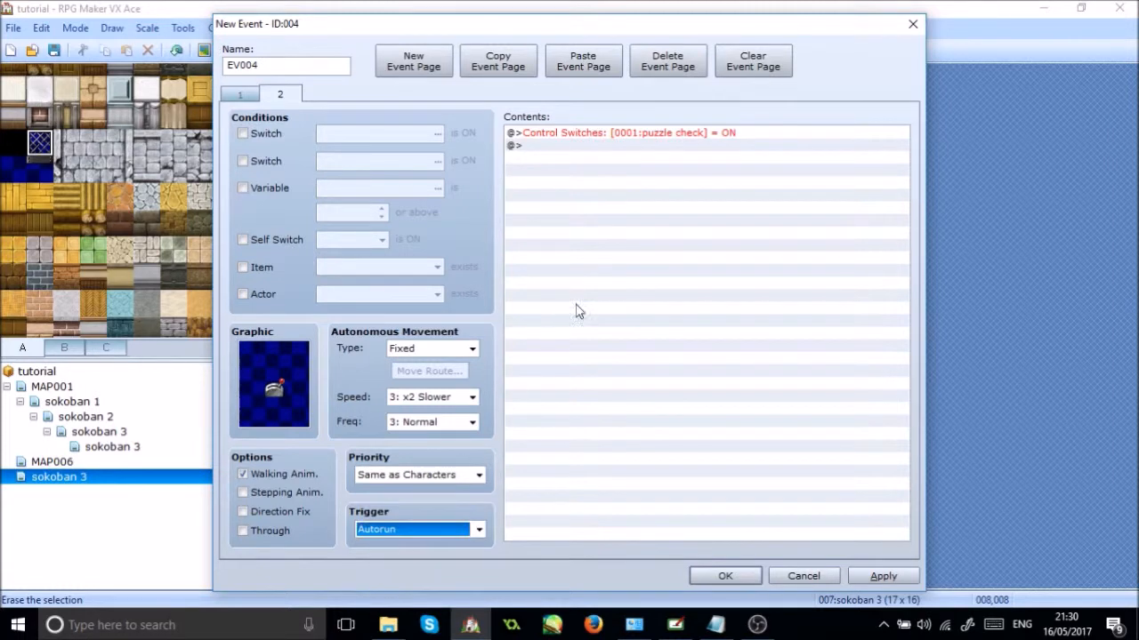
pyautogui.click(411, 534)
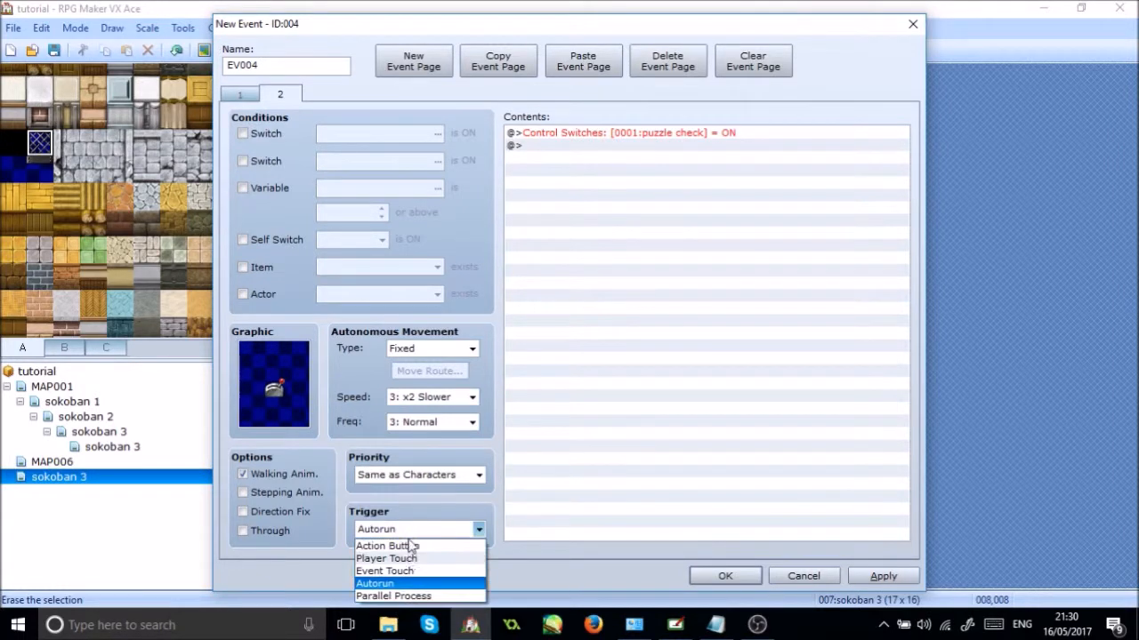
pyautogui.click(411, 596)
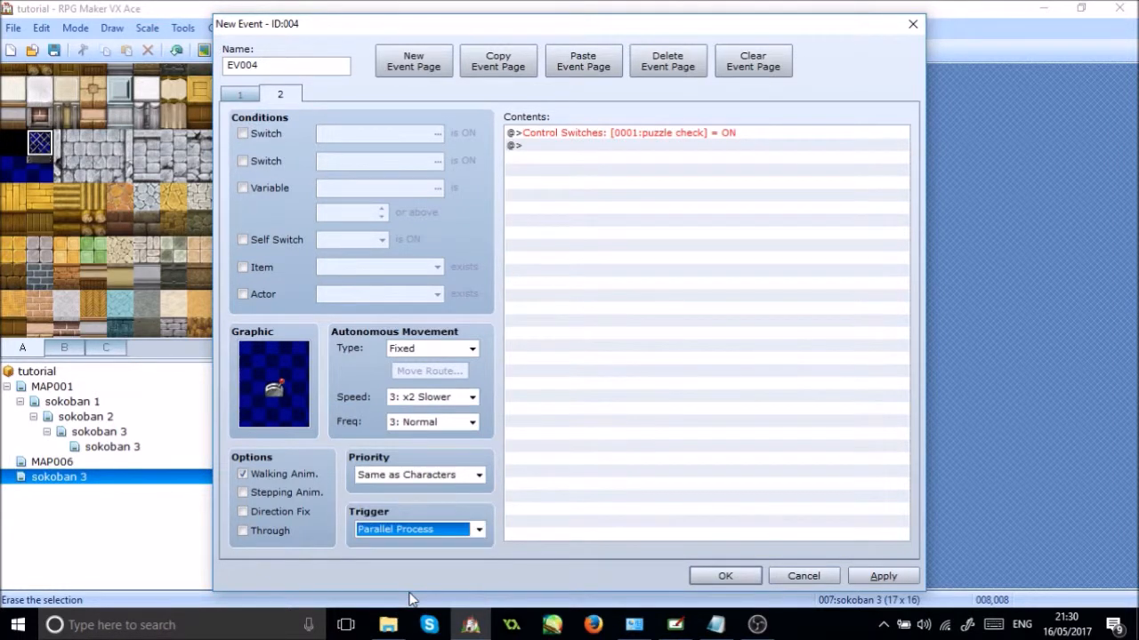
# Change the second page's Control Switches command so that 0001:puzzle check is turned OFF
pyautogui.click(604, 175)
pyautogui.press('Up')
pyautogui.press('Return')
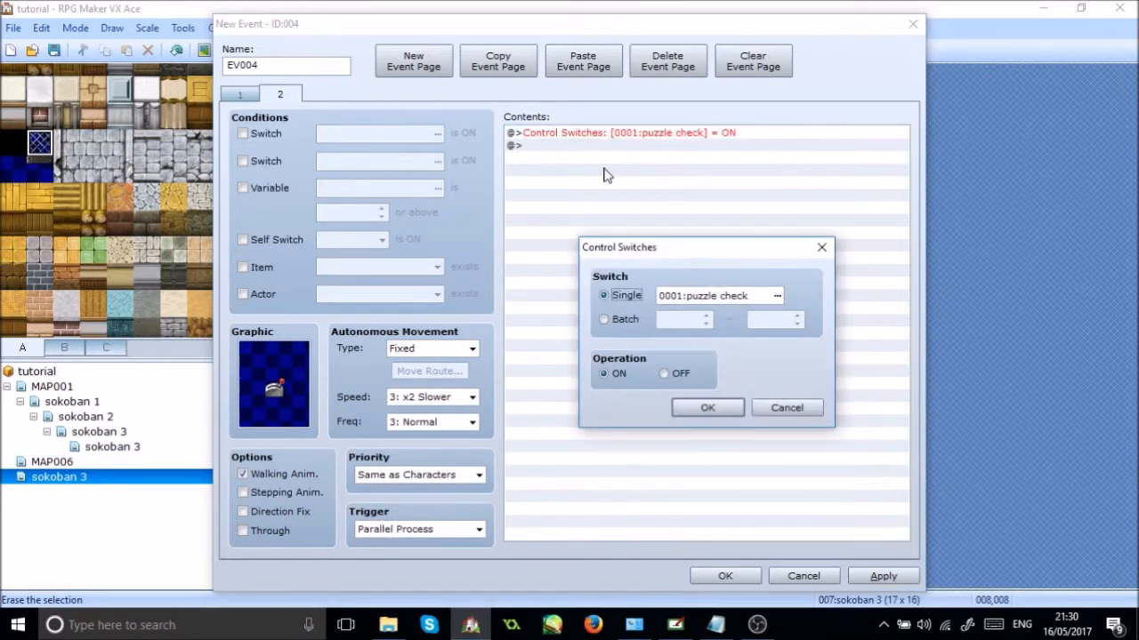
pyautogui.click(674, 374)
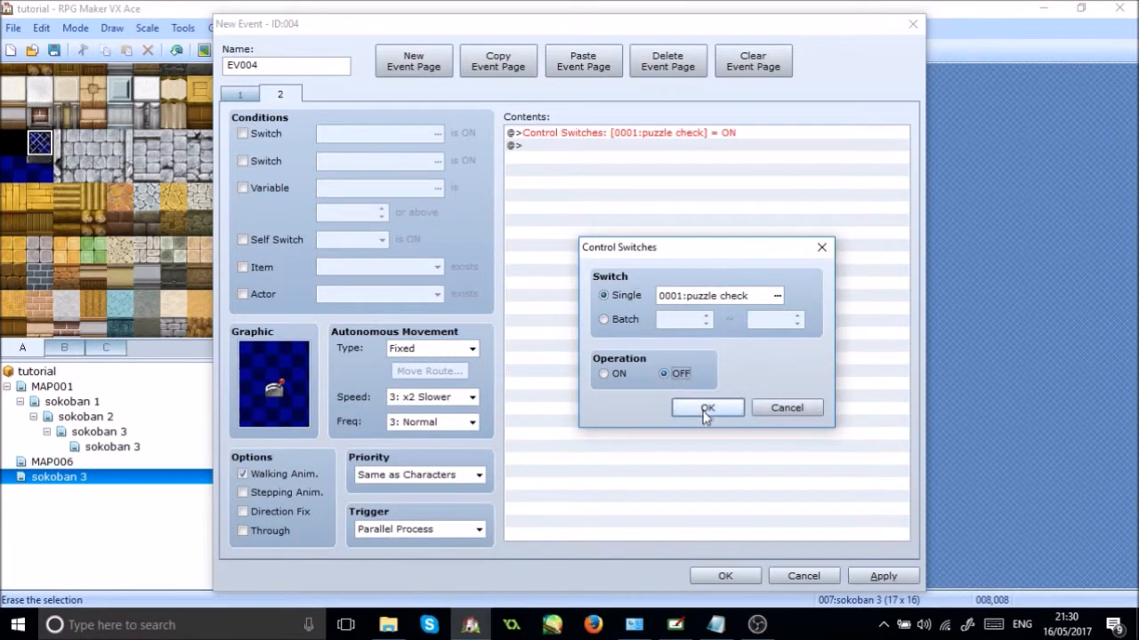
pyautogui.click(705, 410)
# Insert a 60-frame Wait before the Control Switches command on the lever event's second page and save the event
pyautogui.doubleClick(704, 416)
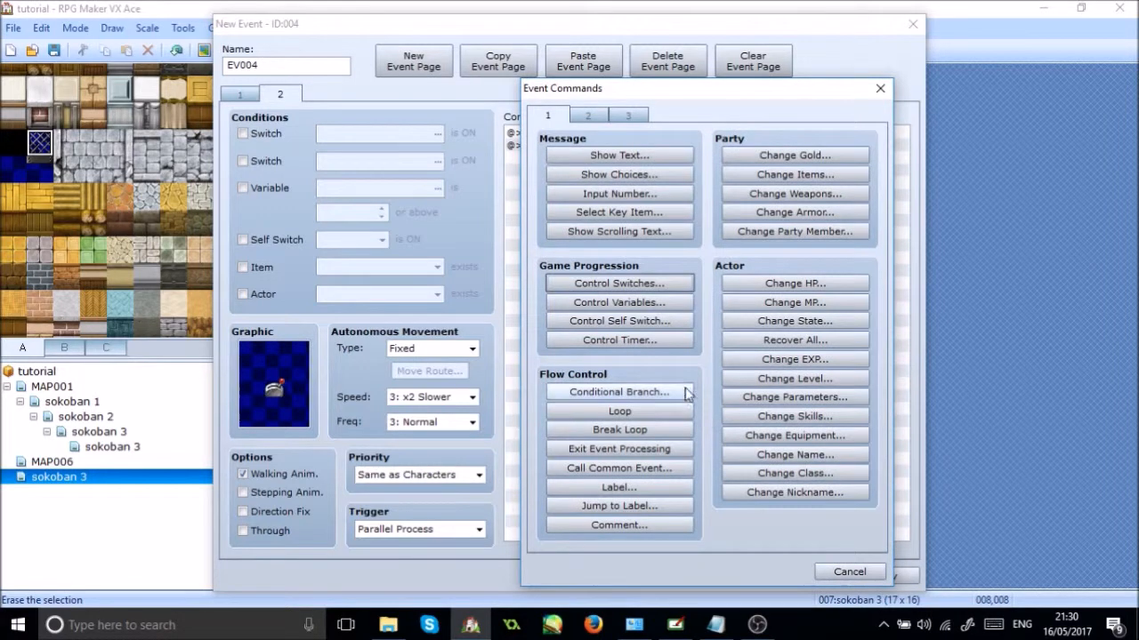
pyautogui.click(588, 116)
pyautogui.click(777, 157)
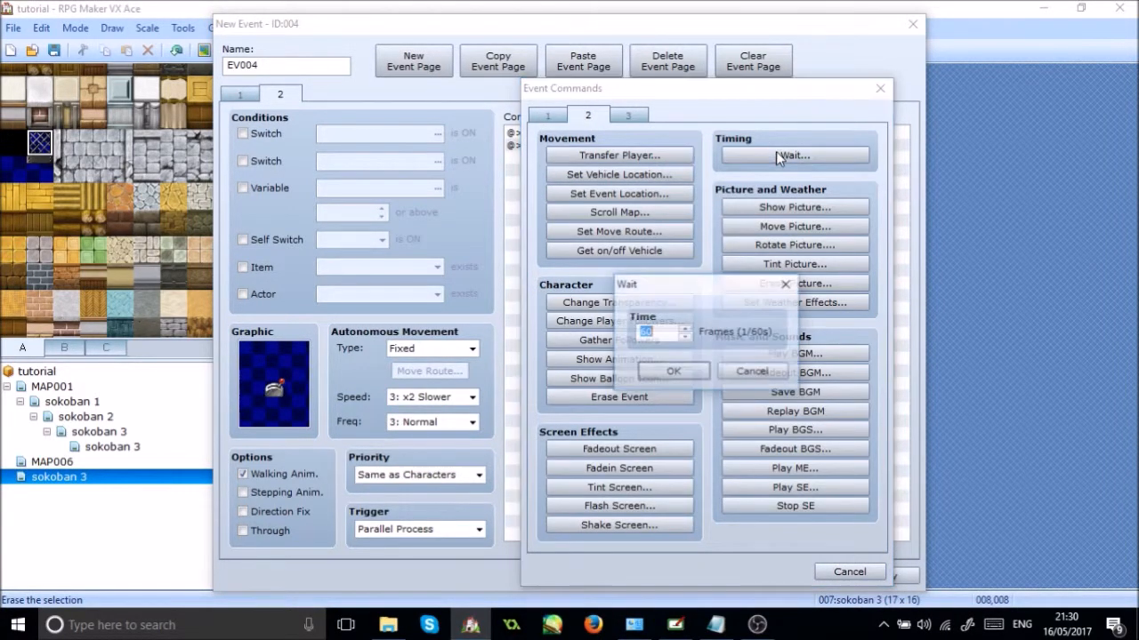
pyautogui.press('Return')
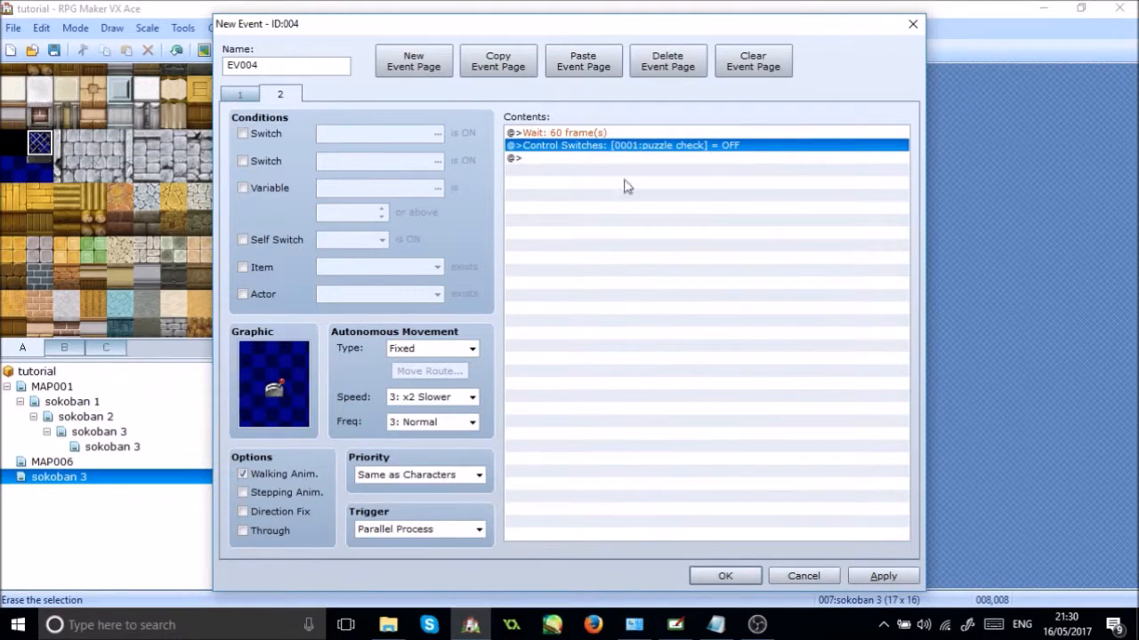
pyautogui.click(709, 586)
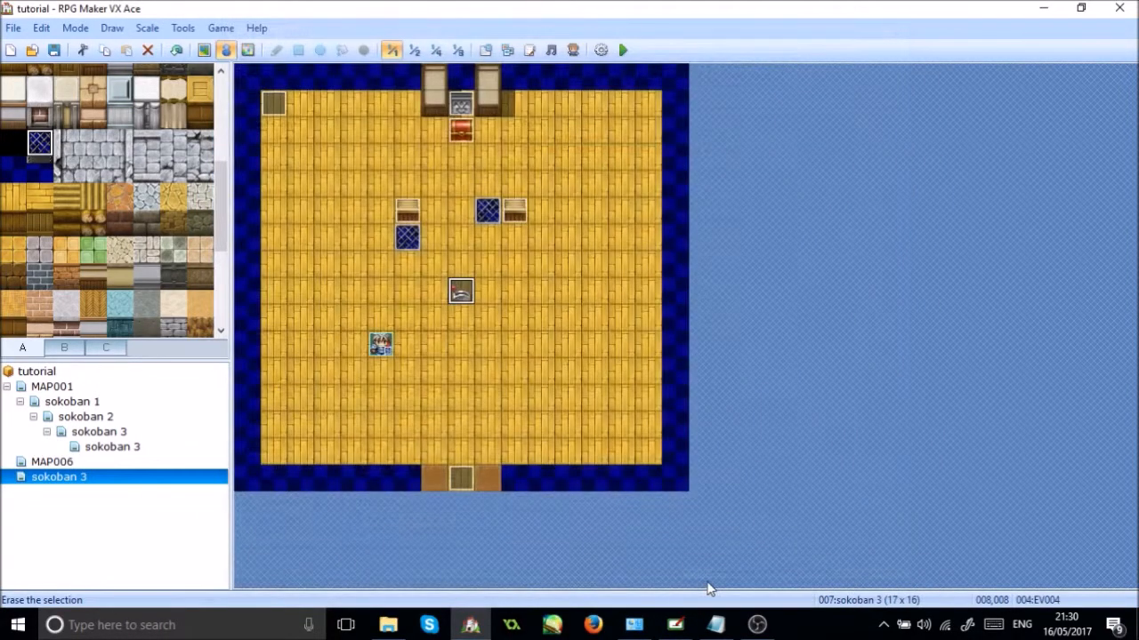
# Save the project and playtest the map by walking the player up to the lever, ending the playtest
pyautogui.click(623, 50)
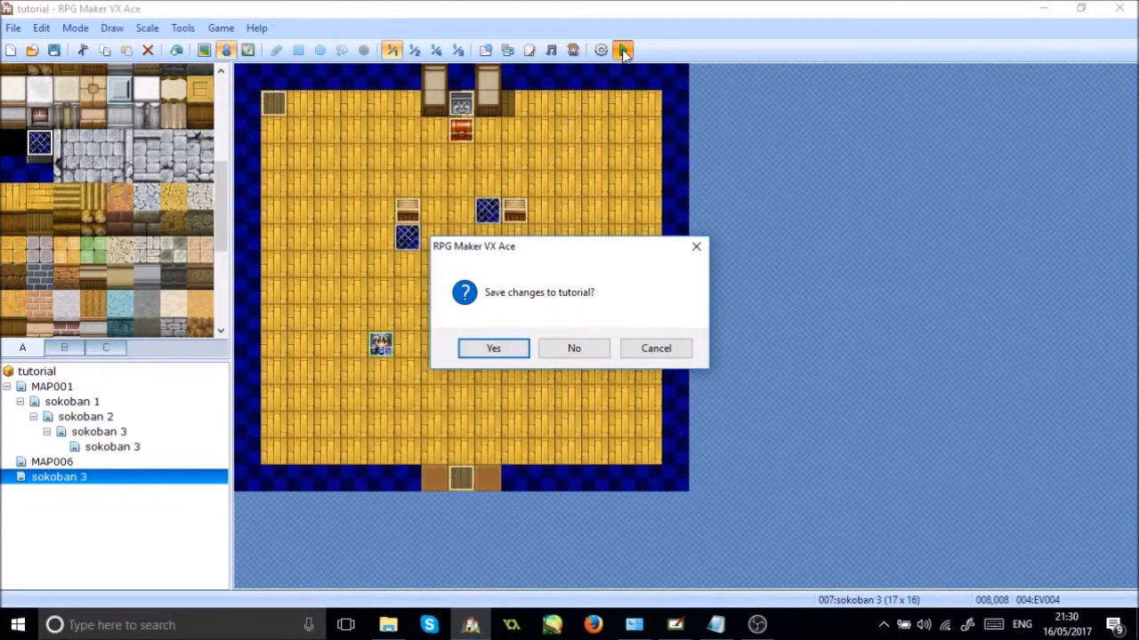
pyautogui.press('Return')
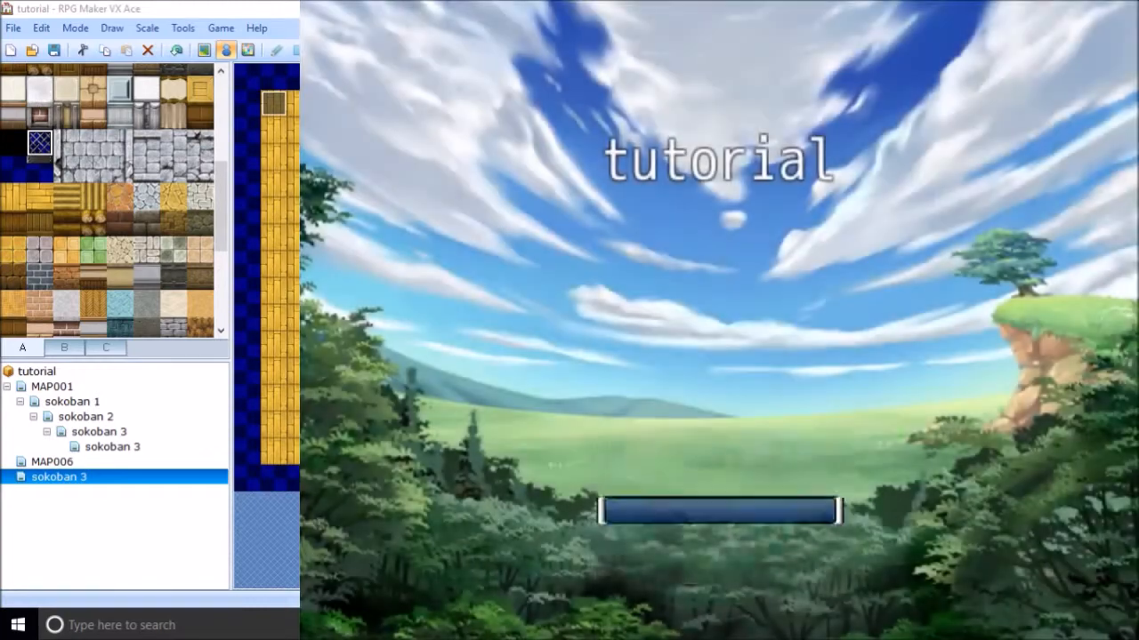
pyautogui.press('Return')
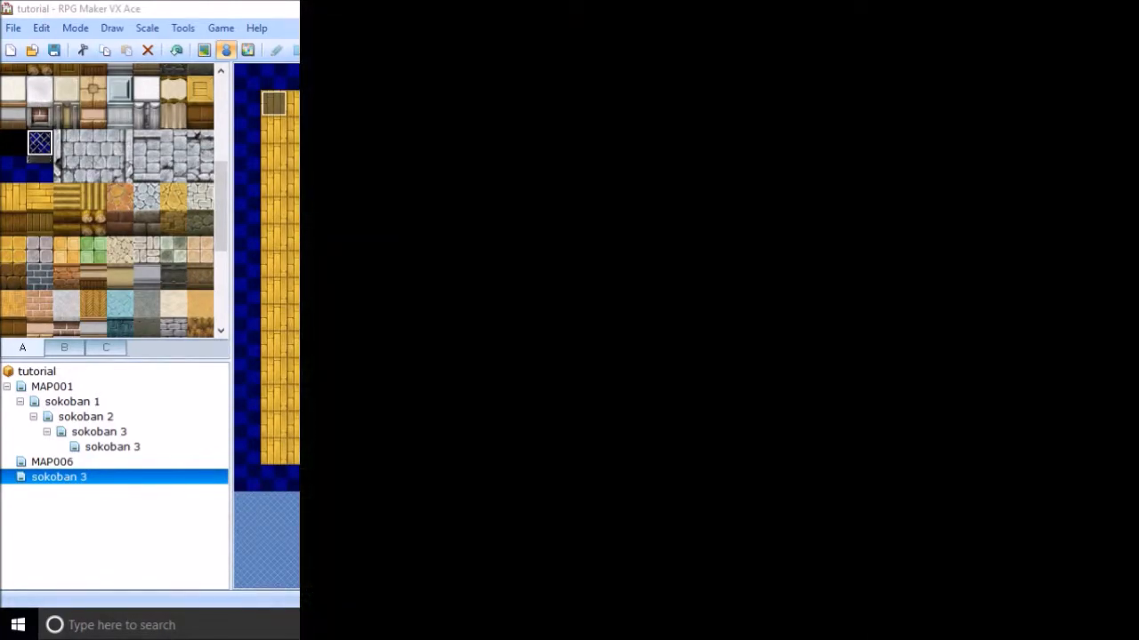
pyautogui.press('Up')
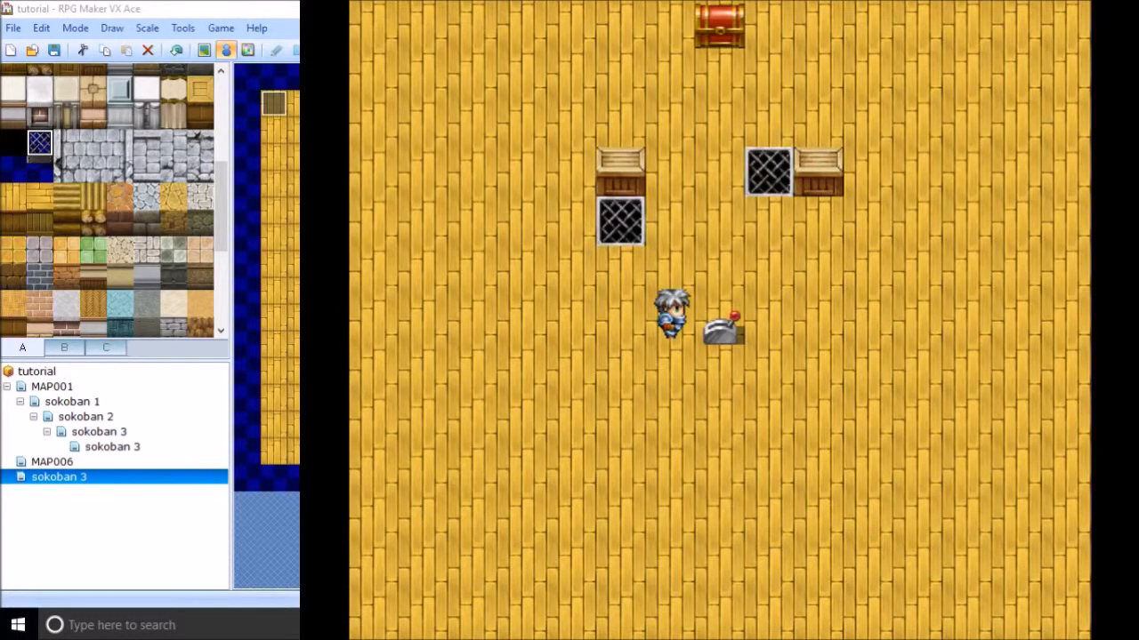
pyautogui.press('Right')
pyautogui.press('Left')
pyautogui.press('Right')
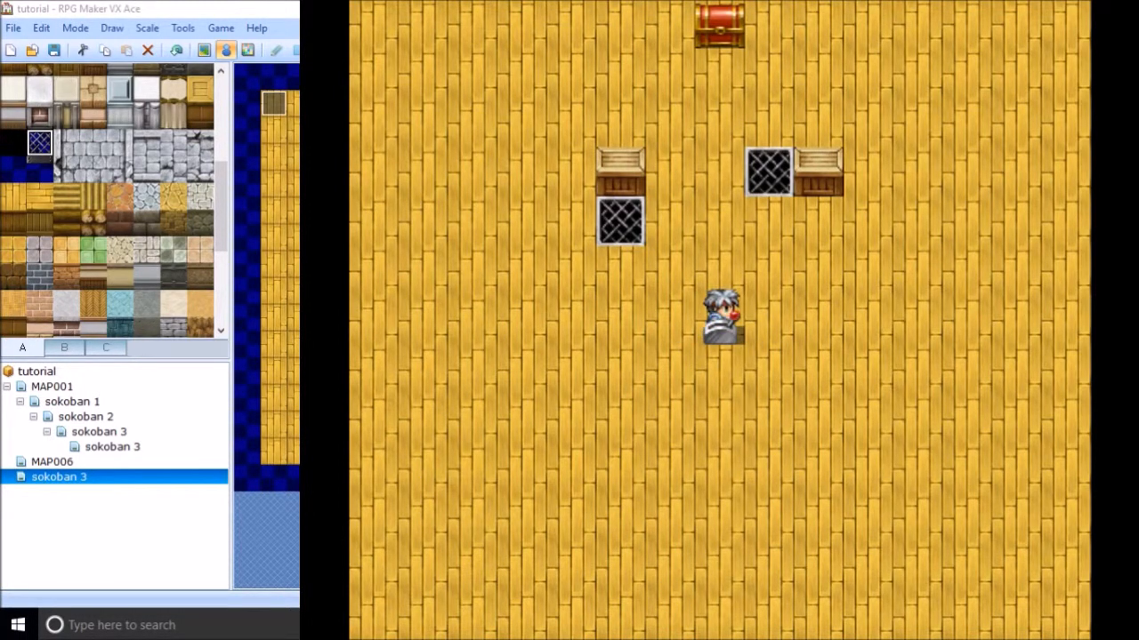
pyautogui.click(1117, 4)
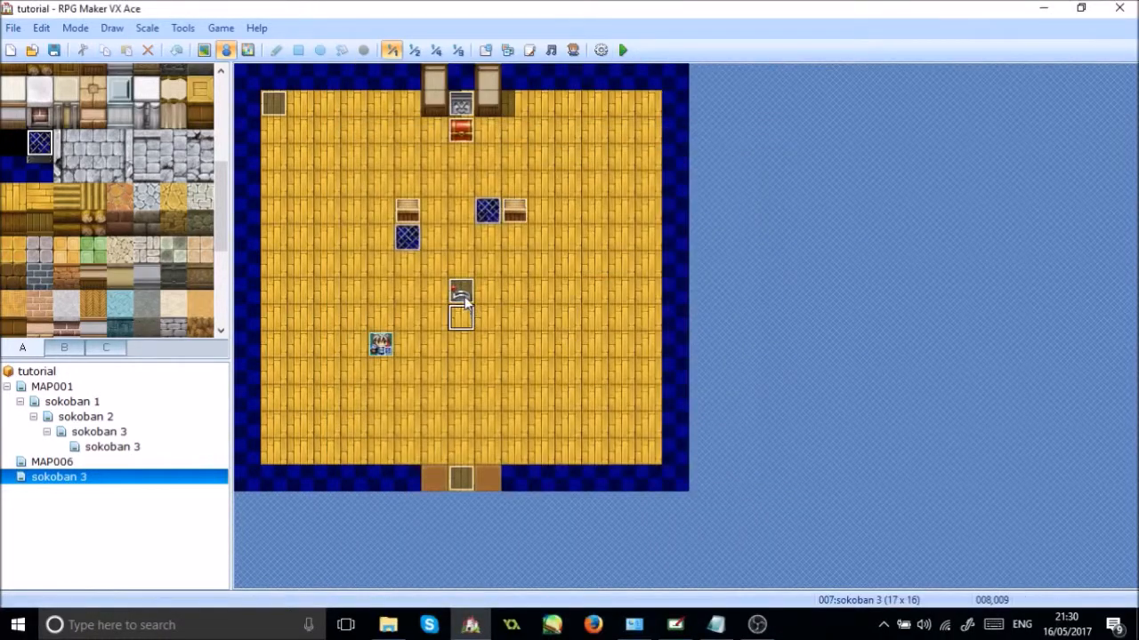
# Make the lever event's second page require switch 0001:puzzle check to be ON
pyautogui.doubleClick(461, 294)
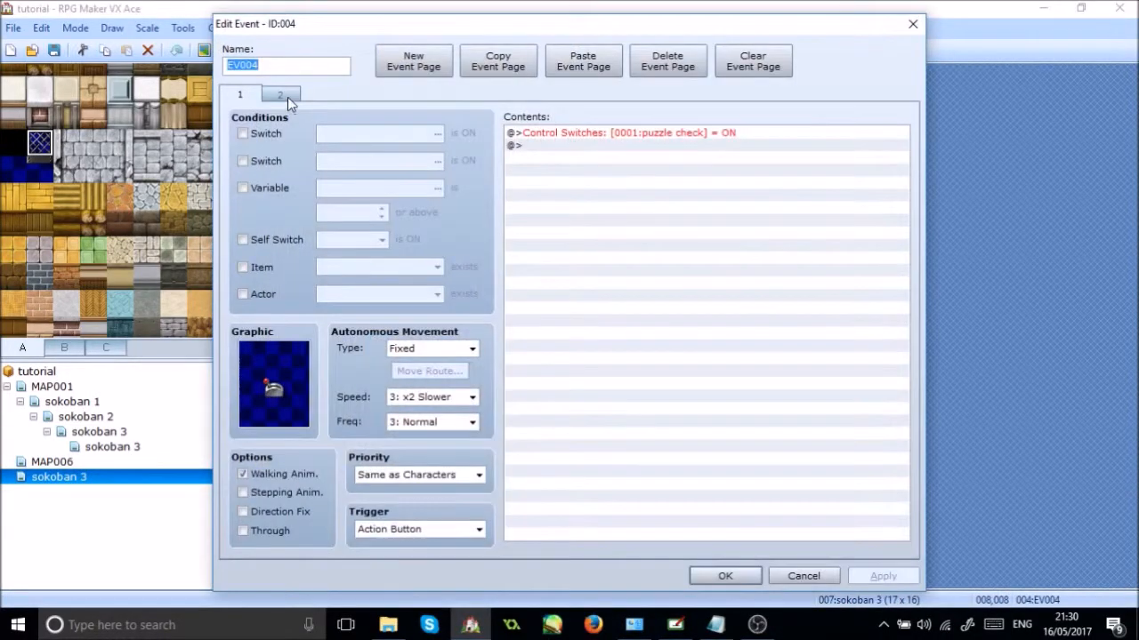
pyautogui.click(283, 95)
pyautogui.click(272, 133)
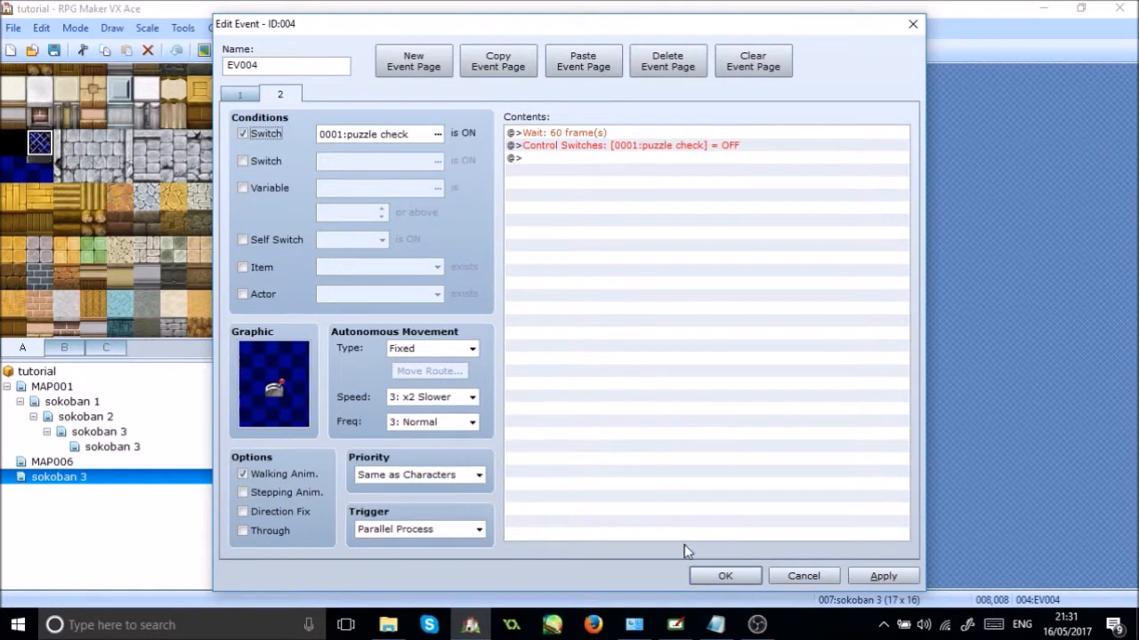
pyautogui.click(724, 575)
# Playtest the map again and operate the lever while the boxes are still off their target spots
pyautogui.click(623, 51)
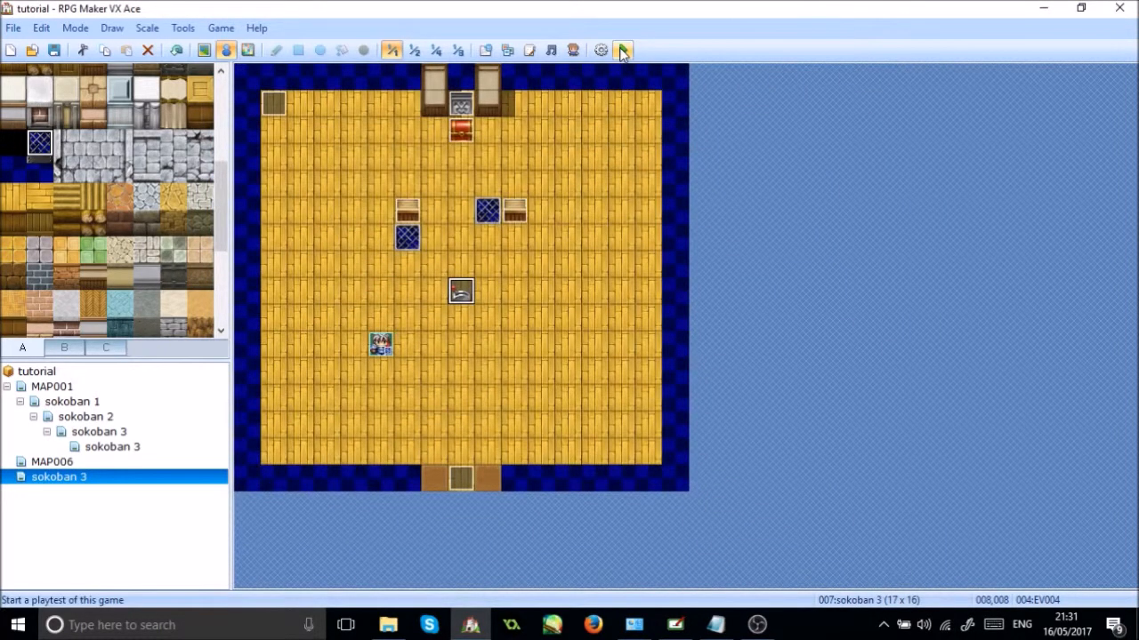
pyautogui.press('Return')
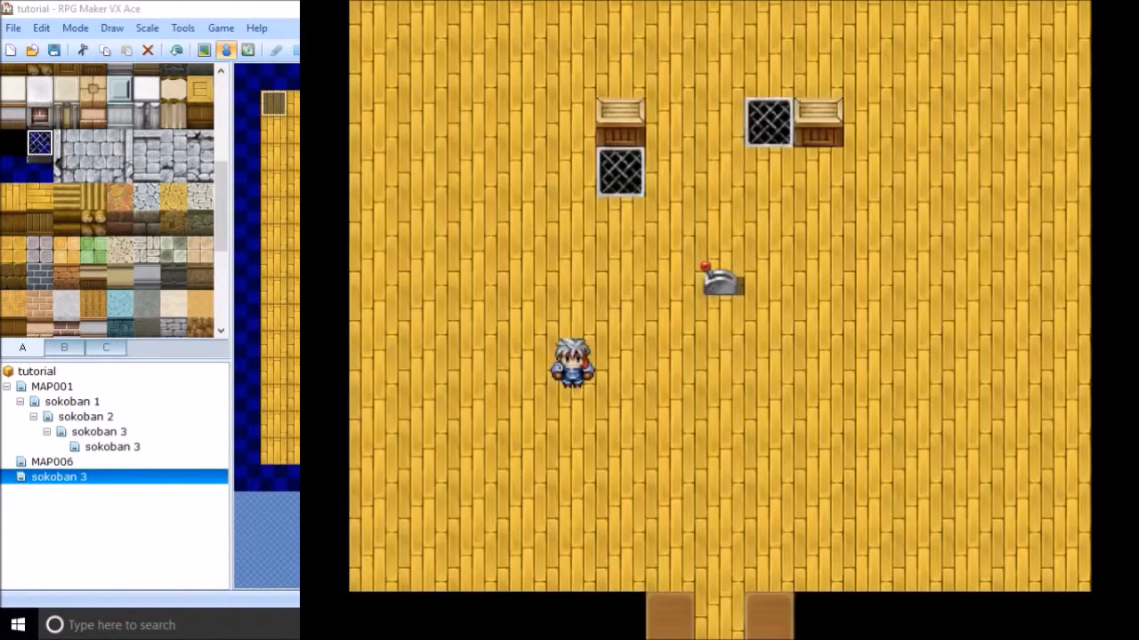
pyautogui.press('Up')
pyautogui.press('Up')
pyautogui.press('Right')
pyautogui.press('Right')
pyautogui.press('Return')
pyautogui.press('Up')
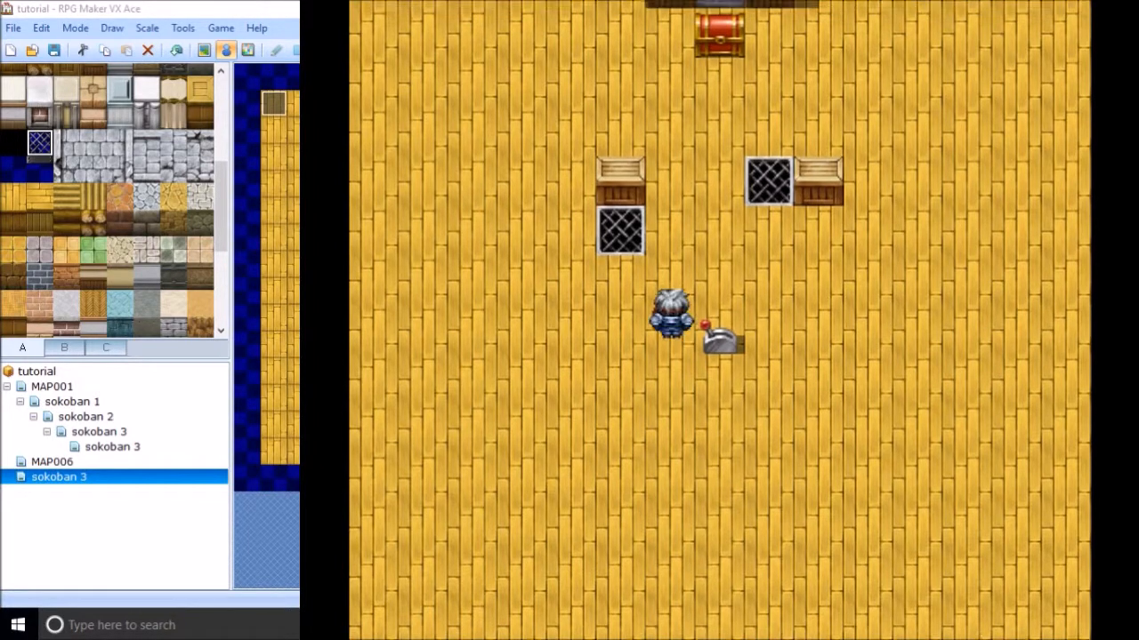
pyautogui.press('Right')
pyautogui.press('Down')
pyautogui.press('Return')
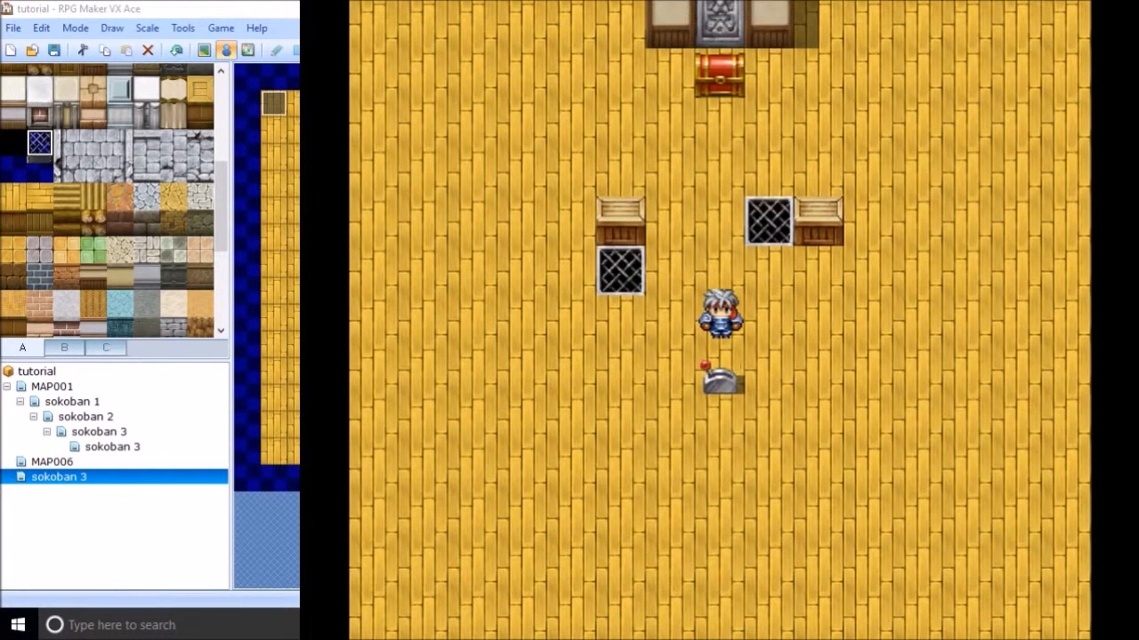
pyautogui.press('Return')
# Push both boxes onto their grate spots in the playtest and walk the player back to the lever
pyautogui.press('Up')
pyautogui.press('Up')
pyautogui.press('Up')
pyautogui.press('Left')
pyautogui.press('Down')
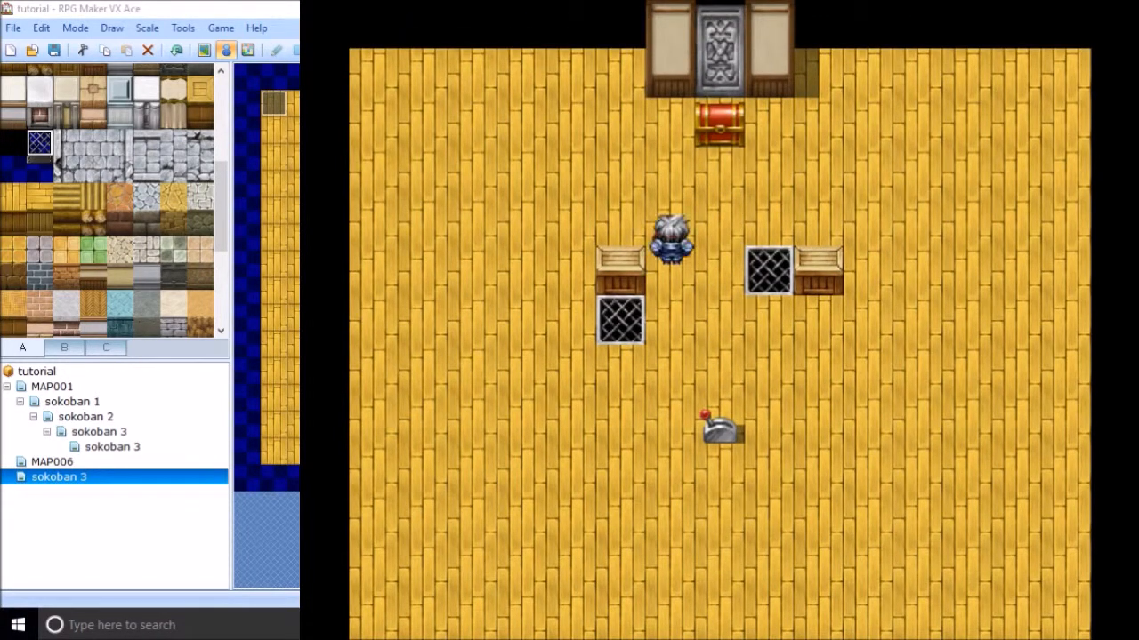
pyautogui.press('Up')
pyautogui.press('Left')
pyautogui.press('Down')
pyautogui.press('Right')
pyautogui.press('Right')
pyautogui.press('Right')
pyautogui.press('Right')
pyautogui.press('Right')
pyautogui.press('Down')
pyautogui.press('Left')
pyautogui.press('Down')
pyautogui.press('Down')
pyautogui.press('Left')
pyautogui.press('Left')
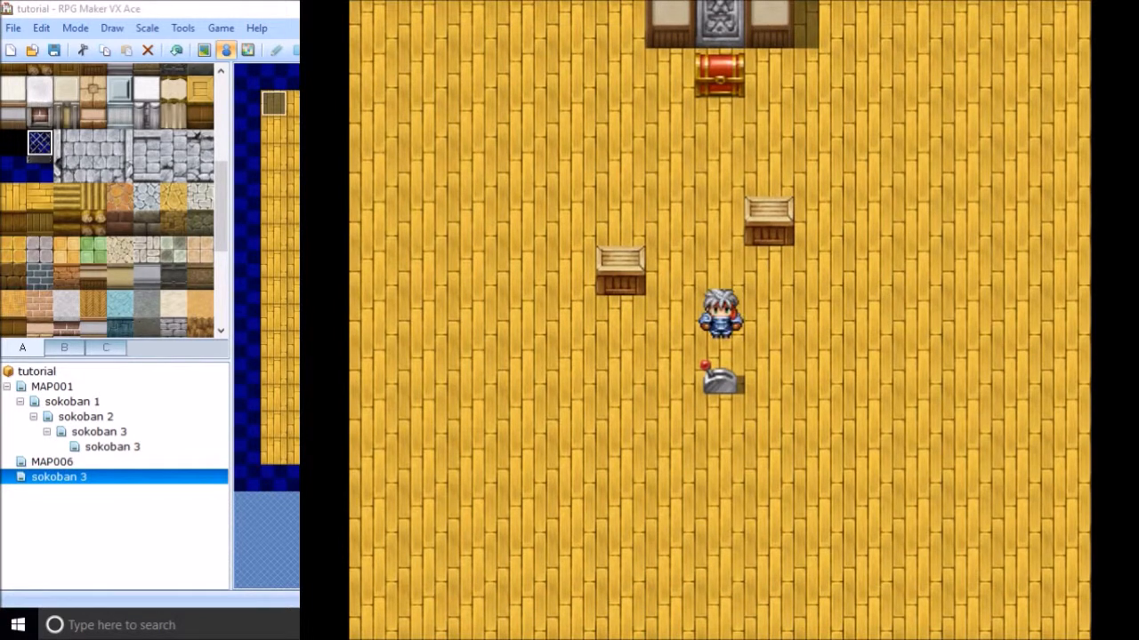
# Operate the lever with the puzzle solved, check the chest and the boxes, and end the playtest
pyautogui.press('Return')
pyautogui.press('Up')
pyautogui.press('Up')
pyautogui.press('Up')
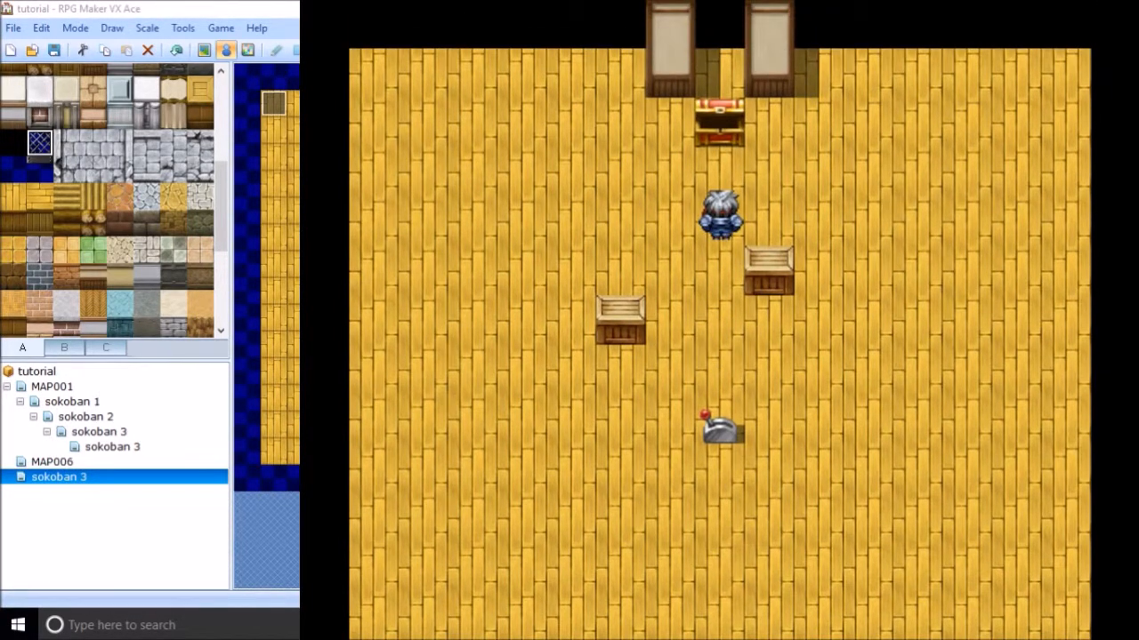
pyautogui.press('Up')
pyautogui.press('Return')
pyautogui.press('Return')
pyautogui.press('Left')
pyautogui.press('Down')
pyautogui.press('Down')
pyautogui.press('Down')
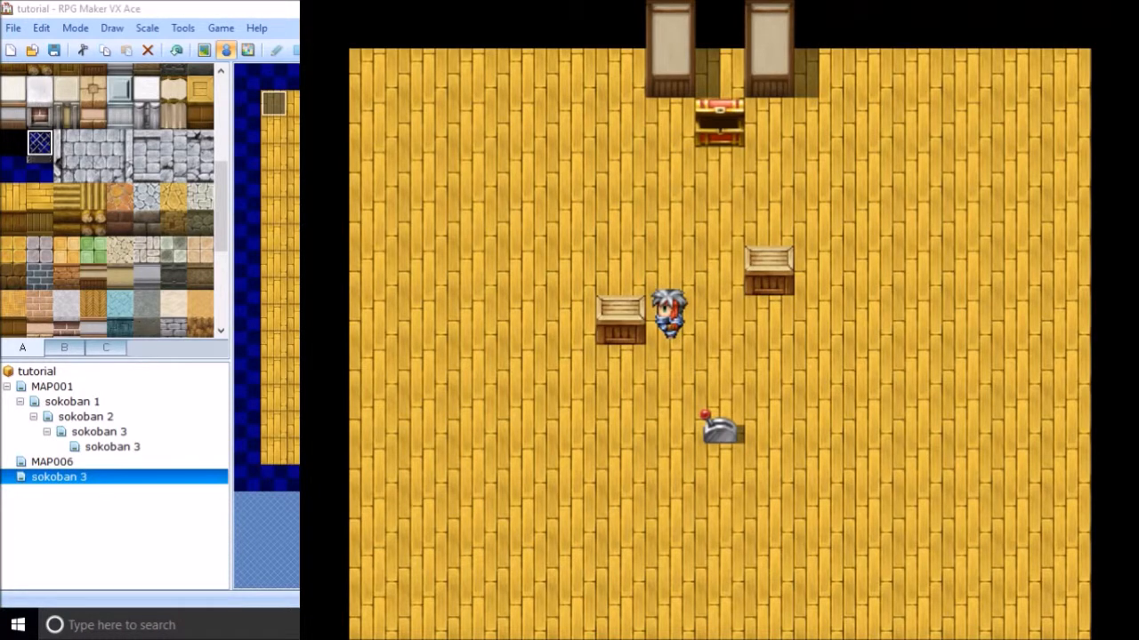
pyautogui.click(782, 127)
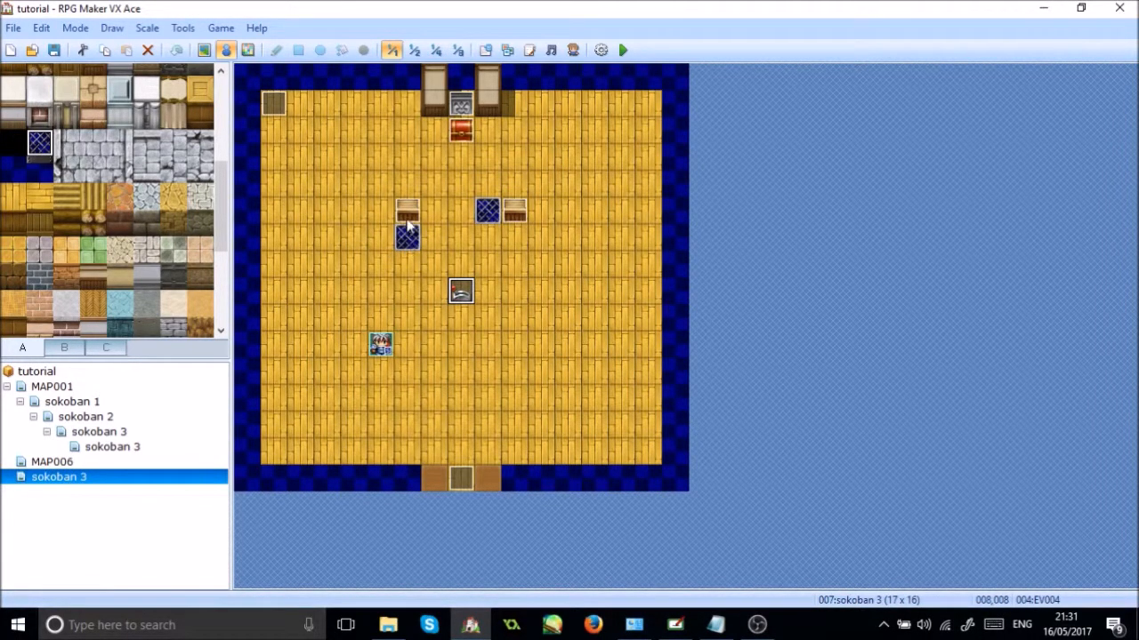
# Review the chest event's pages, including the second page that depends on 0002:puzzle complete
pyautogui.doubleClick(459, 133)
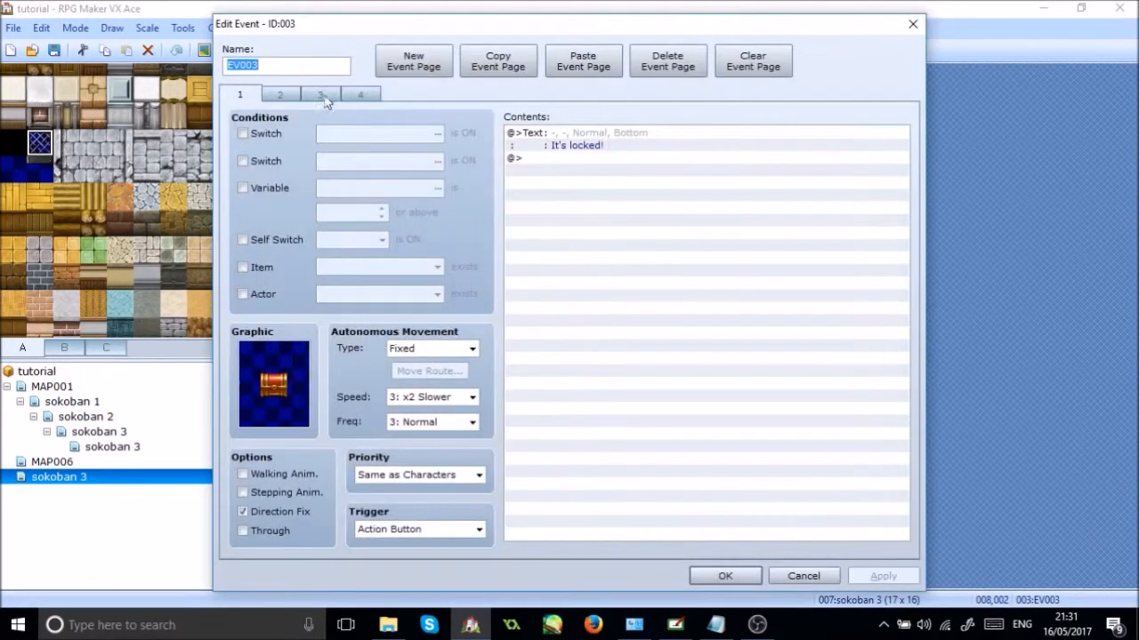
pyautogui.click(322, 94)
pyautogui.click(277, 92)
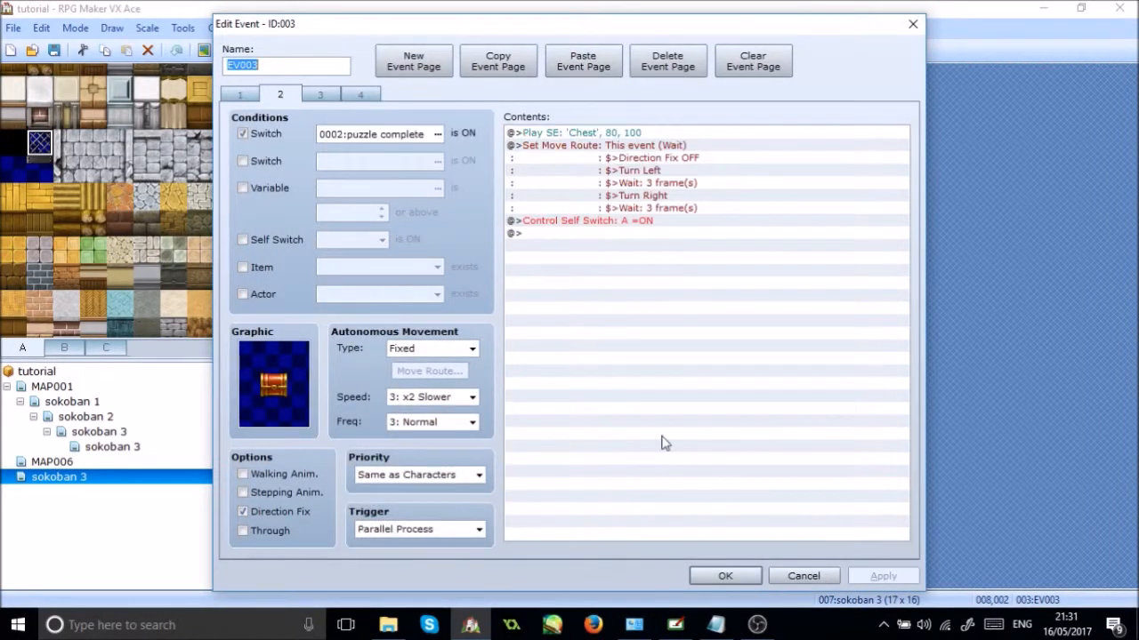
pyautogui.click(712, 582)
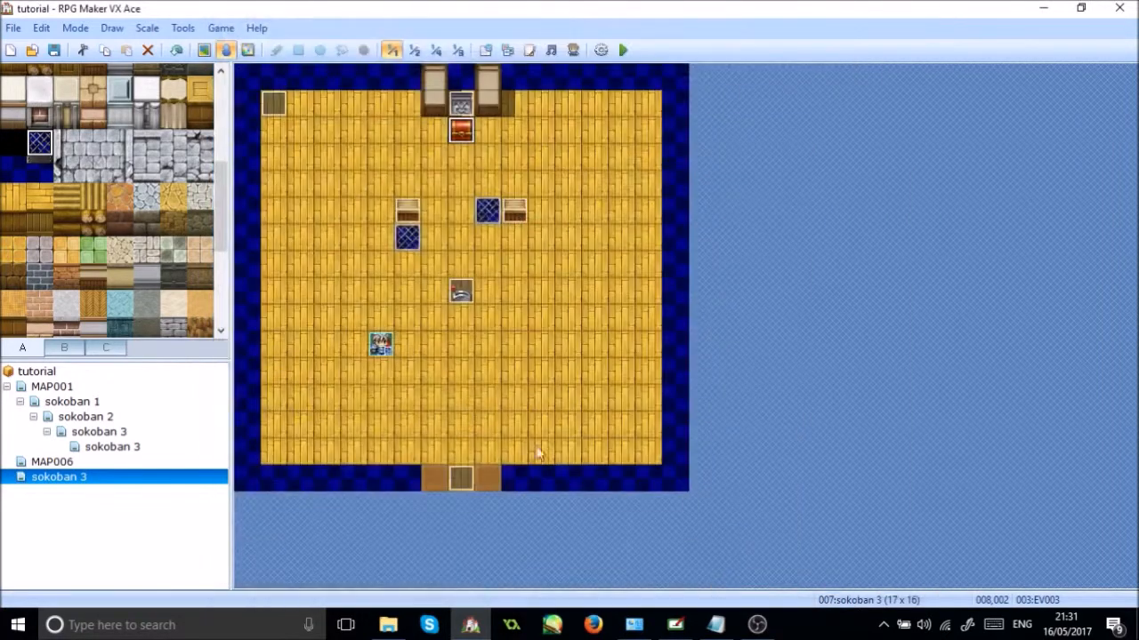
# Examine the left box event's second page, focusing on the branch comparing 0002:count with 0001:number of spots
pyautogui.doubleClick(406, 211)
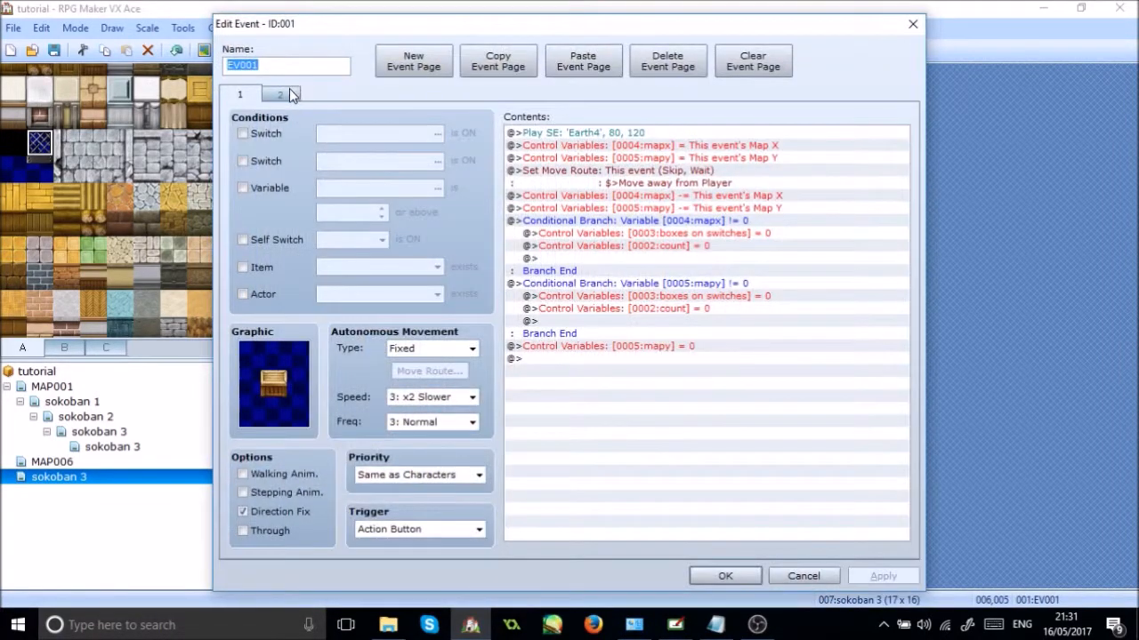
pyautogui.click(287, 92)
pyautogui.click(558, 346)
pyautogui.press('Up')
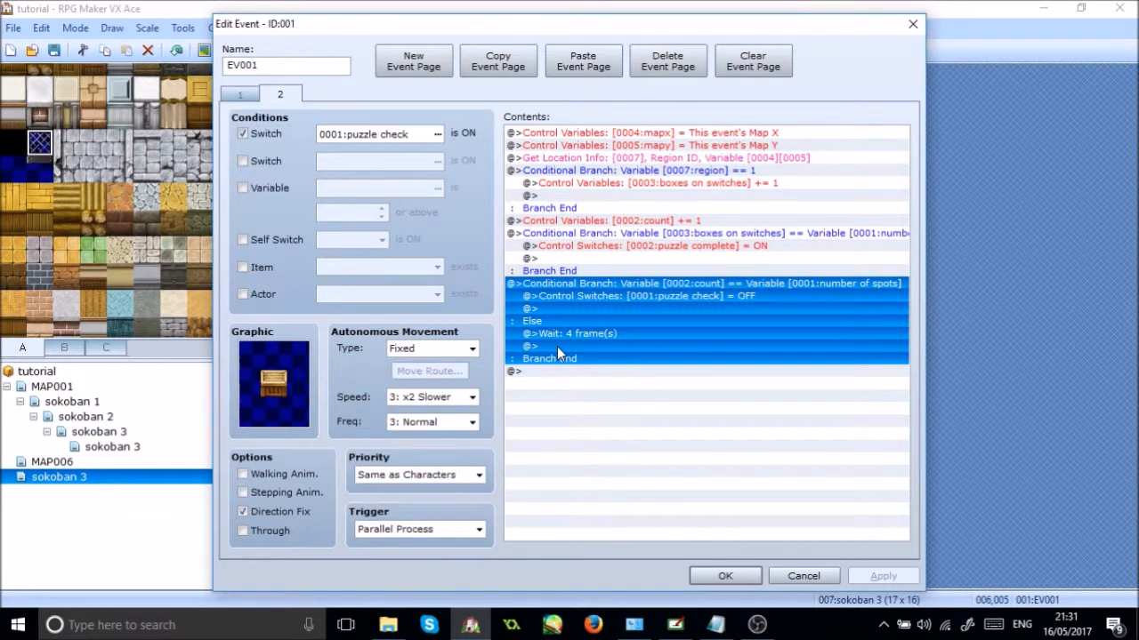
pyautogui.press('Down')
pyautogui.press('Down')
pyautogui.press('Down')
pyautogui.press('Down')
pyautogui.press('Down')
pyautogui.press('Up')
pyautogui.press('Up')
pyautogui.press('Up')
pyautogui.press('Up')
pyautogui.press('Up')
pyautogui.press('Down')
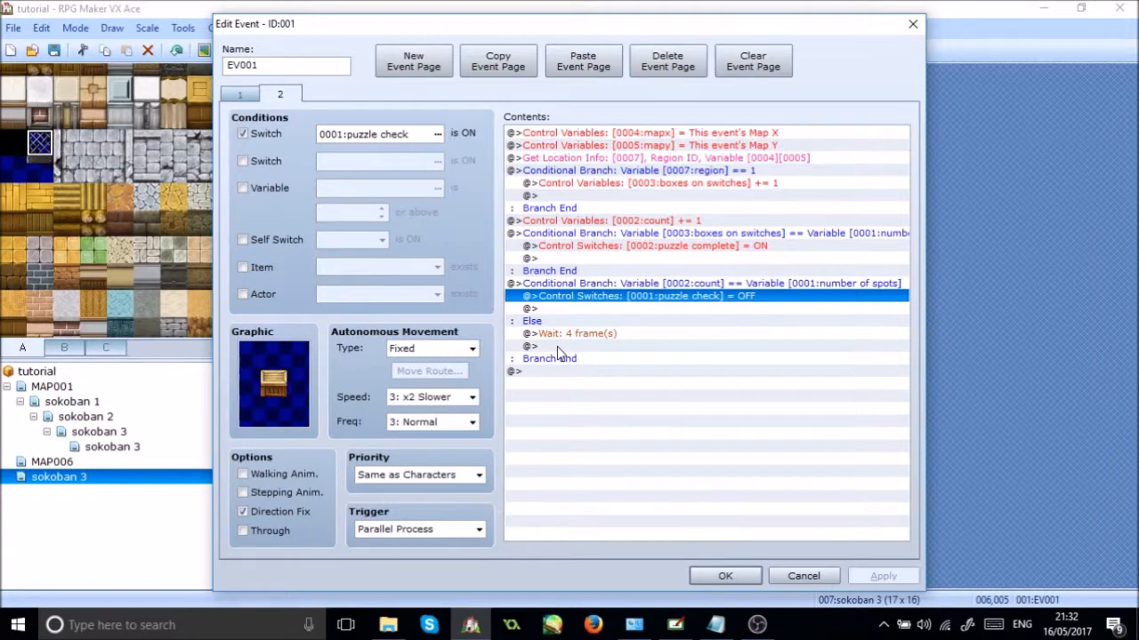
pyautogui.press('Down')
pyautogui.press('Up')
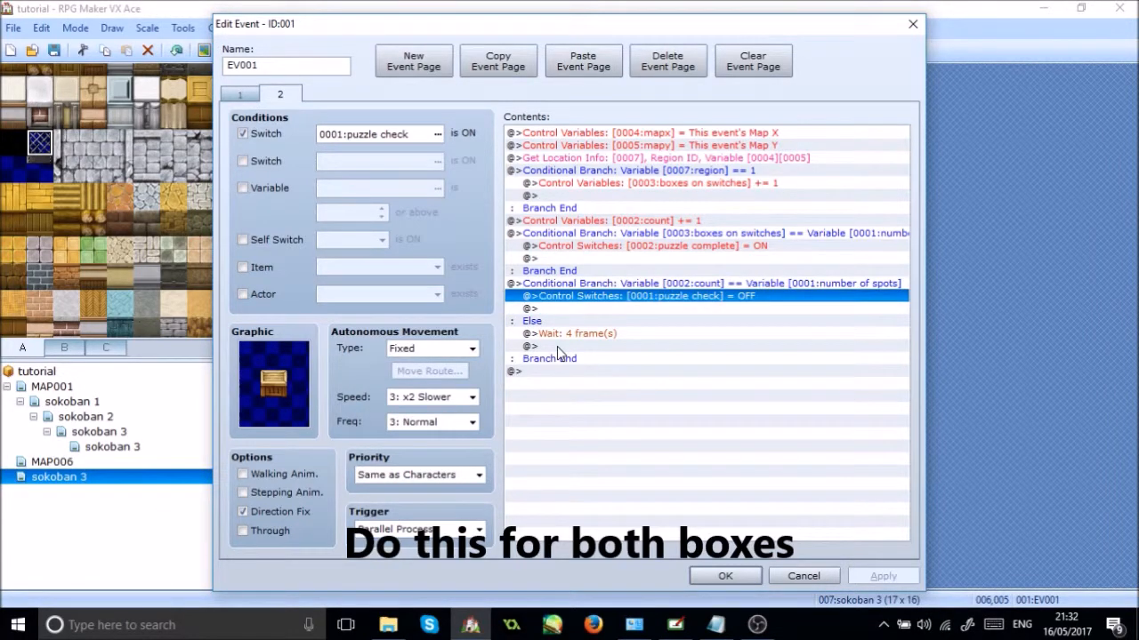
# Insert a Conditional Branch for switch 0002:puzzle complete being OFF, without an Else, before the command turning 0001:puzzle check OFF
pyautogui.doubleClick(557, 347)
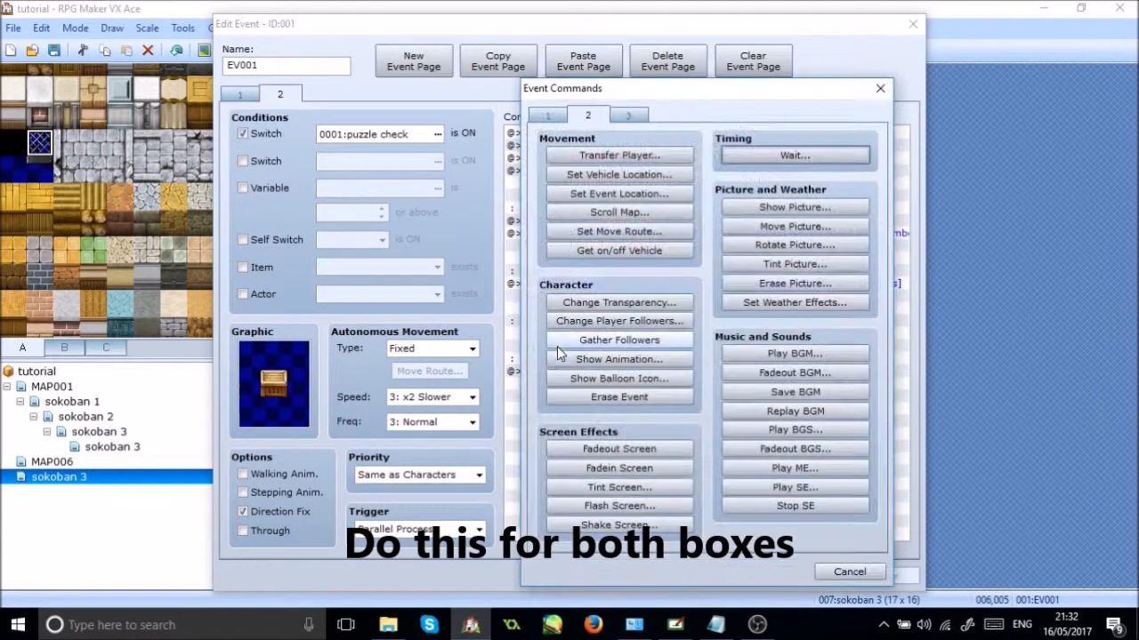
pyautogui.click(546, 118)
pyautogui.click(613, 391)
pyautogui.click(750, 234)
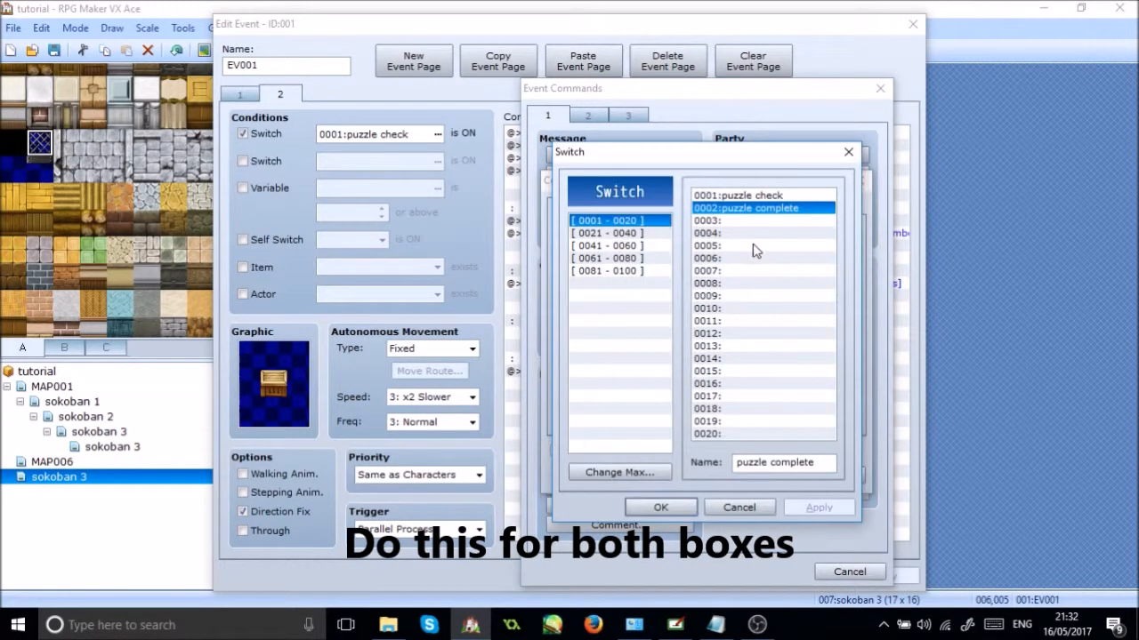
pyautogui.click(655, 507)
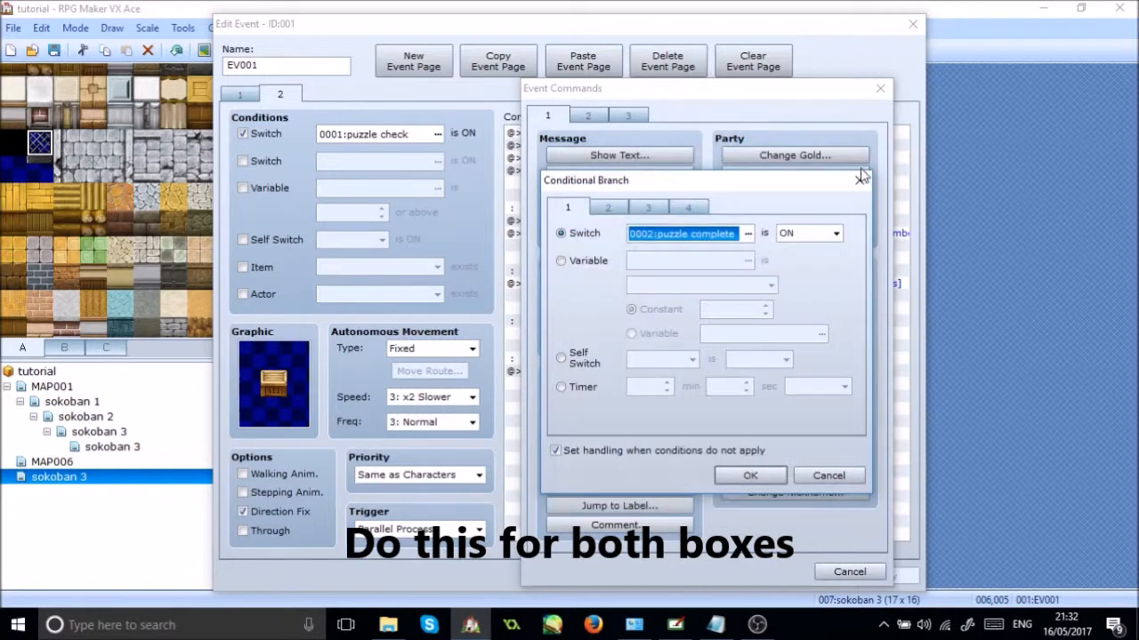
pyautogui.click(825, 236)
pyautogui.click(805, 264)
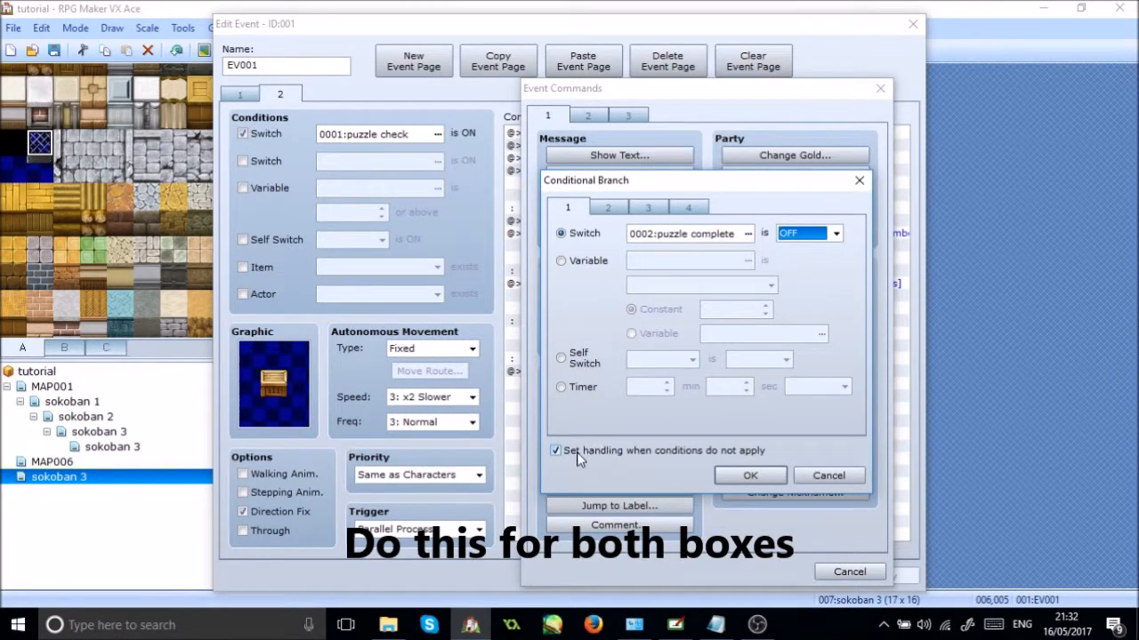
pyautogui.click(578, 451)
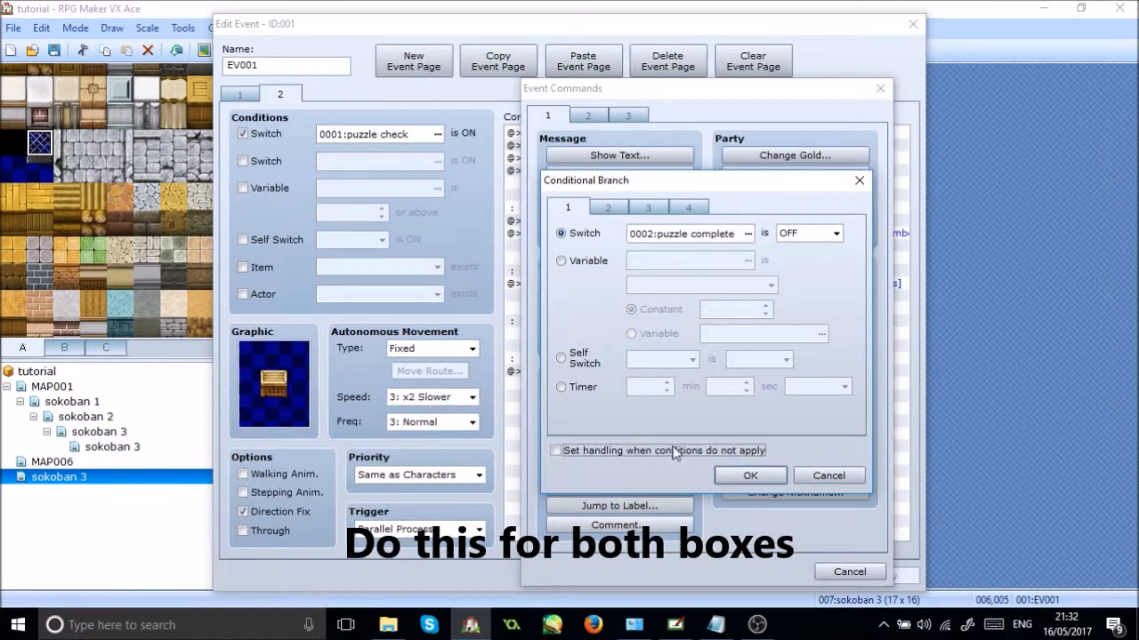
pyautogui.click(751, 475)
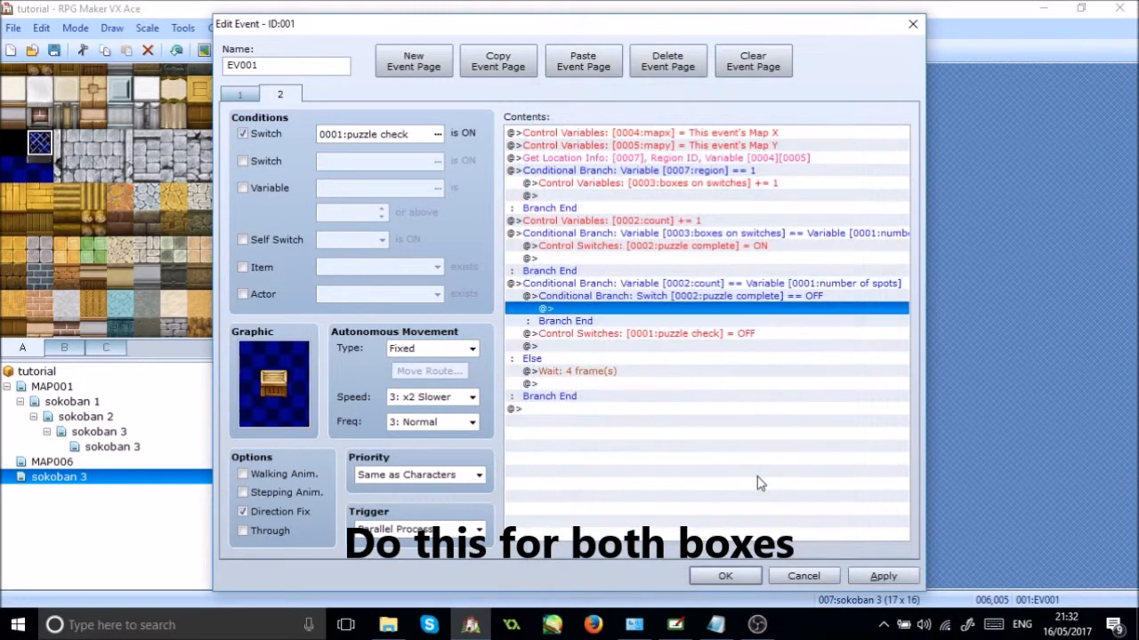
# Inside the puzzle complete OFF branch, turn ON switch 0003, named "poison gas", and save the box event
pyautogui.press('Return')
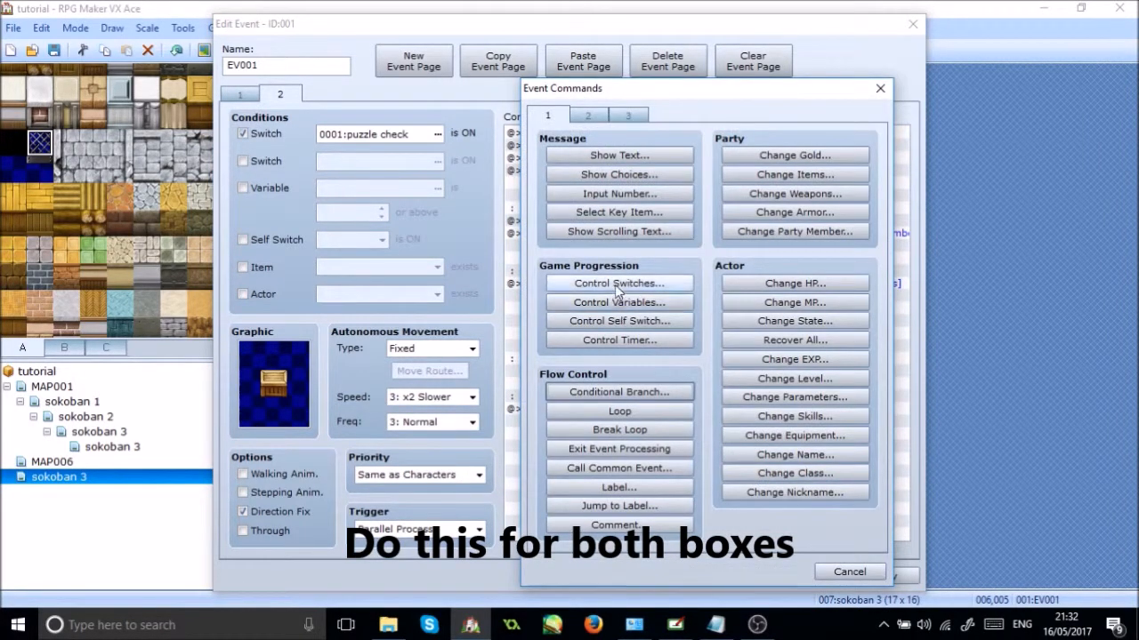
pyautogui.click(618, 283)
pyautogui.click(776, 297)
pyautogui.click(759, 221)
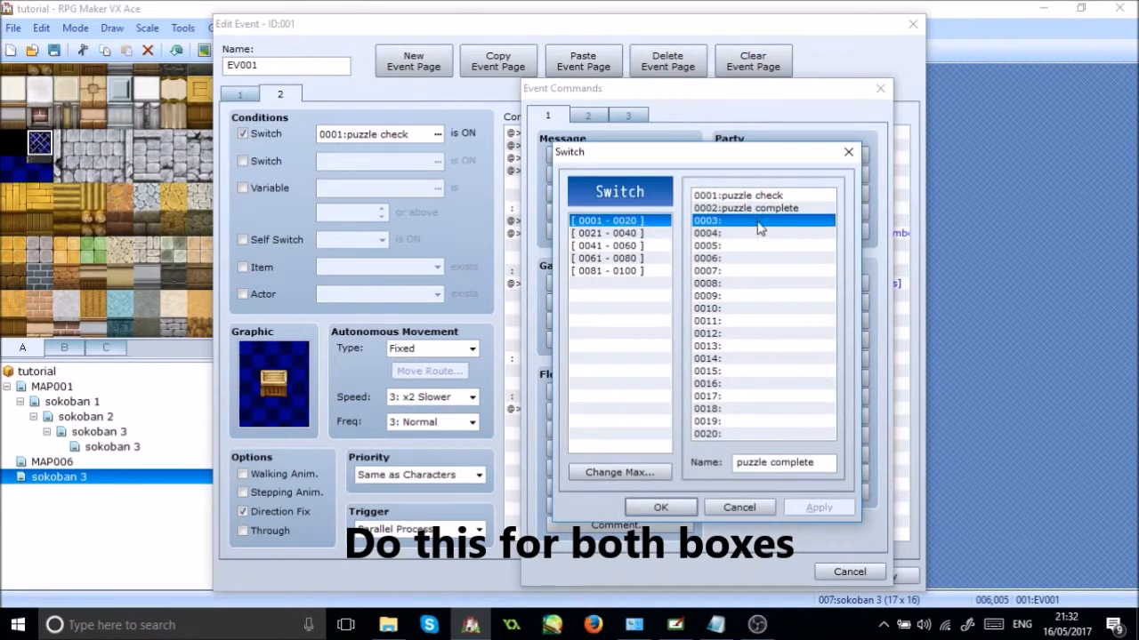
pyautogui.write('poison gas')
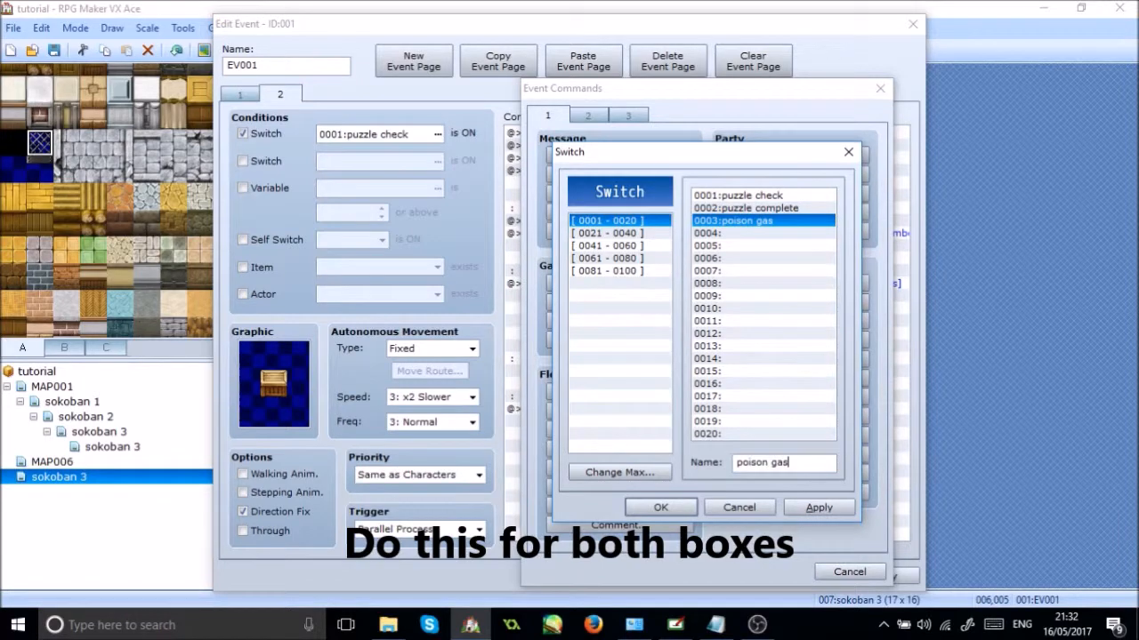
pyautogui.press('Return')
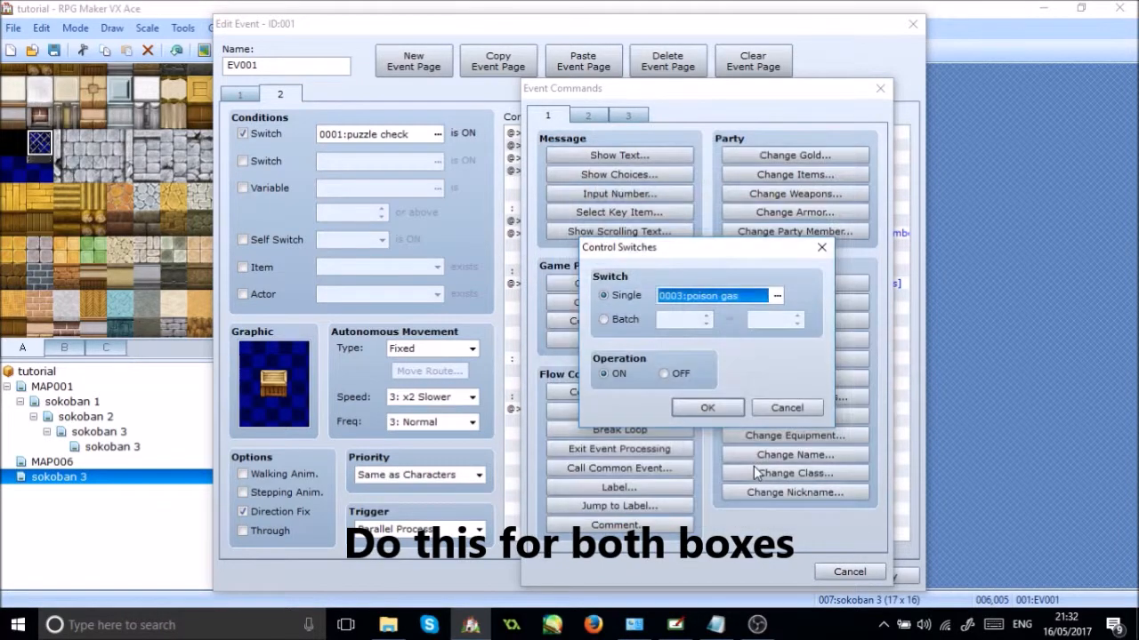
pyautogui.click(708, 406)
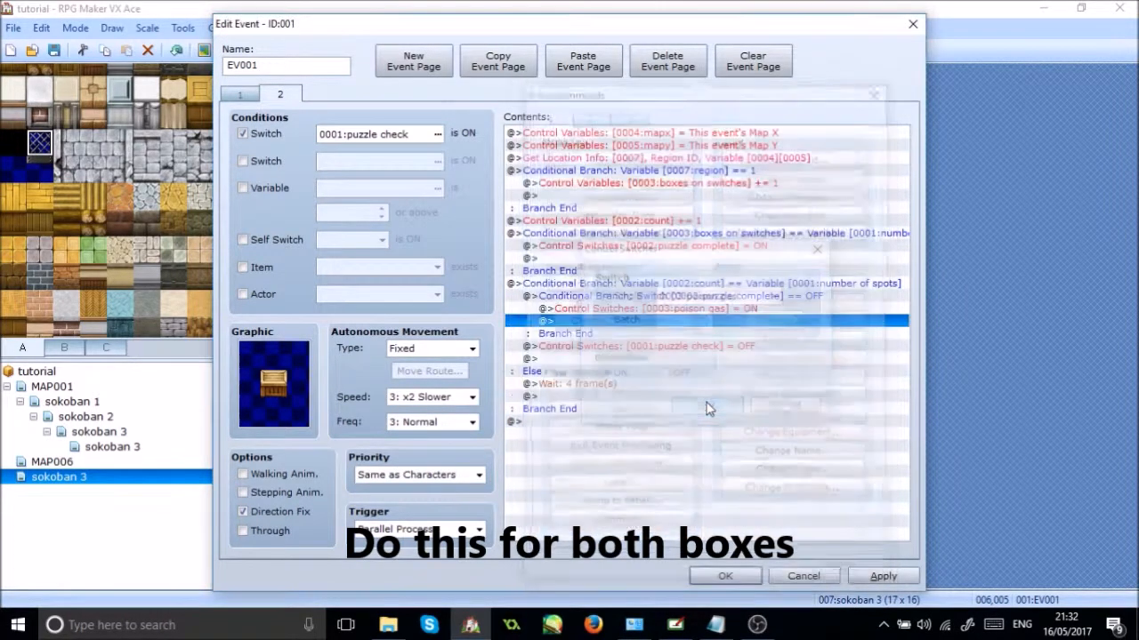
pyautogui.click(709, 577)
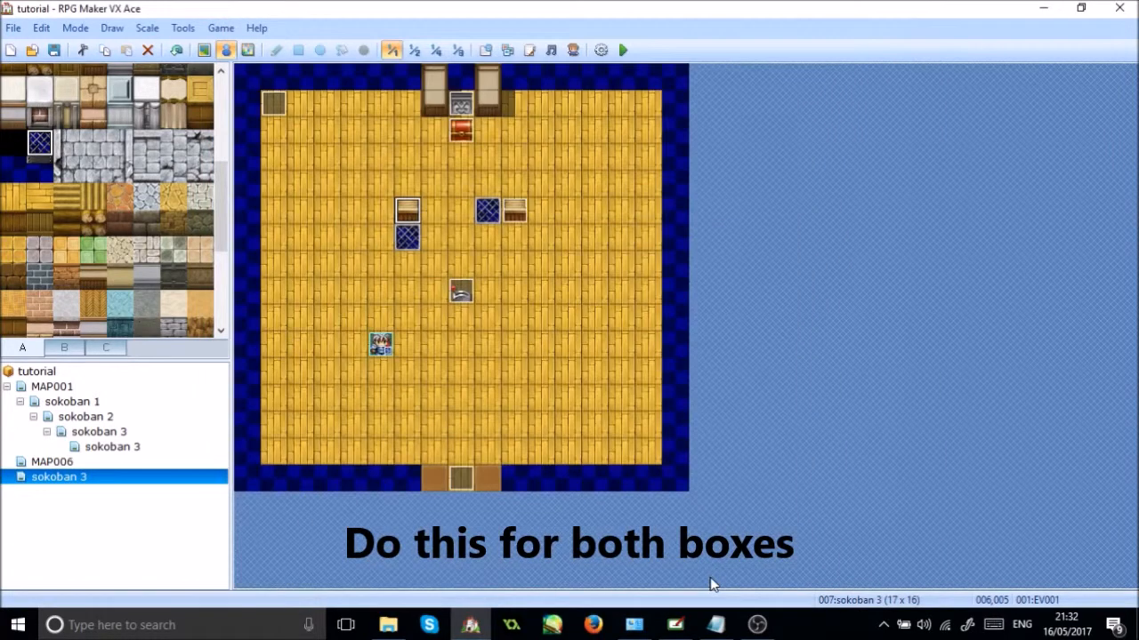
# Create an event below the left box with Through and Stepping Anim. on, Walking Anim. off, conditioned on switch 0003:poison gas
pyautogui.doubleClick(408, 238)
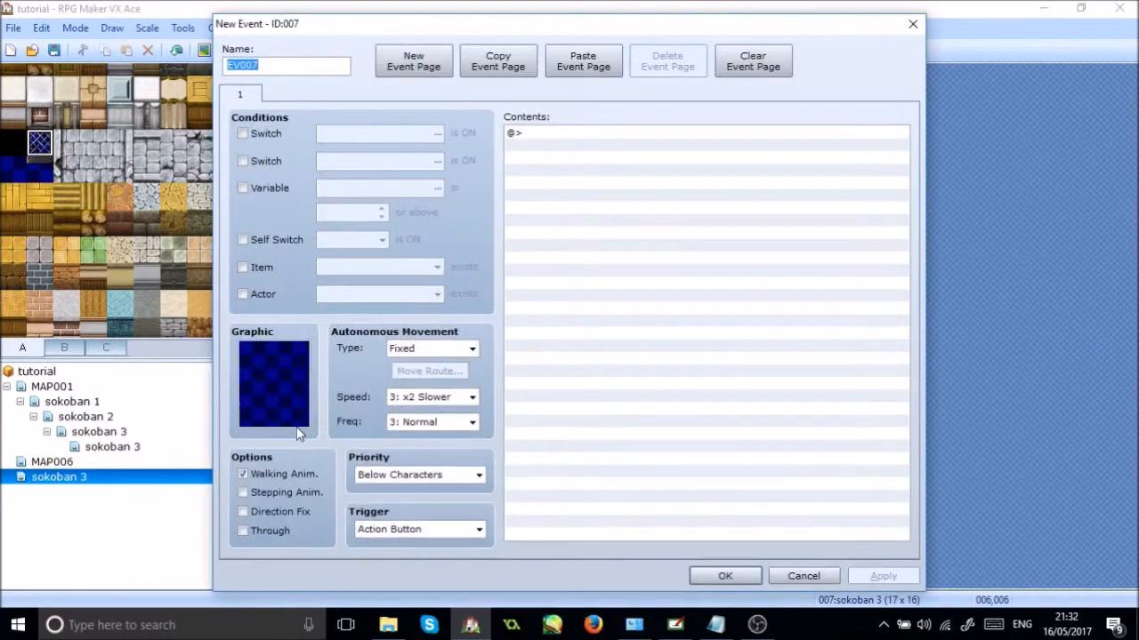
pyautogui.click(260, 531)
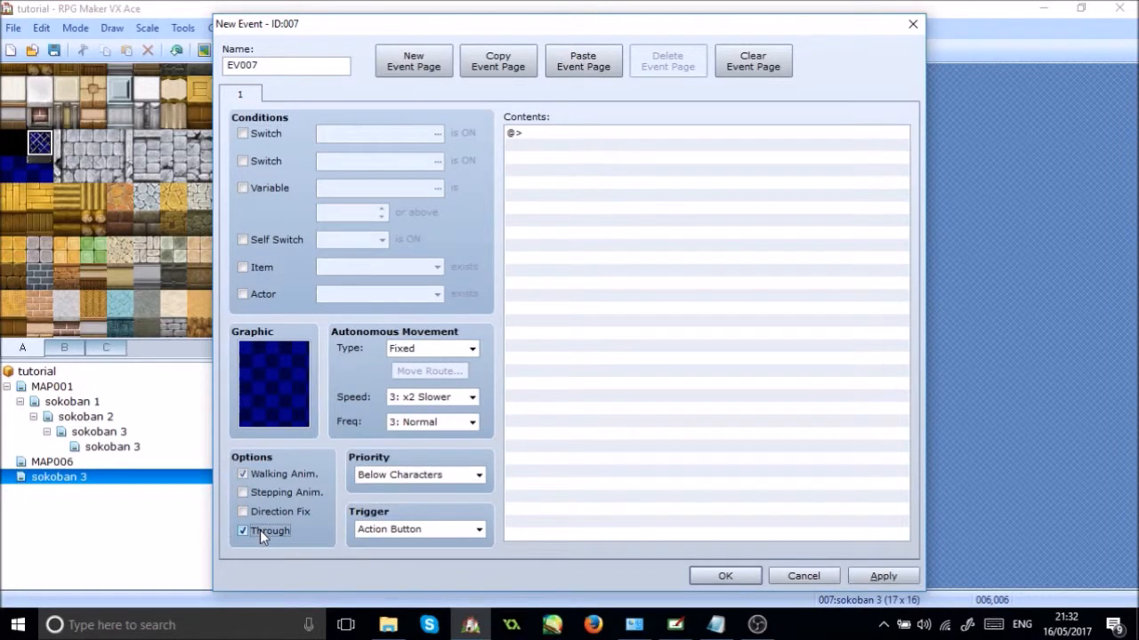
pyautogui.click(245, 473)
pyautogui.click(261, 492)
pyautogui.click(251, 132)
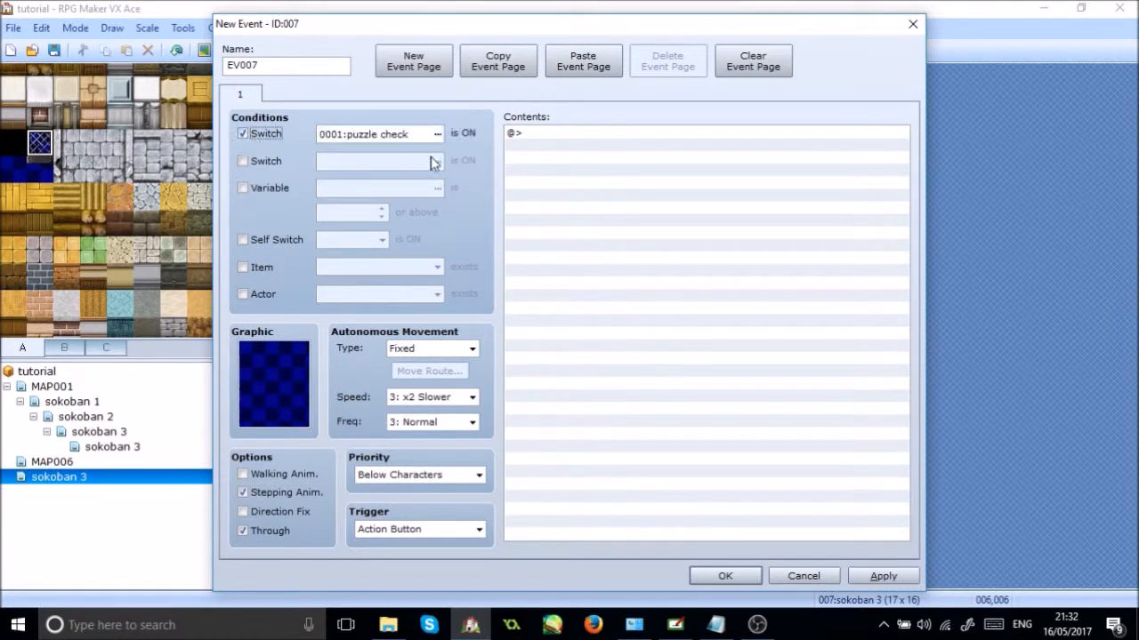
pyautogui.click(437, 135)
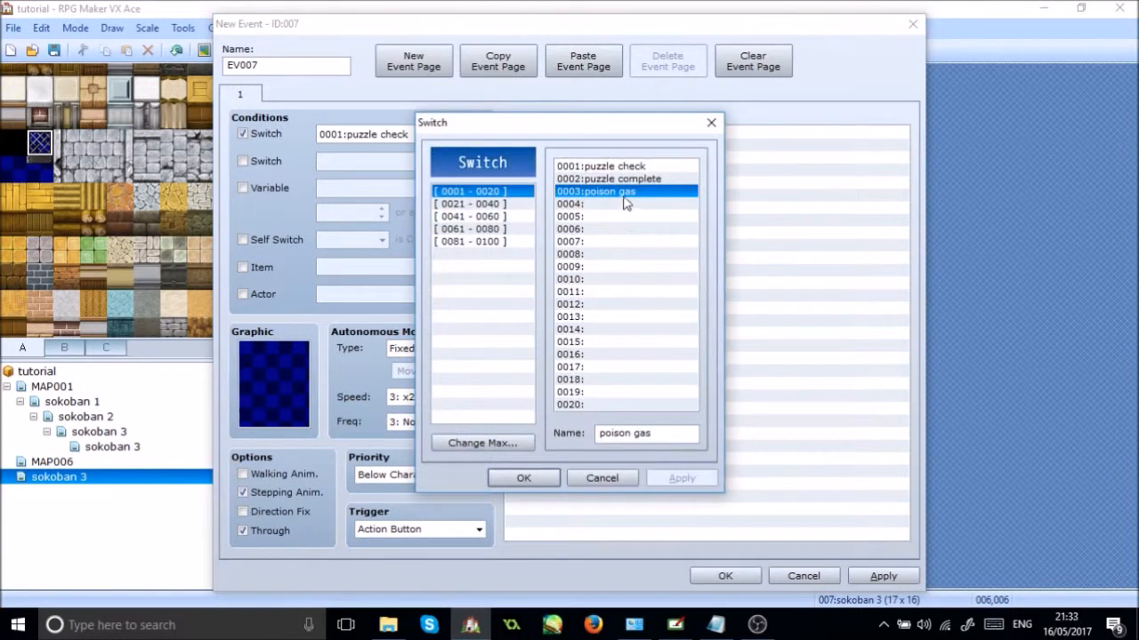
pyautogui.click(523, 477)
# Choose the white smoke character graphic for the new poison gas event
pyautogui.doubleClick(289, 366)
pyautogui.moveTo(415, 172); pyautogui.dragTo(416, 386)
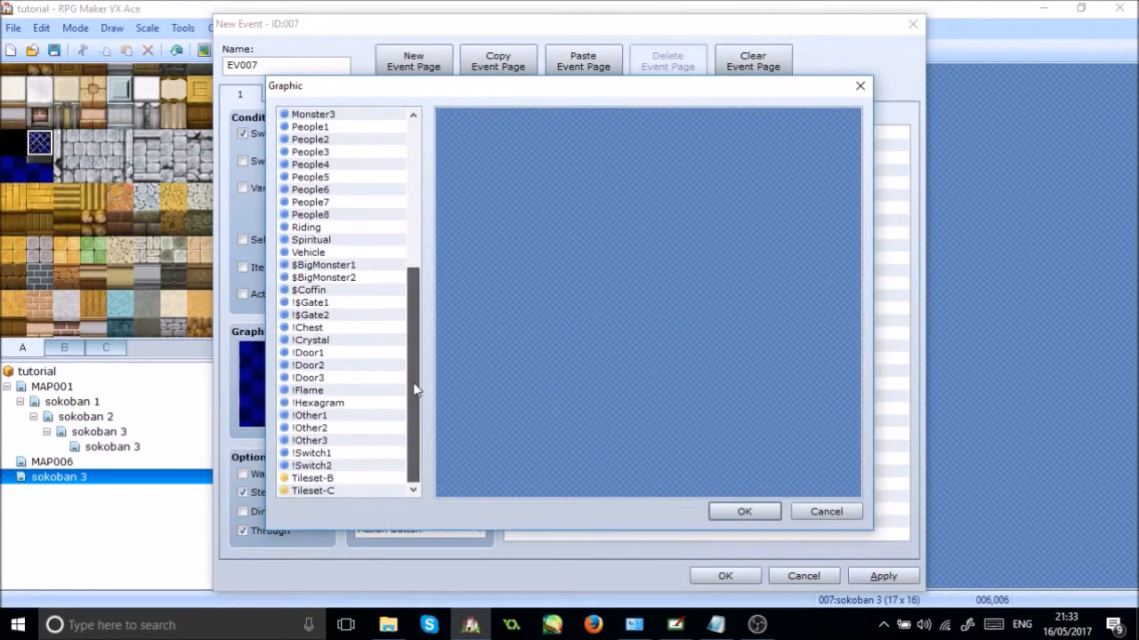
pyautogui.click(318, 415)
pyautogui.press('Down')
pyautogui.press('Up')
pyautogui.press('Up')
pyautogui.press('Up')
pyautogui.press('Up')
pyautogui.press('Down')
pyautogui.press('Down')
pyautogui.press('Down')
pyautogui.press('Down')
pyautogui.press('Down')
pyautogui.press('Up')
pyautogui.doubleClick(455, 352)
# Give the gas event Custom movement with a repeating Turn at Random route and frequency 4: Higher, and save it
pyautogui.click(477, 347)
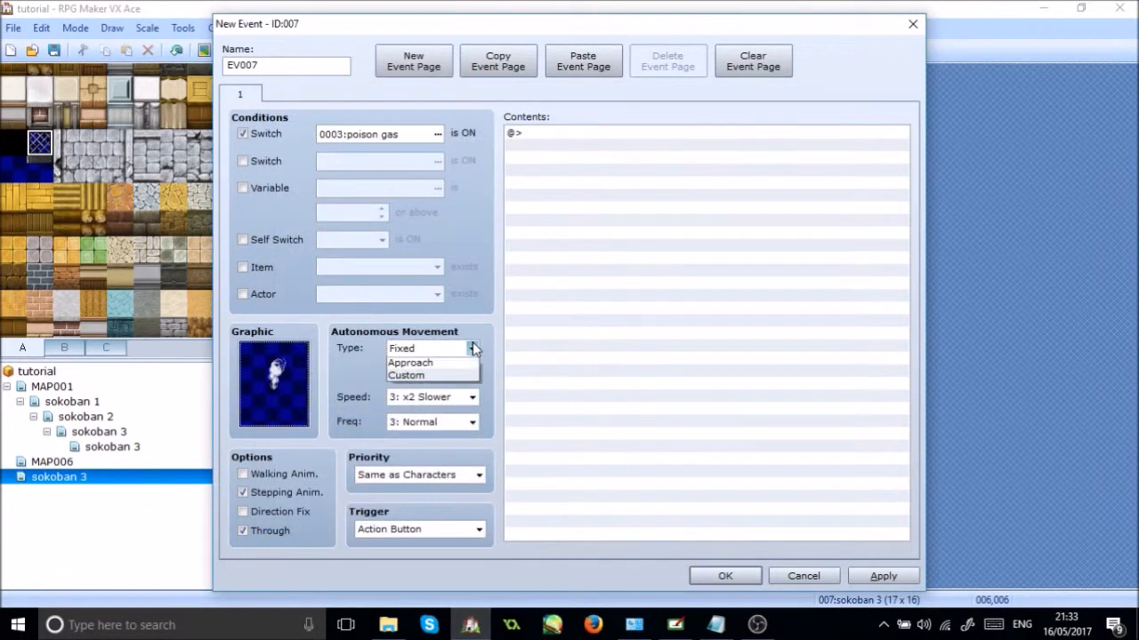
pyautogui.click(417, 403)
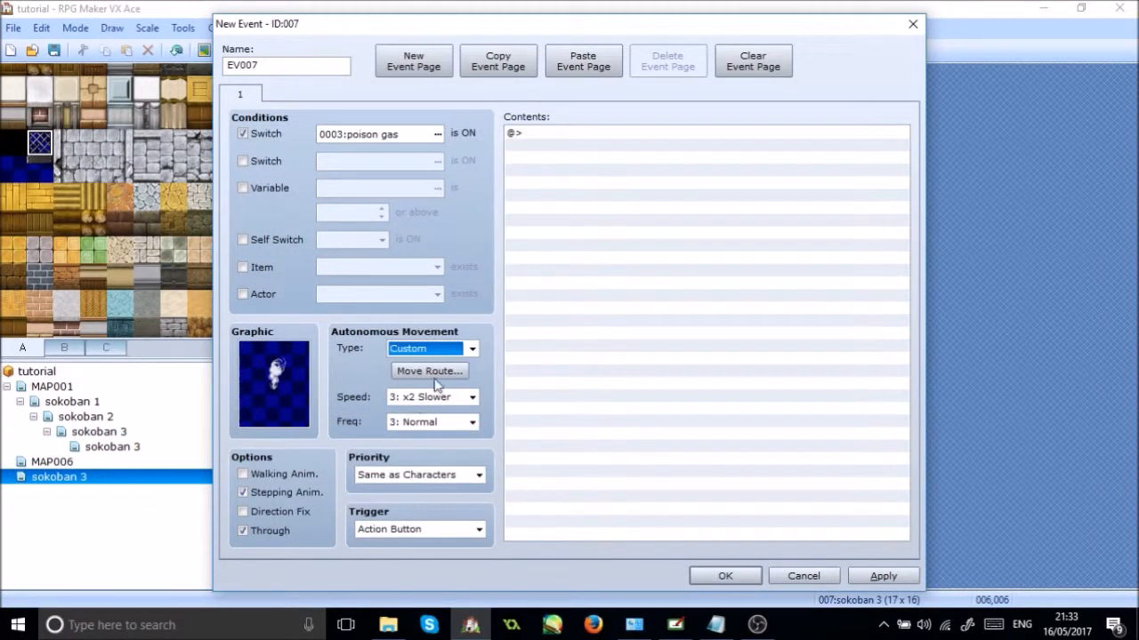
pyautogui.click(435, 377)
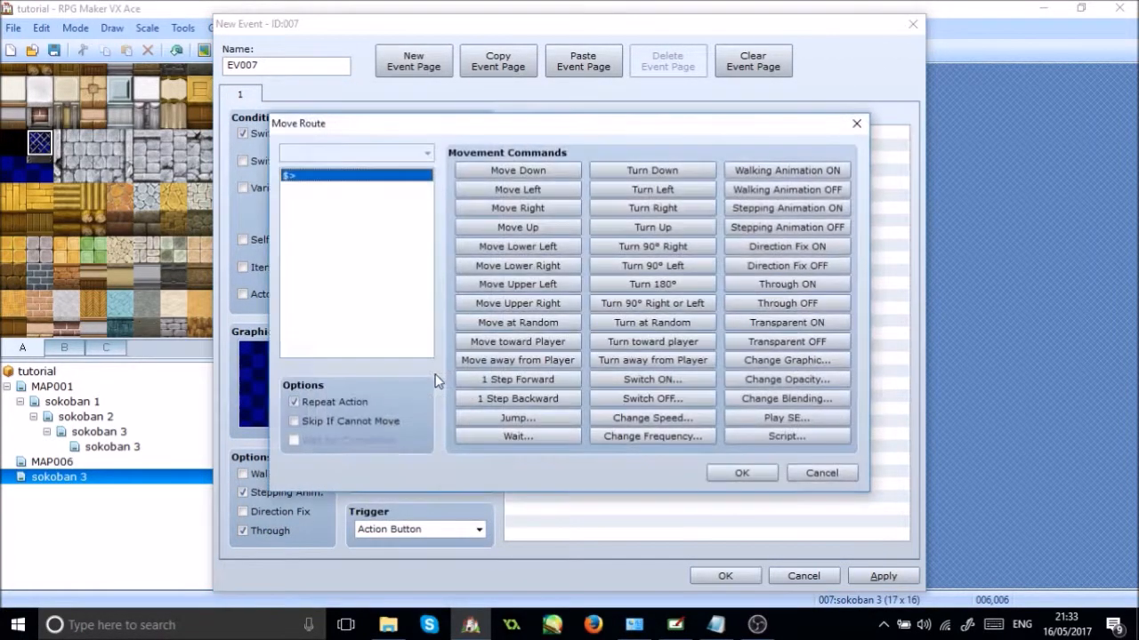
pyautogui.click(652, 323)
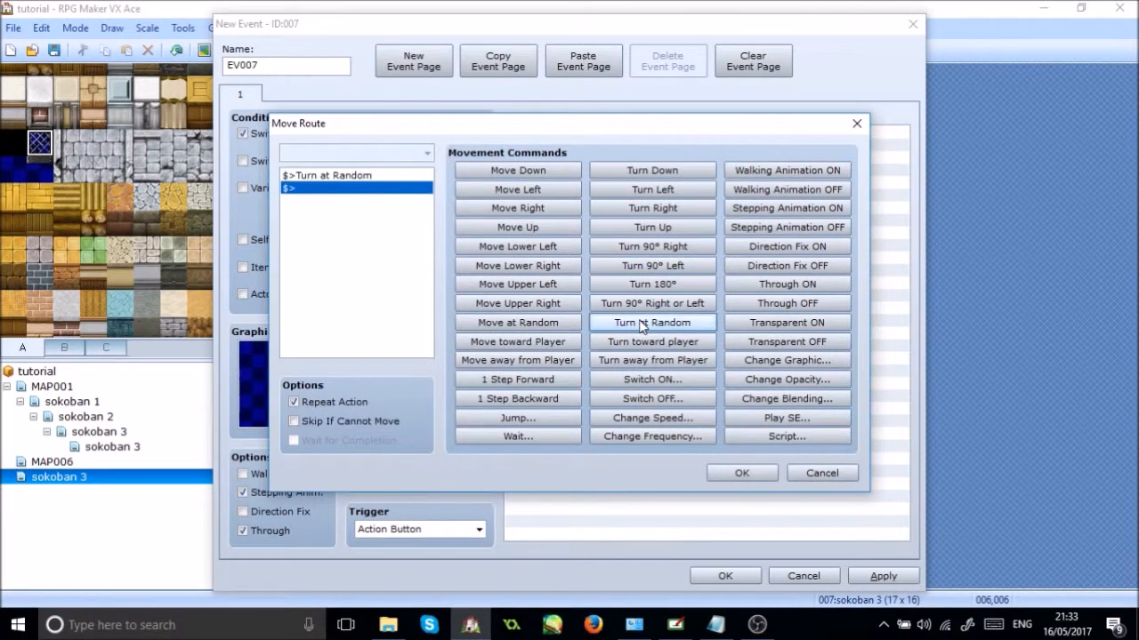
pyautogui.click(741, 473)
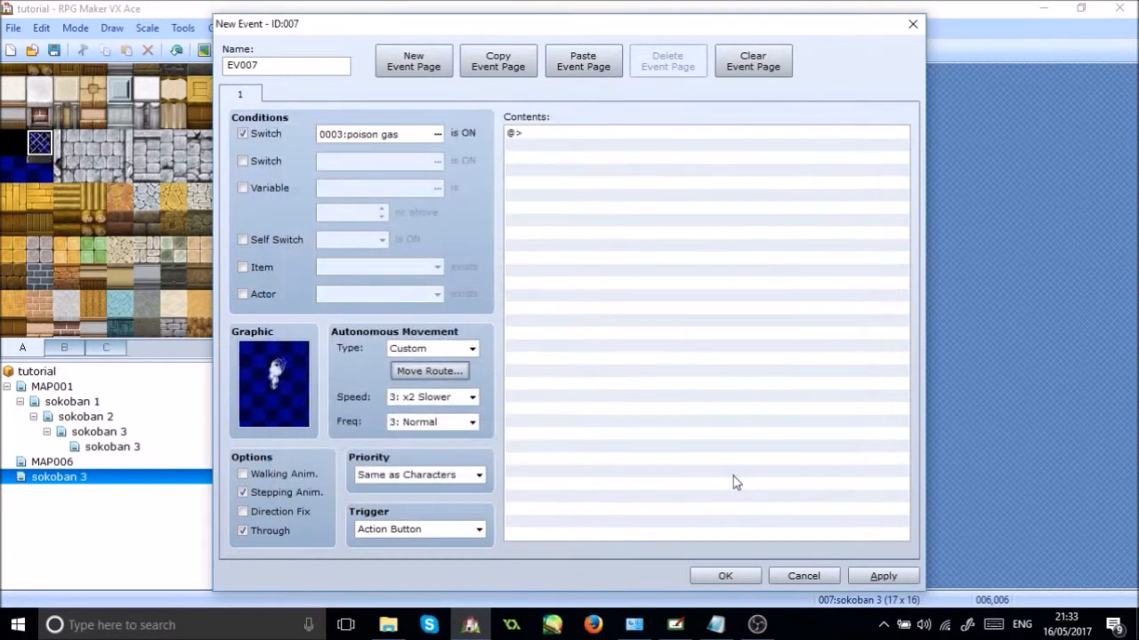
pyautogui.click(449, 423)
pyautogui.click(415, 478)
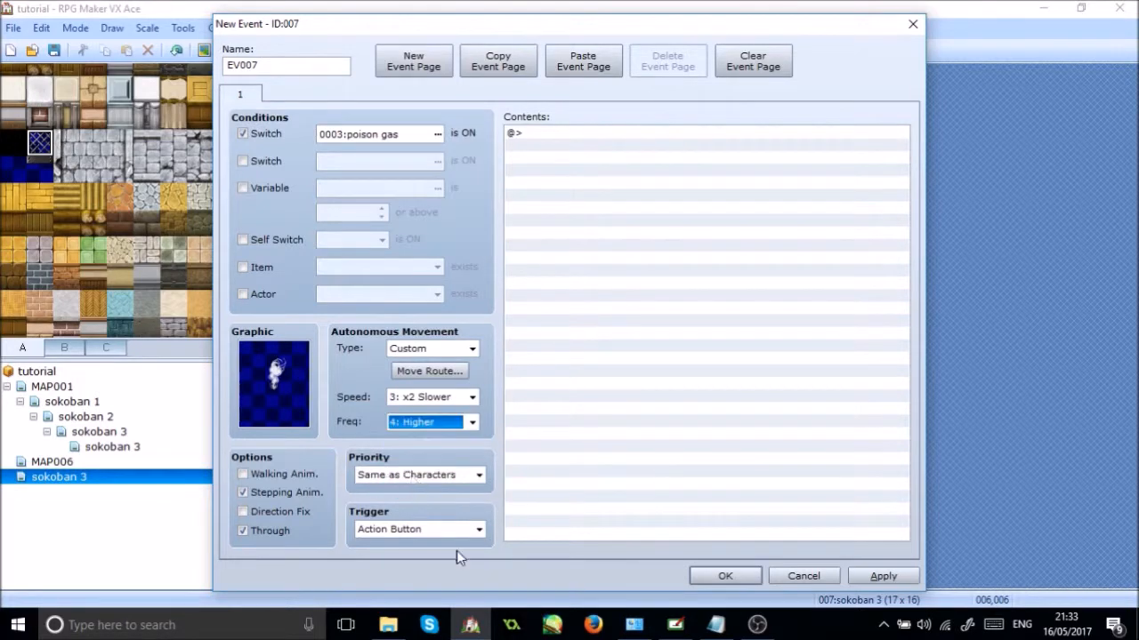
pyautogui.click(717, 577)
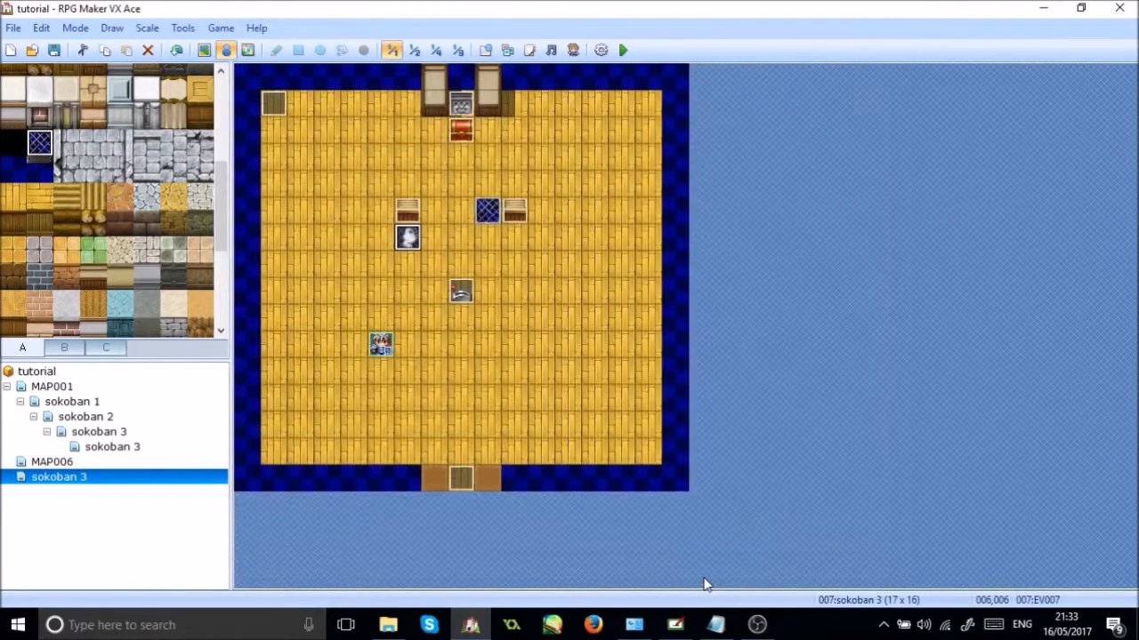
# Place a copy of the gas event on the blue tile just left of the right box
pyautogui.press('Right')
pyautogui.press('Right')
pyautogui.press('Right')
pyautogui.press('Up')
pyautogui.hotkey('ctrl', 'v')
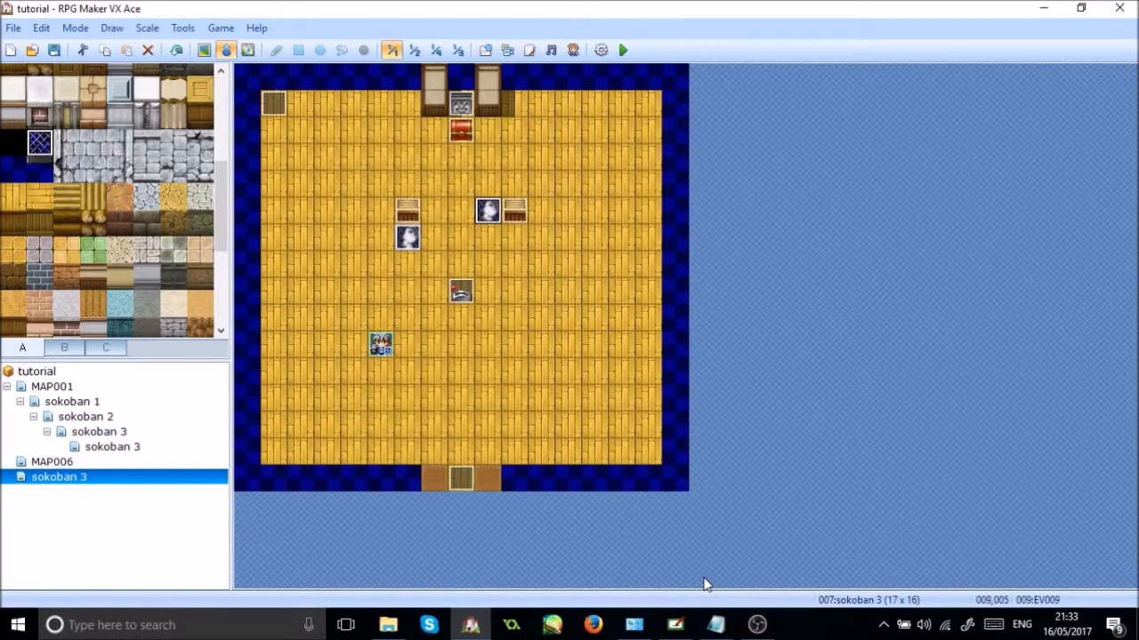
# Check the settings of the gas event below the left box
pyautogui.click(407, 247)
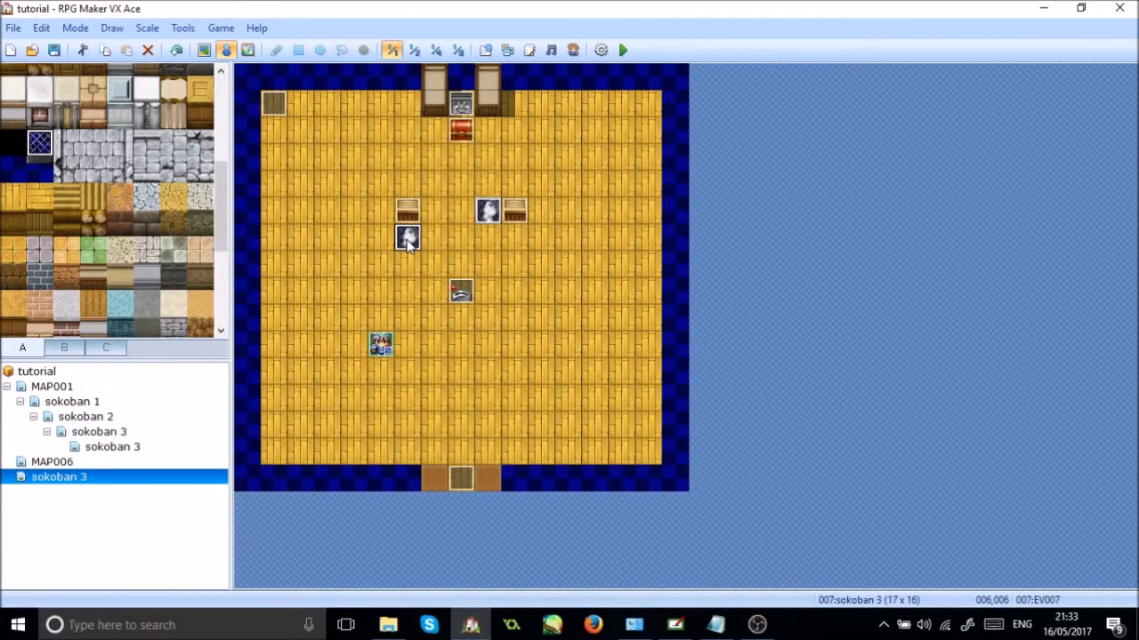
pyautogui.doubleClick(407, 247)
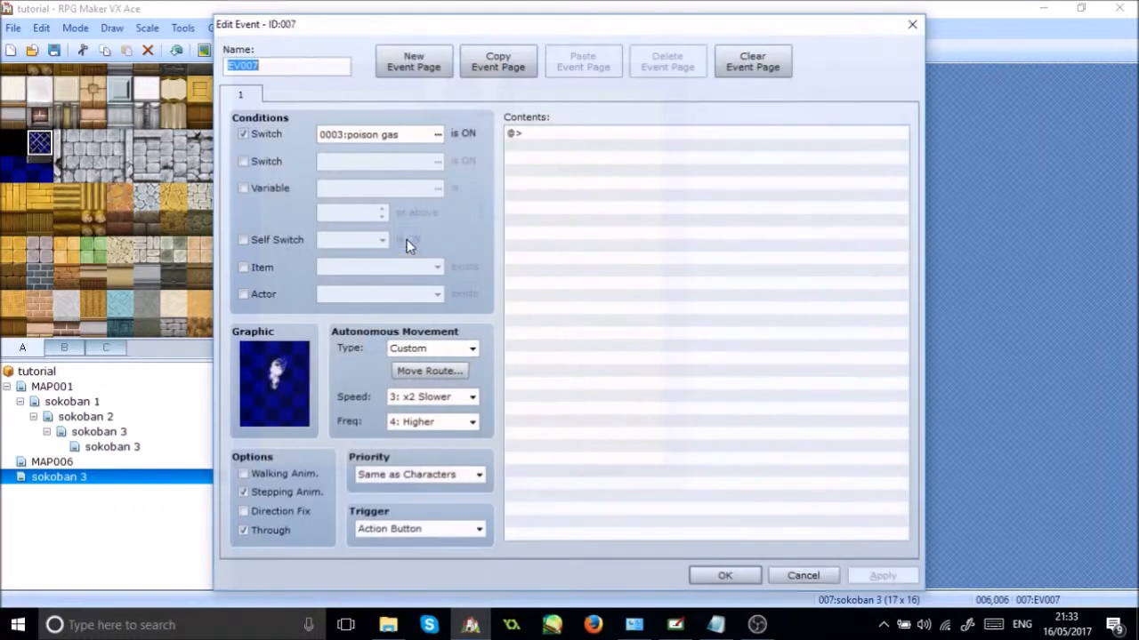
pyautogui.click(730, 576)
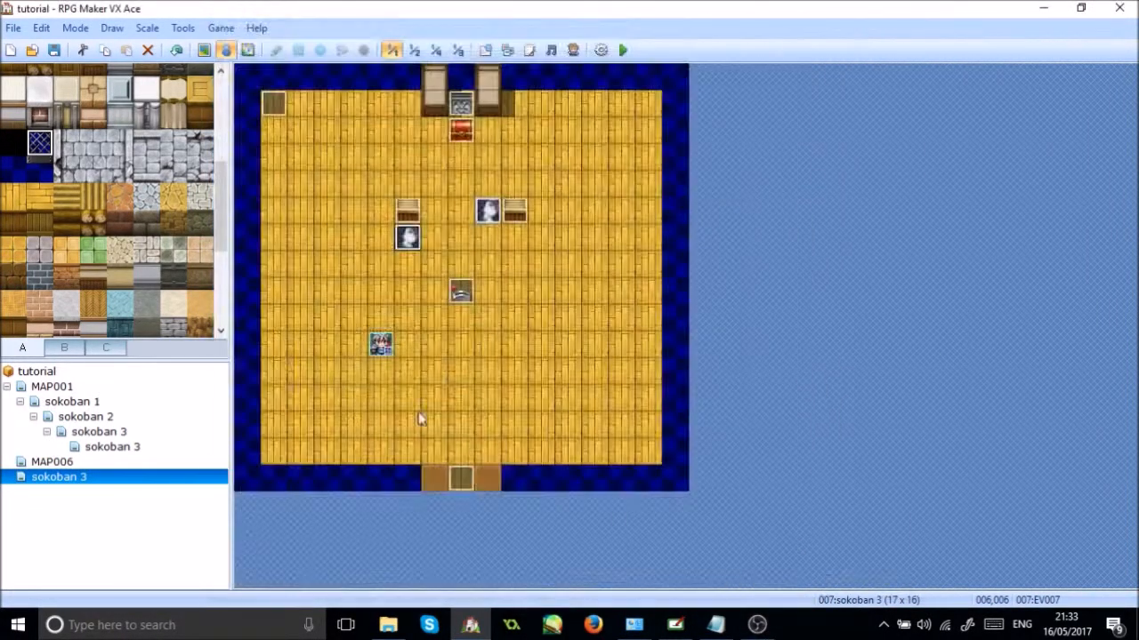
# Create an event at 005,008 on the empty floor and set its trigger to Parallel Process
pyautogui.doubleClick(373, 293)
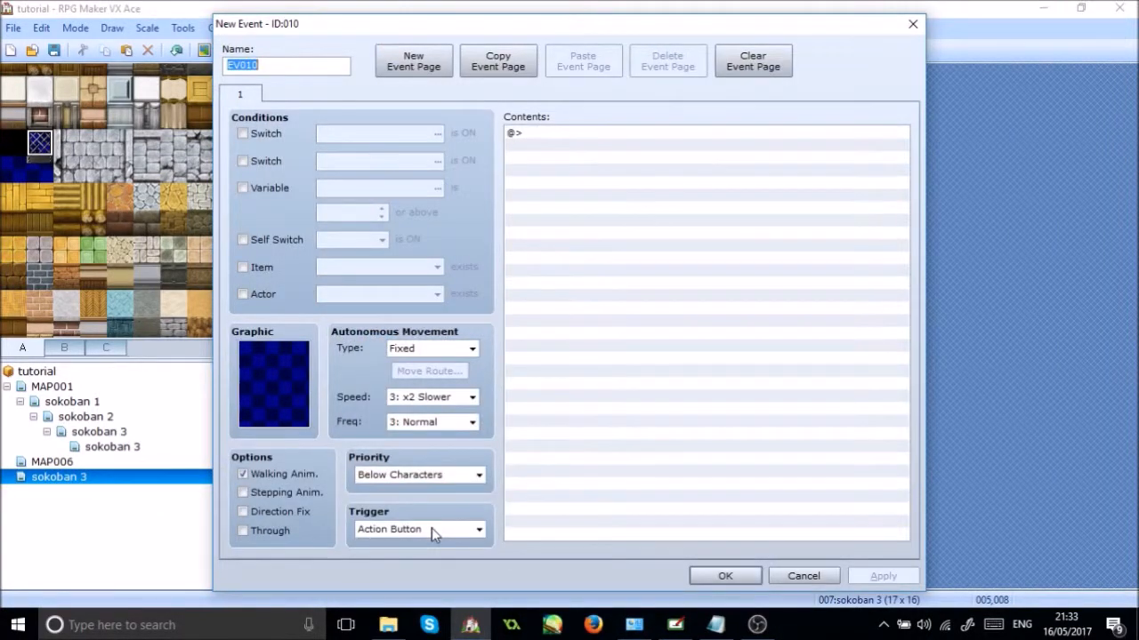
pyautogui.click(432, 528)
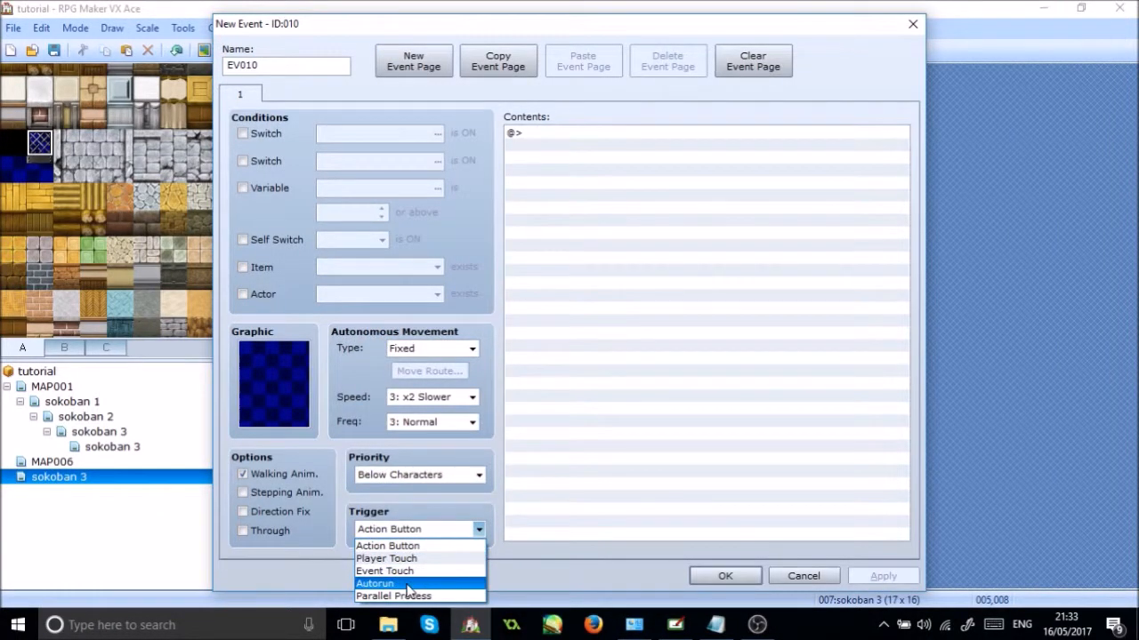
pyautogui.click(408, 585)
pyautogui.click(427, 529)
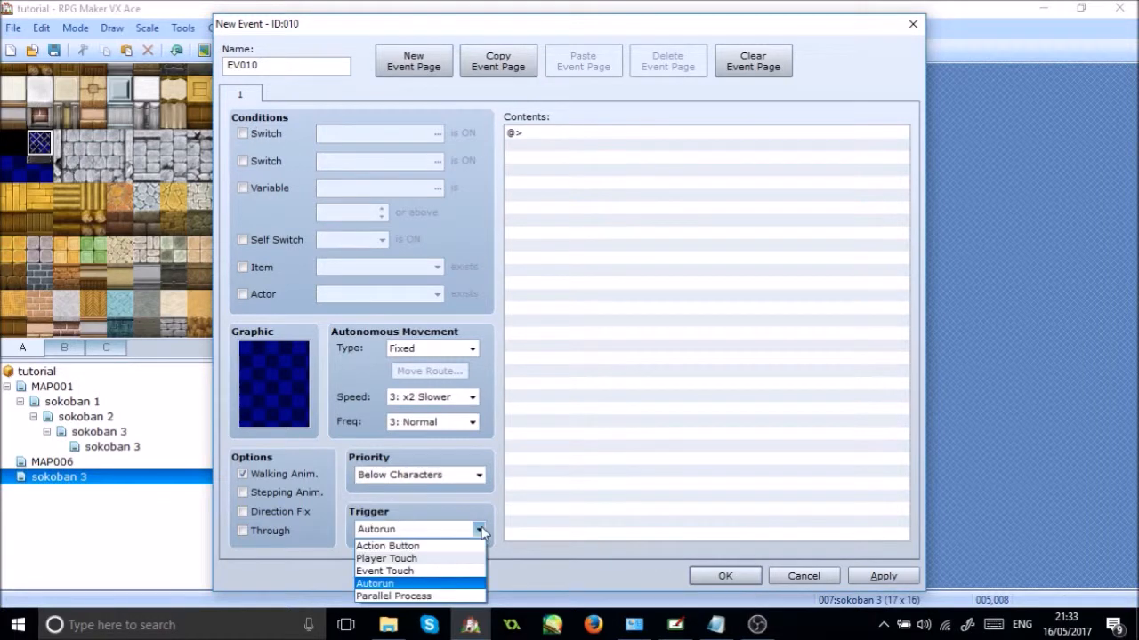
pyautogui.click(428, 597)
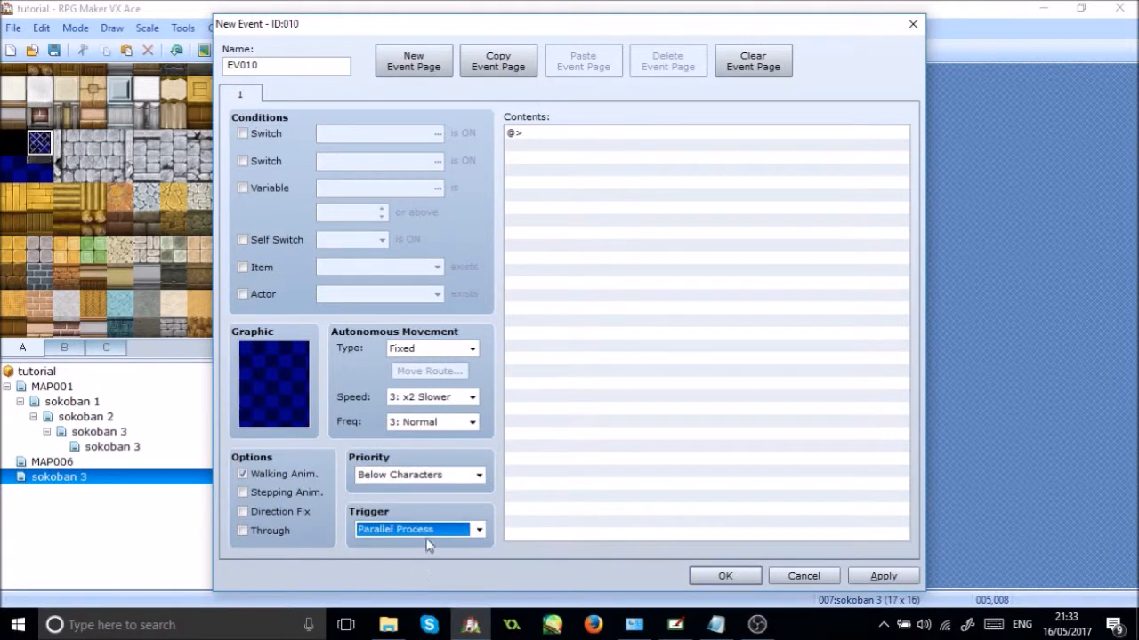
# Add a Tint Screen command with red 68, green 0, blue 85 and gray 0 over 60 frames, waiting for completion
pyautogui.doubleClick(602, 212)
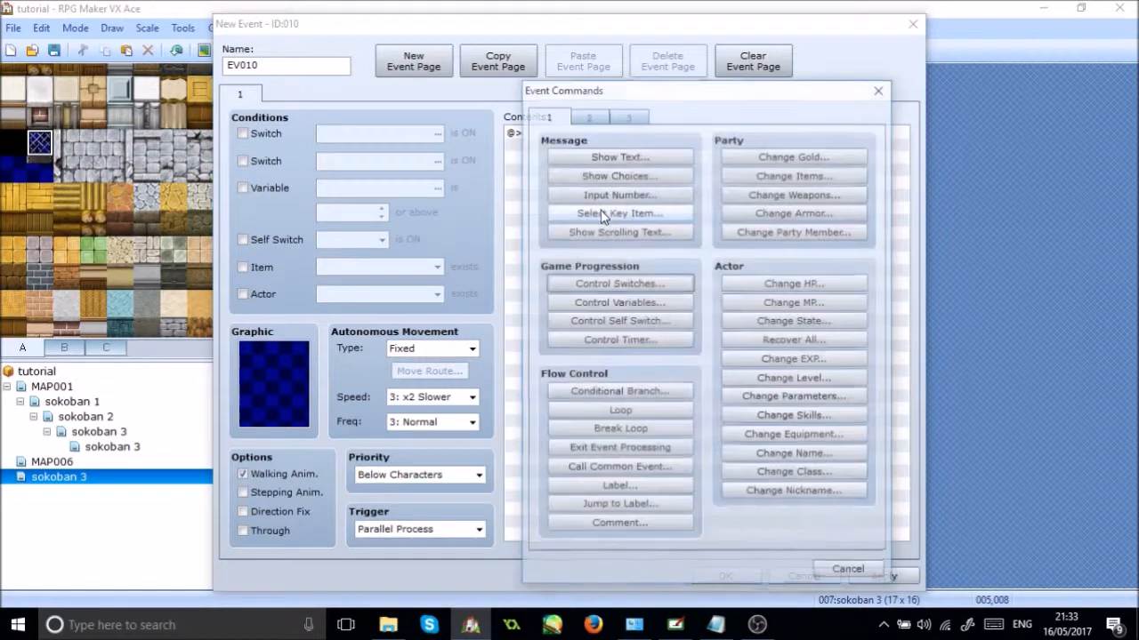
pyautogui.click(582, 114)
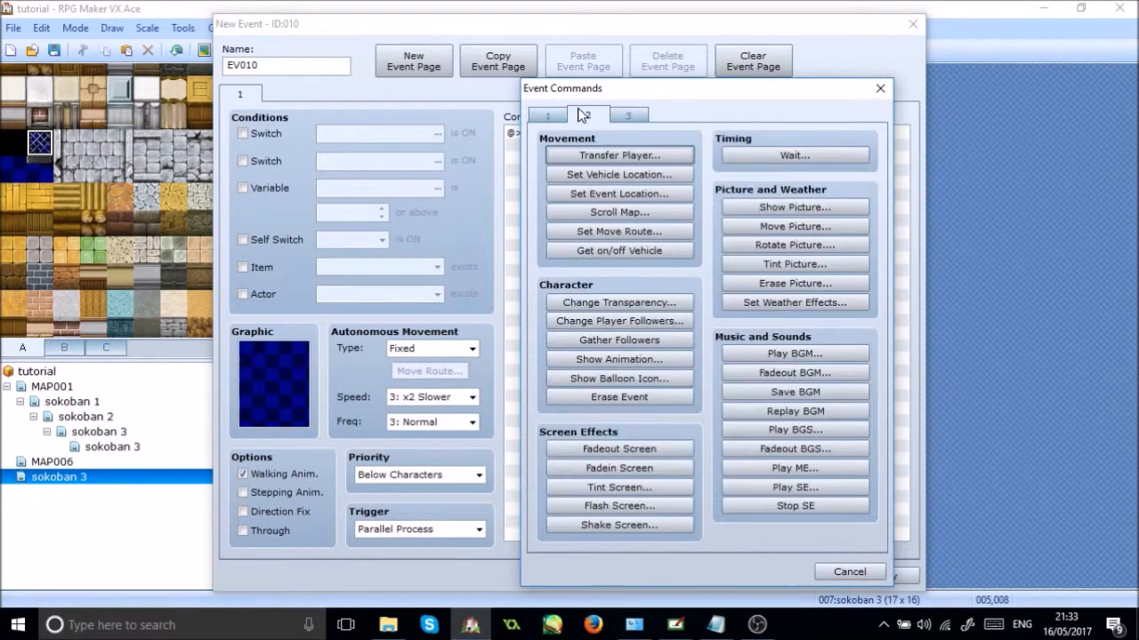
pyautogui.click(613, 489)
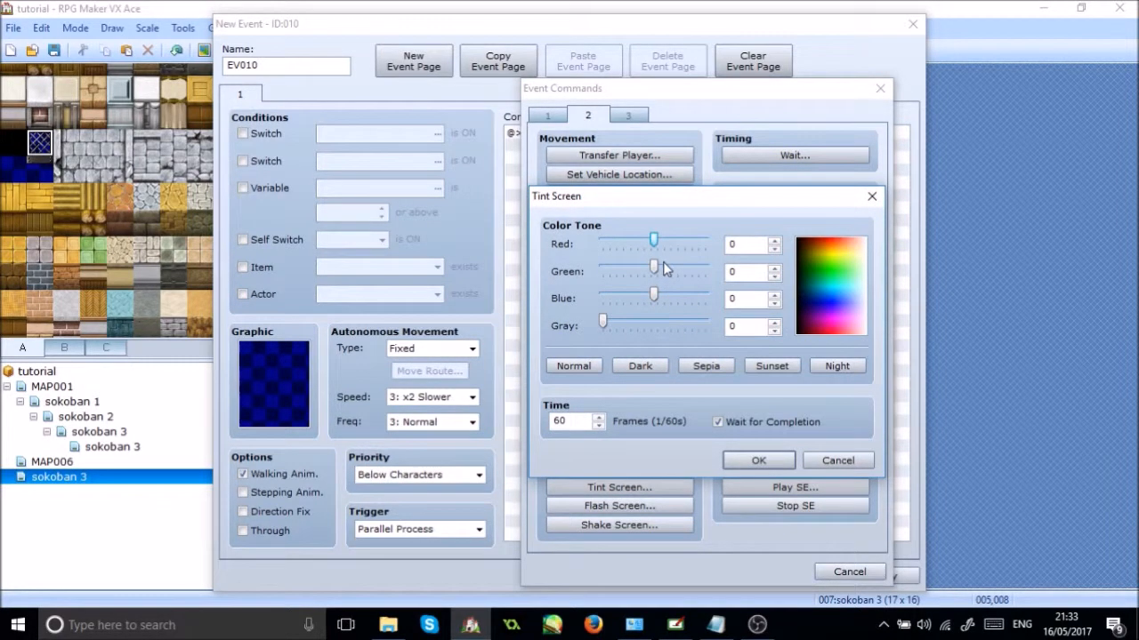
pyautogui.moveTo(655, 242); pyautogui.dragTo(669, 242)
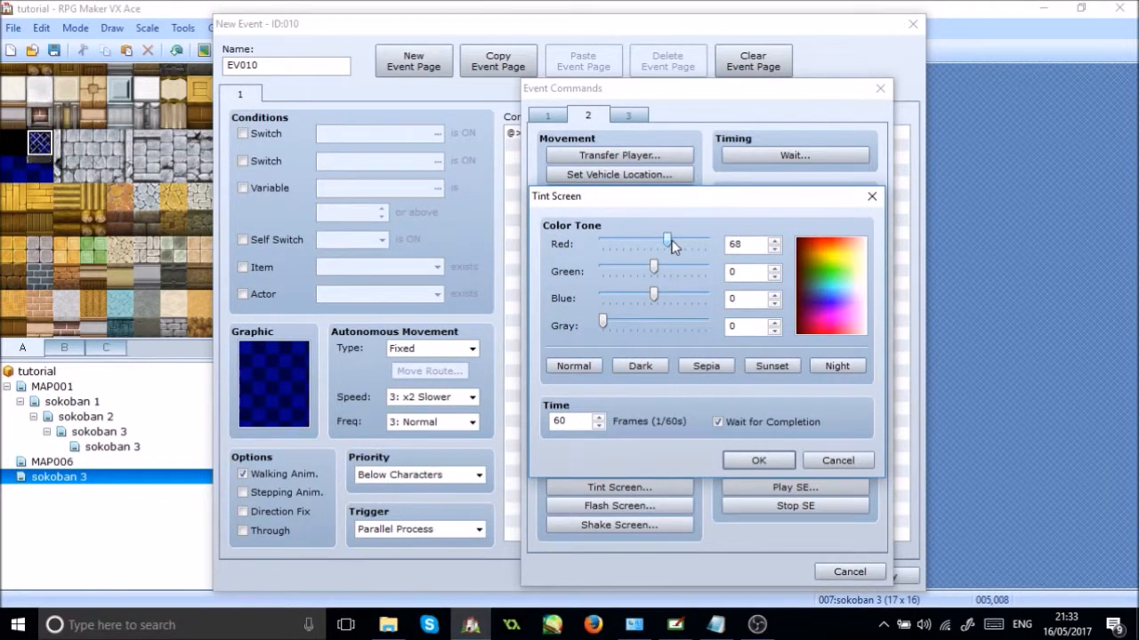
pyautogui.moveTo(654, 296); pyautogui.dragTo(671, 297)
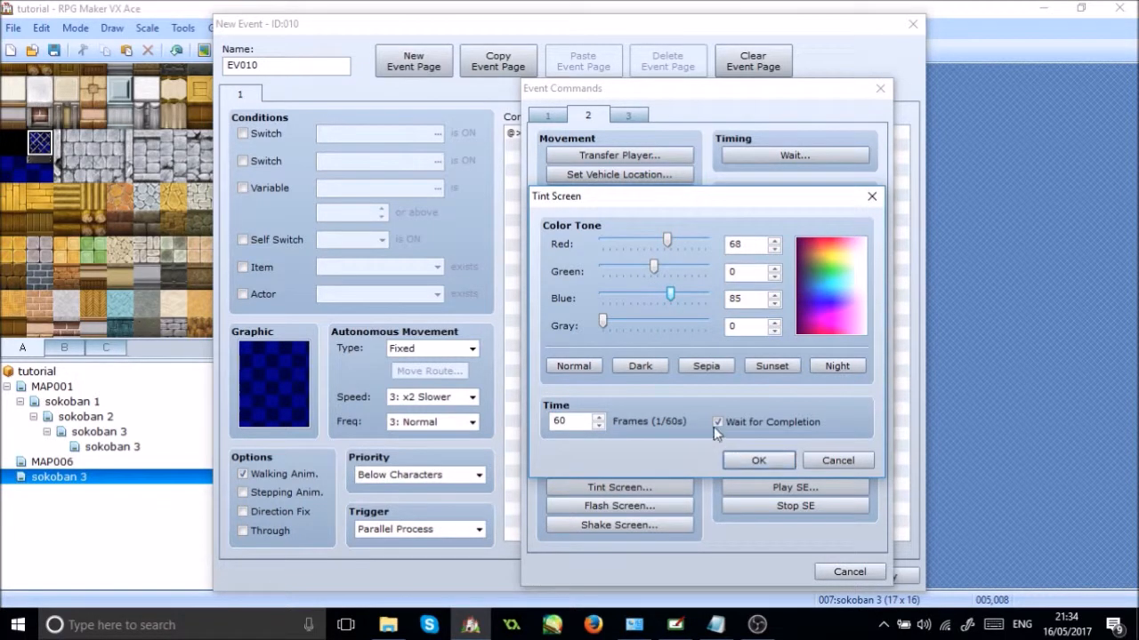
pyautogui.doubleClick(584, 423)
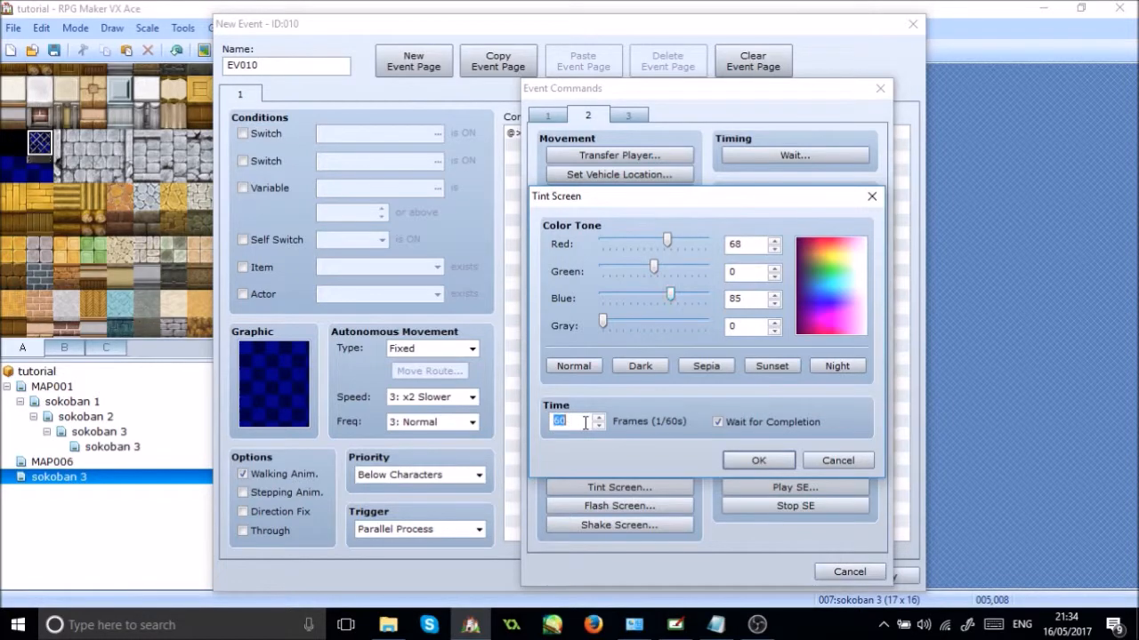
pyautogui.click(763, 460)
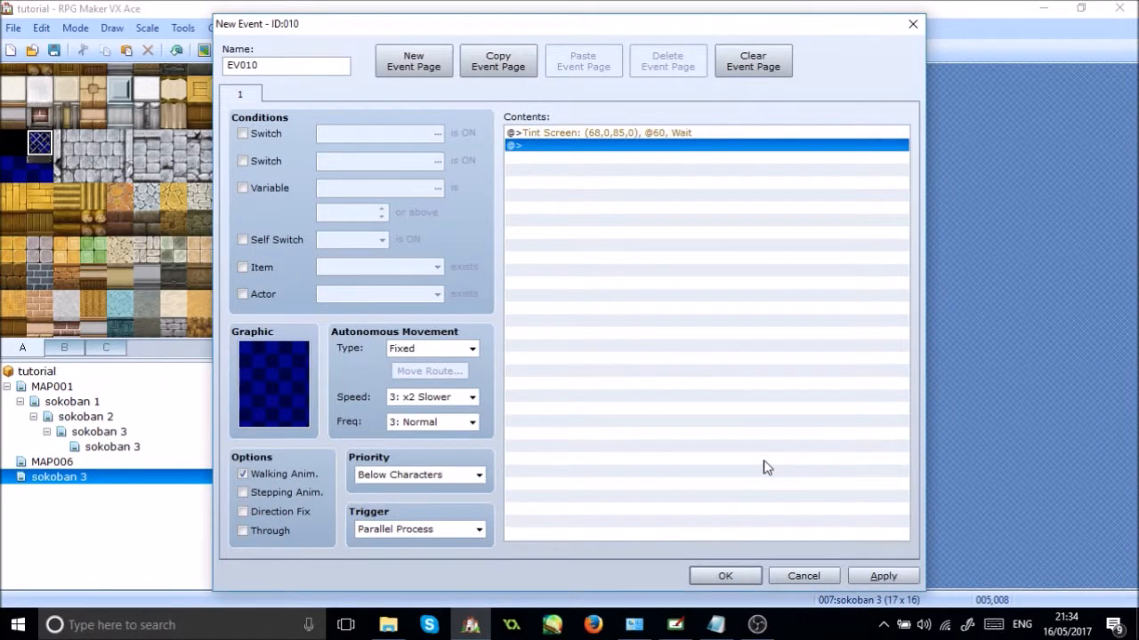
# Add a Change HP command that decreases the entire party's HP by a constant 50
pyautogui.doubleClick(767, 468)
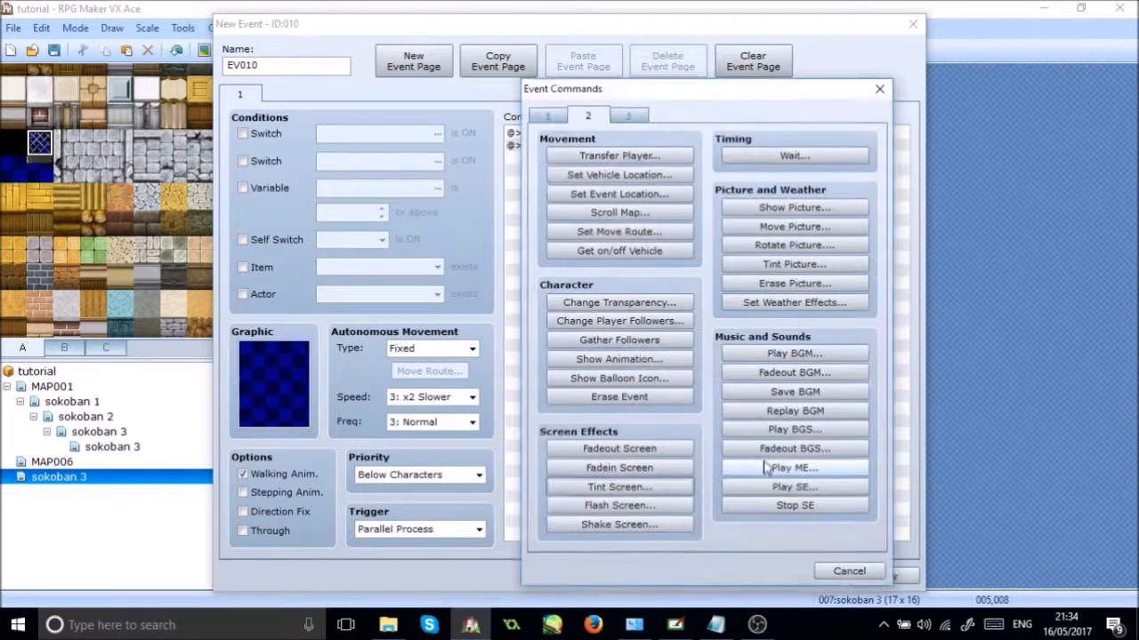
pyautogui.click(551, 120)
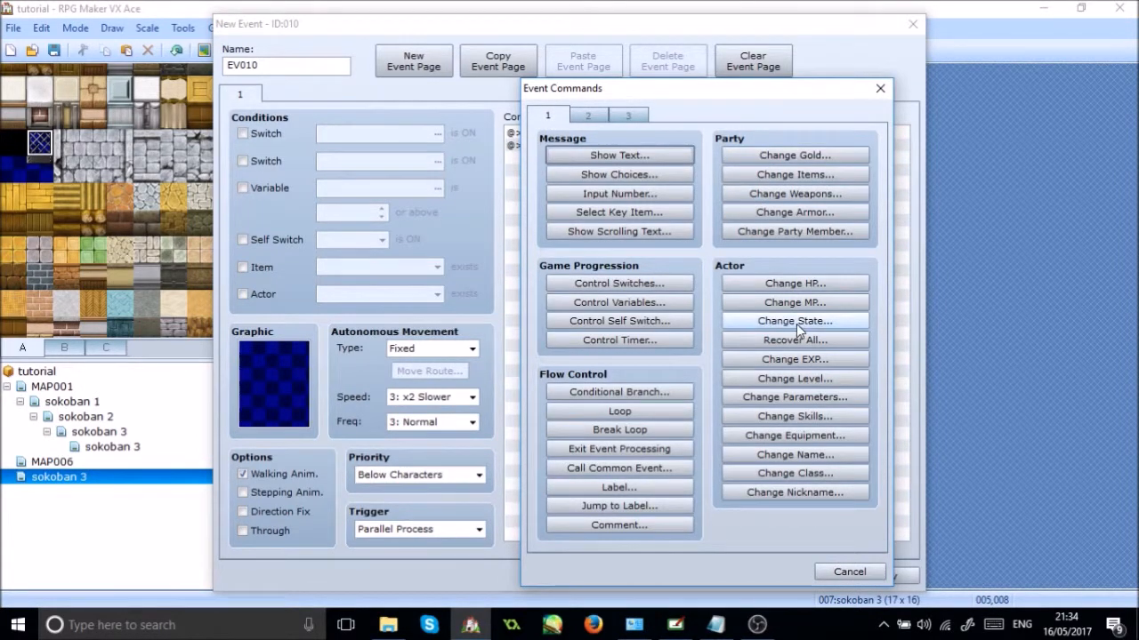
pyautogui.click(795, 284)
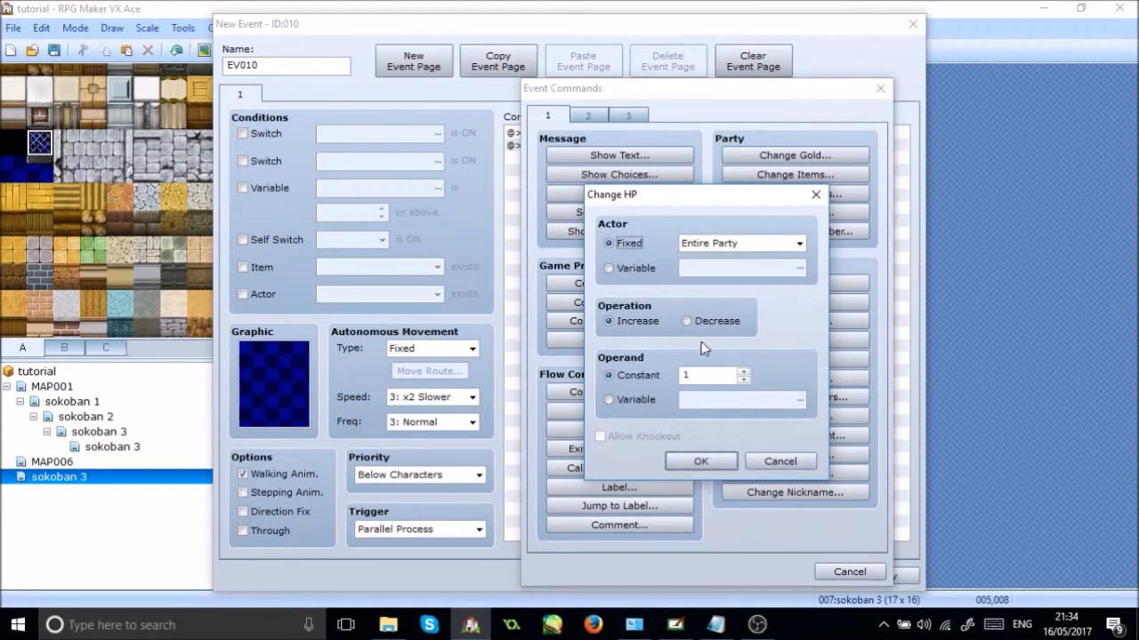
pyautogui.click(687, 321)
pyautogui.doubleClick(700, 378)
pyautogui.click(701, 461)
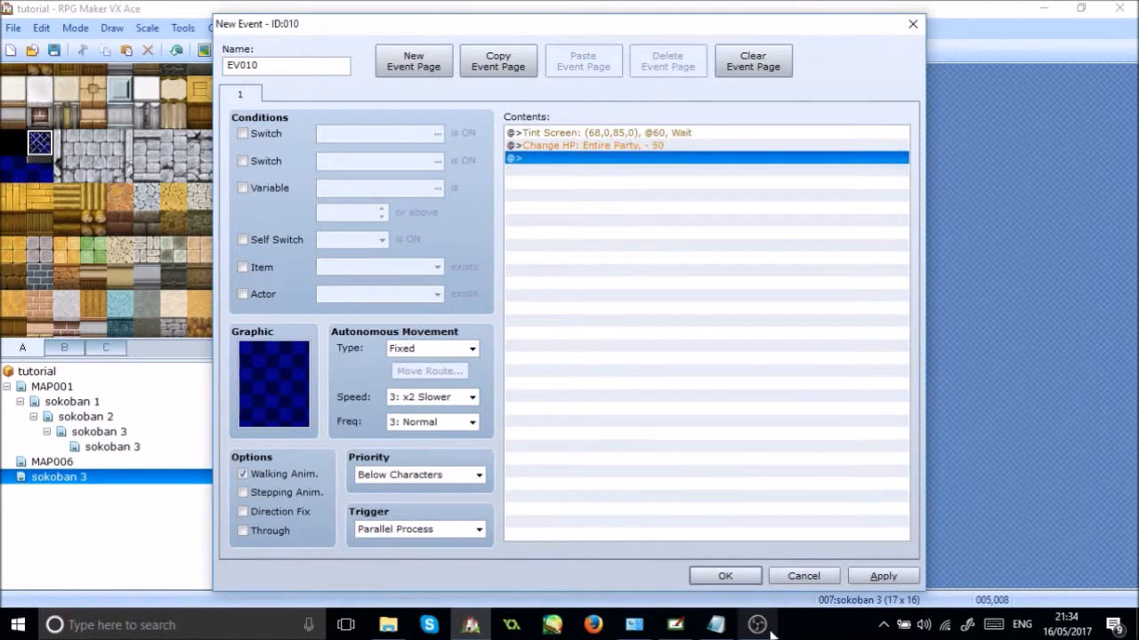
# Make the event page require switch 0003:poison gas to be ON and save the event
pyautogui.click(883, 577)
pyautogui.click(254, 132)
pyautogui.click(436, 134)
pyautogui.press('Down')
pyautogui.press('Down')
pyautogui.press('Return')
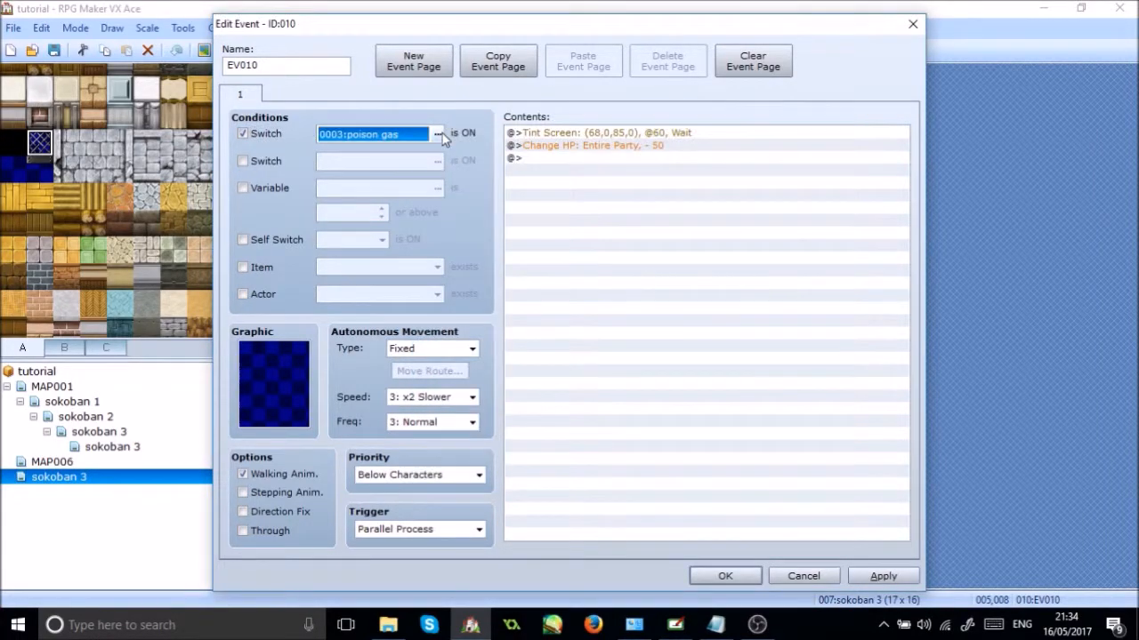
pyautogui.click(733, 581)
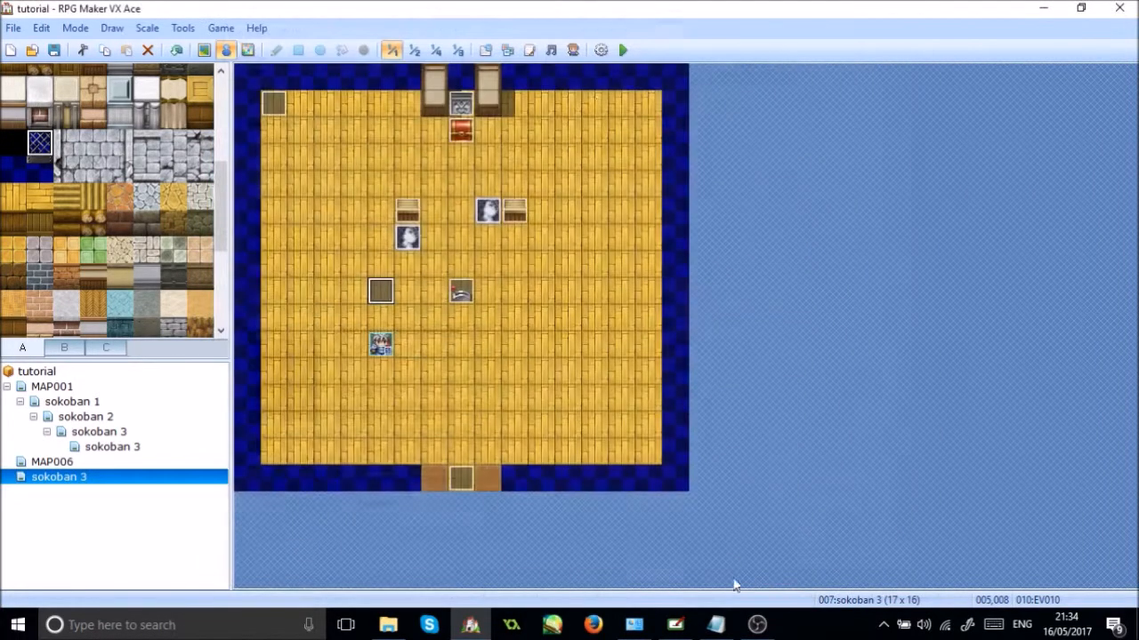
# Start a playtest of the project and begin a new game
pyautogui.click(622, 50)
pyautogui.press('Return')
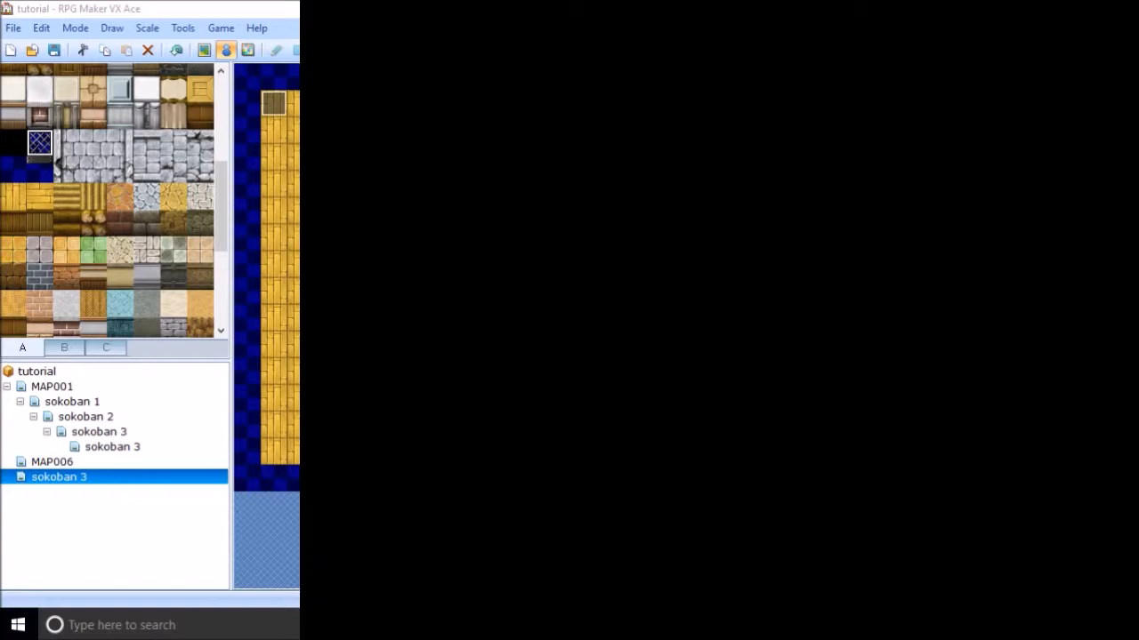
pyautogui.press('Return')
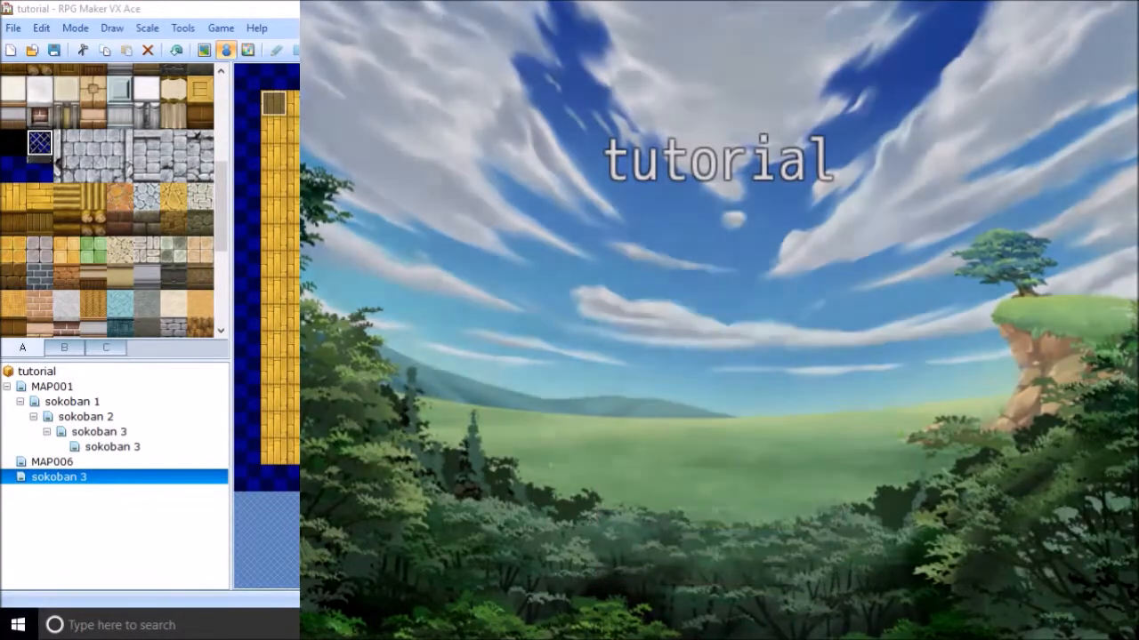
# Walk the hero through the room to the lever and pull it with both boxes still off the vents
pyautogui.press('Right')
pyautogui.press('Up')
pyautogui.press('Right')
pyautogui.press('Down')
pyautogui.press('Down')
pyautogui.press('Down')
pyautogui.press('Down')
pyautogui.press('Down')
pyautogui.press('Down')
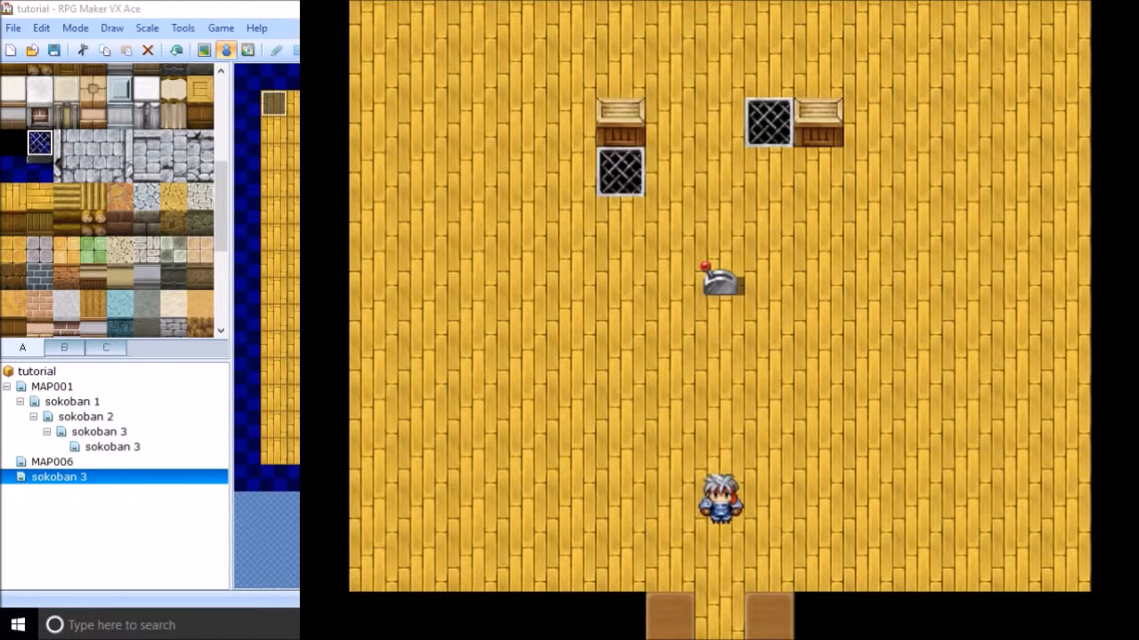
pyautogui.press('Left')
pyautogui.press('Up')
pyautogui.press('Up')
pyautogui.press('Right')
pyautogui.press('Down')
pyautogui.press('Down')
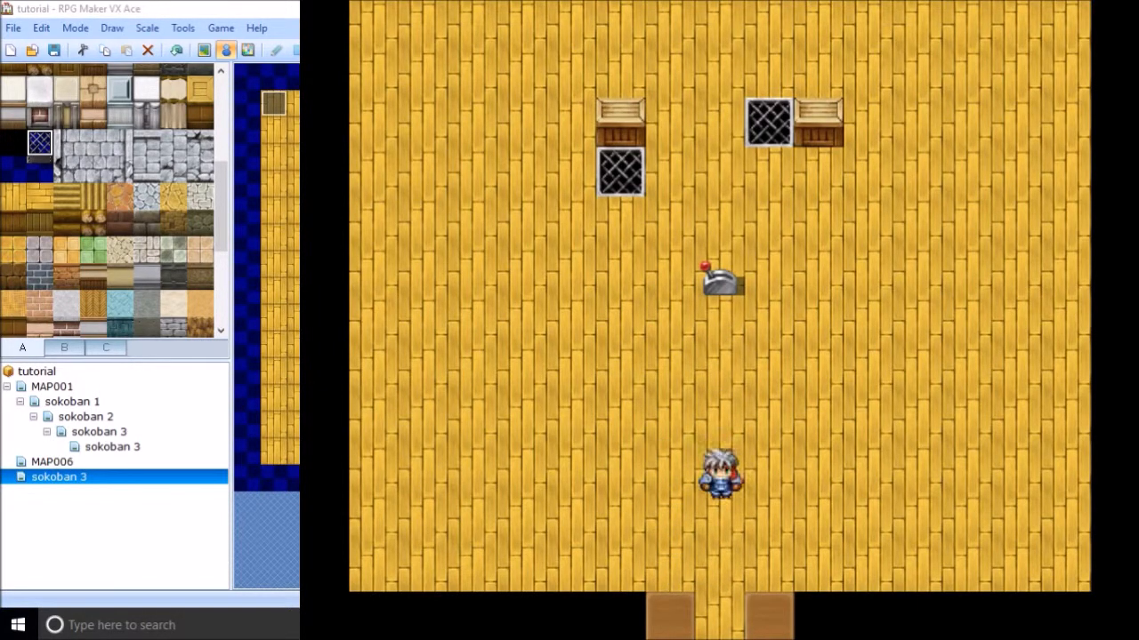
pyautogui.press('Left')
pyautogui.press('Right')
pyautogui.press('Right')
pyautogui.press('Left')
pyautogui.press('Up')
pyautogui.press('Up')
pyautogui.press('Up')
pyautogui.press('Up')
pyautogui.press('Left')
pyautogui.press('Up')
pyautogui.press('Up')
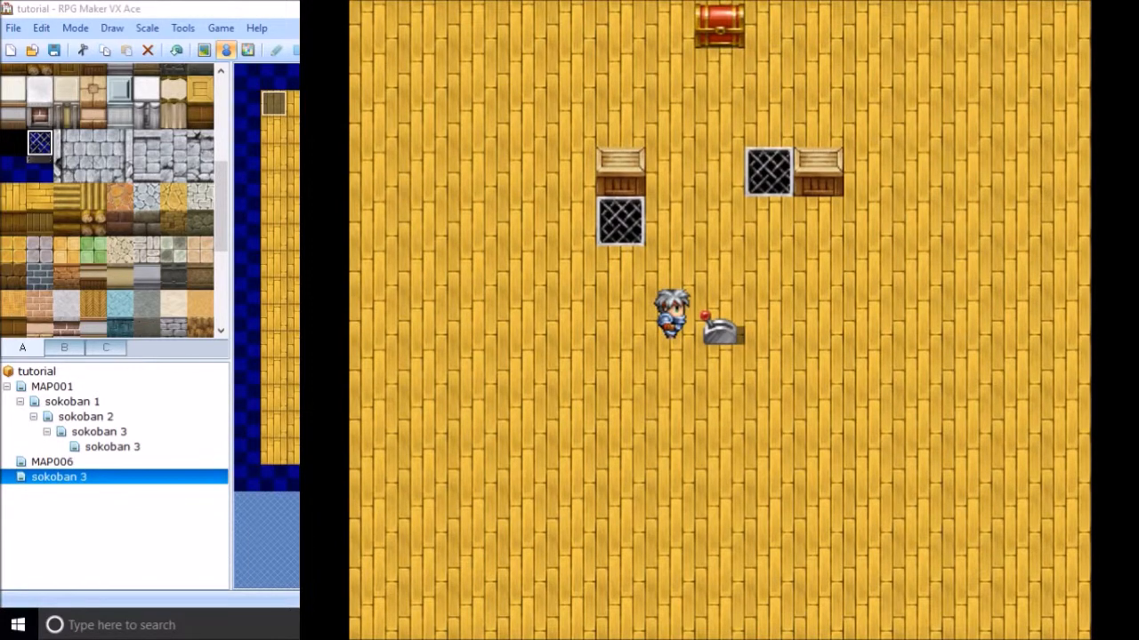
pyautogui.press('Return')
# Walk around in the poison gas and check the hero's HP in the game menu at two points
pyautogui.press('Up')
pyautogui.press('Left')
pyautogui.press('Down')
pyautogui.press('Down')
pyautogui.press('Escape')
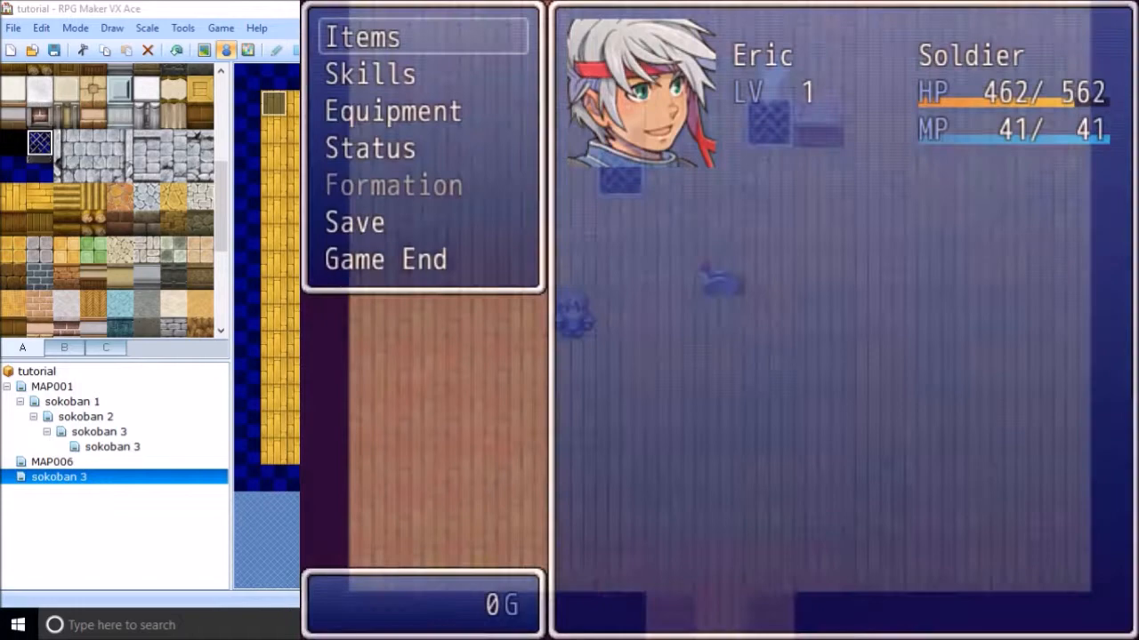
pyautogui.press('Escape')
pyautogui.press('Right')
pyautogui.press('Right')
pyautogui.press('Right')
pyautogui.press('Right')
pyautogui.press('Escape')
pyautogui.press('Escape')
# Walk the hero around to the far side of the right box and check the HP in the game menu
pyautogui.press('Up')
pyautogui.press('Up')
pyautogui.press('Up')
pyautogui.press('Up')
pyautogui.press('Left')
pyautogui.press('Up')
pyautogui.press('Left')
pyautogui.press('Right')
pyautogui.press('Right')
pyautogui.press('Right')
pyautogui.press('Right')
pyautogui.press('Down')
pyautogui.press('Left')
pyautogui.press('Escape')
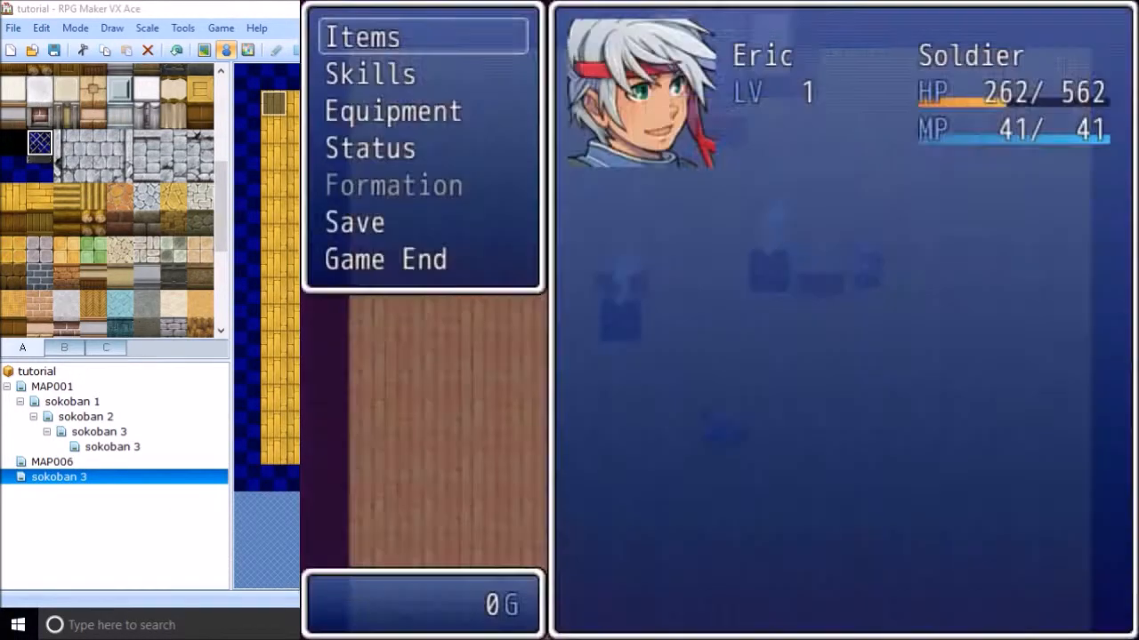
pyautogui.press('Escape')
# Push the right box and the left box onto their gas vents and check the hero's HP
pyautogui.press('Left')
pyautogui.press('Up')
pyautogui.press('Left')
pyautogui.press('Left')
pyautogui.press('Left')
pyautogui.press('Left')
pyautogui.press('Down')
pyautogui.press('Escape')
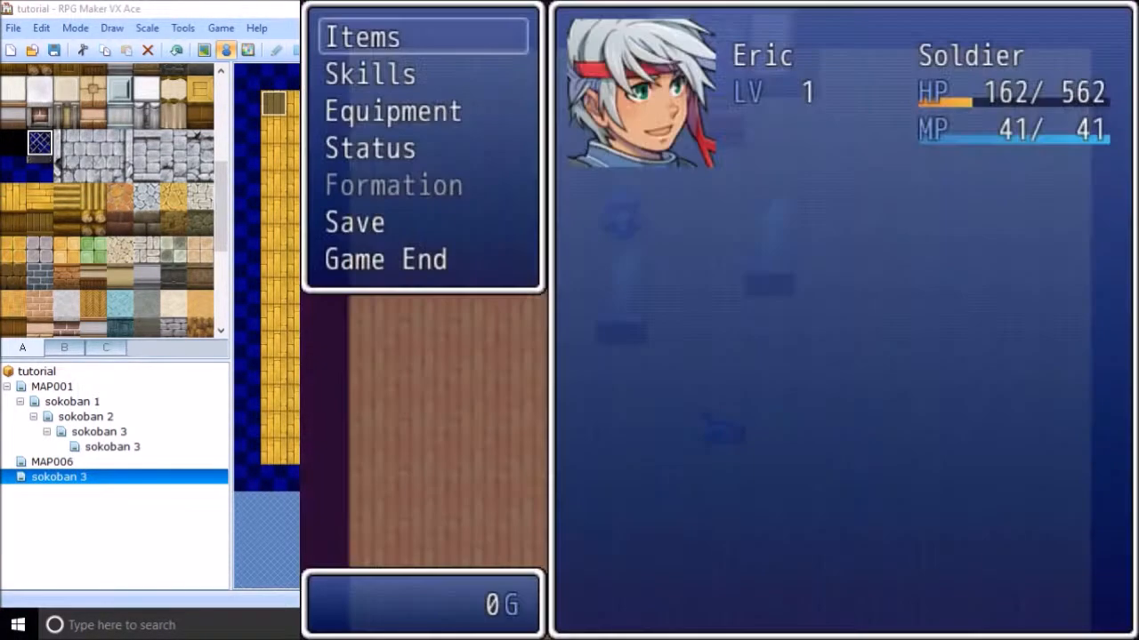
pyautogui.press('Escape')
# Return to the lever and pull it with both boxes on the vents
pyautogui.press('Right')
pyautogui.press('Down')
pyautogui.press('Down')
pyautogui.press('Down')
pyautogui.press('Right')
pyautogui.press('Down')
pyautogui.press('Return')
# Walk up to the treasure chest, open it and dismiss its message
pyautogui.press('Up')
pyautogui.press('Up')
pyautogui.press('Up')
pyautogui.press('Return')
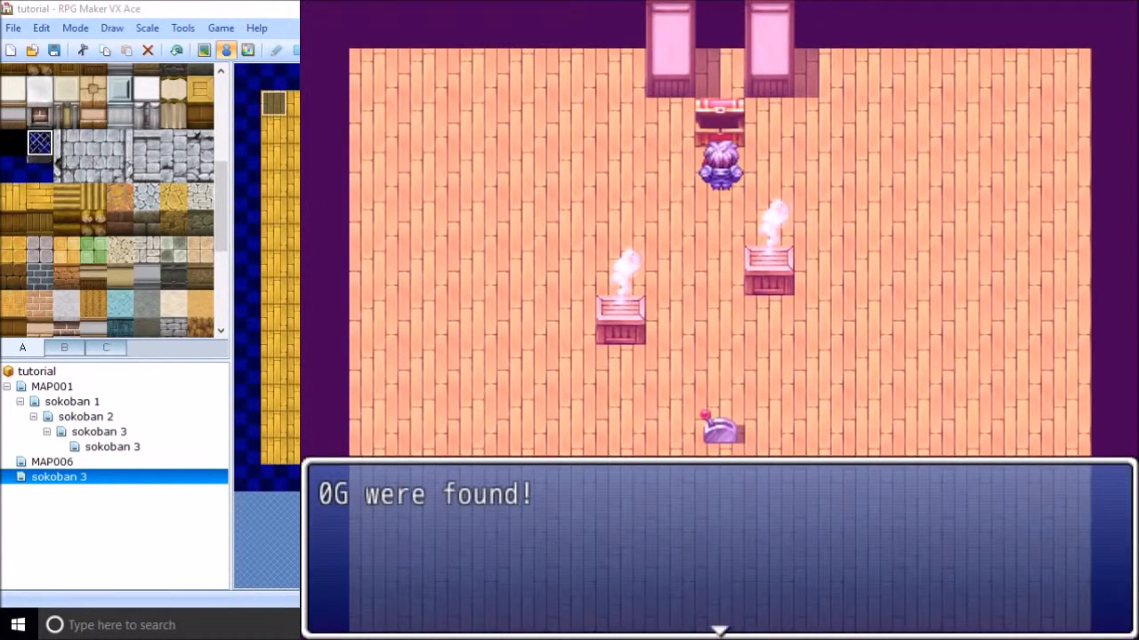
pyautogui.press('Return')
# Check the hero's HP once more, let the gas keep draining it until game over, and end the playtest
pyautogui.press('Down')
pyautogui.press('Down')
pyautogui.press('Down')
pyautogui.press('Escape')
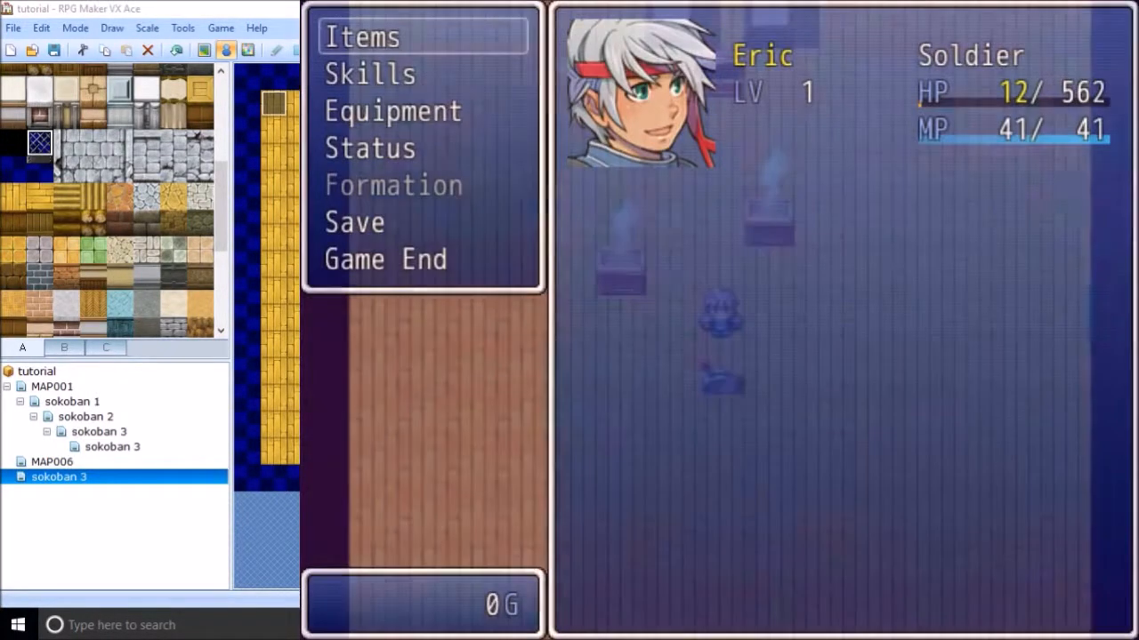
pyautogui.press('Escape')
pyautogui.press('Left')
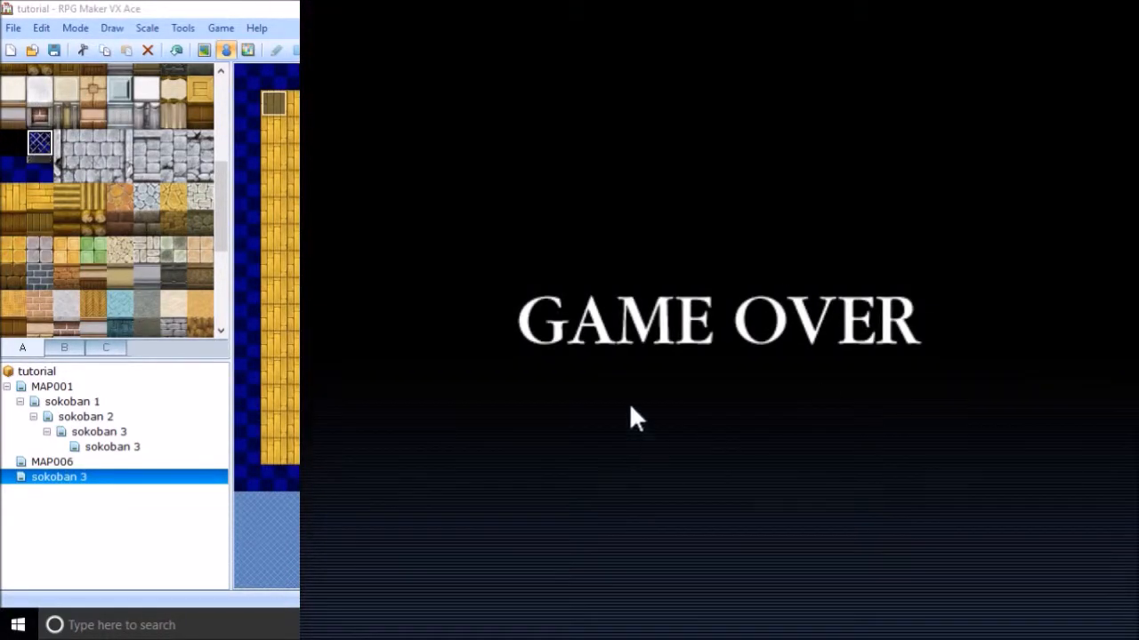
pyautogui.press('Return')
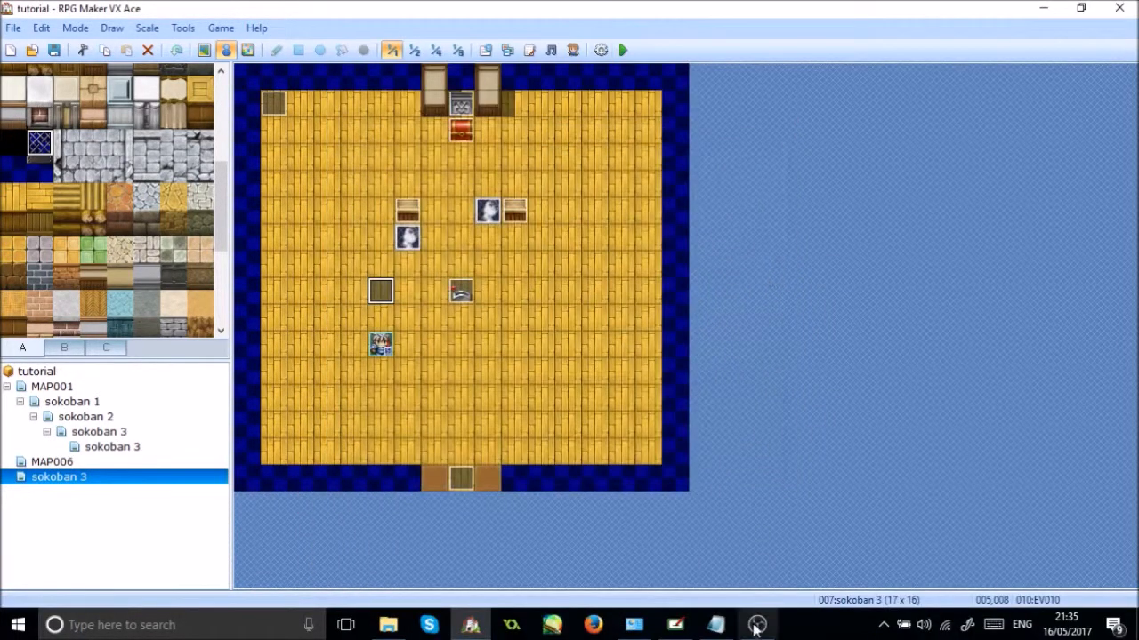
pyautogui.click(757, 624)
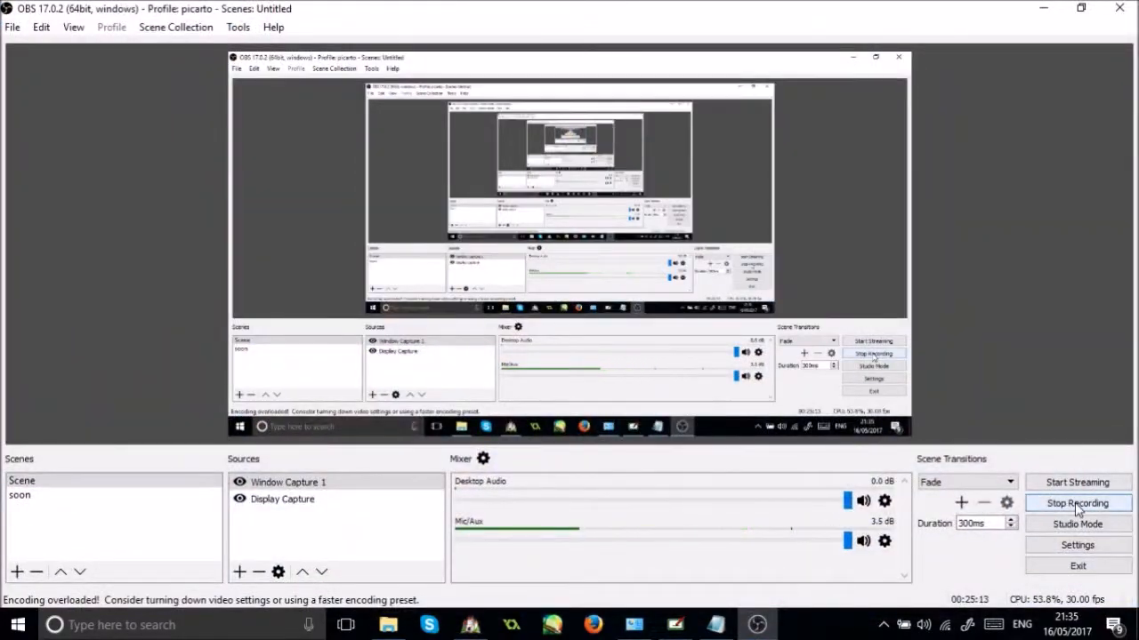